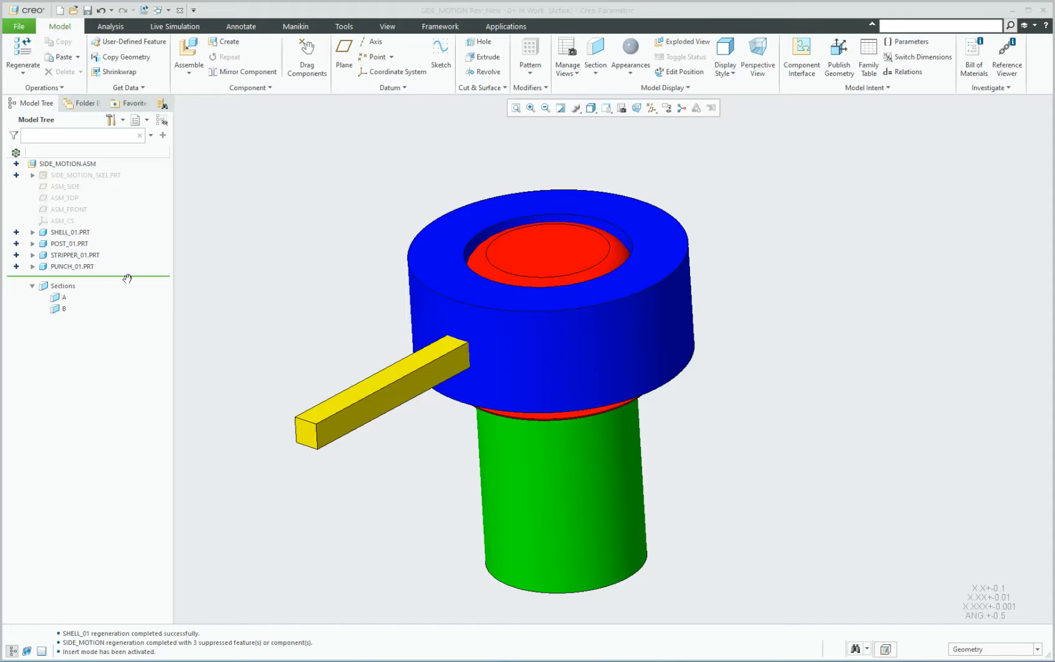
Roll the assembly's insert point back to just after SHELL_01.PRT and open SIDE_MOTION_SKEL.PRT in its own window.
left_click_drag(127, 279, 121, 238)
left_click(97, 175)
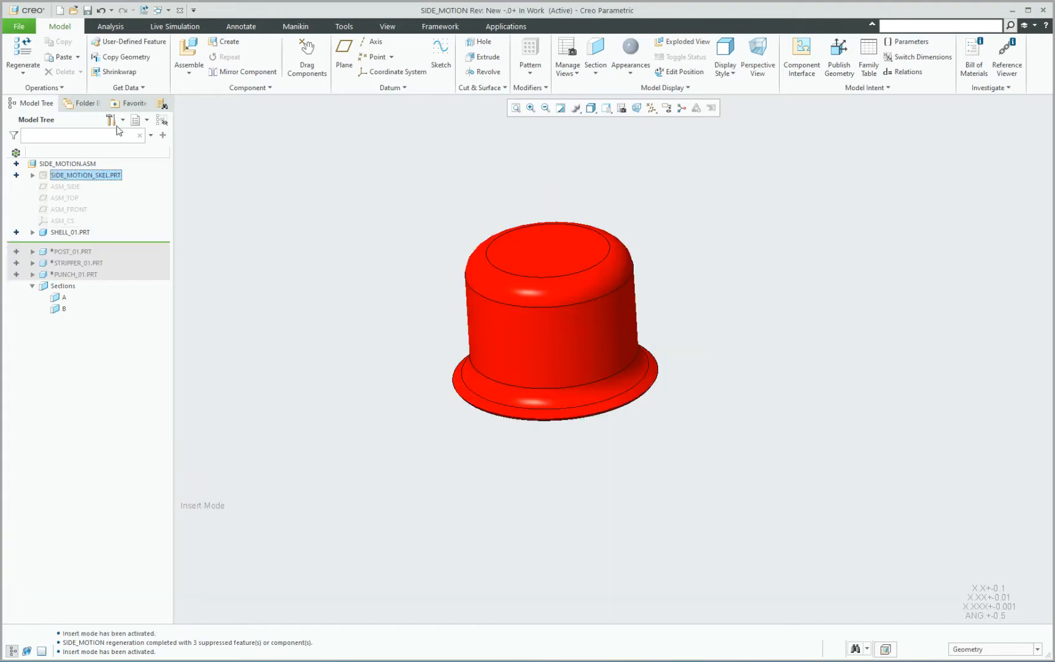
right_click(109, 175)
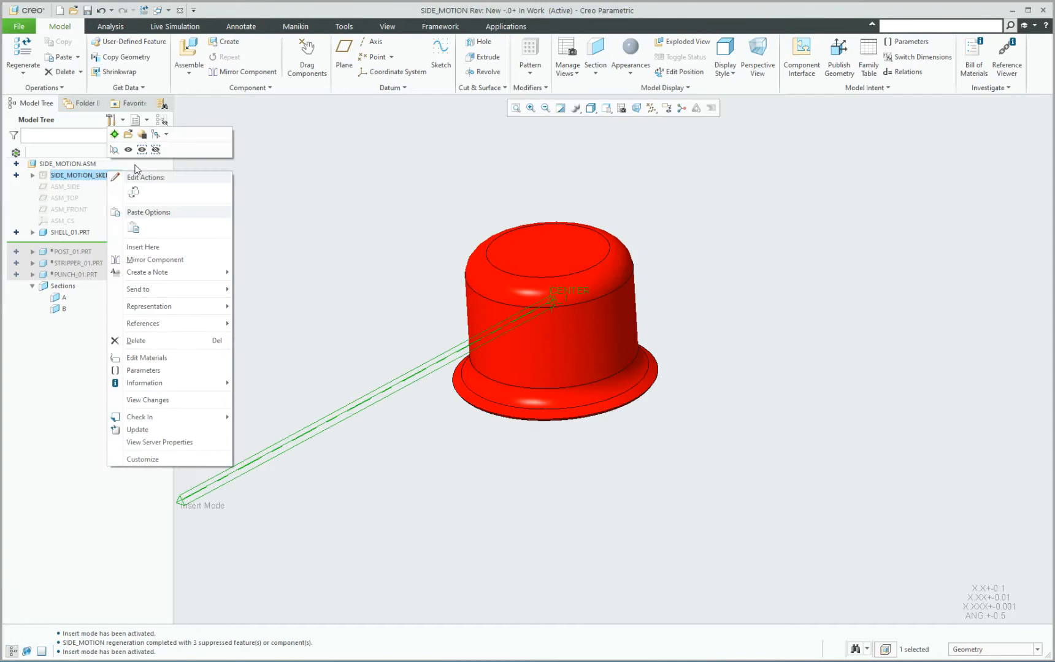
left_click(129, 136)
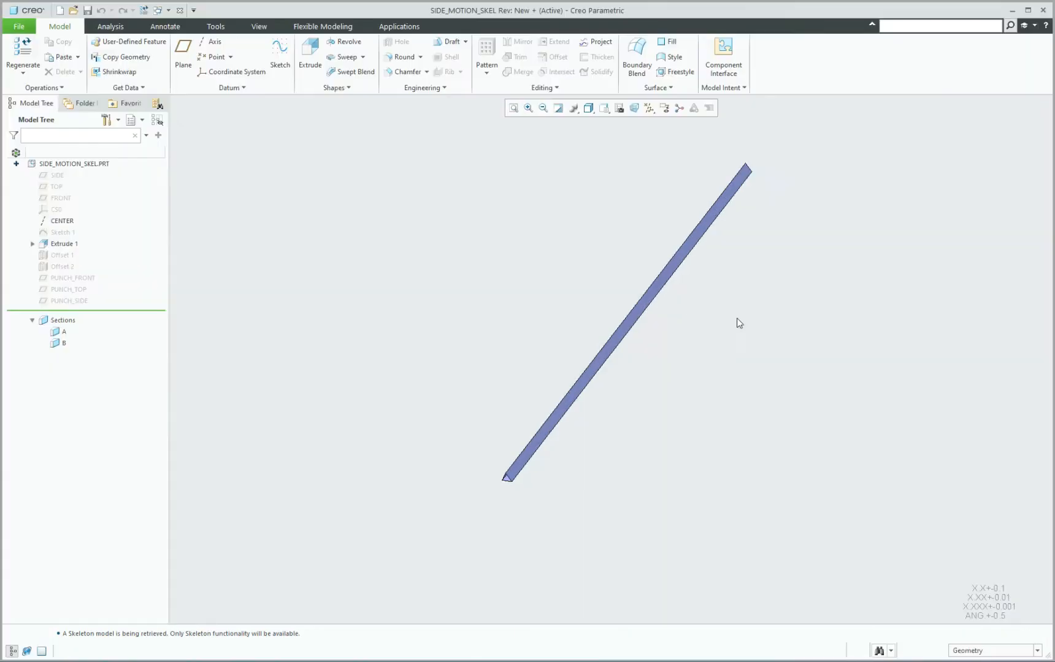
Show the hidden Offset 1 and Offset 2 surfaces and examine them at the end of the triangular extrusion.
left_click(66, 258)
left_click(67, 266, "ctrl")
left_click(88, 231)
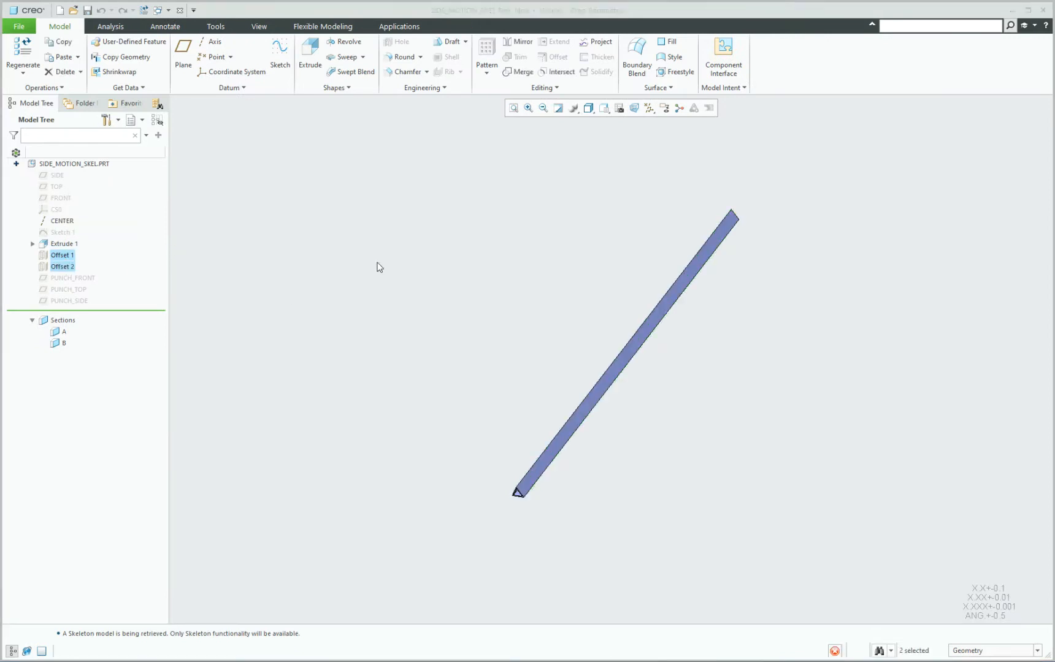
left_click(376, 268)
scroll(516, 500, "up", 5)
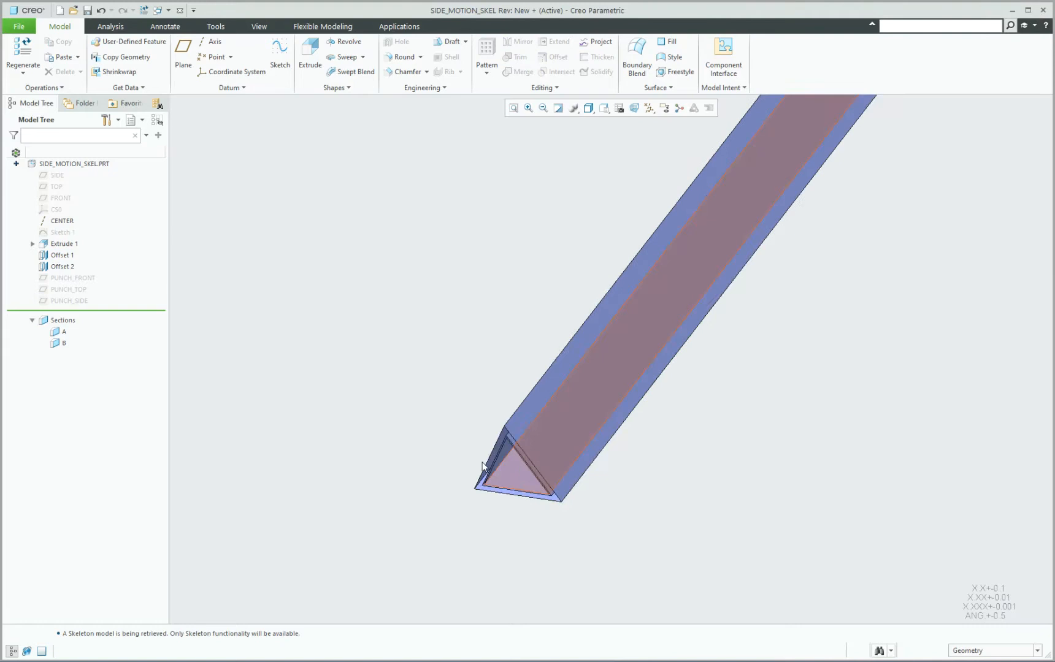
scroll(364, 457, "down", 8)
scroll(439, 419, "up", 3)
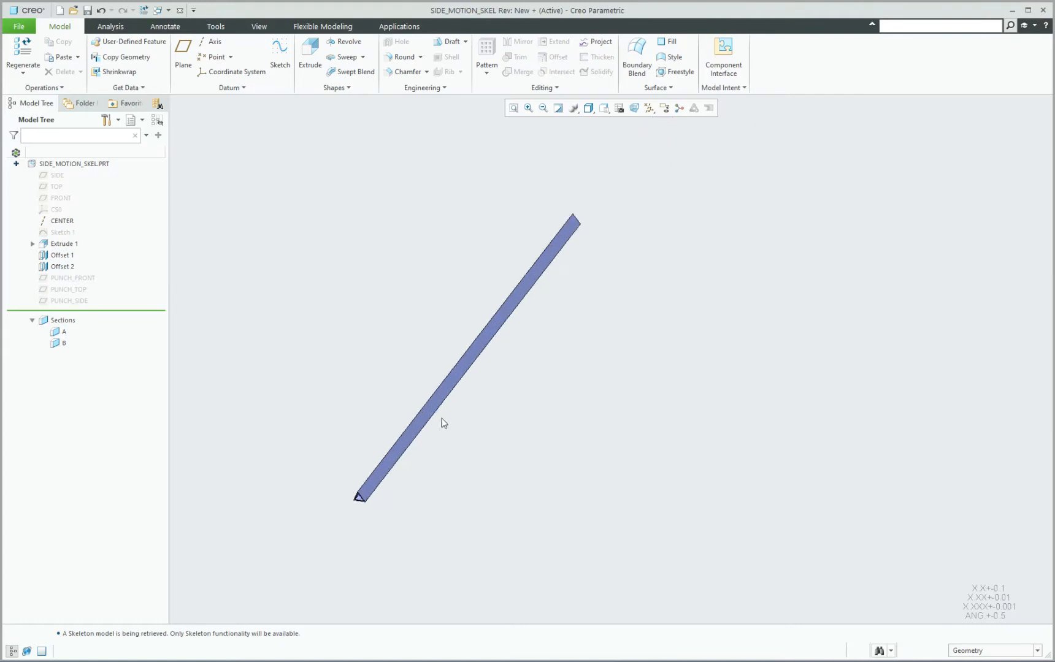
Show the hidden datum planes PUNCH_FRONT, PUNCH_TOP and PUNCH_SIDE.
left_click(69, 277)
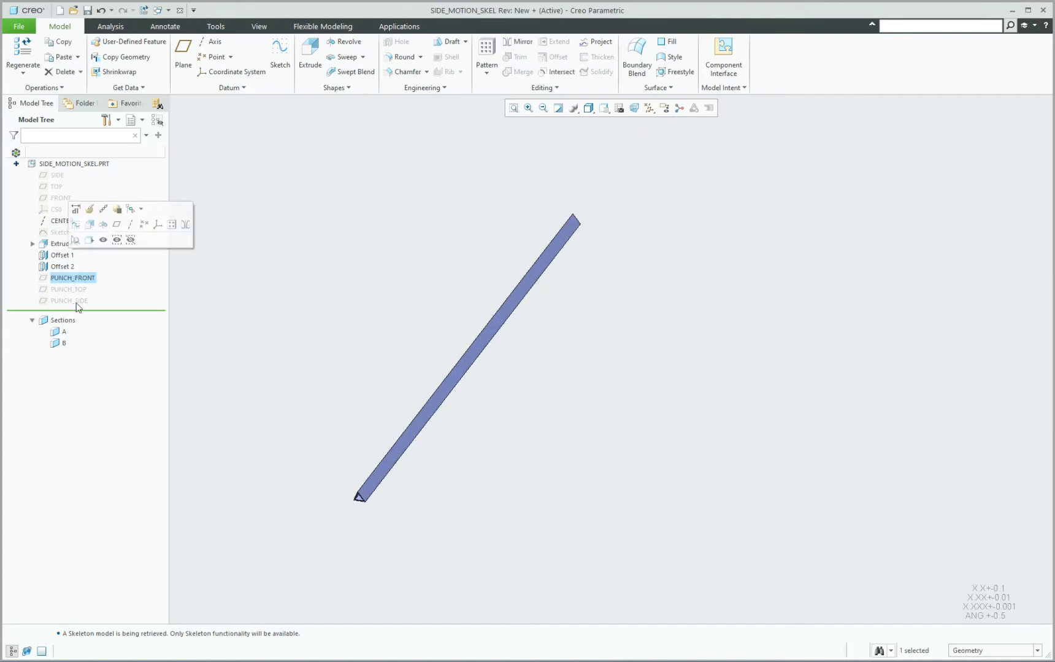
left_click(76, 302, "shift")
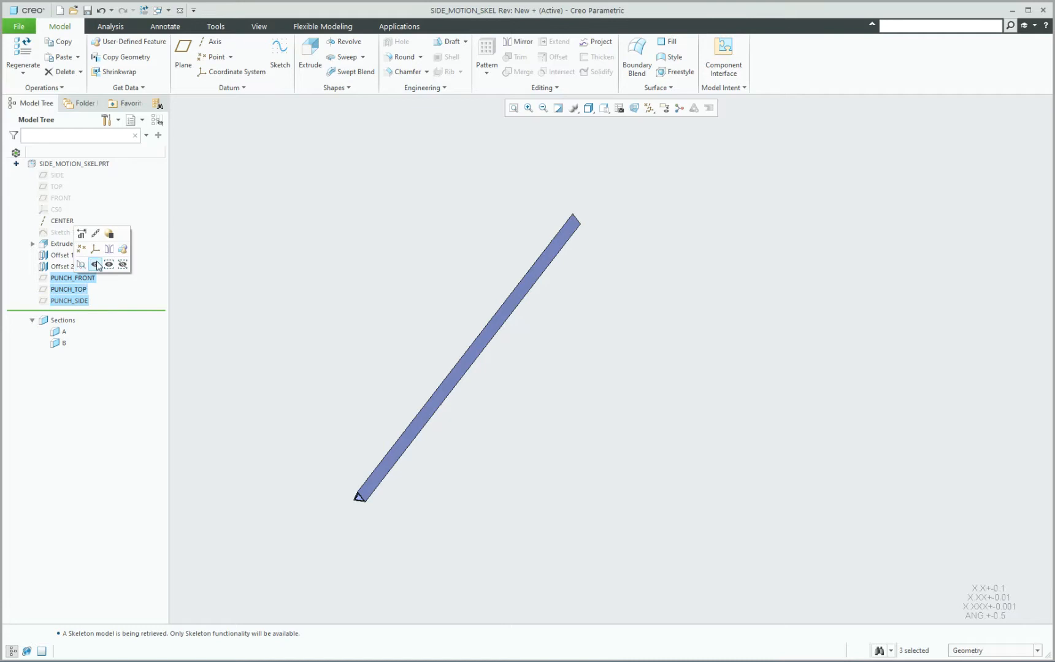
left_click(96, 265)
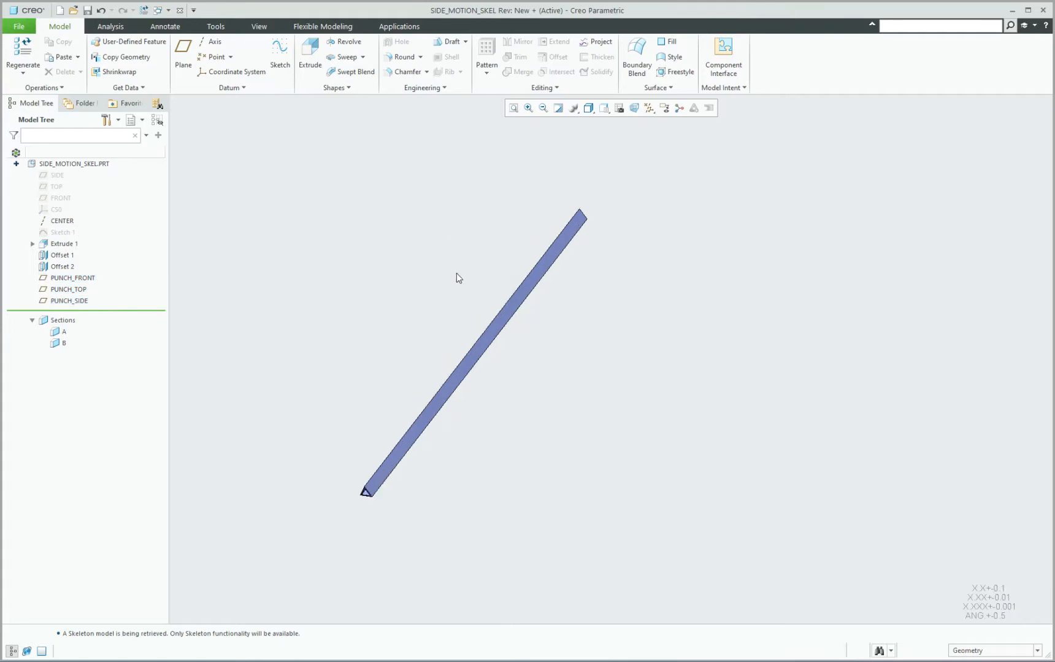
Turn on plane and axis display and examine the punch planes and axes at the CENTER end of the extrusion.
left_click(649, 108)
left_click(688, 172)
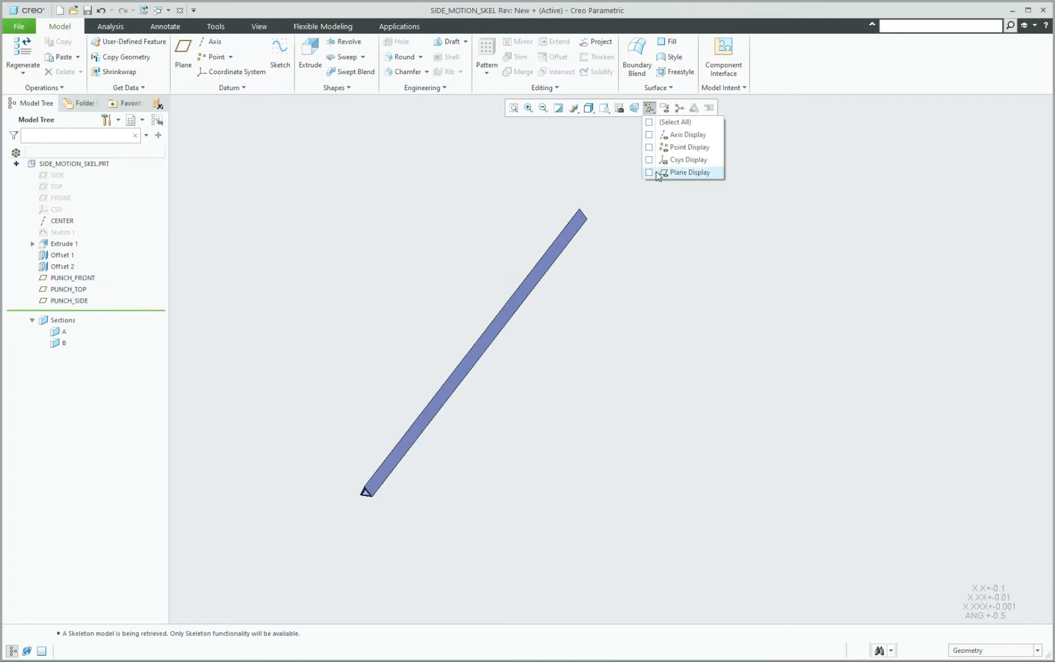
left_click(660, 140)
mouse_move(532, 285)
middle_mouse_down()
mouse_move(577, 247)
mouse_move(556, 260)
mouse_move(472, 393)
middle_mouse_up()
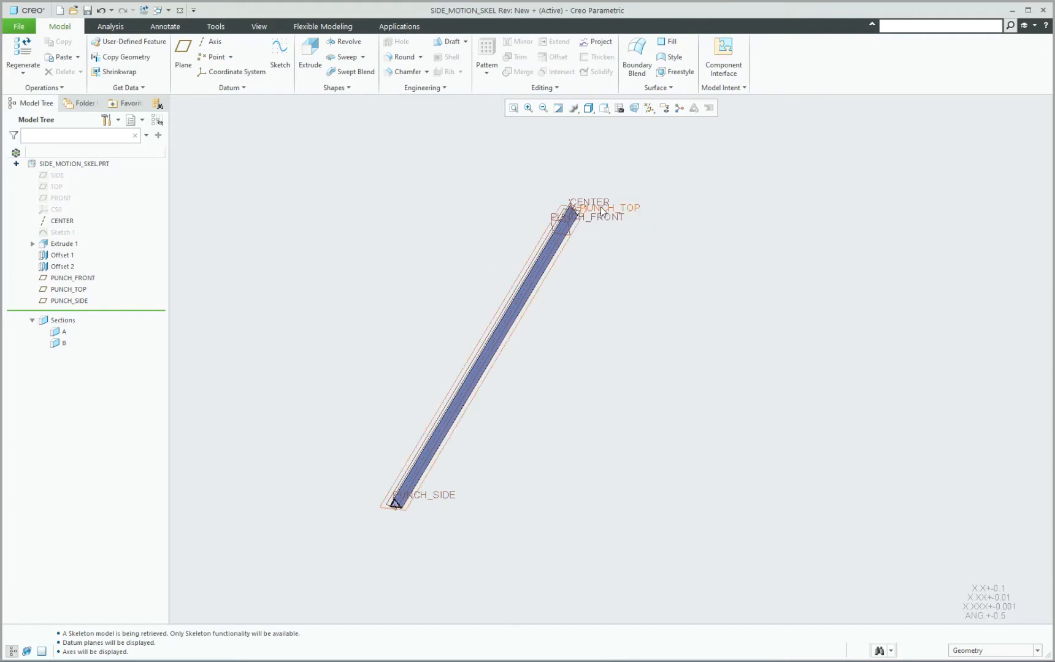
scroll(581, 208, "up", 3)
scroll(577, 212, "up", 2)
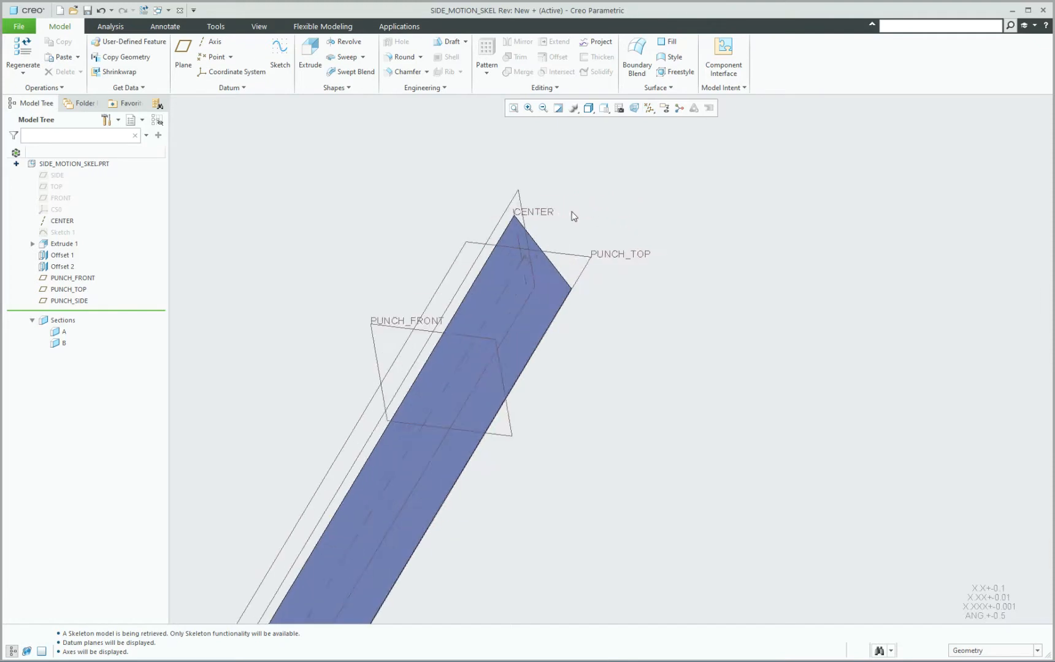
scroll(571, 227, "up", 2)
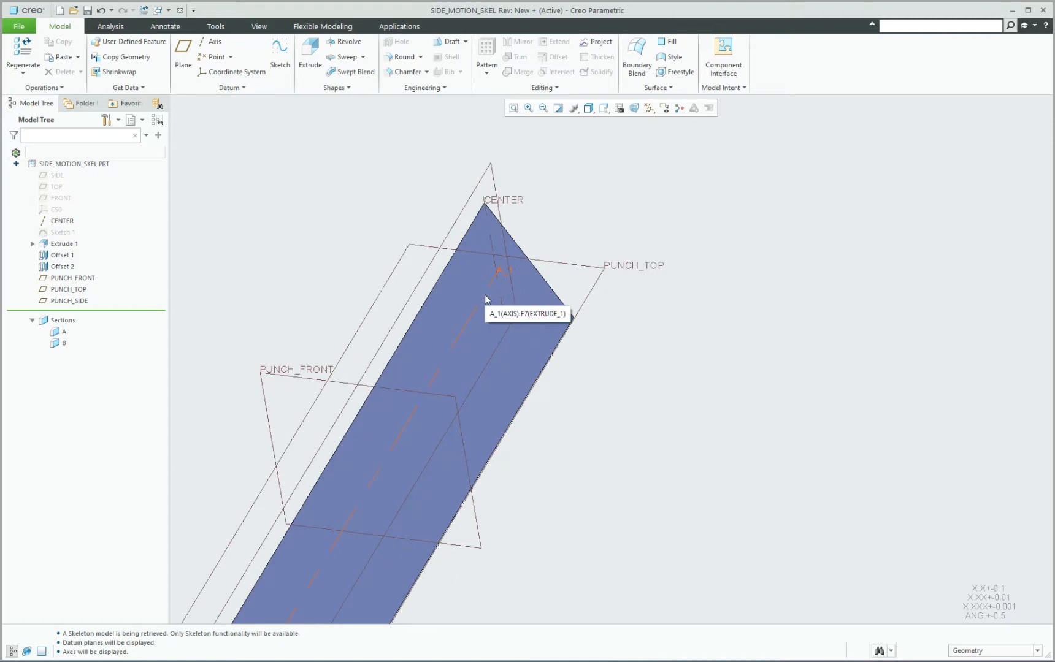
Hide the Offset 1 and Offset 2 surfaces again.
left_click(61, 267)
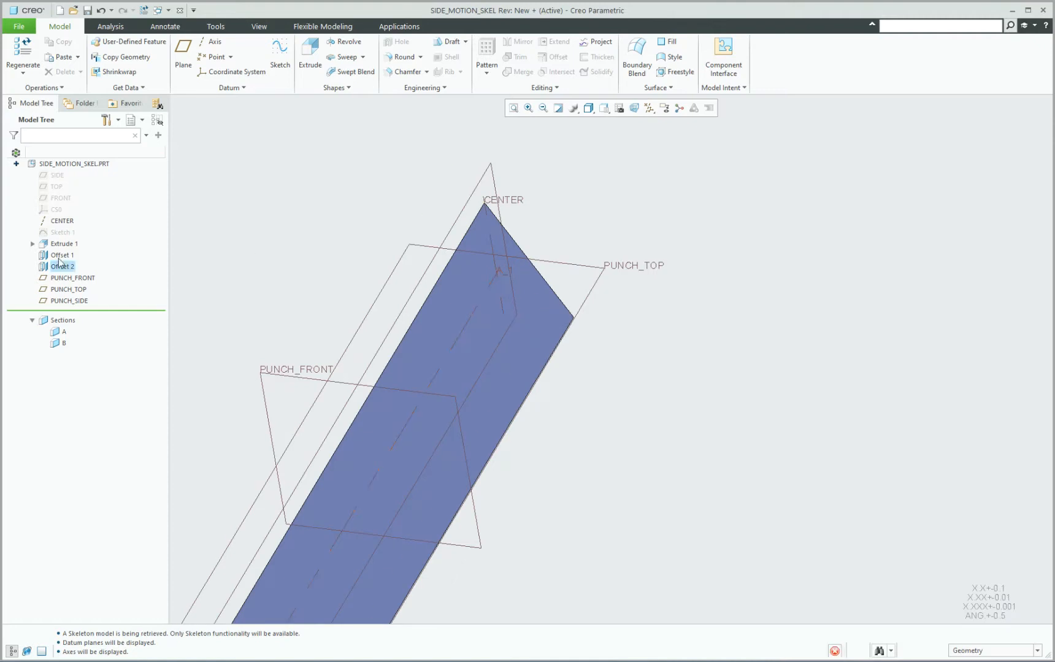
left_click(61, 255, "ctrl")
left_click(79, 218)
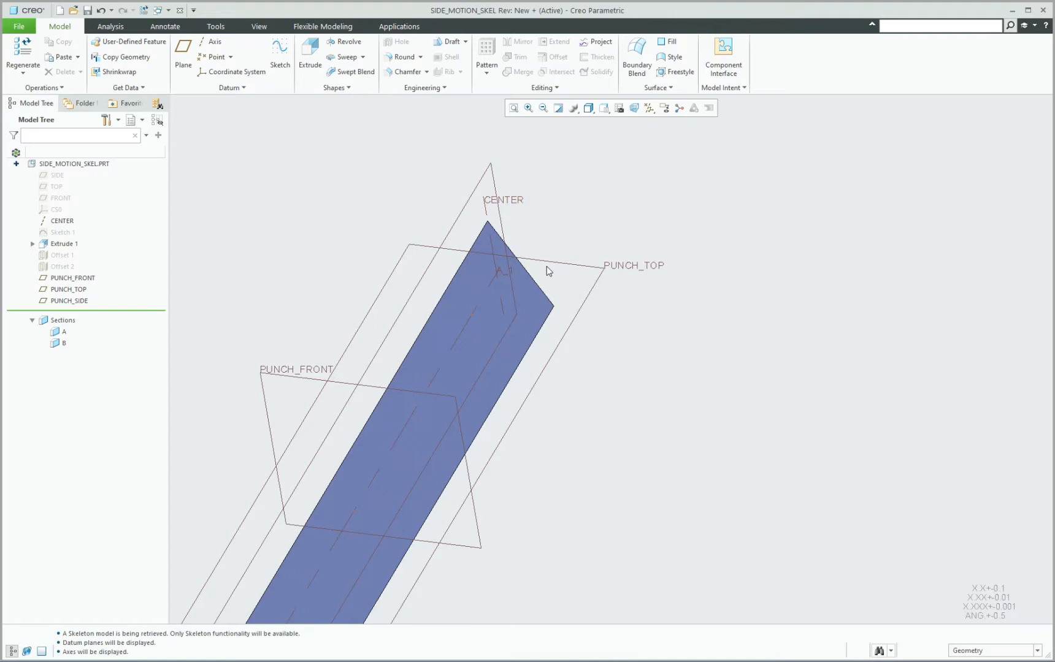
Open the definition of Sketch 1, examine the triangle's constraints and centre point, and accept the sketch as it is.
left_click(61, 232)
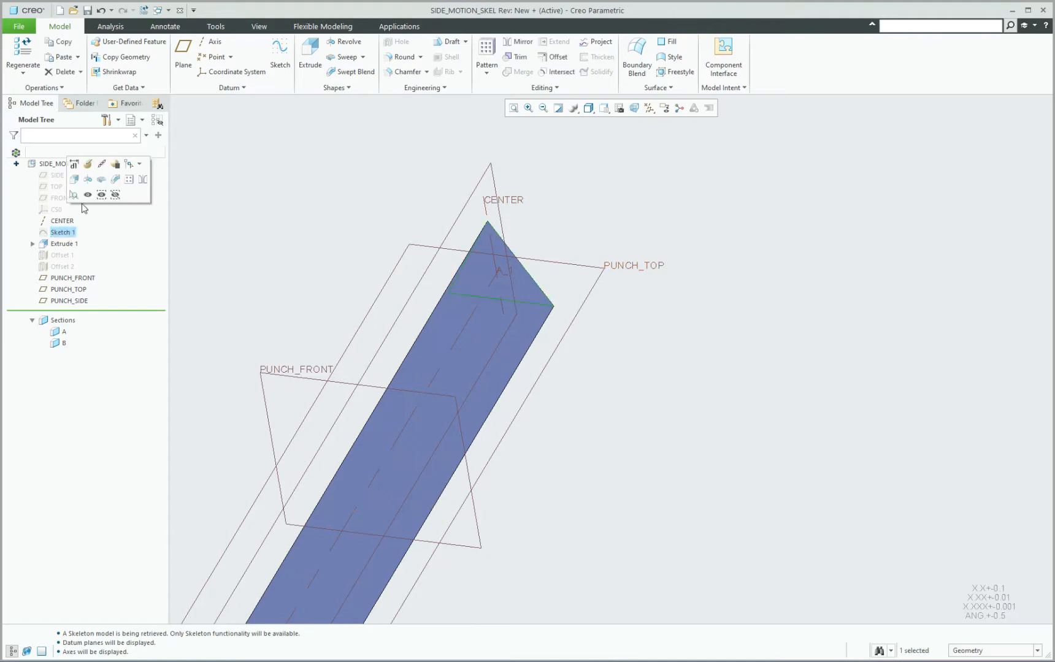
left_click(89, 165)
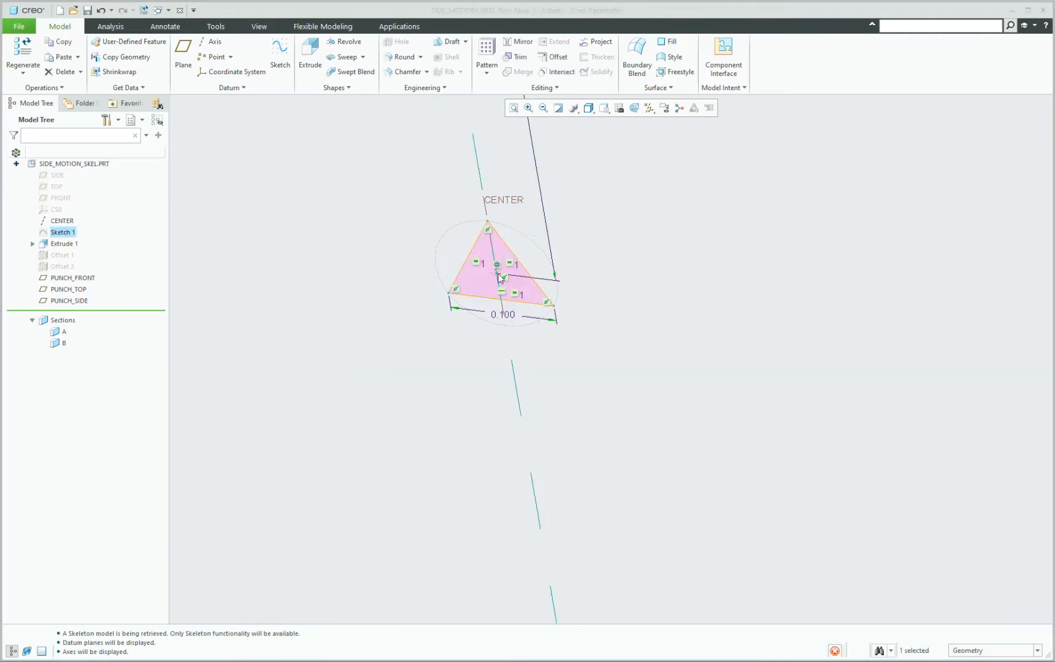
scroll(501, 277, "up", 10)
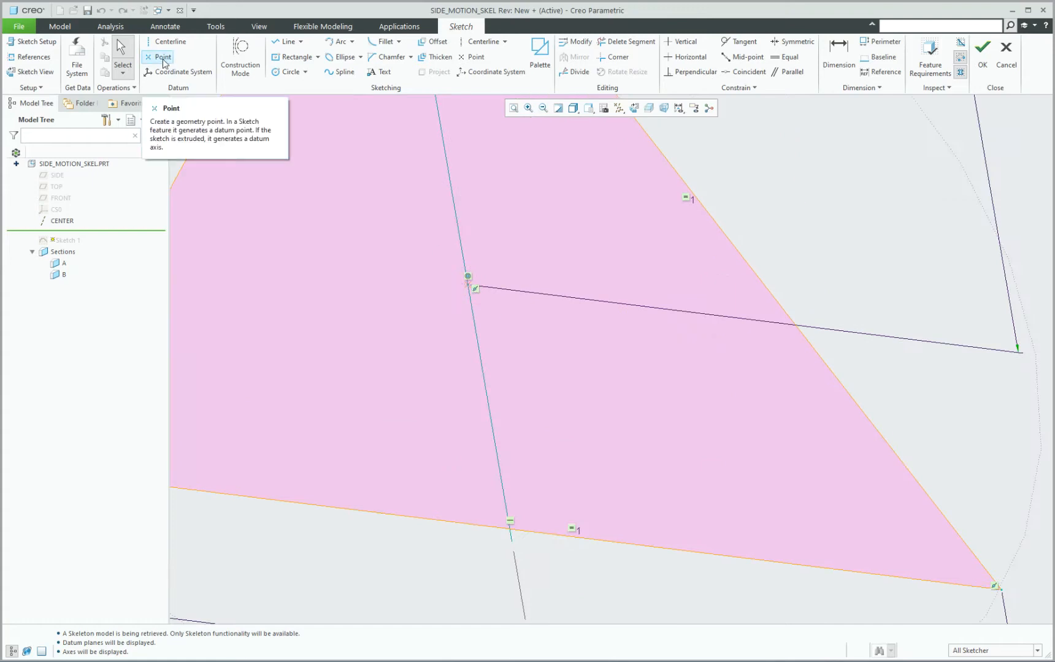
scroll(469, 226, "down", 6)
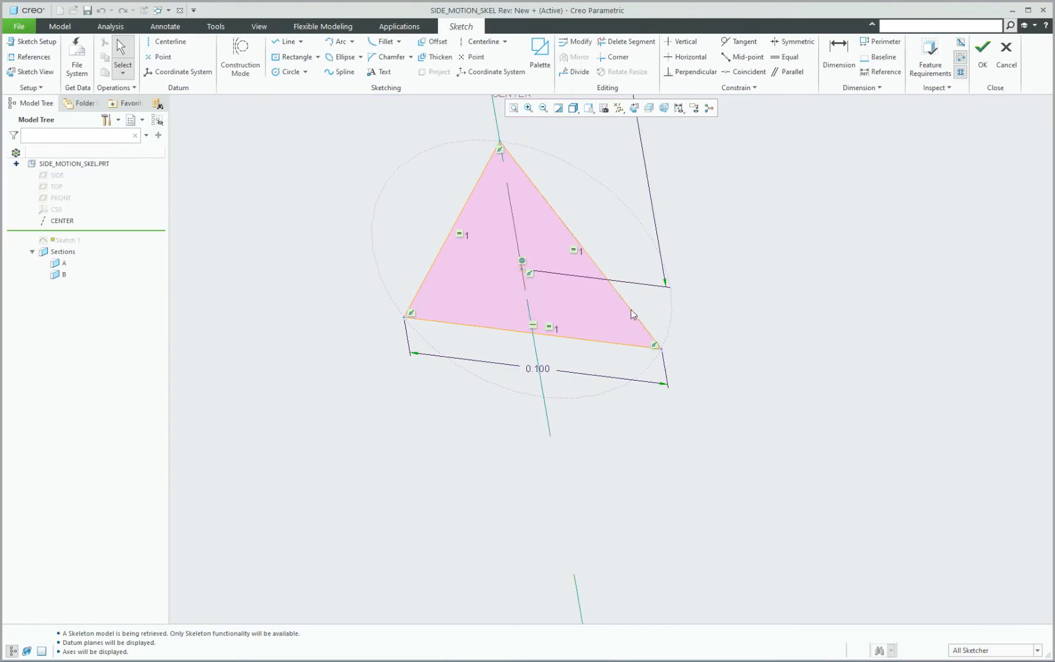
scroll(590, 222, "down", 4)
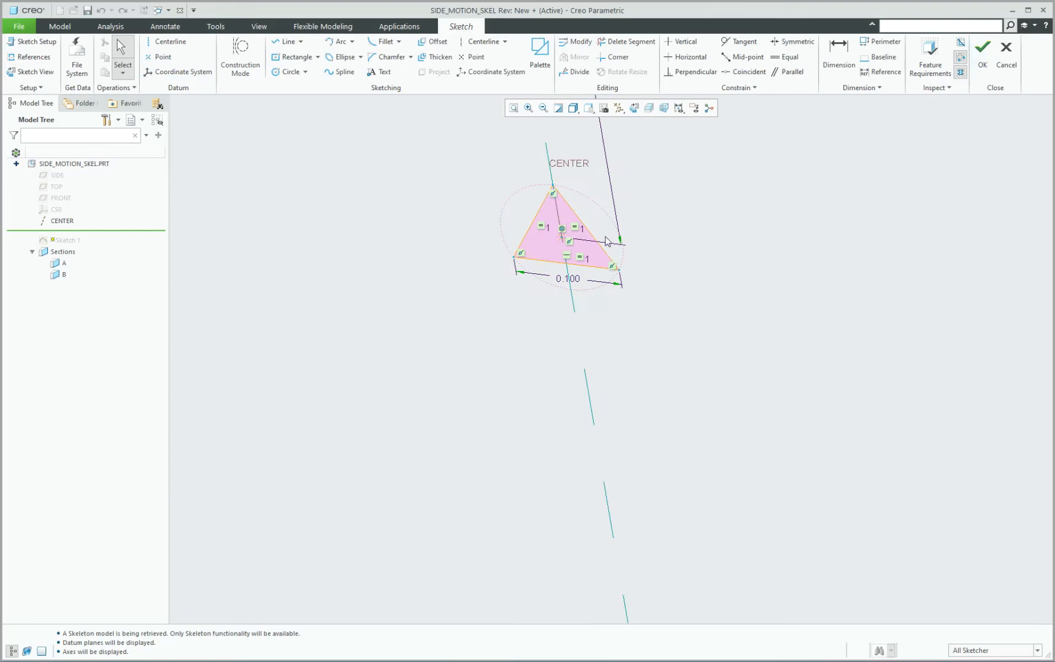
left_click(977, 59)
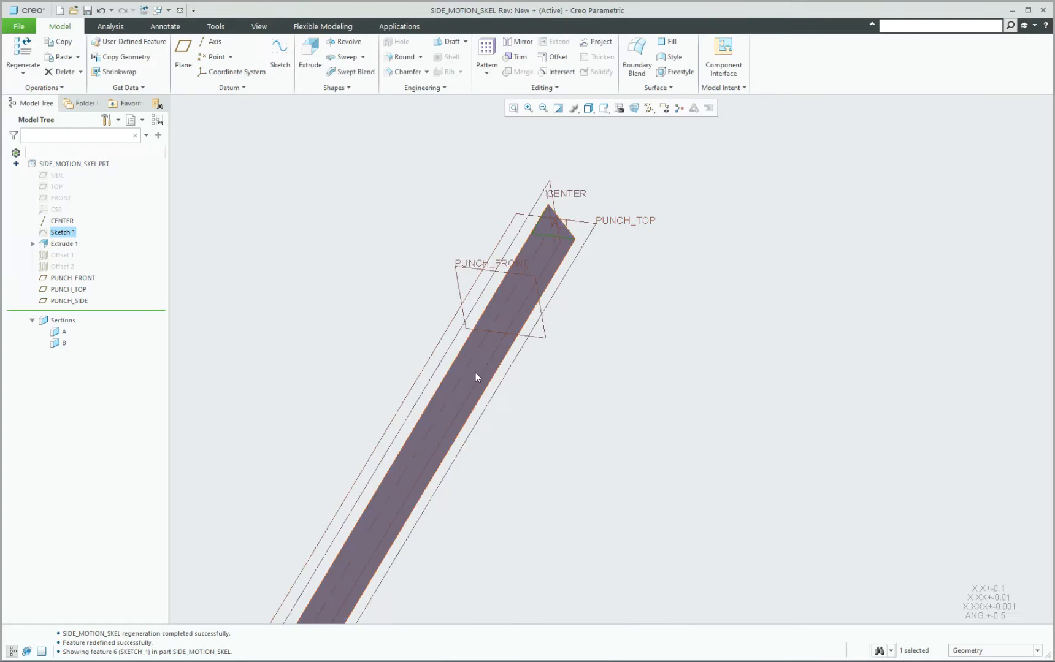
Select the PUNCH_TOP and PUNCH_SIDE datum planes in turn and examine how they run along the extrusion.
mouse_move(496, 314)
middle_mouse_down()
mouse_move(525, 269)
mouse_move(508, 288)
middle_mouse_up()
scroll(641, 242, "up", 2)
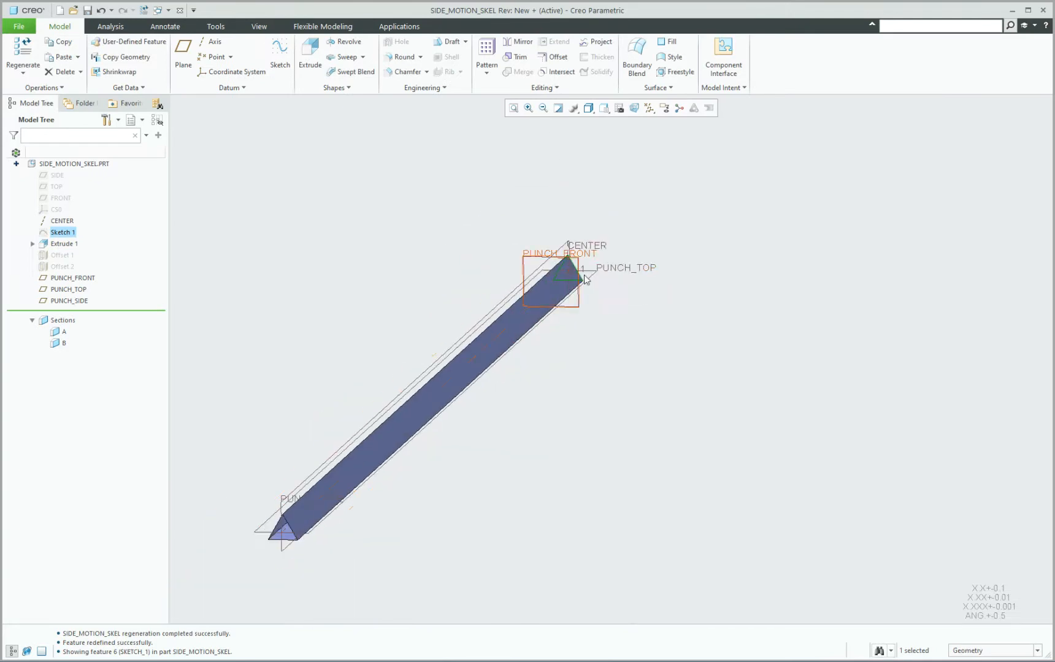
left_click(604, 280)
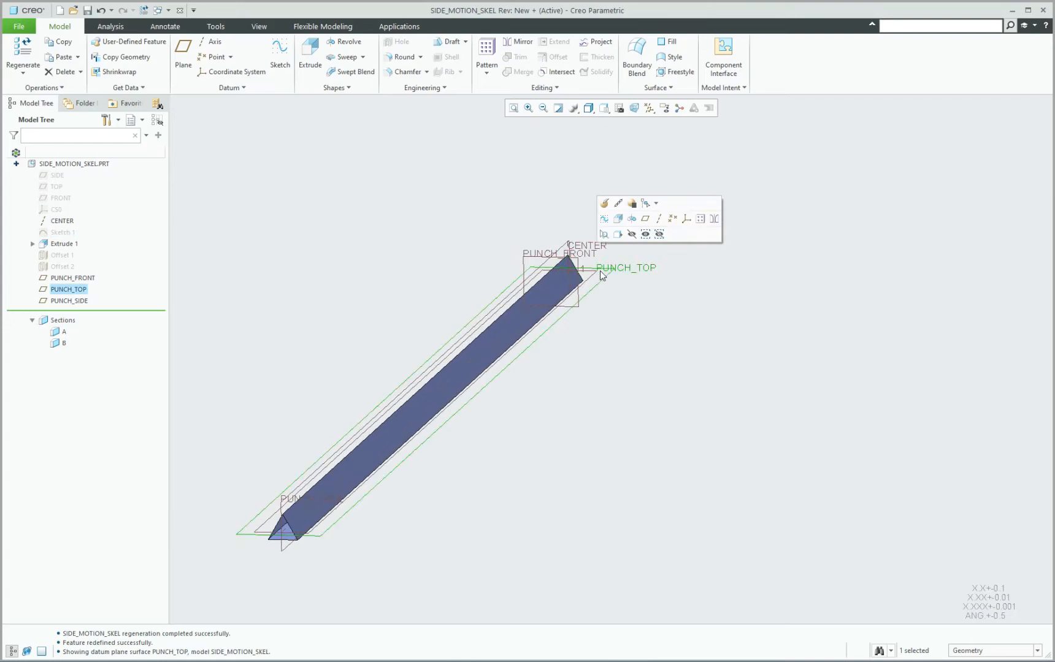
scroll(601, 276, "down", 2)
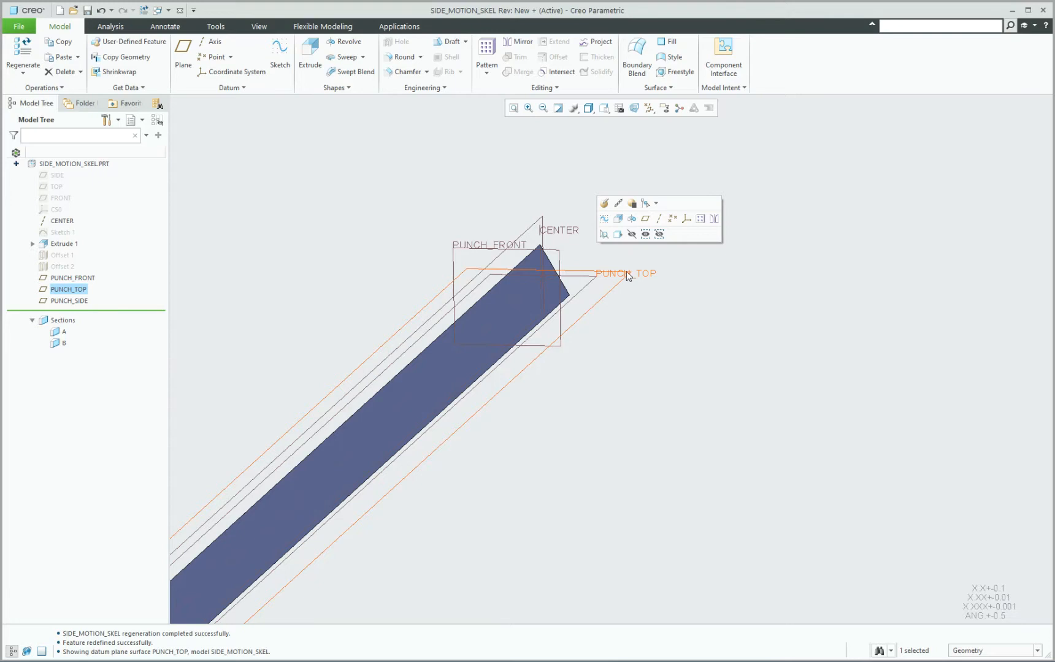
scroll(526, 236, "up", 2)
left_click(516, 240)
scroll(498, 250, "down", 5)
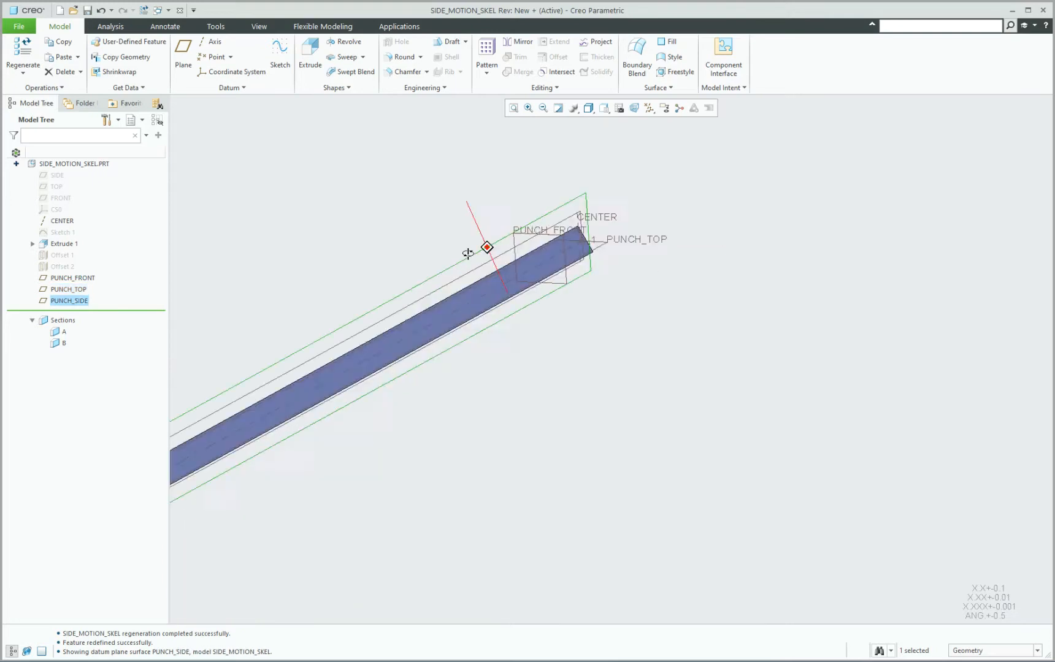
Open the definition of datum plane PUNCH_FRONT, review its offset from the FRONT plane, and close it without changes.
left_click(523, 235)
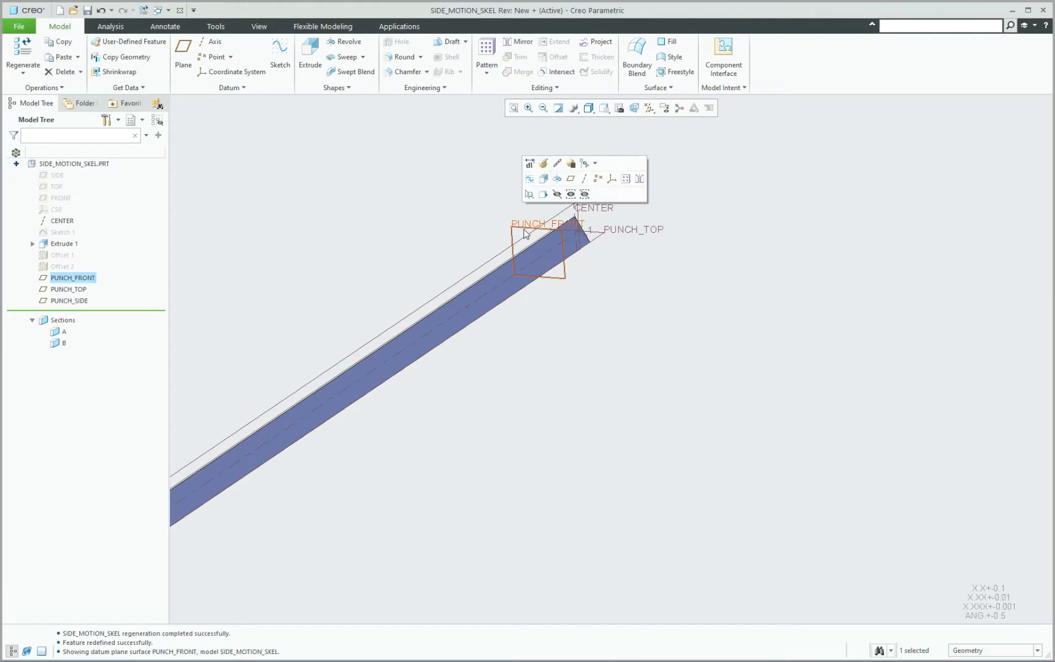
left_click(542, 164)
middle_click_drag(556, 238, 517, 247)
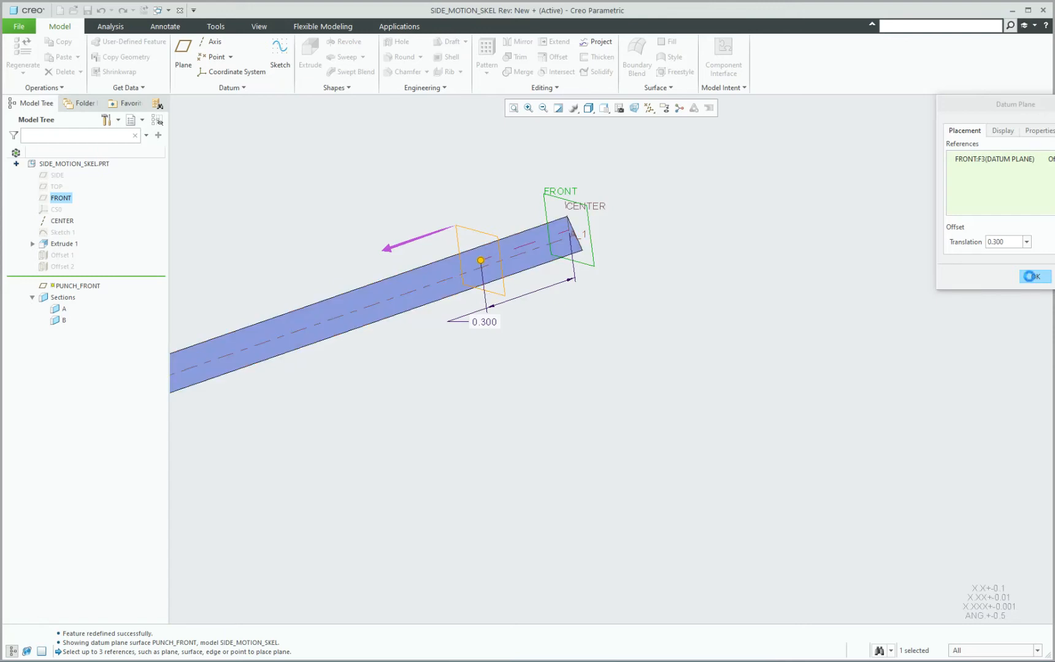
scroll(659, 283, "up", 7)
middle_click_drag(540, 316, 525, 323)
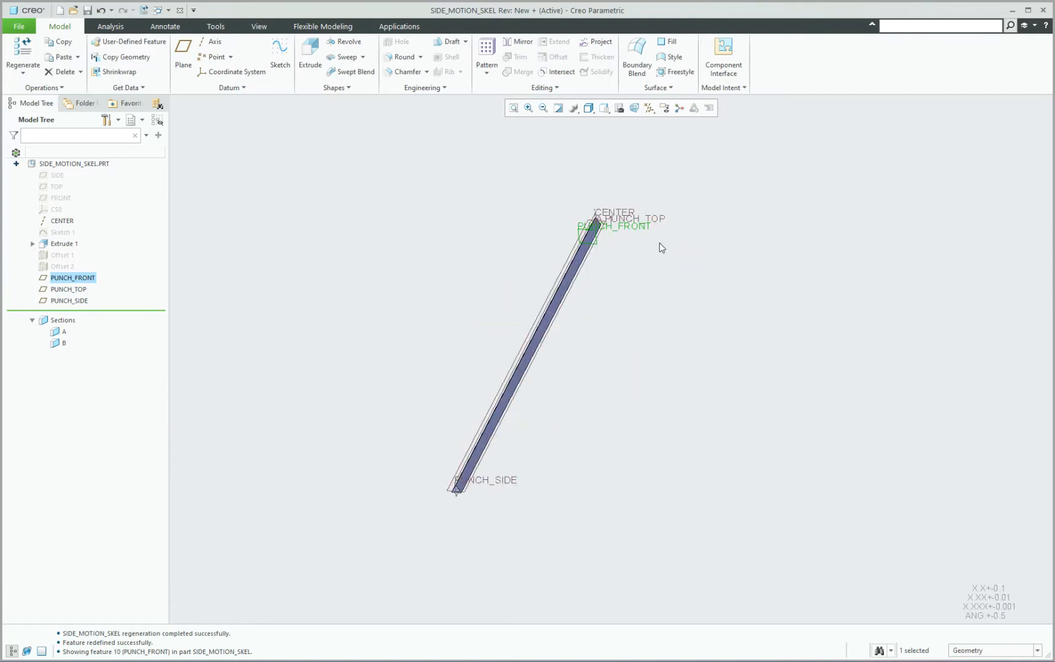
left_click(181, 295)
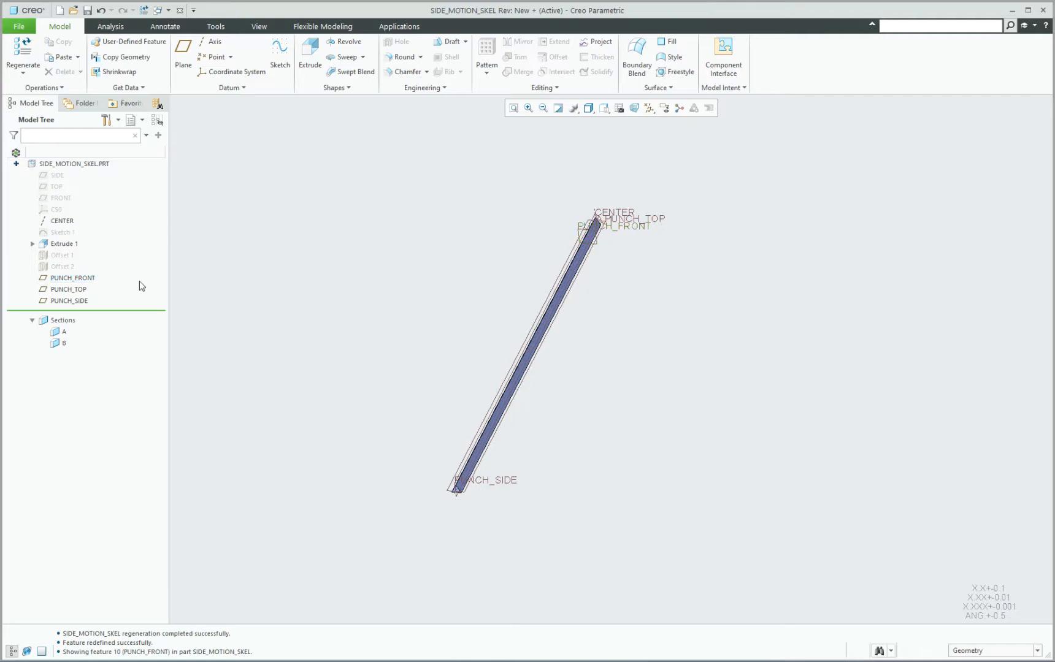
Hide the datum planes PUNCH_FRONT, PUNCH_TOP and PUNCH_SIDE again.
left_click(78, 278)
left_click(70, 300, "shift")
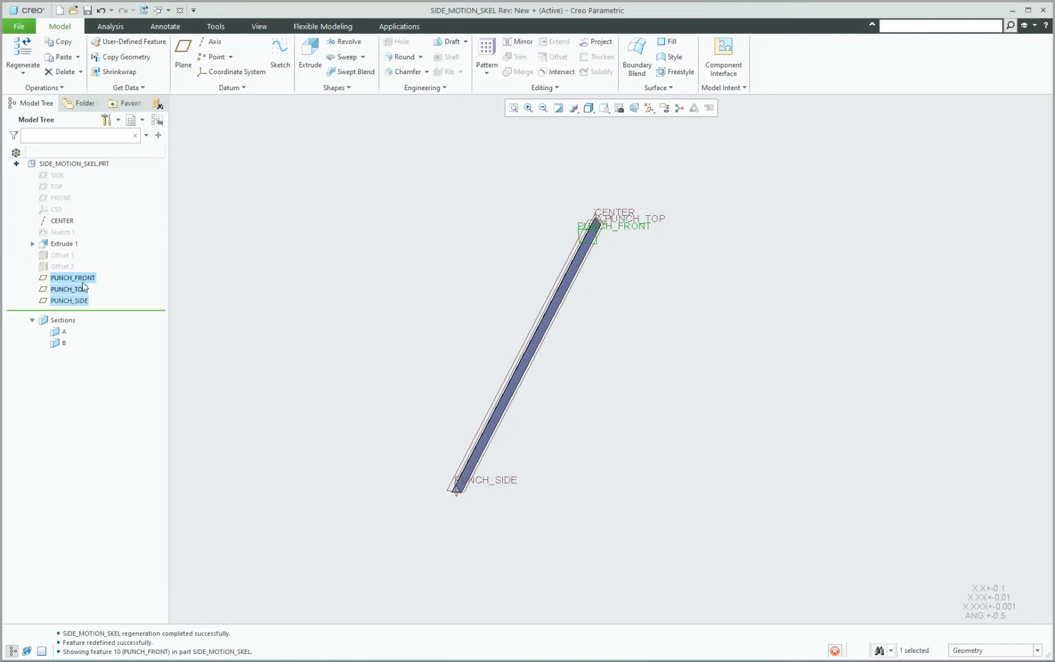
left_click(92, 263)
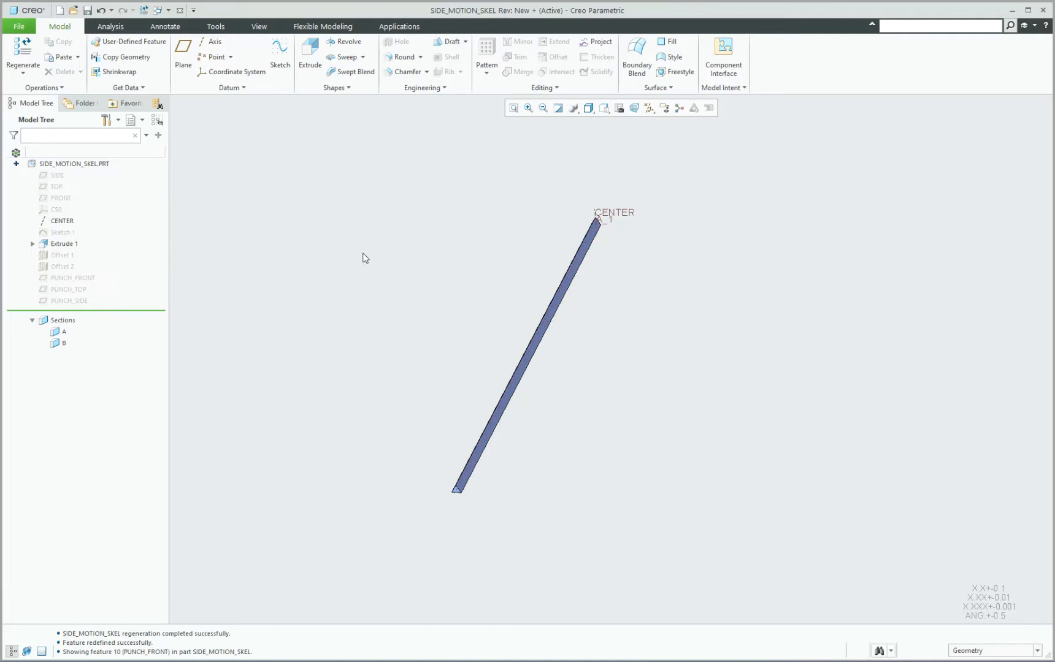
Turn off axis and plane display and close the skeleton part's window to return to the SIDE_MOTION assembly.
scroll(451, 520, "up", 5)
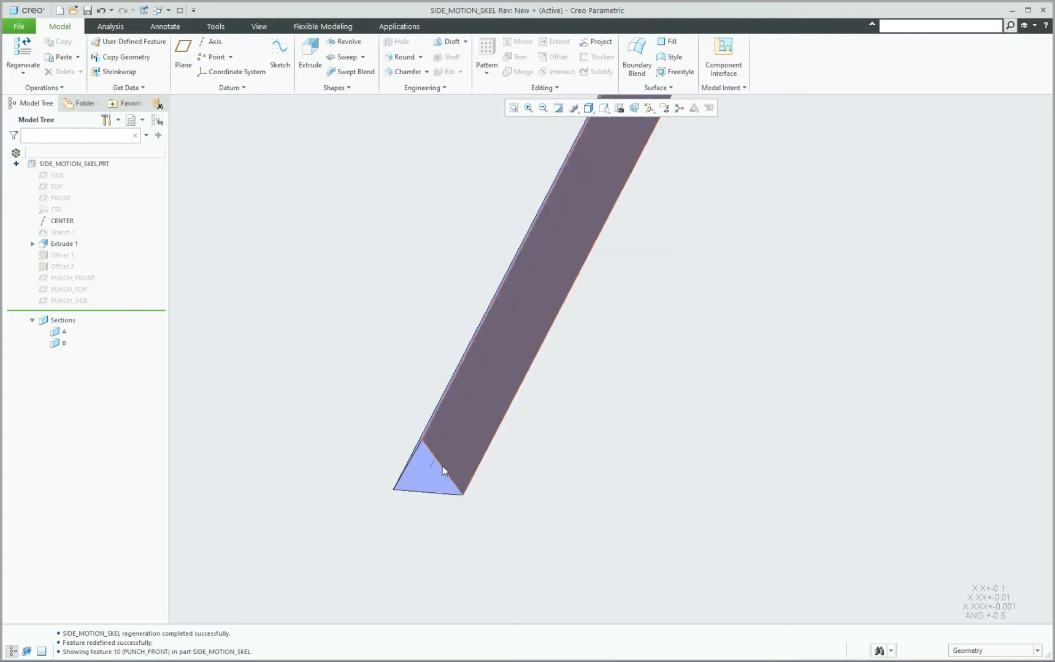
scroll(368, 480, "down", 5)
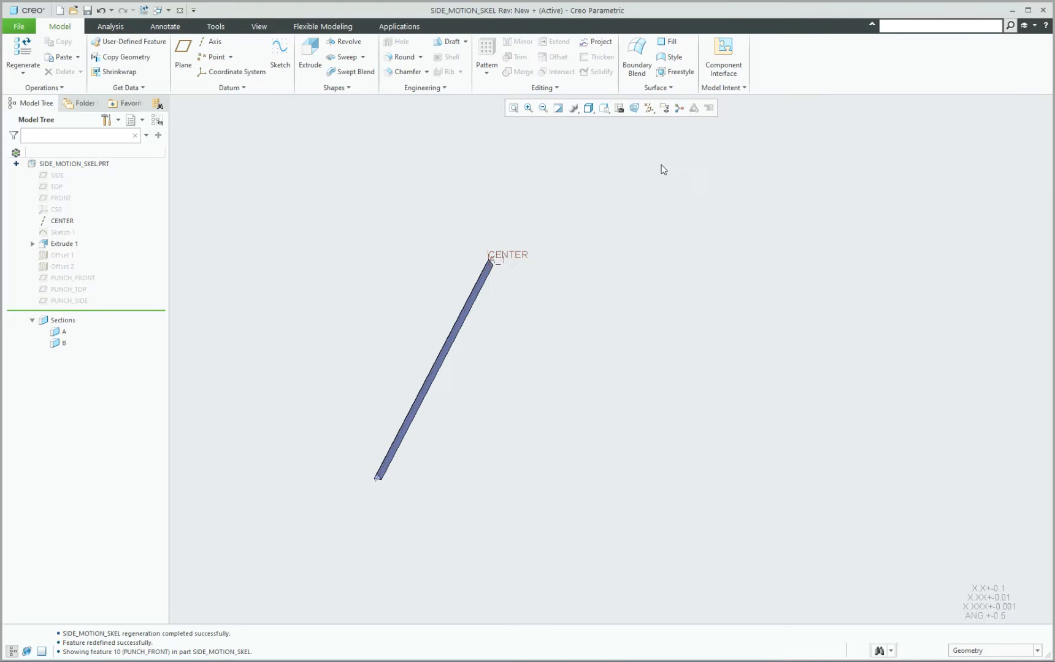
left_click(649, 108)
left_click(649, 135)
left_click(652, 173)
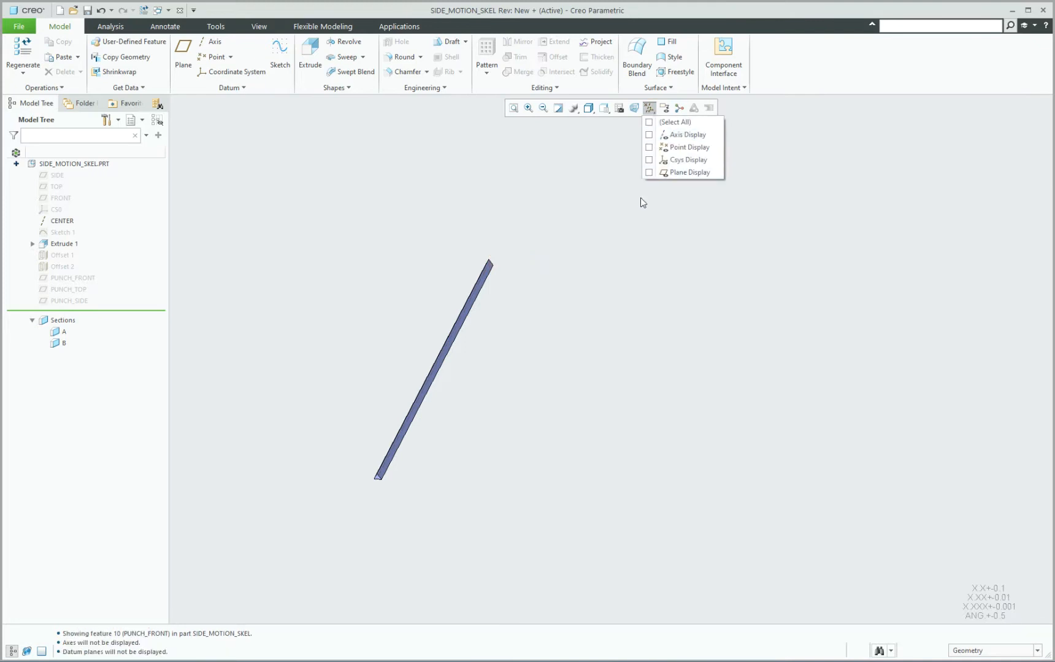
left_click(179, 11)
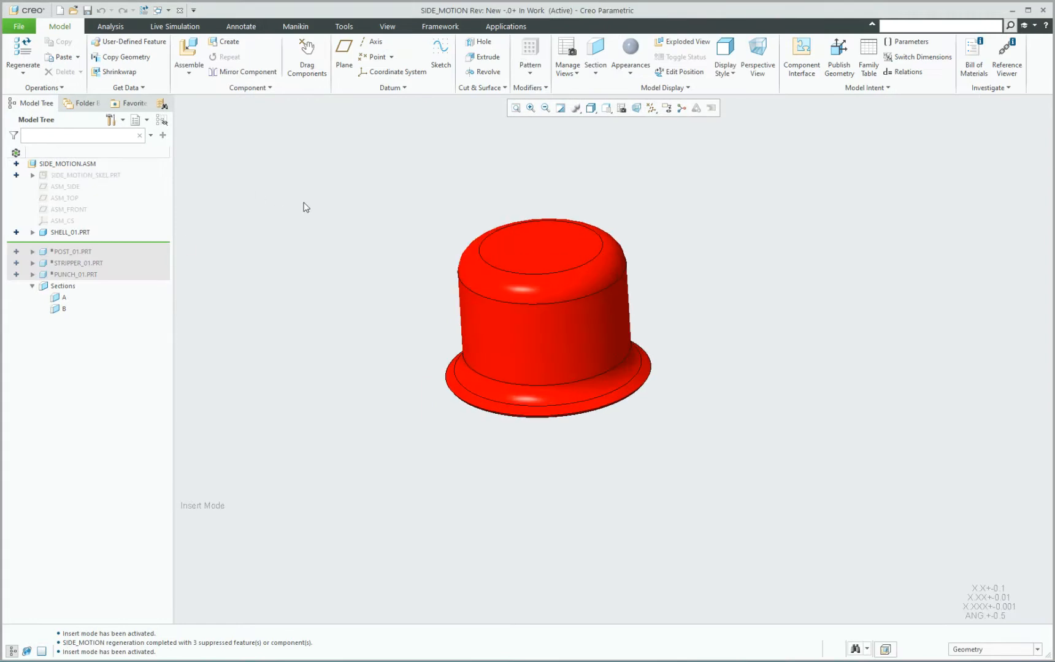
Show the hidden skeleton part SIDE_MOTION_SKEL in the assembly.
left_click(68, 176)
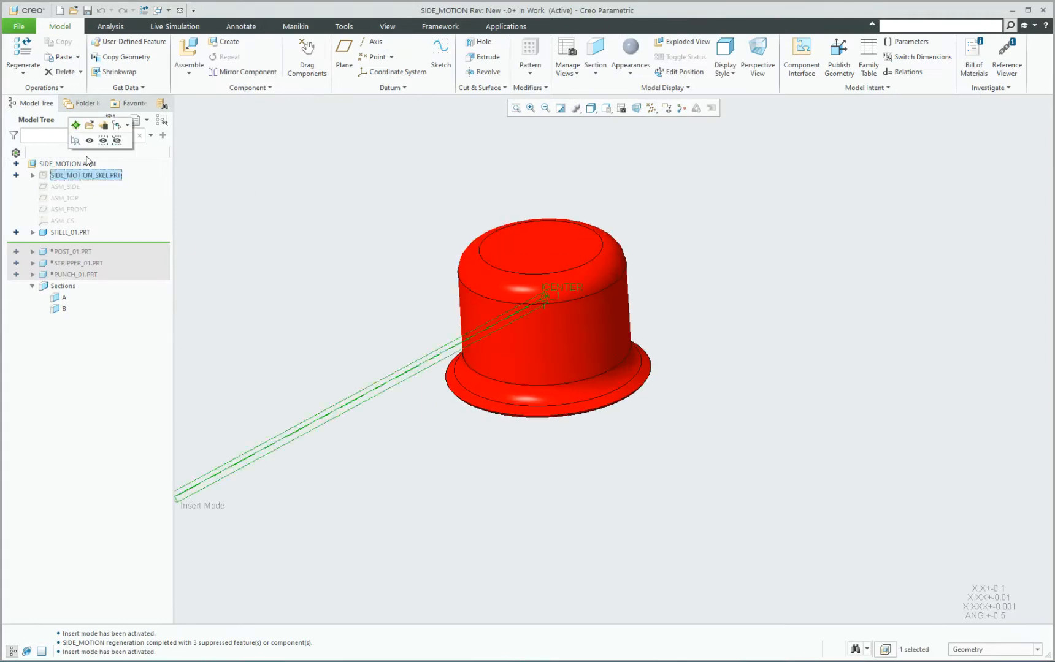
left_click(364, 226)
middle_click_drag(364, 226, 367, 296)
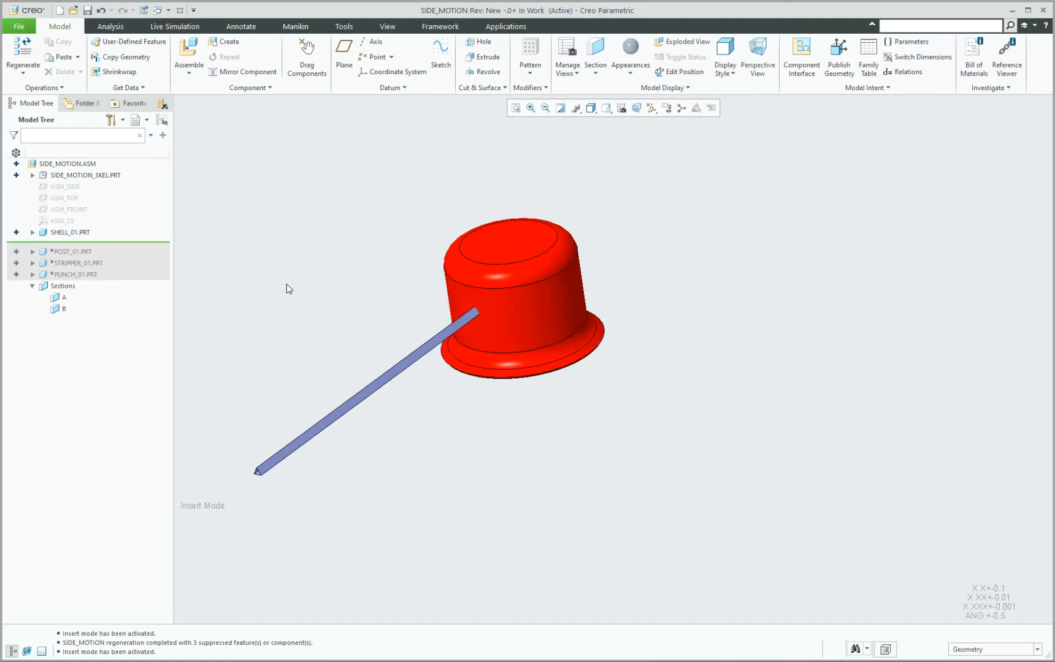
Expand SHELL_01 in the assembly and activate it for editing in place.
left_click(30, 232)
left_click(74, 234)
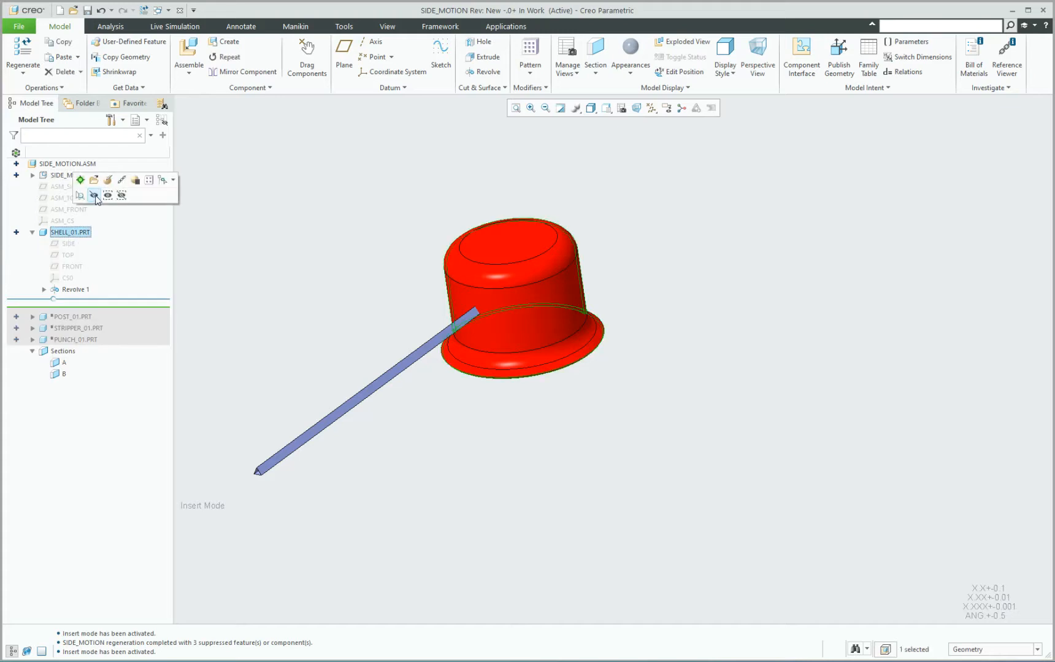
left_click(130, 243)
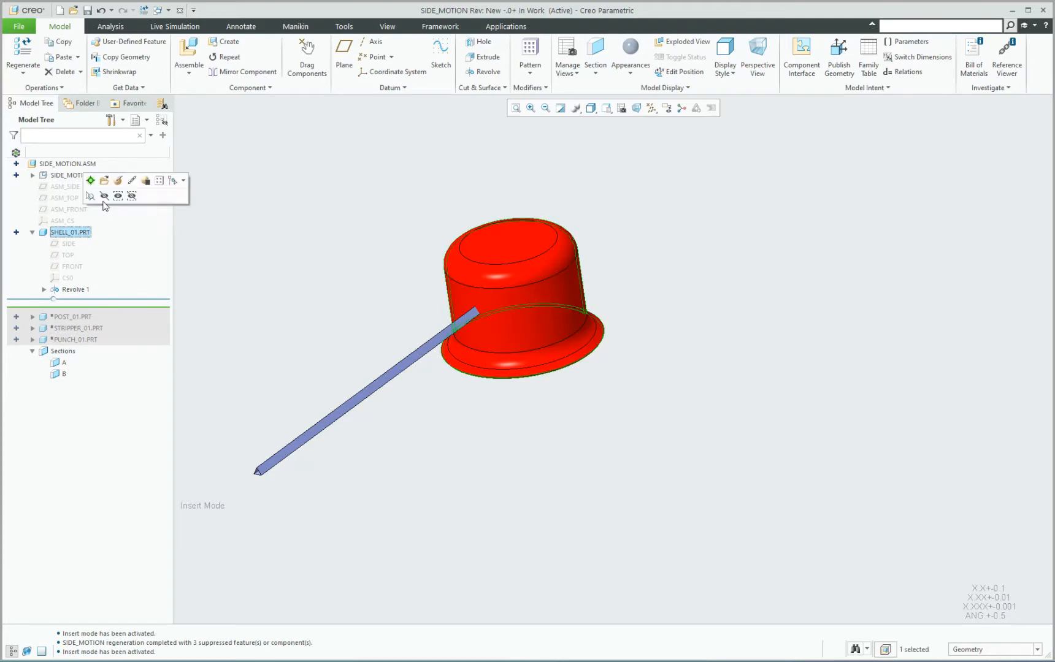
left_click(101, 183)
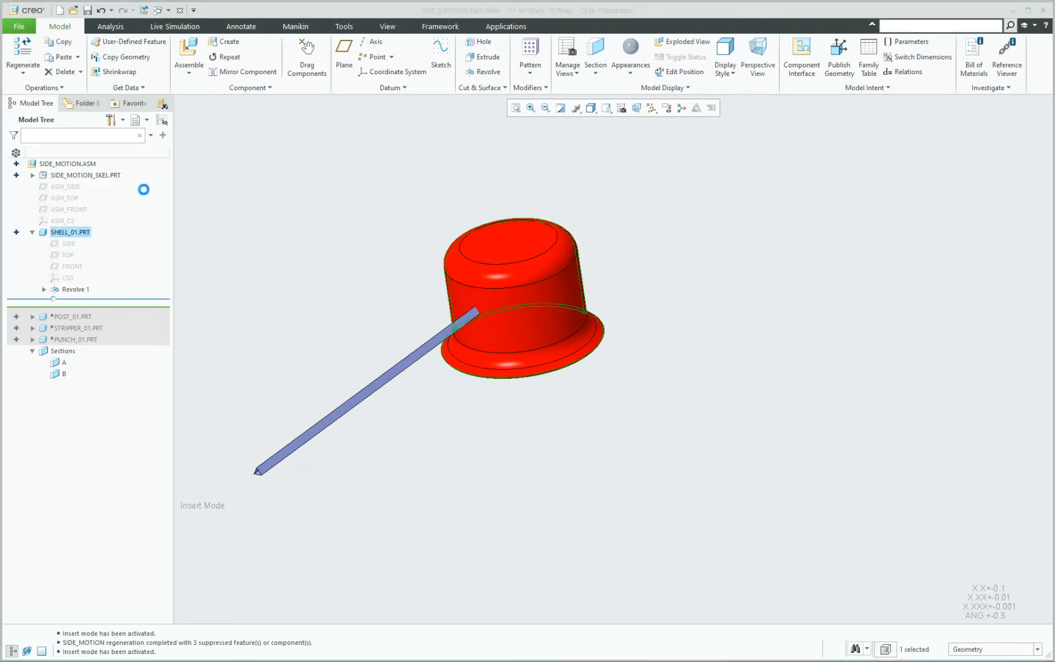
Cut a triangular hole in the shell wall by solidifying the skeleton's extruded quilt with material removal, and inspect the opening.
left_click(972, 650)
left_click(965, 589)
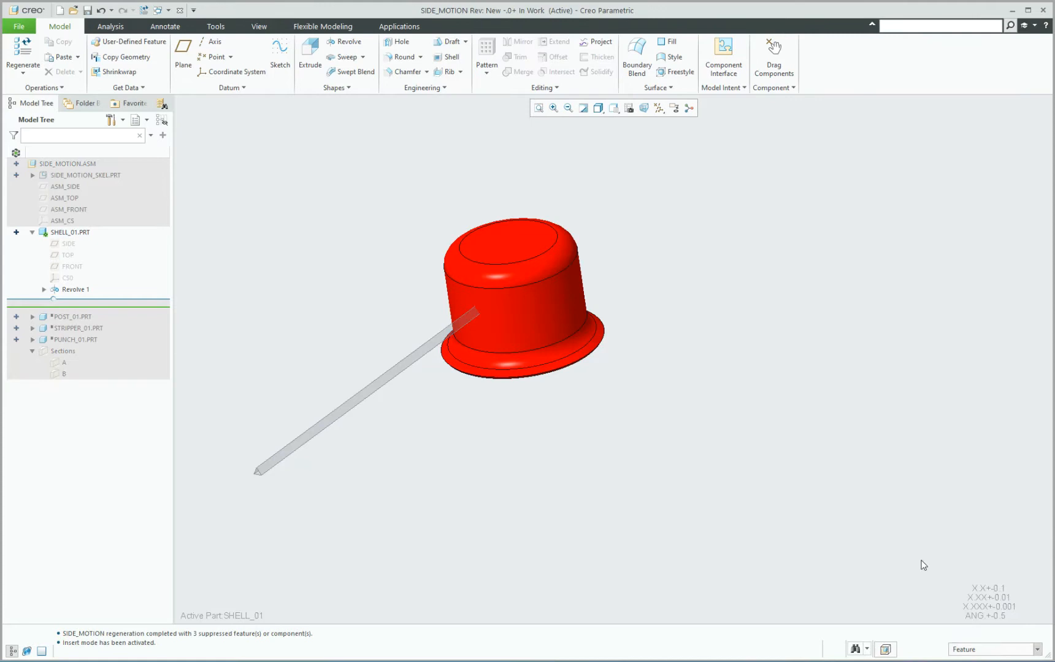
left_click(412, 360)
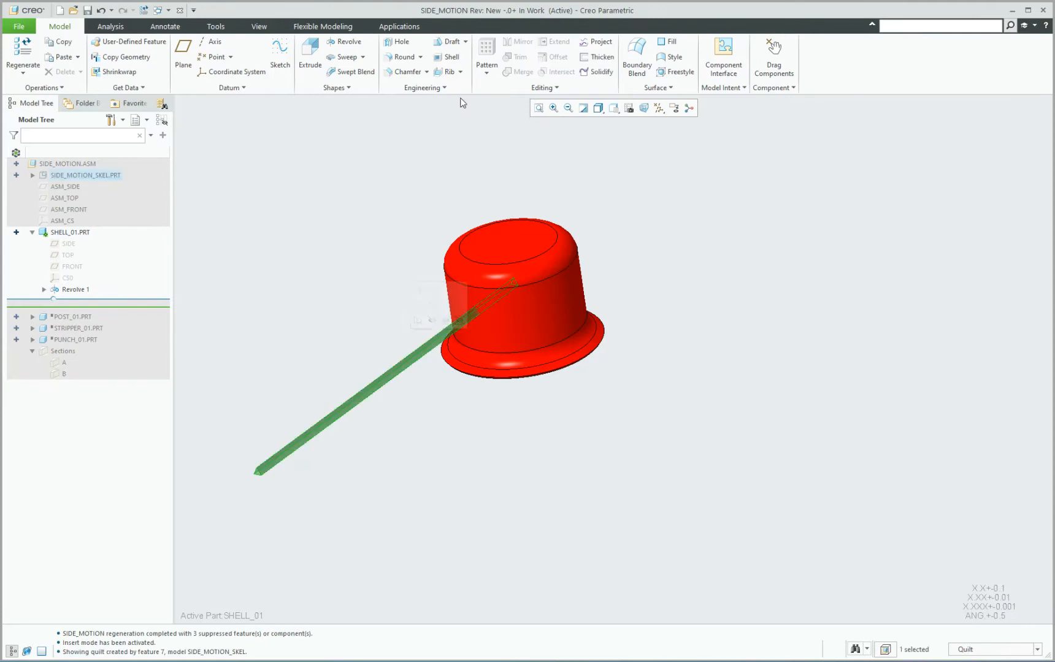
left_click(596, 72)
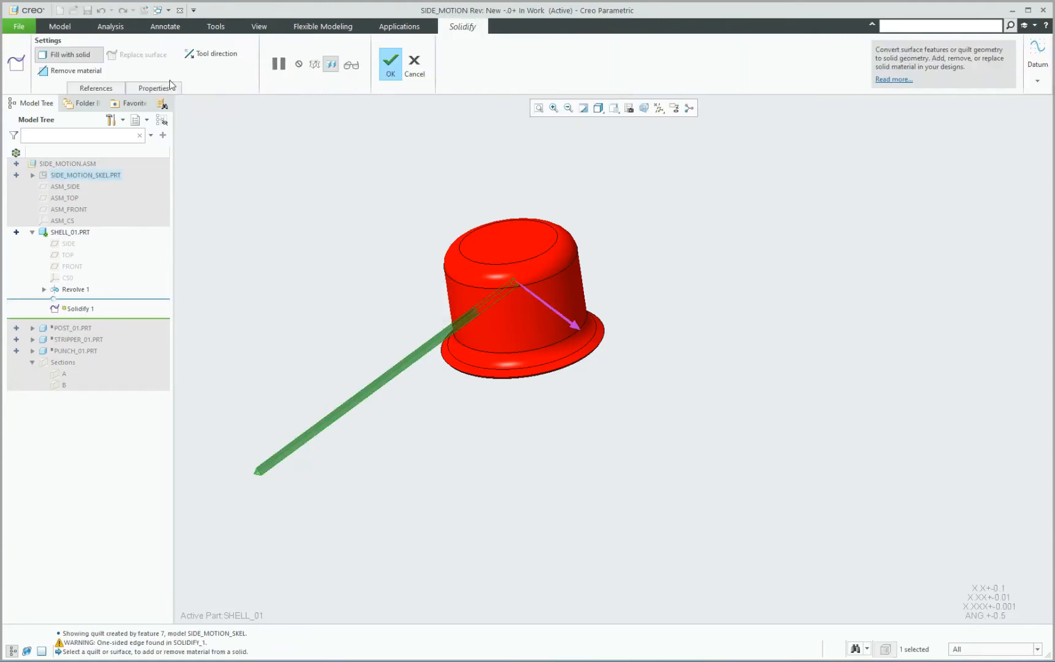
left_click(73, 72)
left_click(384, 63)
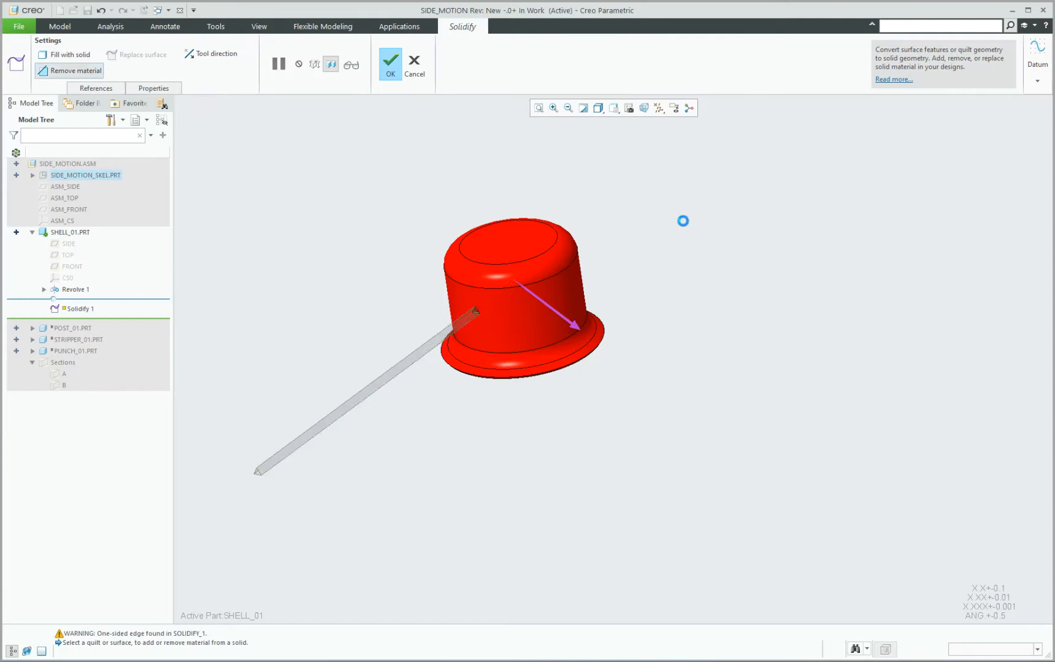
scroll(484, 307, "down", 5)
scroll(509, 283, "up", 1)
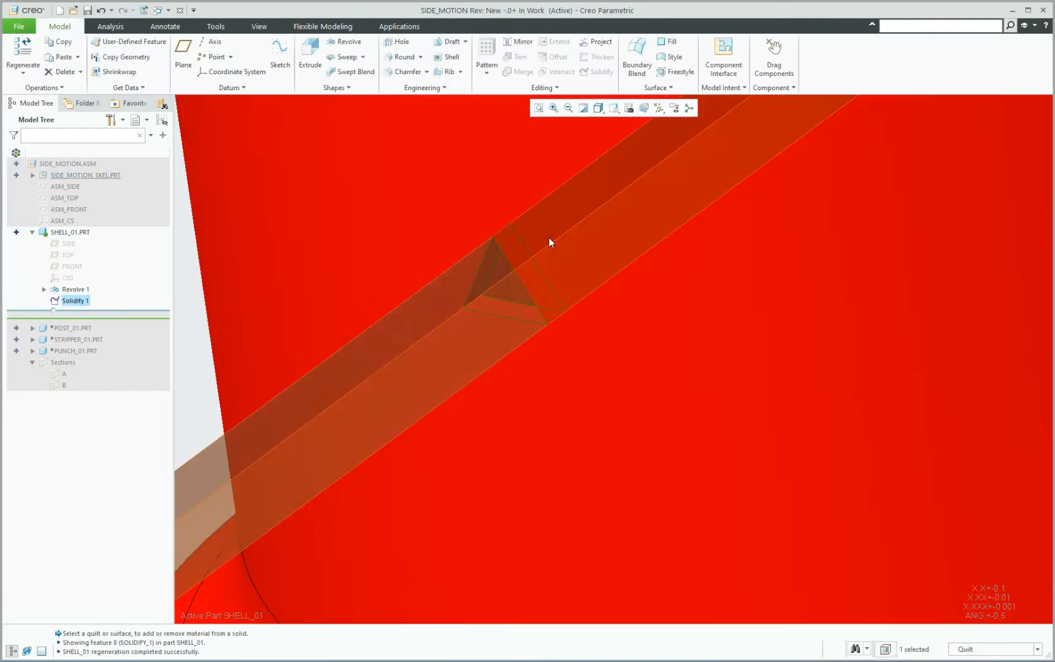
scroll(542, 304, "up", 5)
mouse_move(543, 300)
middle_mouse_down()
mouse_move(593, 272)
mouse_move(549, 303)
middle_mouse_up()
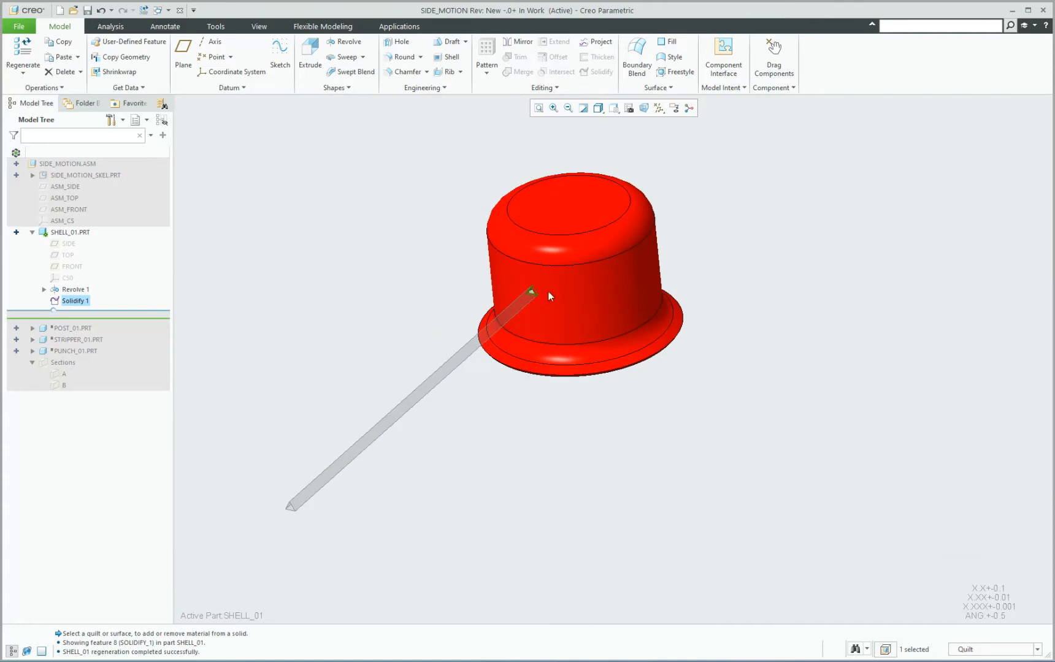
left_click(711, 217)
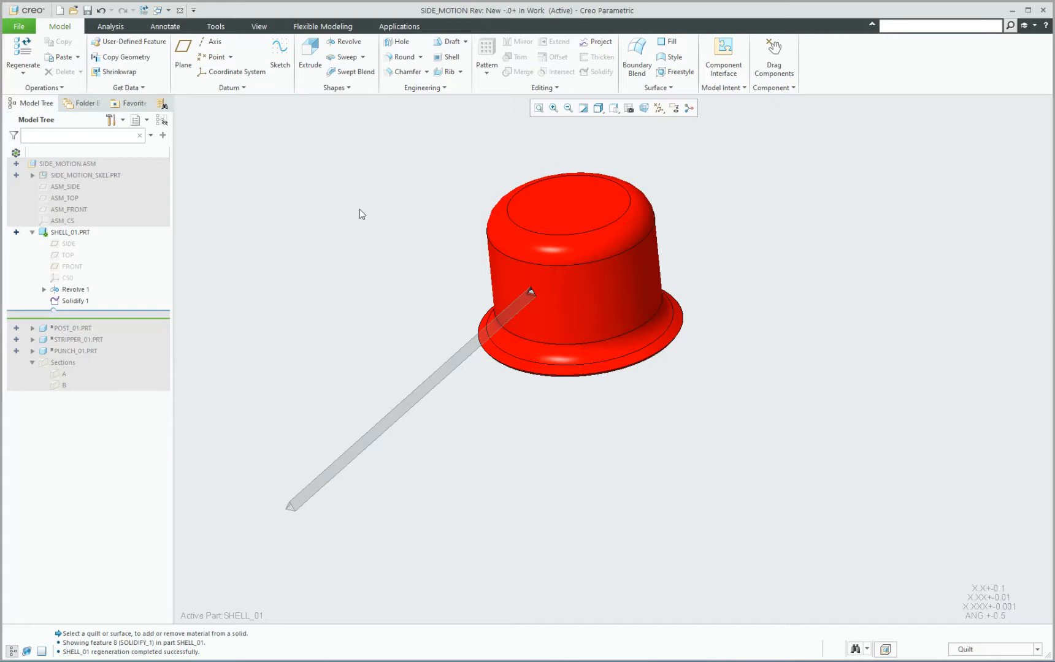
Start a geometry pattern of Solidify 1, set its type to Axis, display axes, and choose the shell's central axis as the pattern center.
left_click(72, 301)
left_click(486, 68)
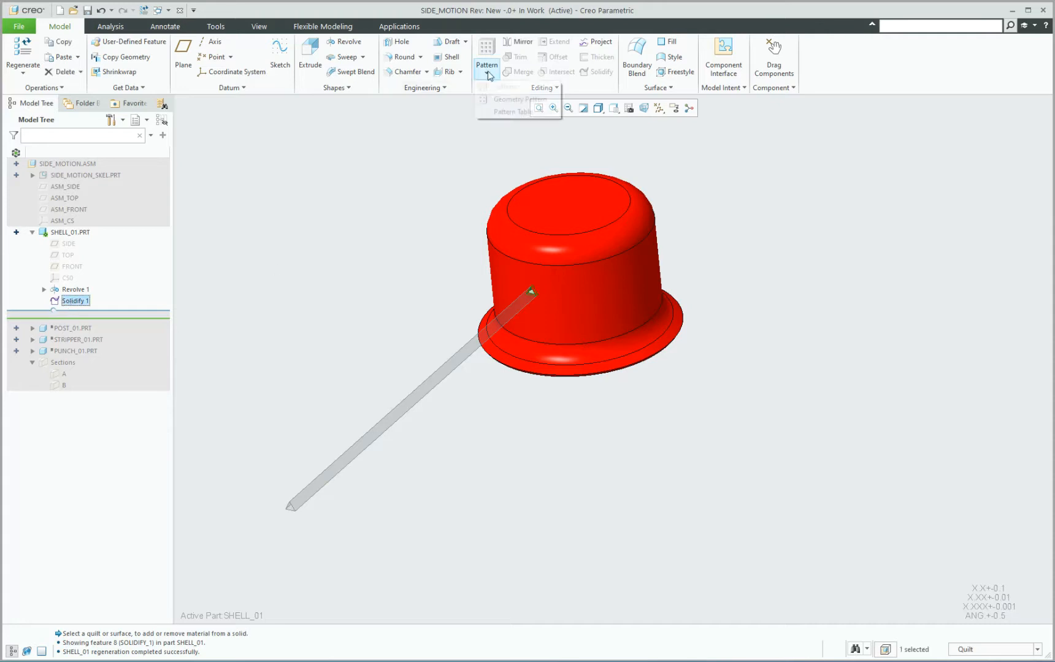
left_click(519, 99)
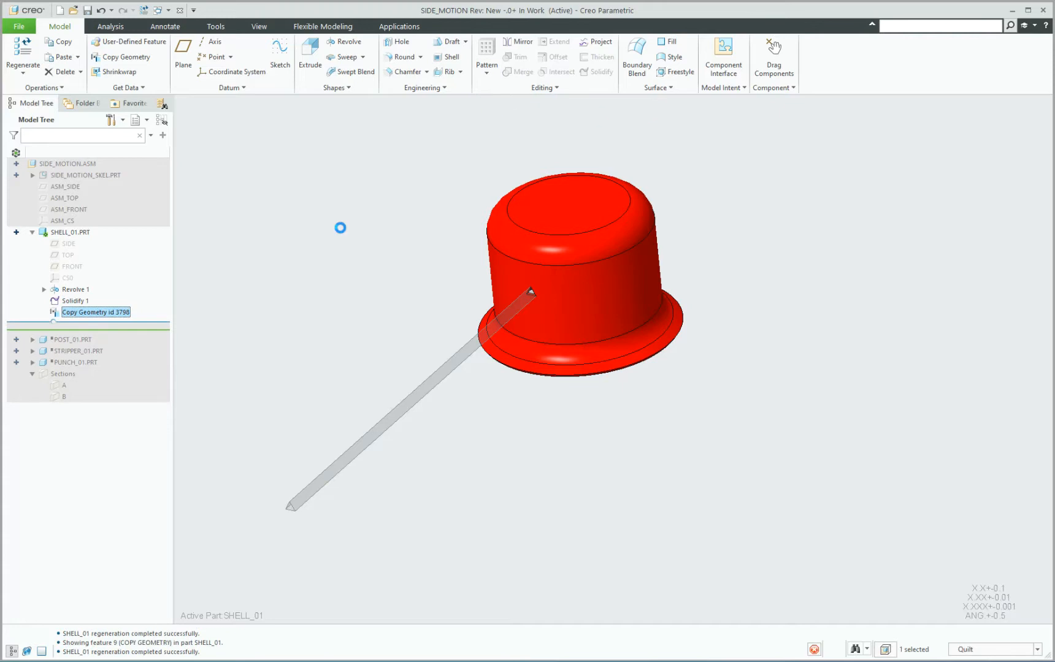
left_click(66, 56)
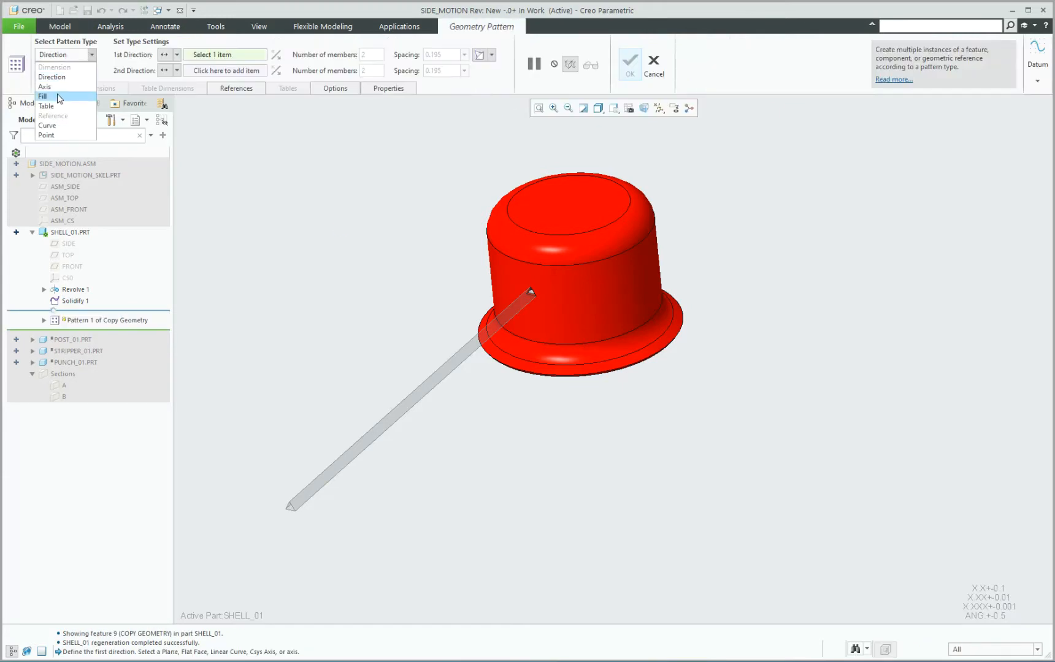
left_click(55, 87)
left_click(659, 108)
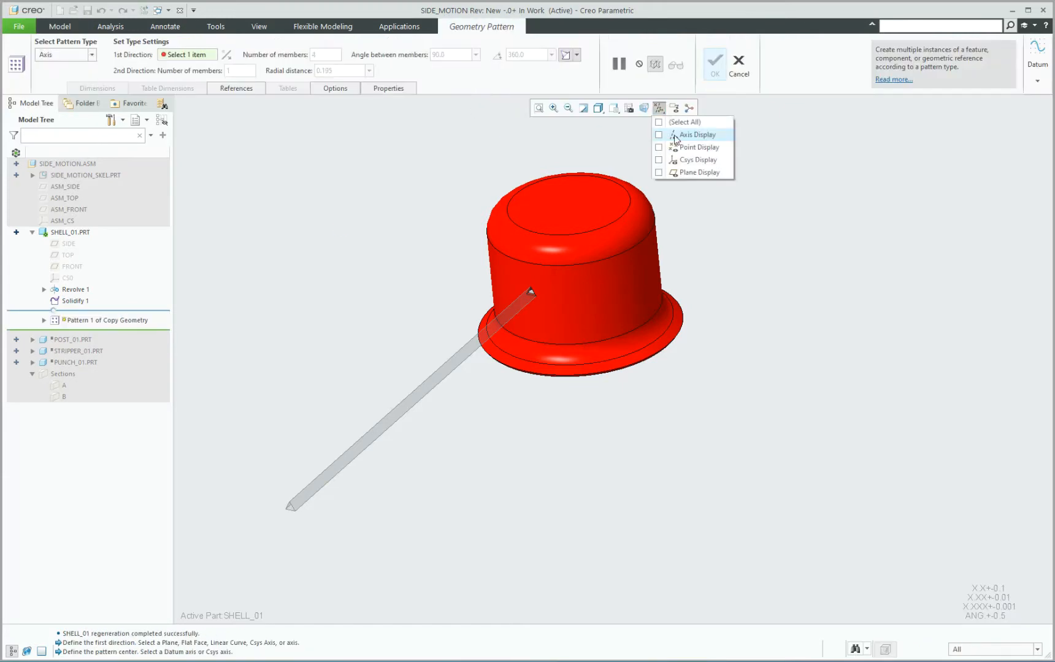
left_click(693, 134)
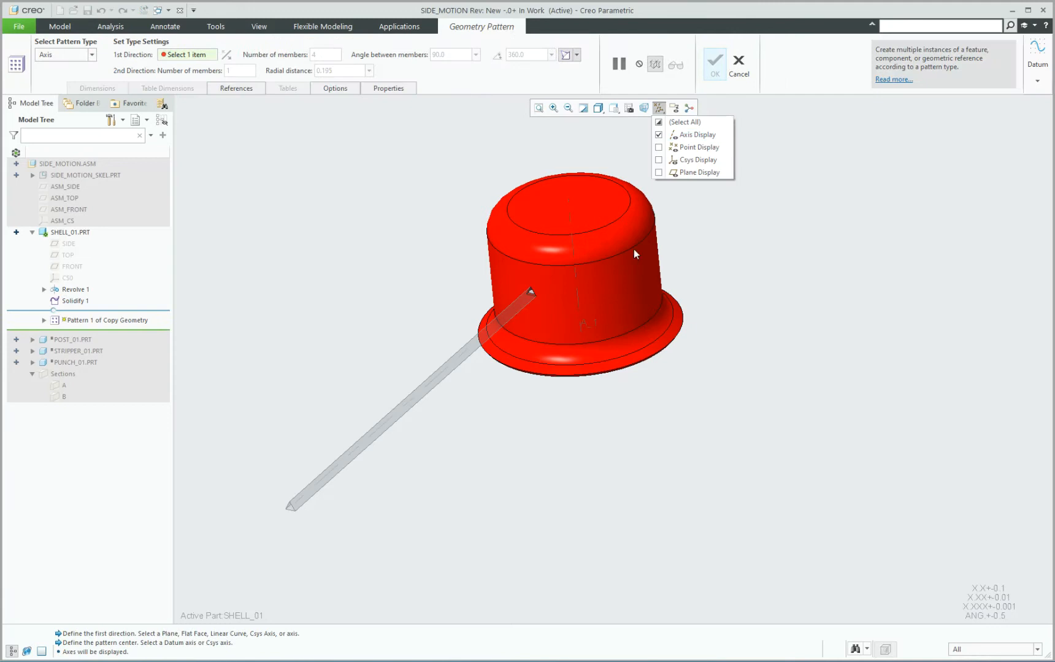
left_click(810, 219)
left_click(580, 310)
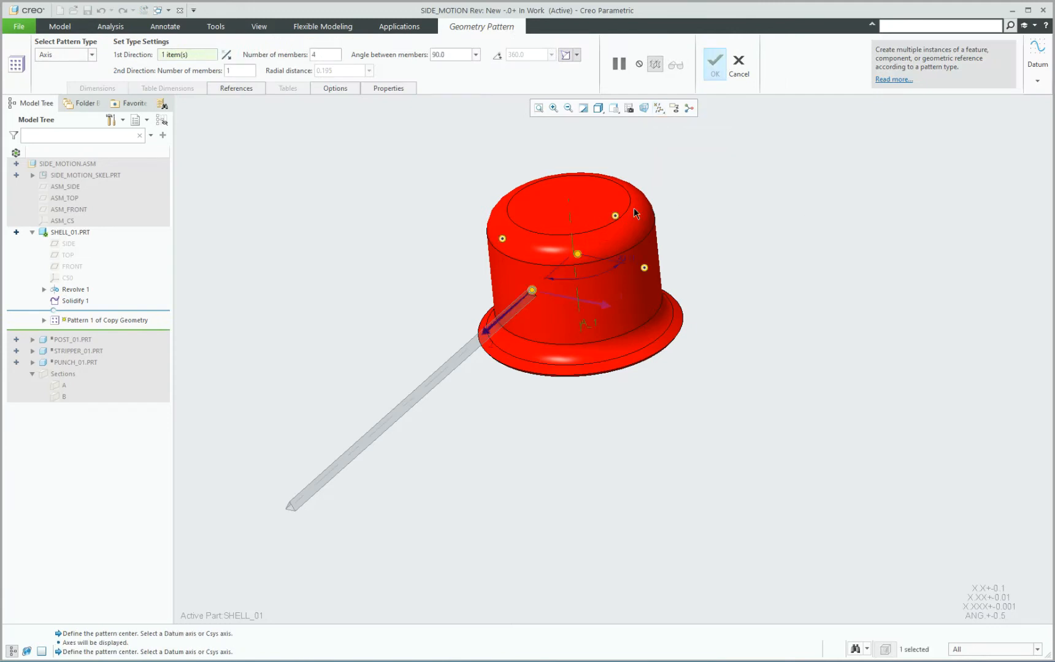
Set the geometry pattern to 5 members spaced equally over 360 degrees, complete it, and inspect the openings around the shell.
left_click_drag(332, 56, 273, 56)
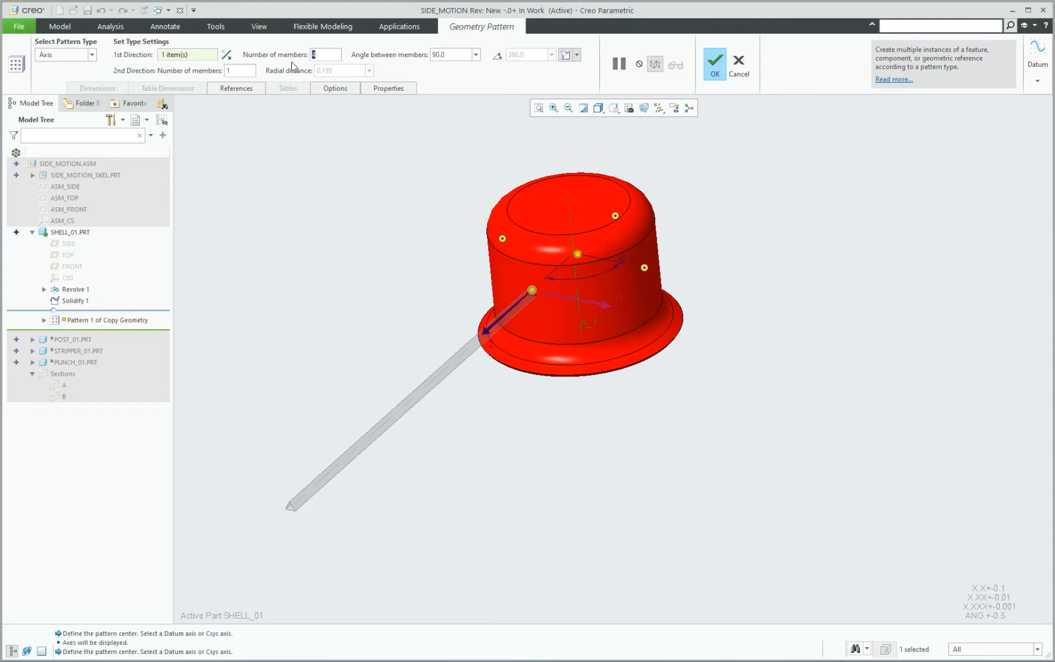
type("5")
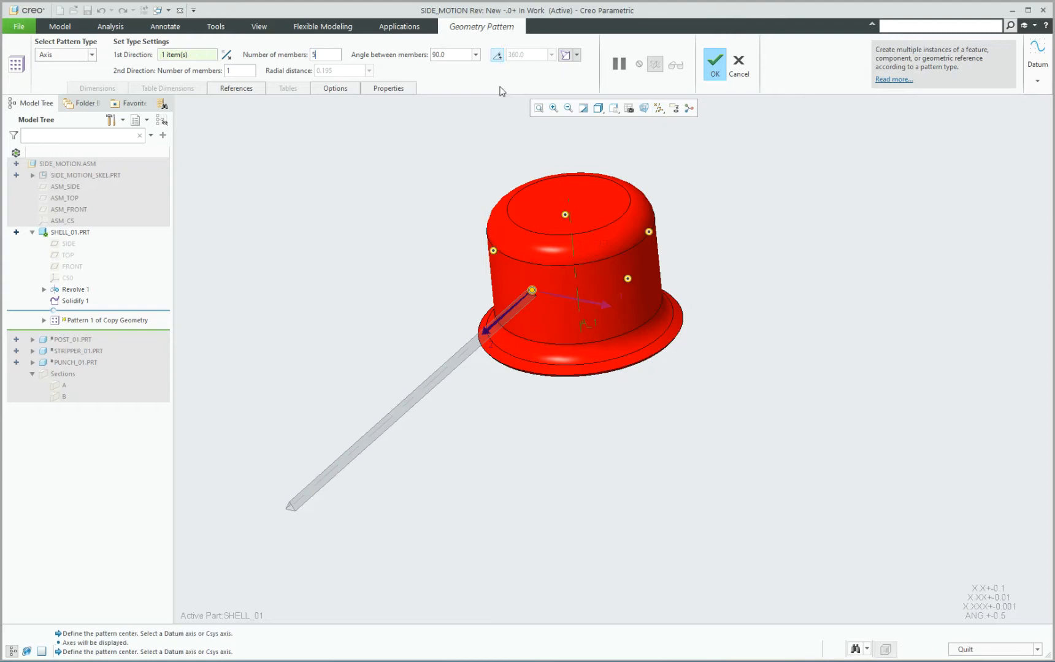
left_click(714, 64)
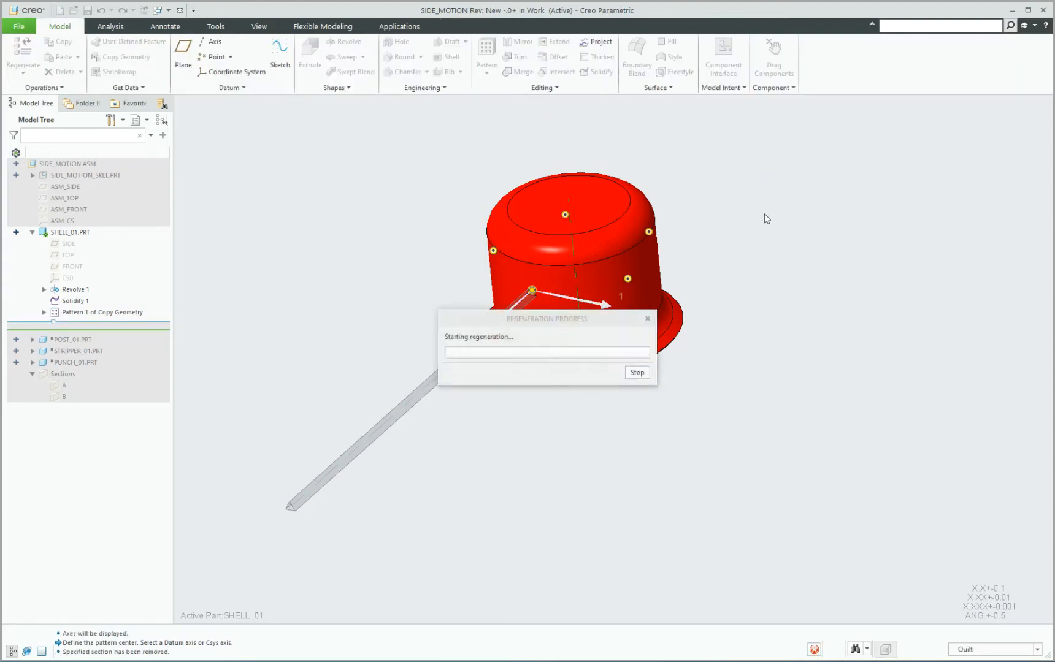
scroll(675, 282, "down", 3)
middle_click_drag(633, 282, 636, 257)
middle_click_drag(621, 282, 622, 284)
scroll(621, 284, "up", 3)
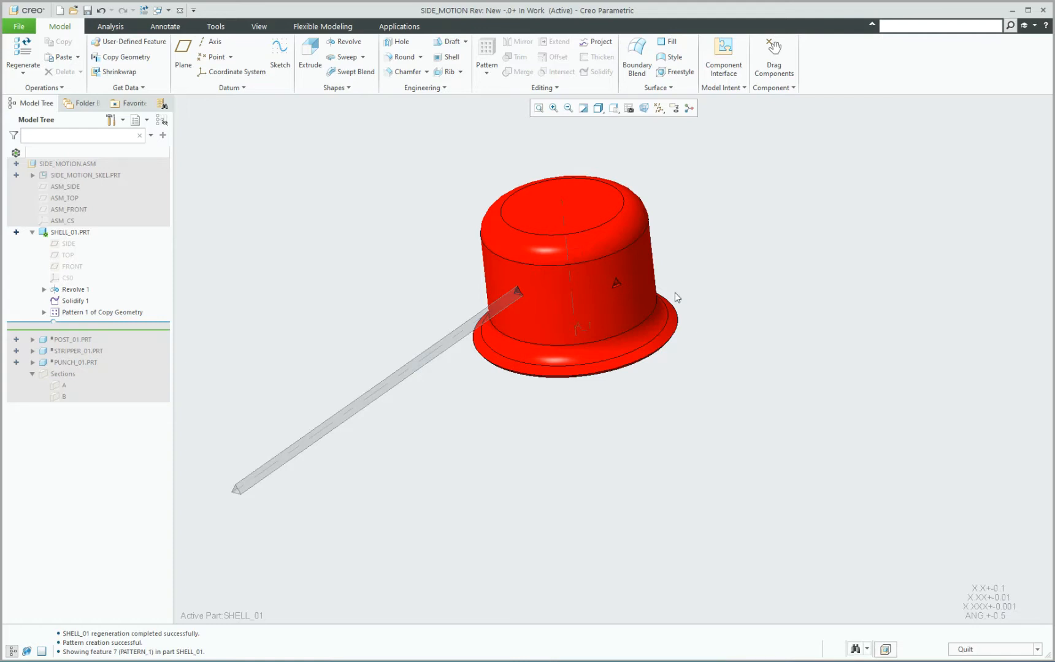
mouse_move(559, 290)
middle_mouse_down()
mouse_move(643, 258)
mouse_move(652, 266)
mouse_move(558, 282)
mouse_move(560, 291)
middle_mouse_up()
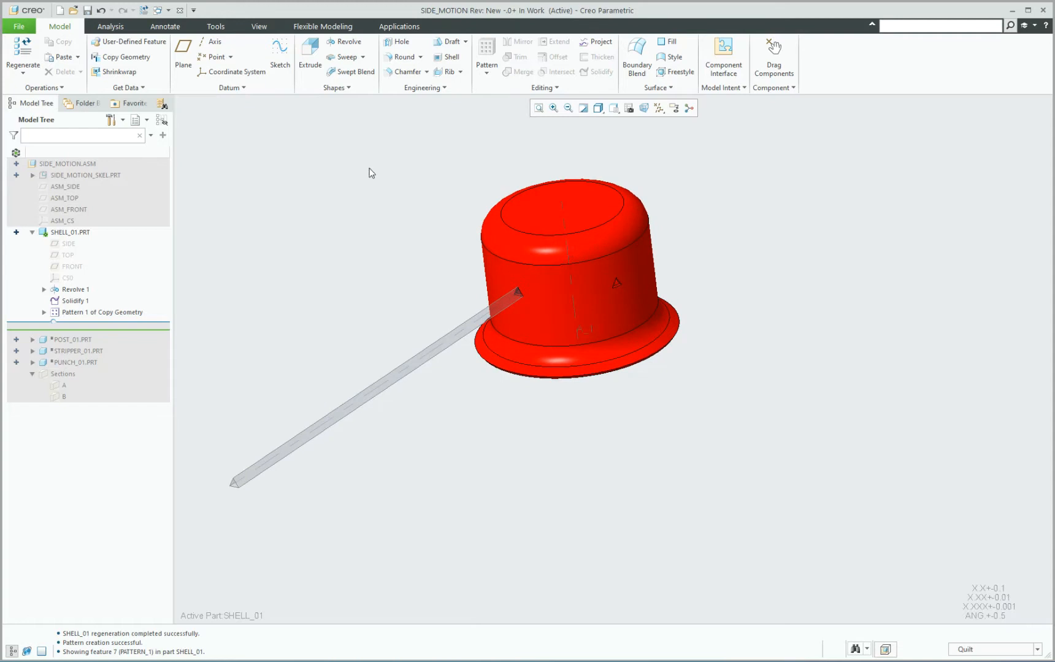
Delete the geometry pattern of the triangular cut from SHELL_01.
left_click(94, 313)
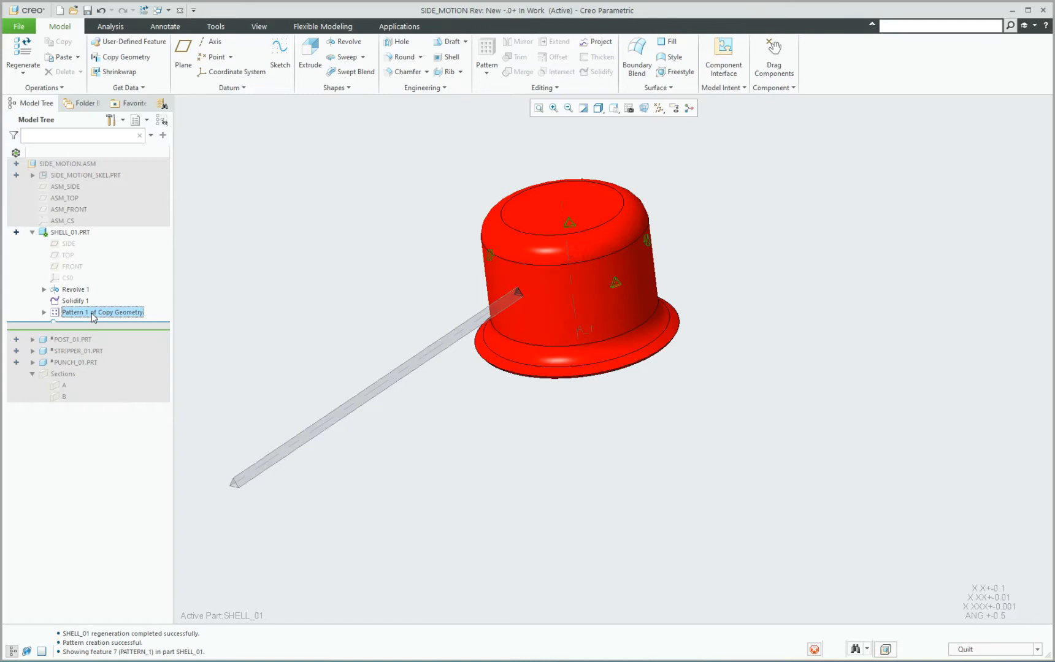
right_click(94, 314)
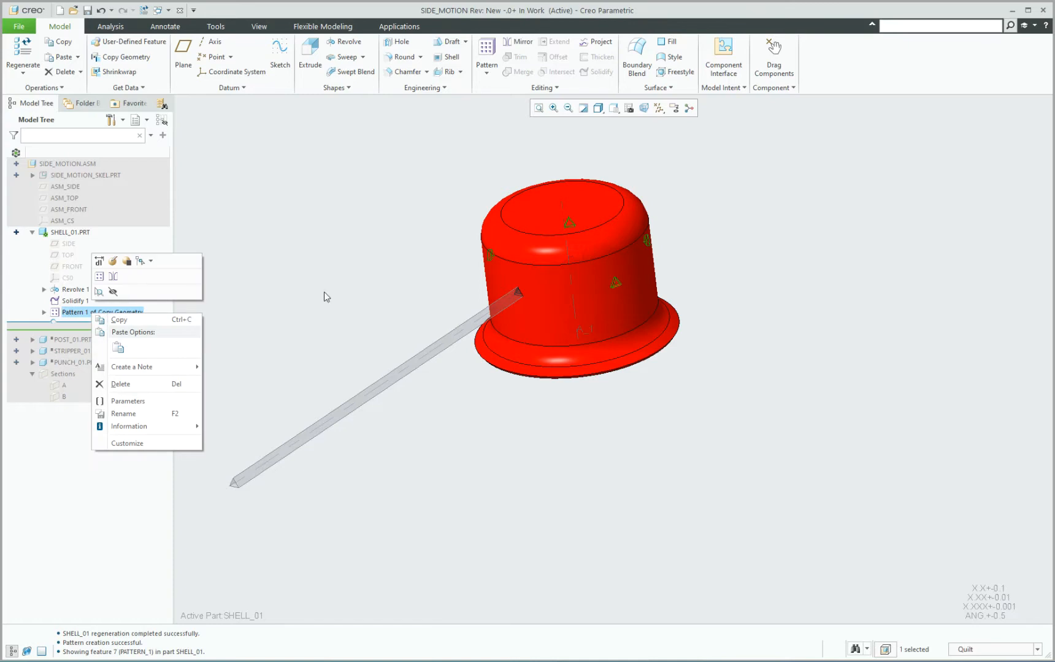
key("Delete")
left_click(518, 351)
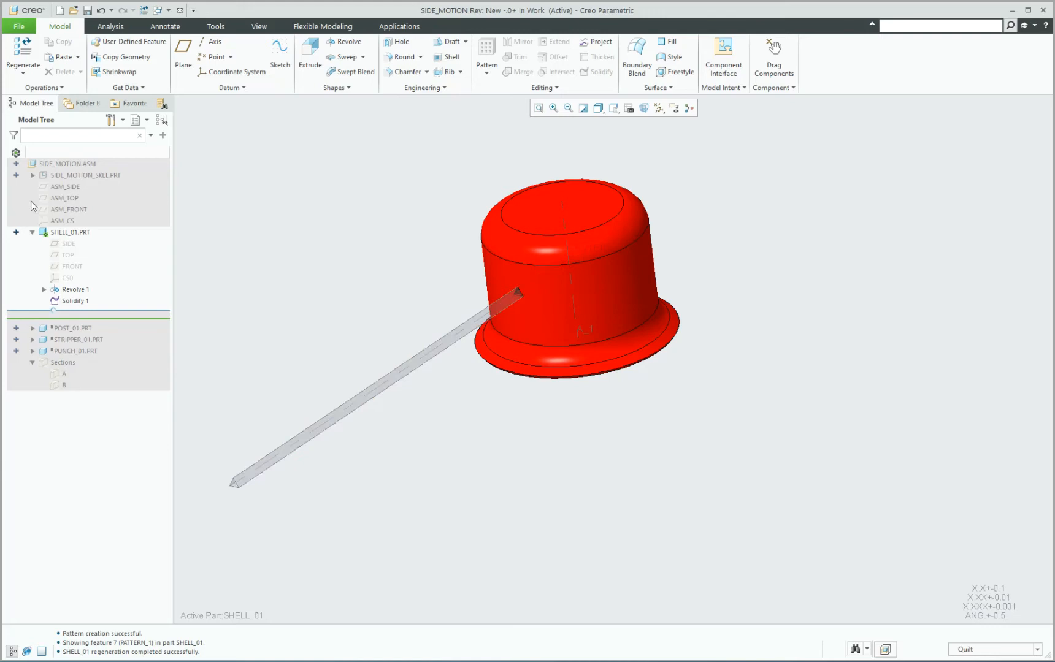
Expand SIDE_MOTION_SKEL and activate it for editing within the assembly.
left_click(32, 175)
left_click(81, 175)
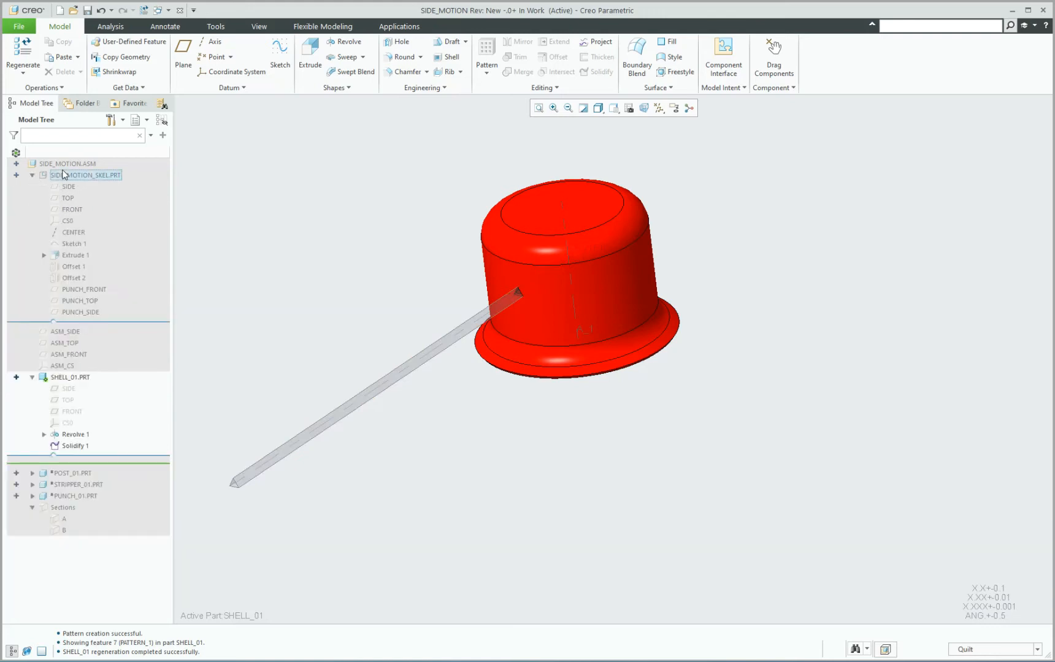
left_click(71, 118)
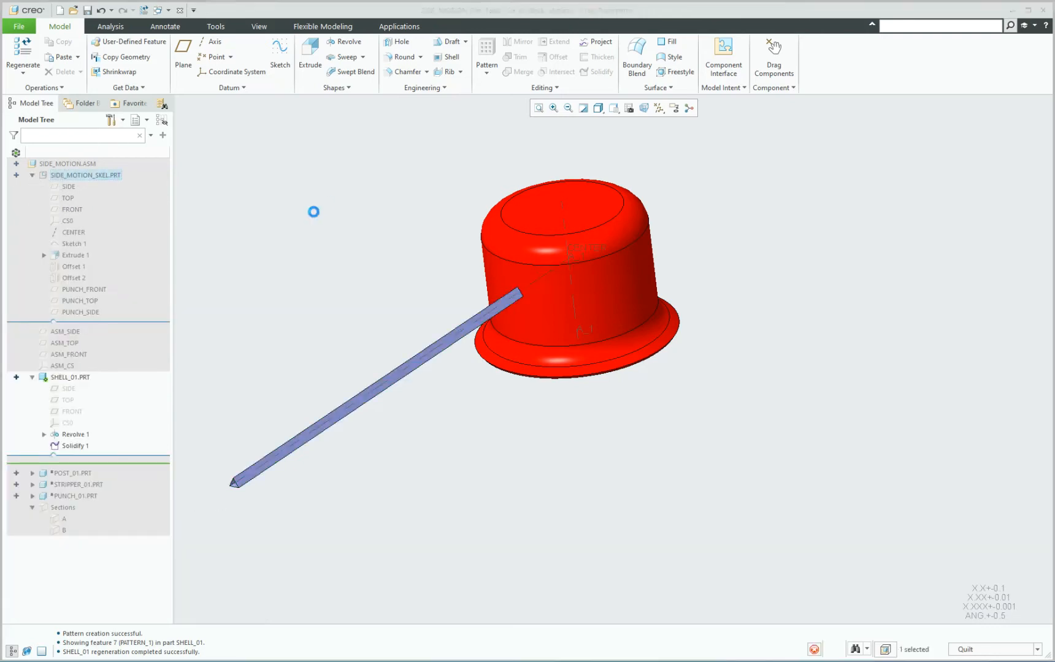
Pattern Extrude 1 around the CENTER axis with 7 members equally spaced over 360 degrees.
left_click(74, 256)
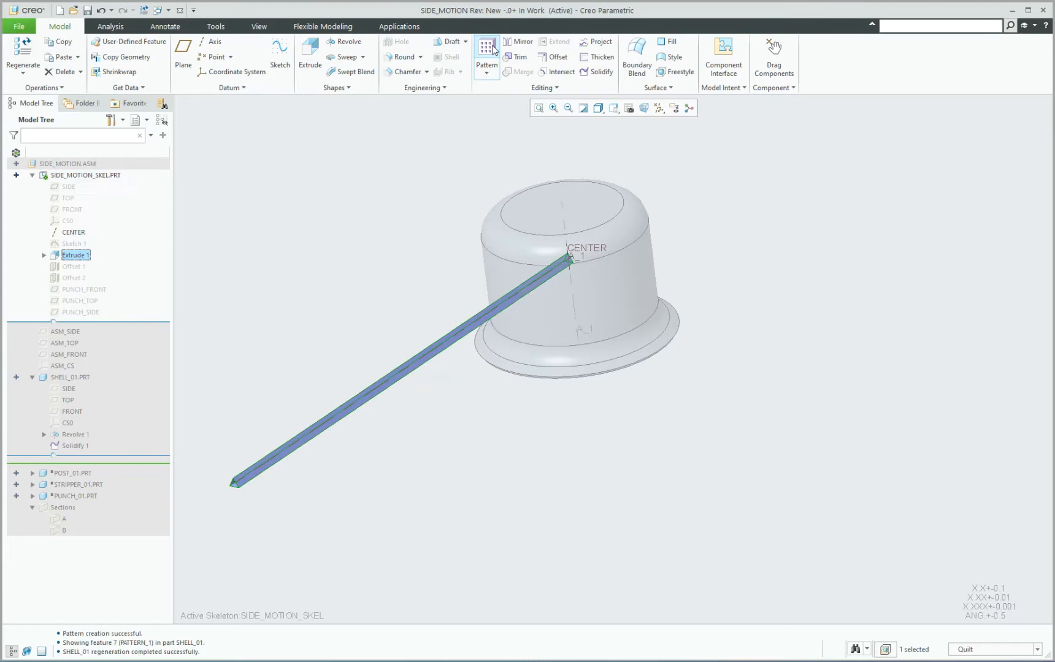
left_click(494, 50)
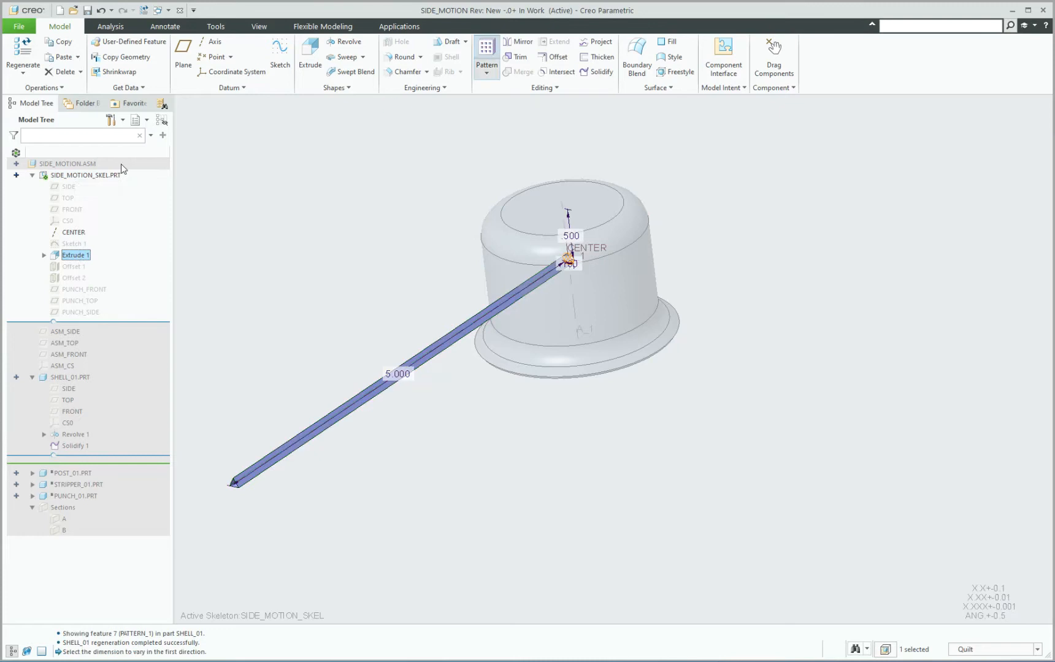
left_click(56, 58)
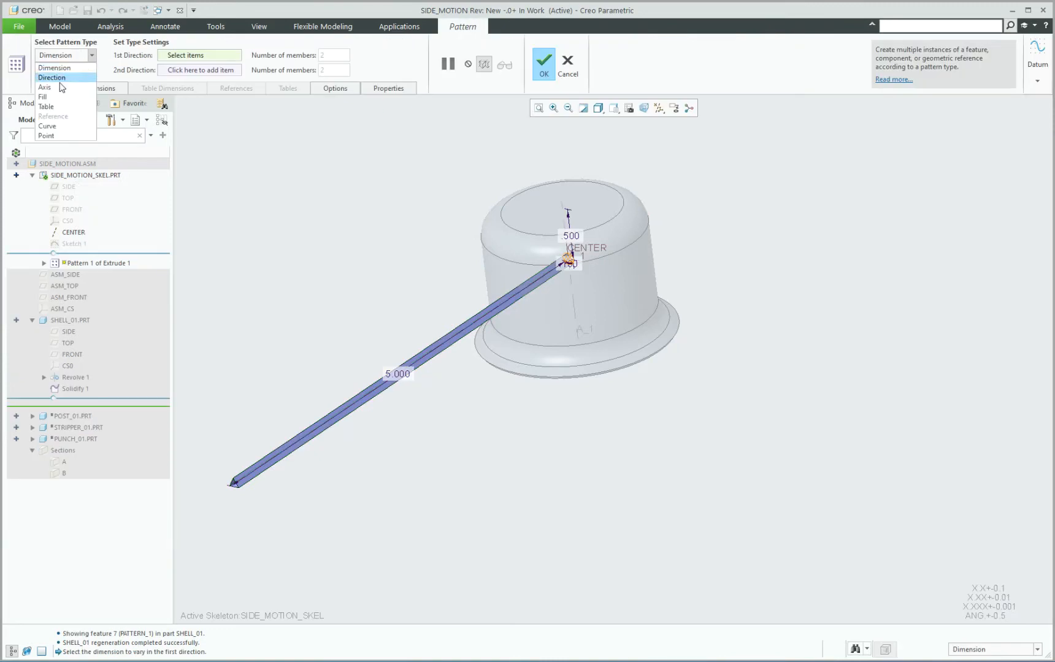
left_click(57, 88)
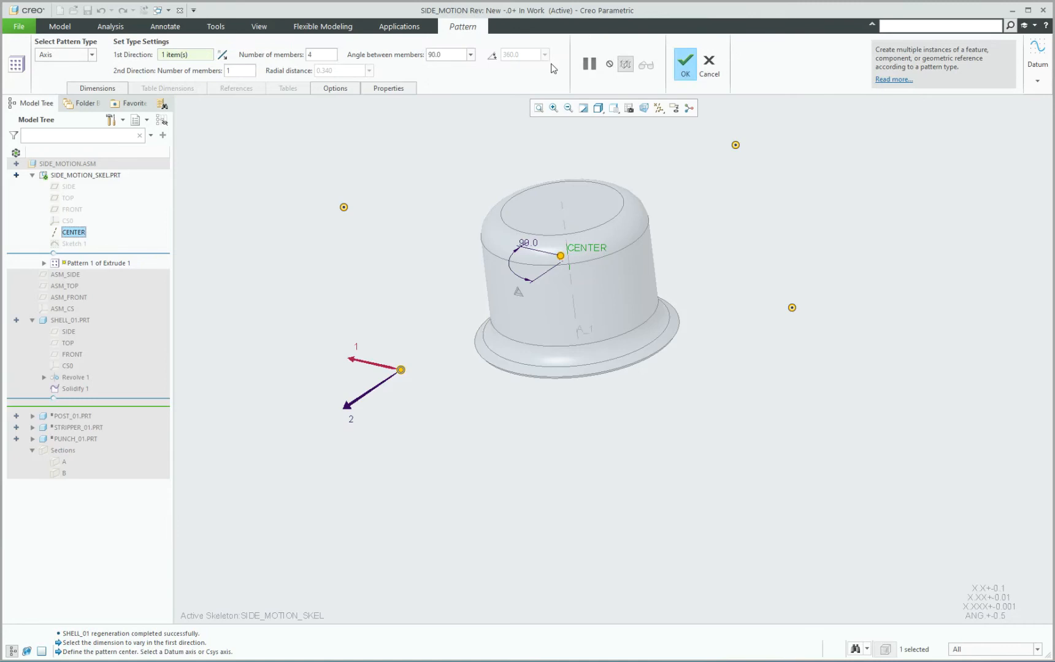
double_click(310, 56)
type("7")
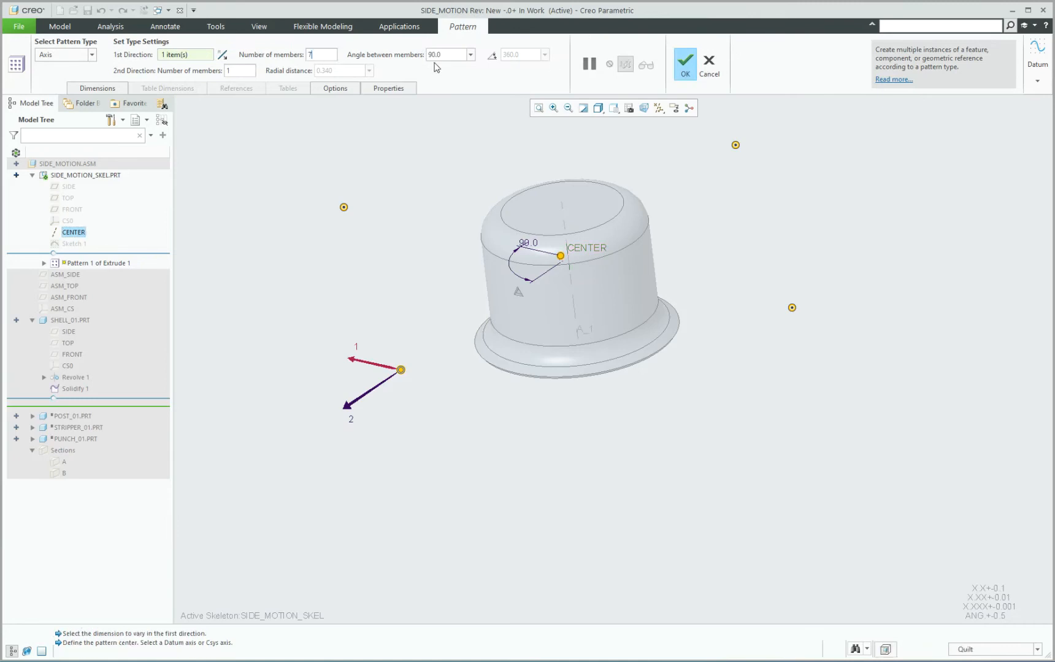
left_click(492, 55)
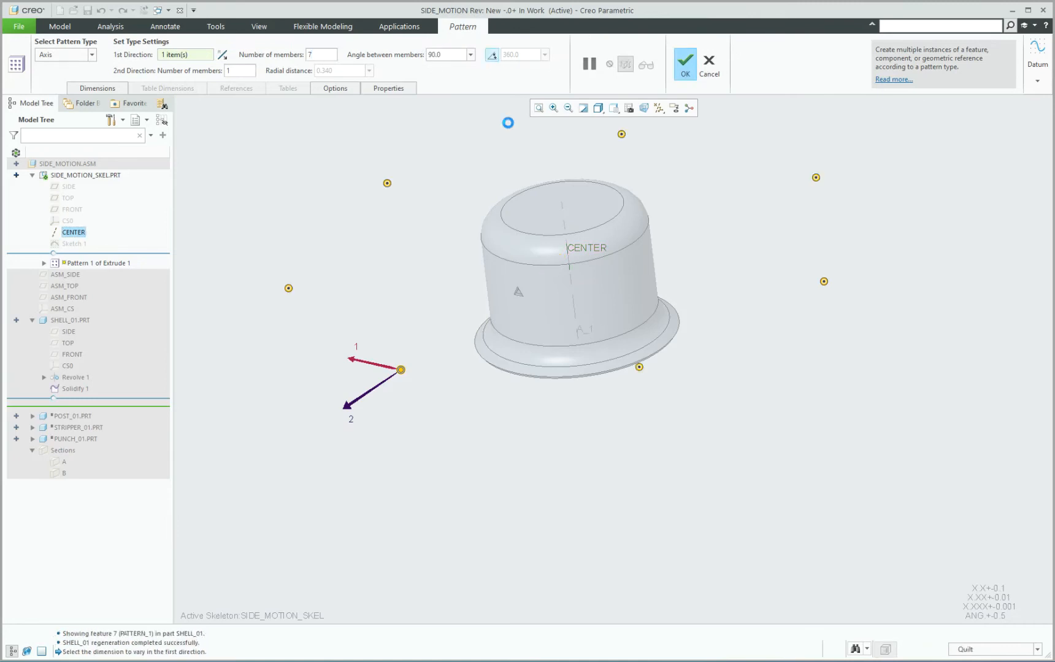
left_click(684, 62)
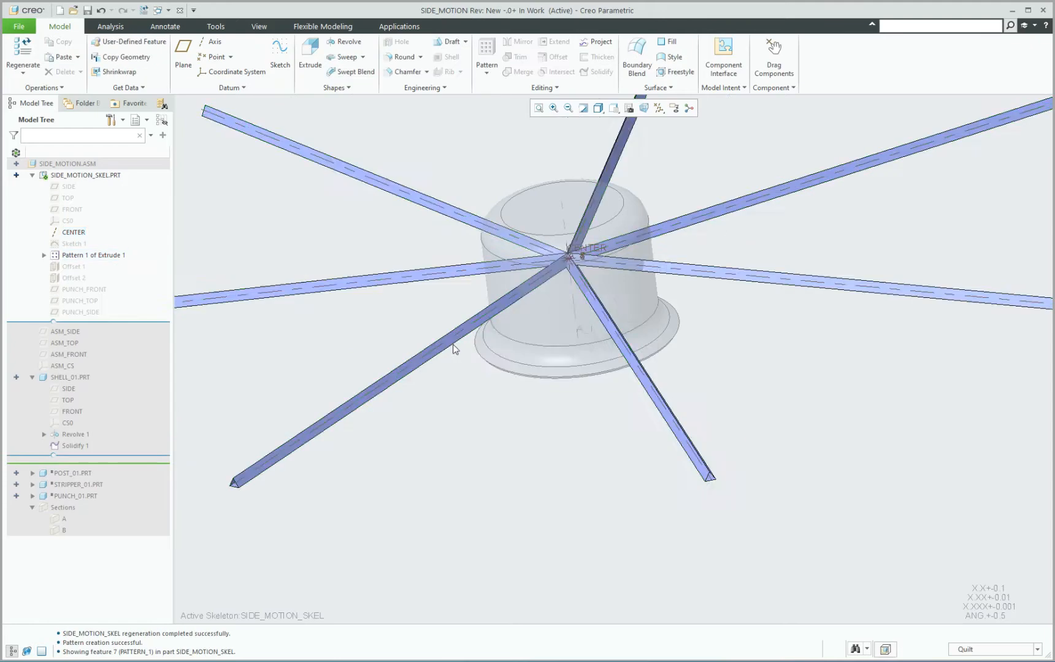
Return to the top-level SIDE_MOTION assembly and activate SHELL_01 for editing.
mouse_move(452, 344)
middle_mouse_down()
mouse_move(452, 423)
mouse_move(493, 312)
middle_mouse_up()
scroll(453, 420, "up", 5)
scroll(463, 375, "down", 5)
scroll(497, 345, "up", 3)
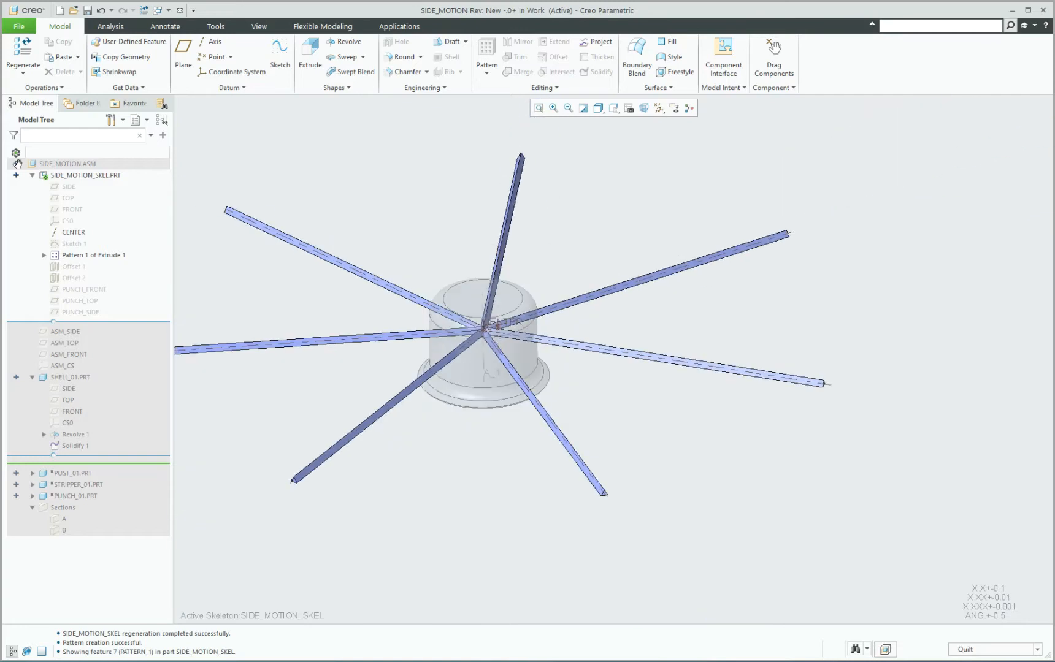
key("ctrl+a")
left_click(73, 378)
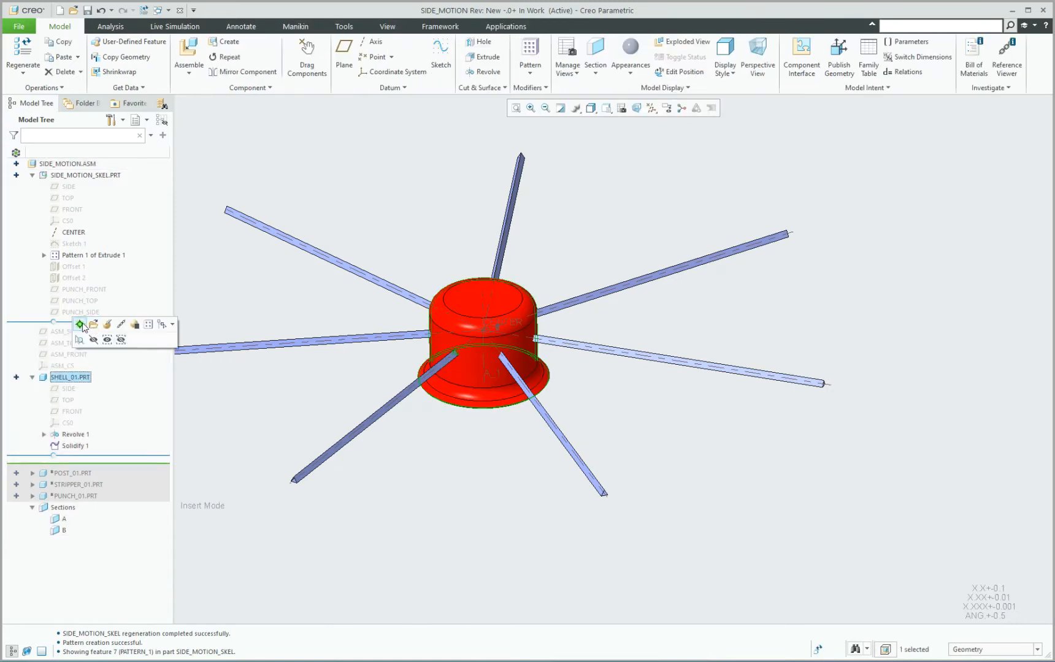
left_click(94, 325)
Delete the Solidify 1 cut from SHELL_01.
left_click(75, 446)
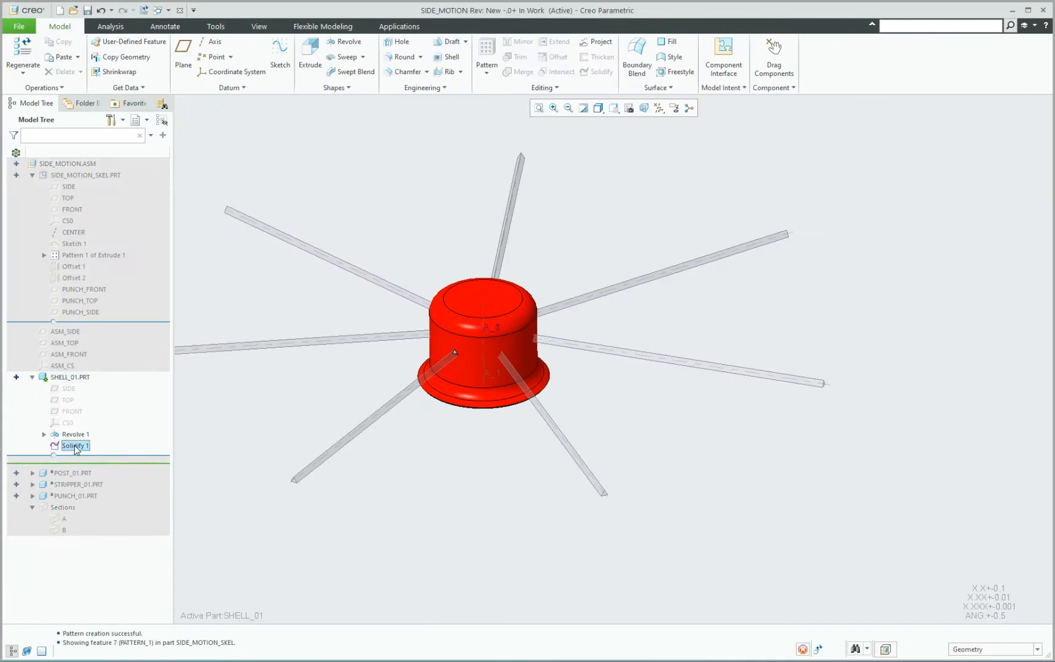
scroll(465, 349, "up", 8)
scroll(559, 309, "down", 8)
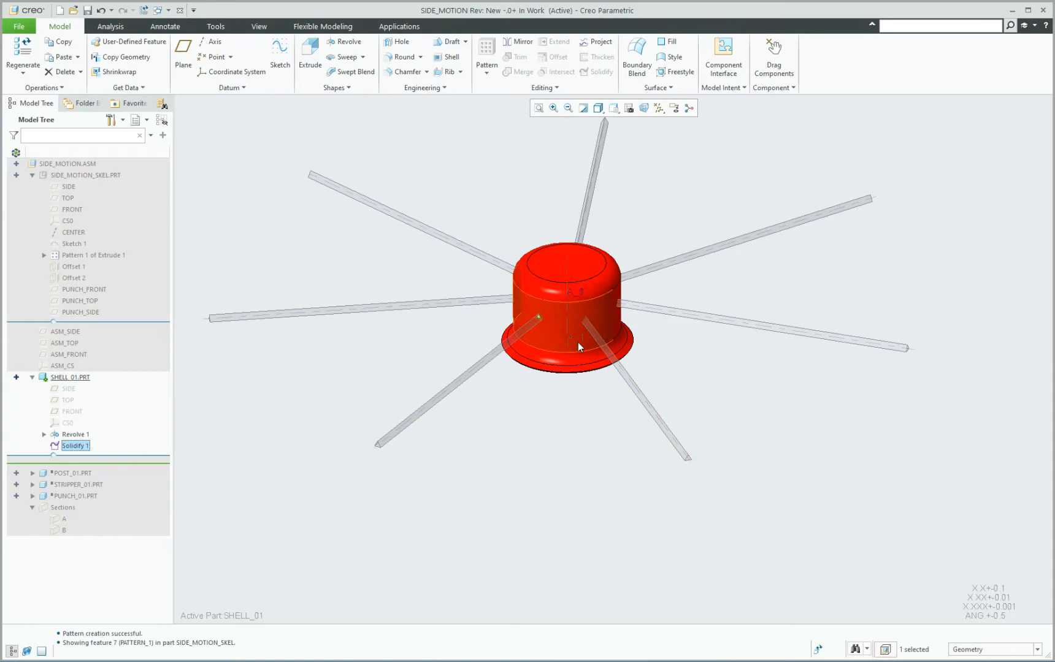
scroll(578, 343, "up", 3)
middle_click_drag(578, 304, 552, 297)
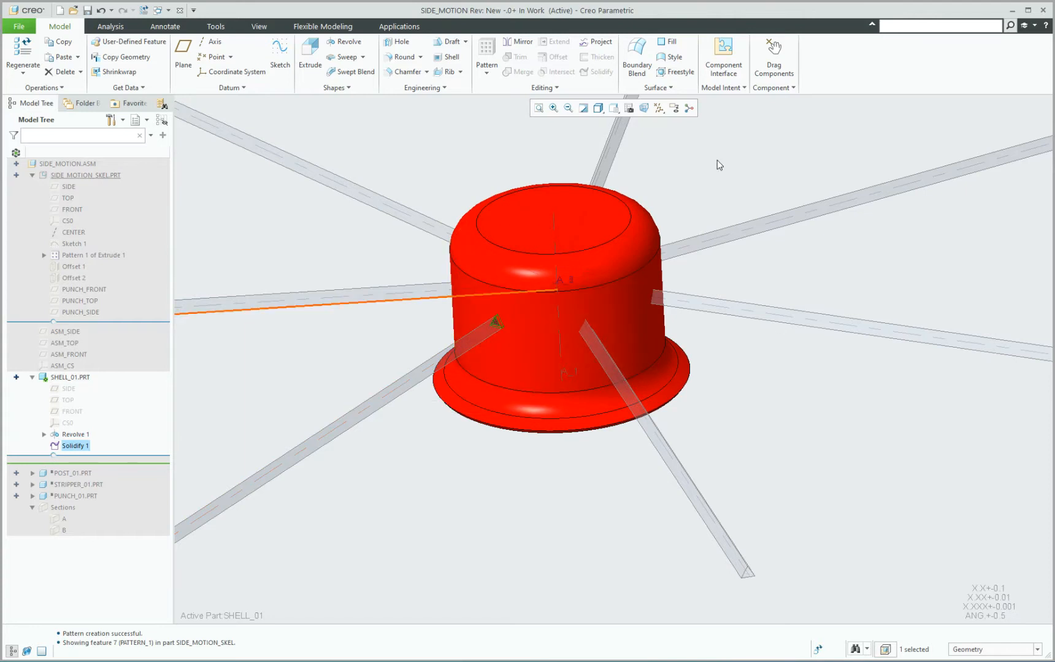
scroll(666, 389, "down", 4)
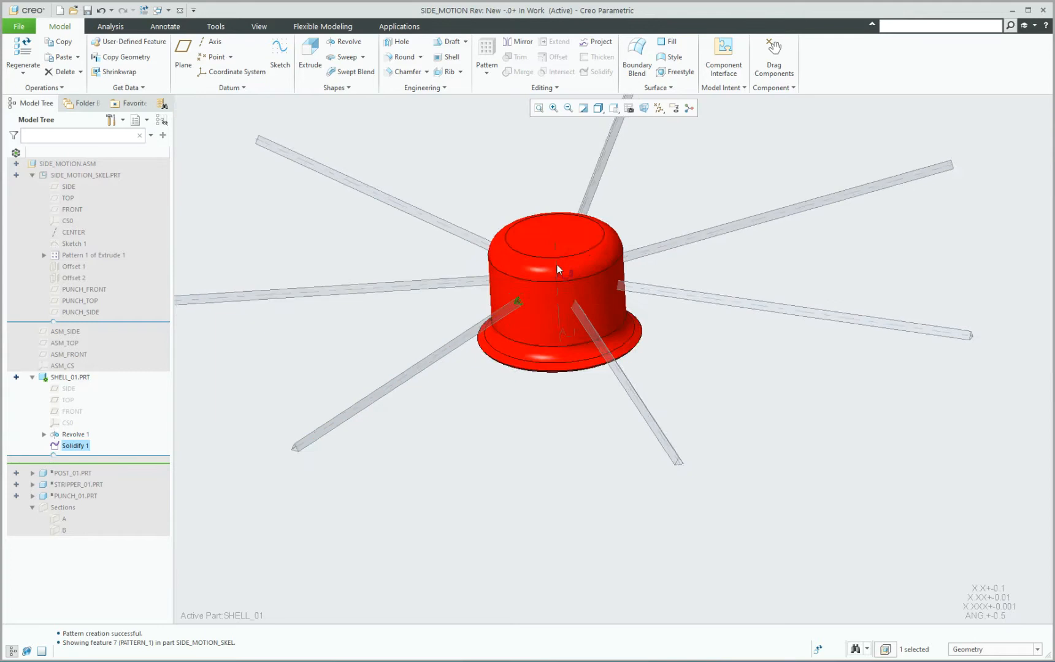
left_click(493, 382)
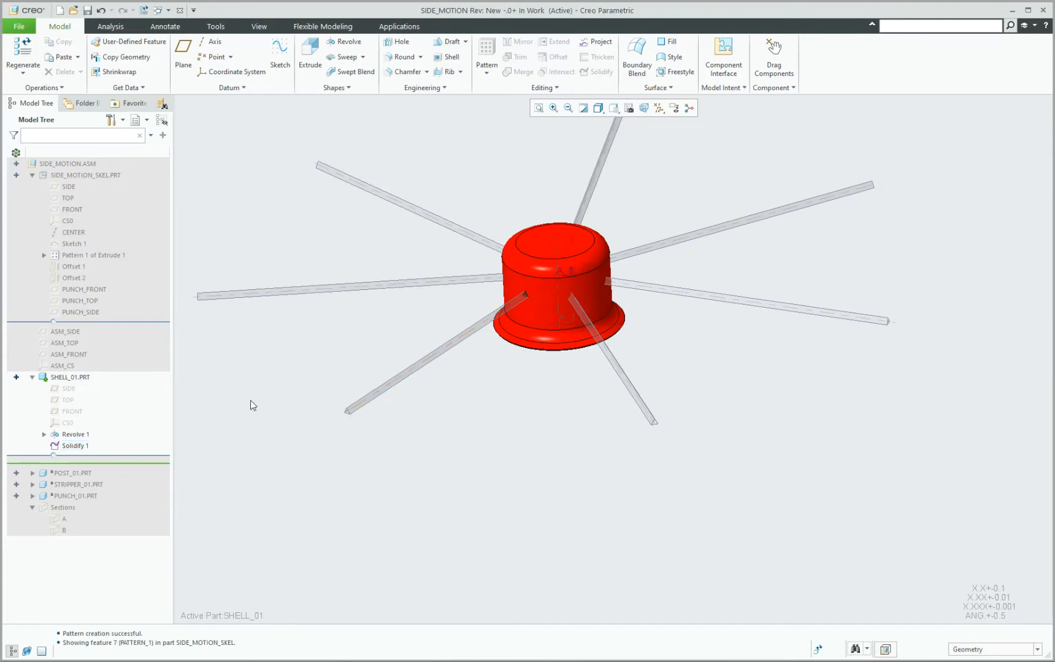
left_click(80, 450)
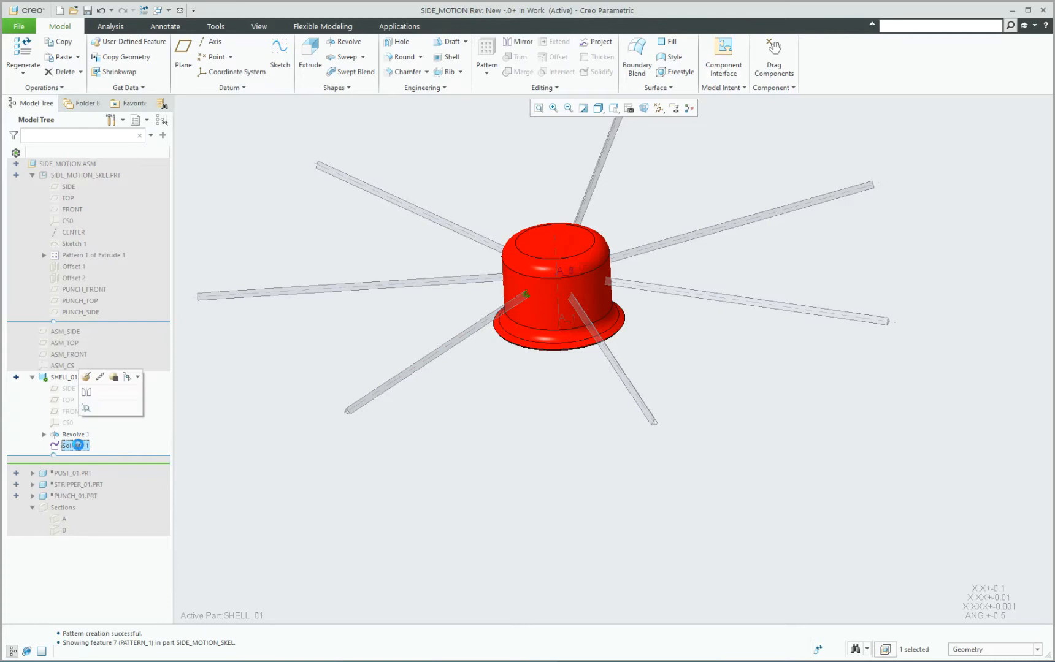
key("Delete")
left_click(518, 352)
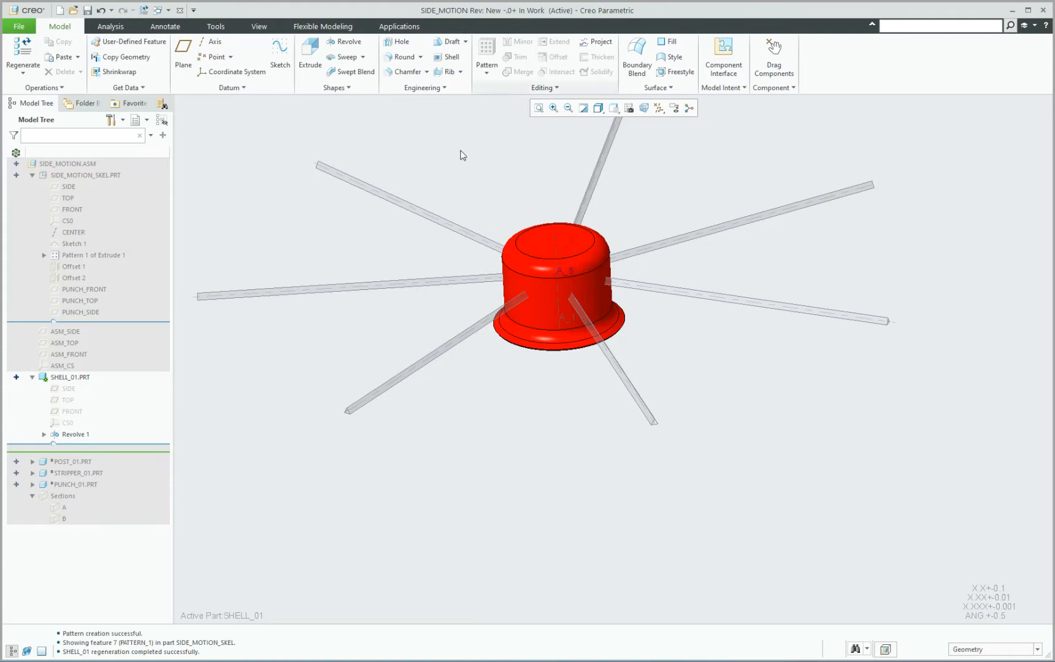
Copy the front-left triangular quilt of the skeleton's extrusion pattern into SHELL_01, using the Quilt selection filter.
left_click(981, 655)
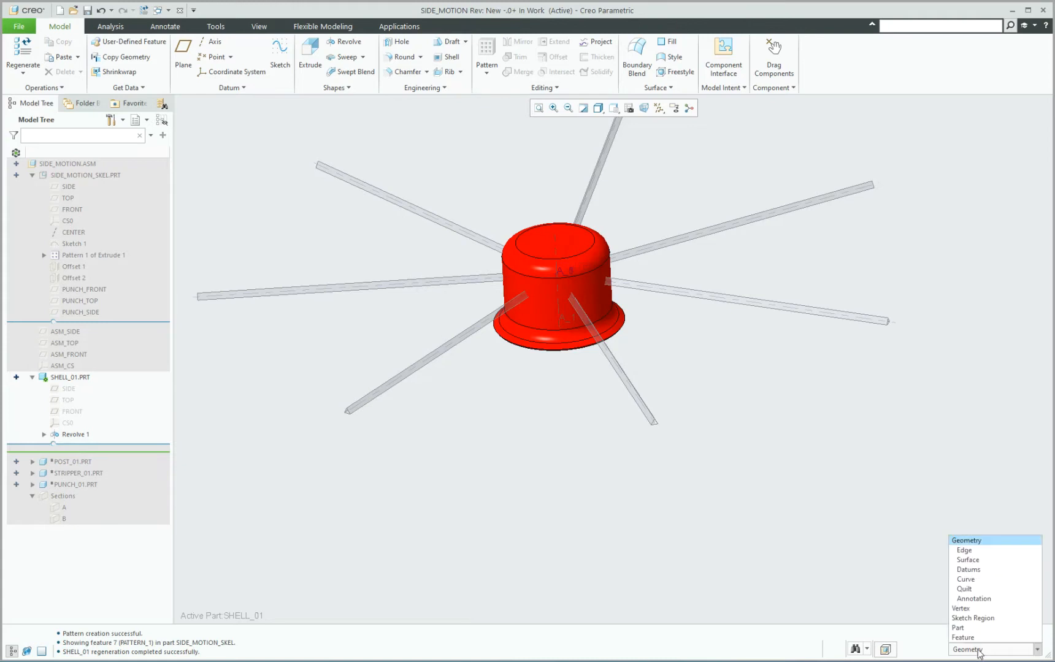
left_click(981, 589)
scroll(476, 283, "up", 4)
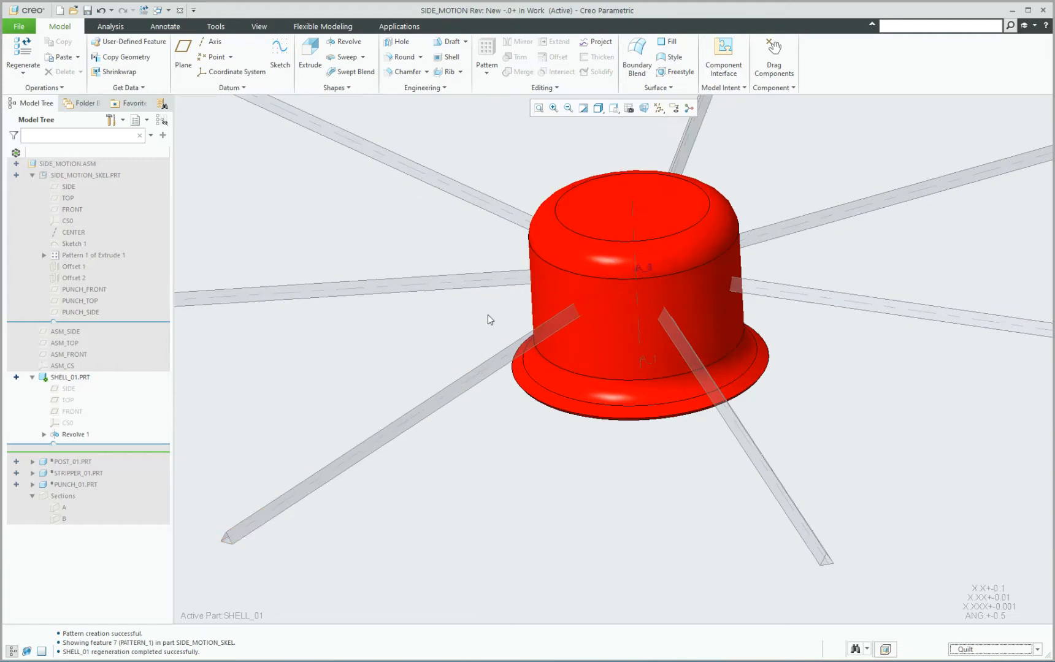
left_click(487, 361)
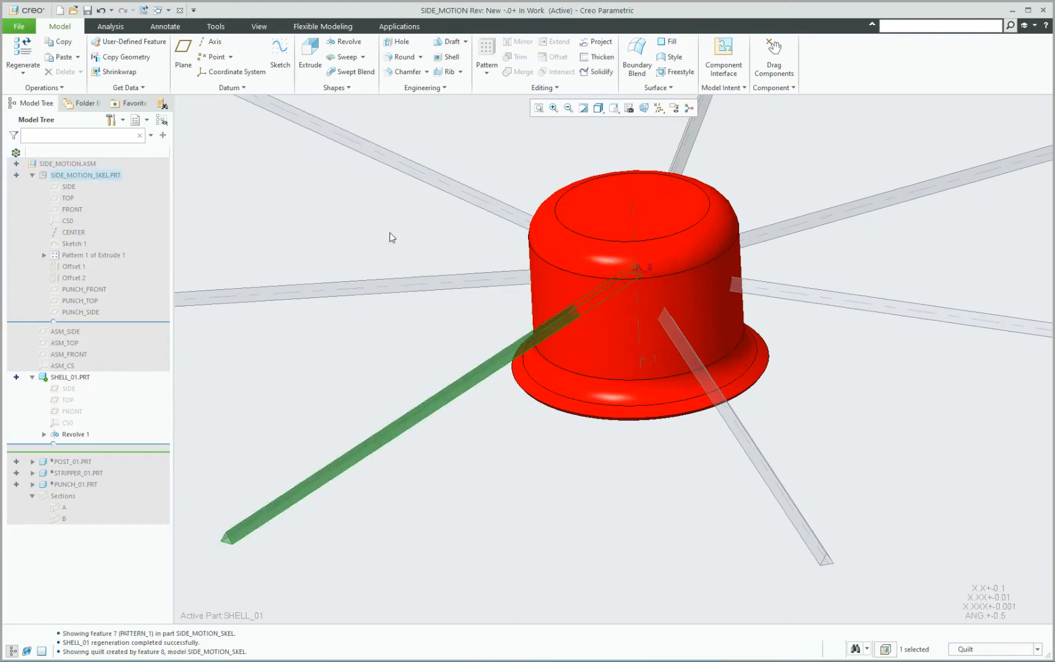
key("ctrl+c")
key("ctrl+v")
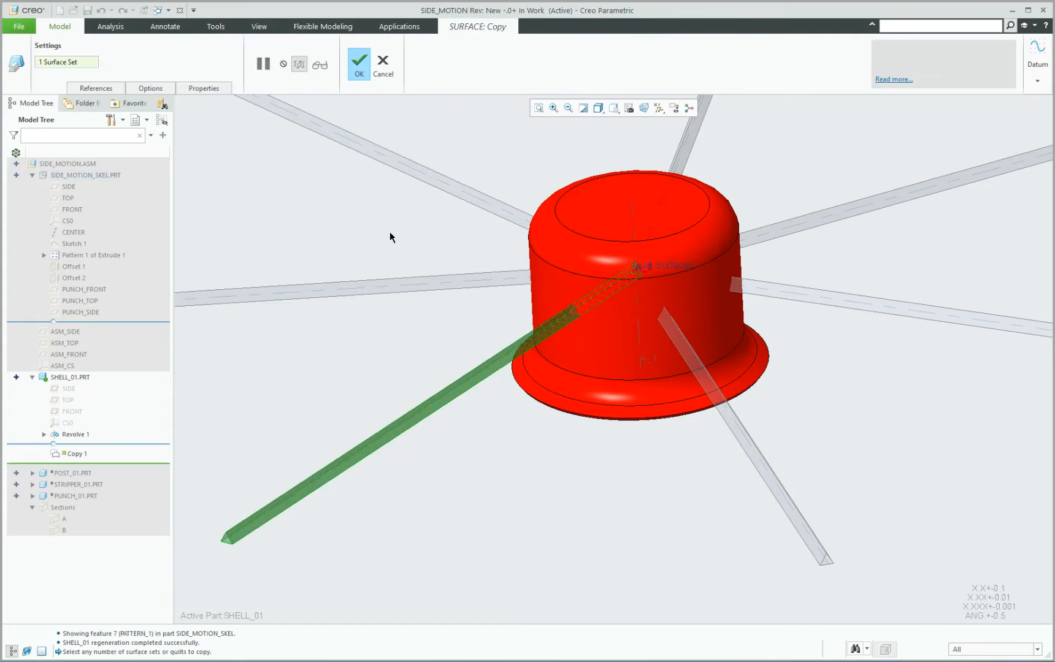
middle_click(390, 245)
scroll(444, 271, "down", 3)
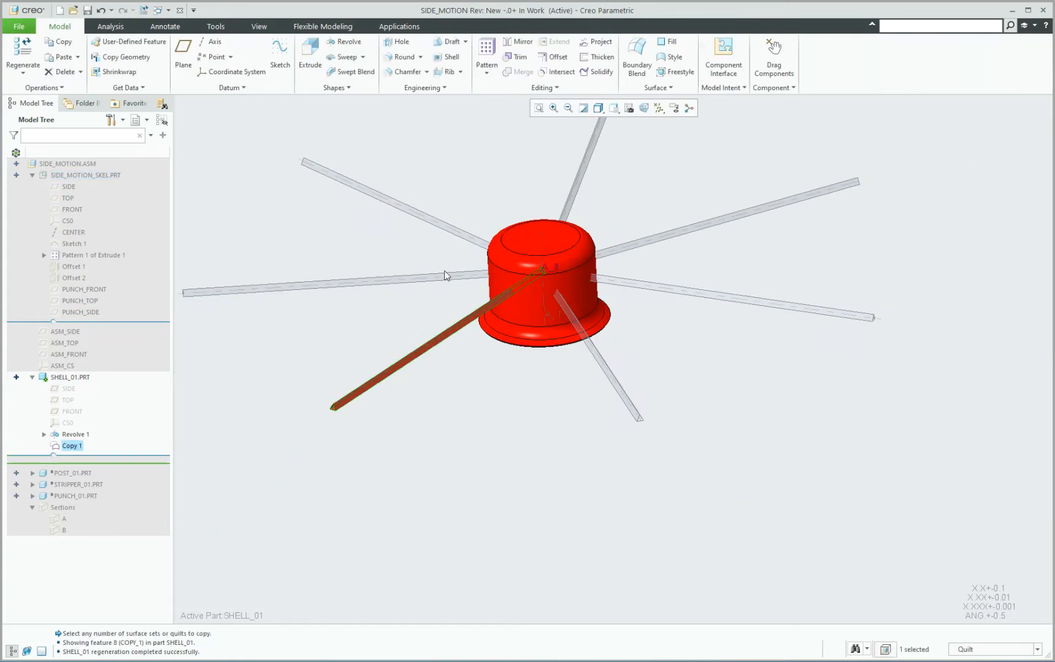
left_click(392, 328)
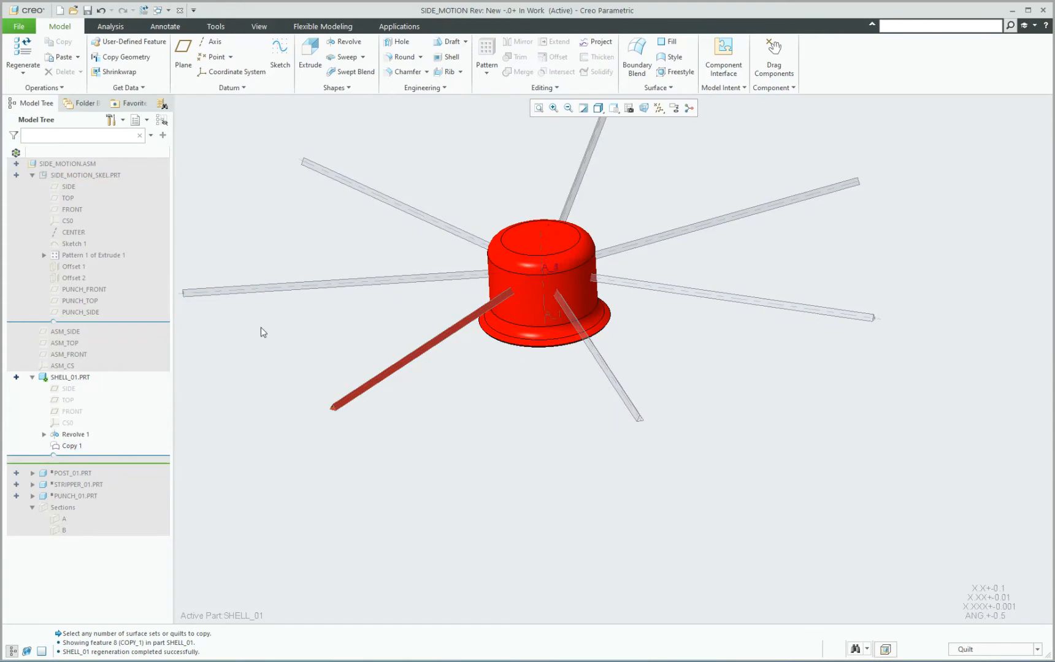
Open SHELL_01.PRT in its own window.
left_click(71, 379)
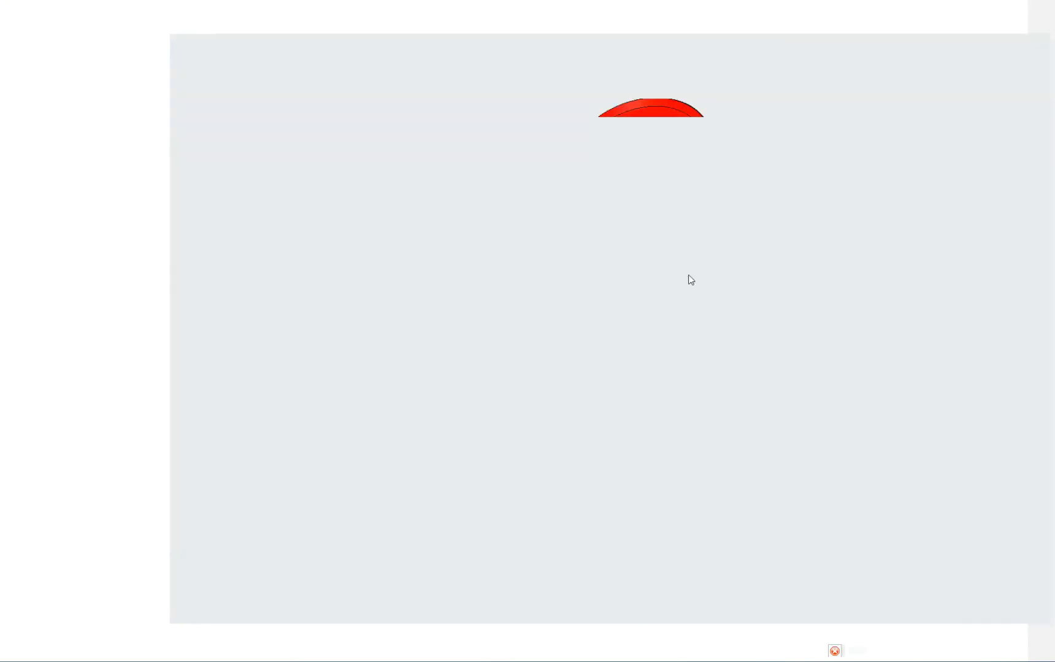
mouse_move(677, 238)
middle_mouse_down()
mouse_move(632, 242)
mouse_move(516, 160)
mouse_move(490, 108)
middle_mouse_up()
scroll(464, 262, "up", 3)
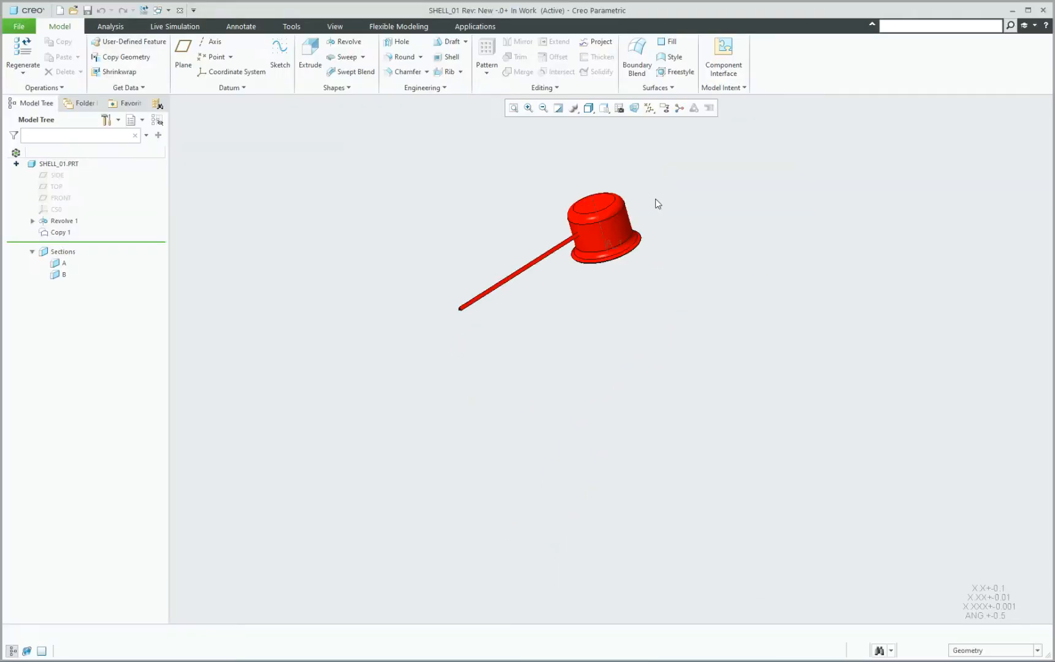
scroll(655, 200, "down", 4)
middle_click_drag(568, 210, 641, 224)
scroll(651, 228, "up", 2)
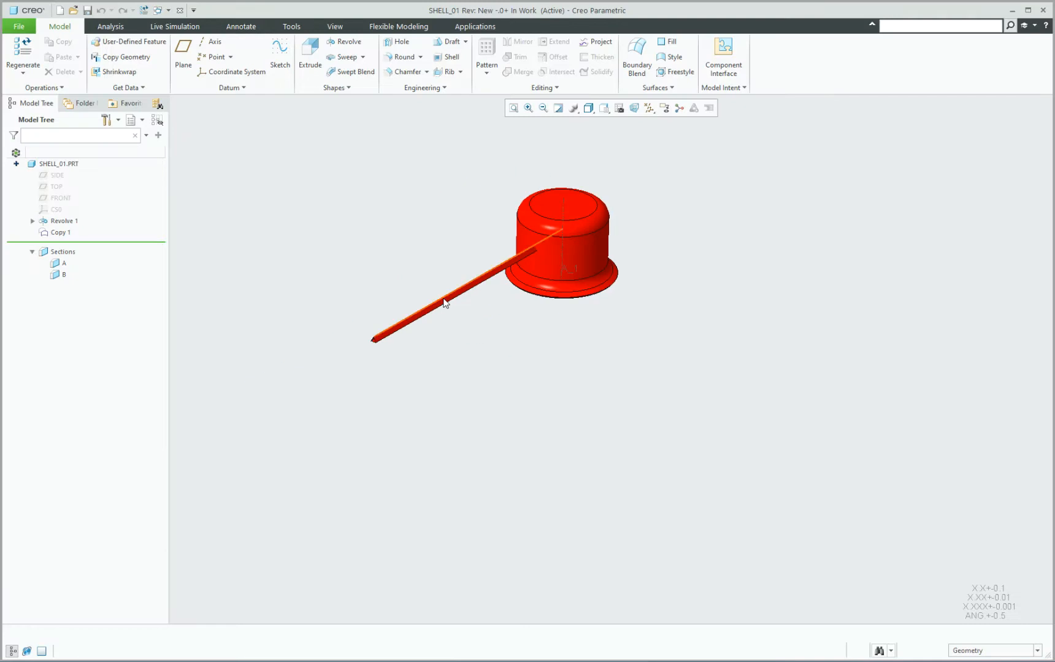
Create a Reference pattern of the Copy 1 surface so it follows the skeleton's pattern around the shell.
left_click(58, 234)
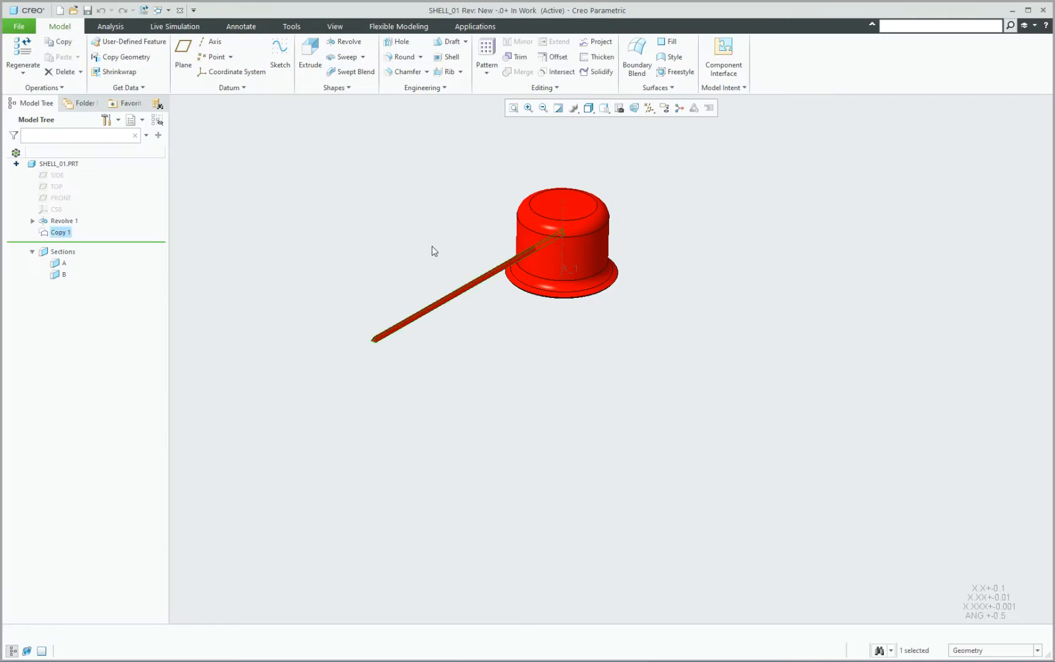
left_click(488, 56)
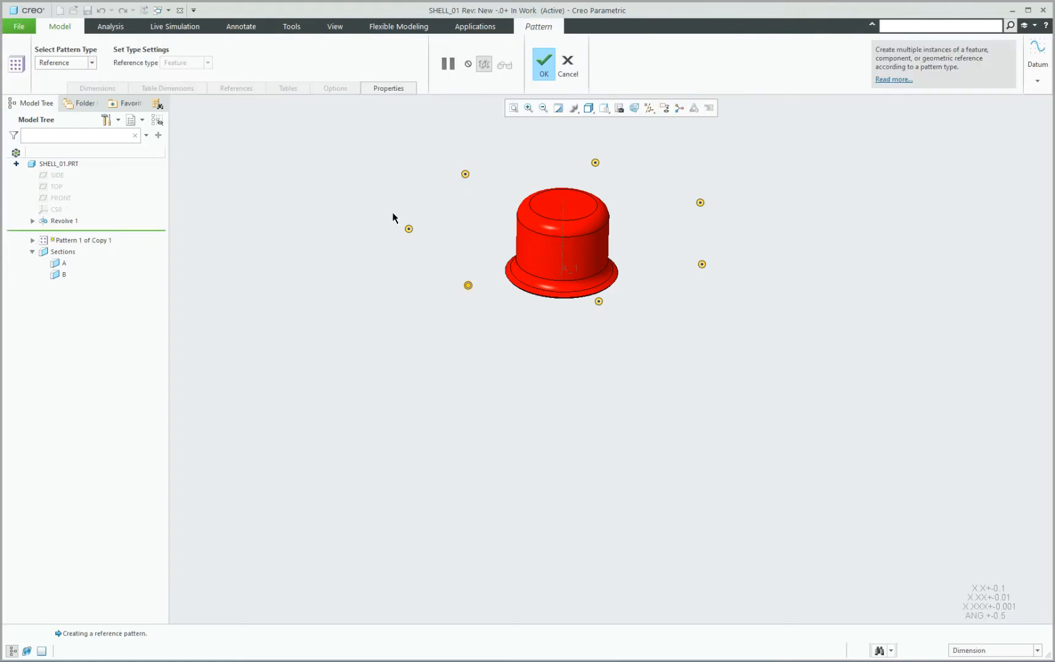
left_click(544, 67)
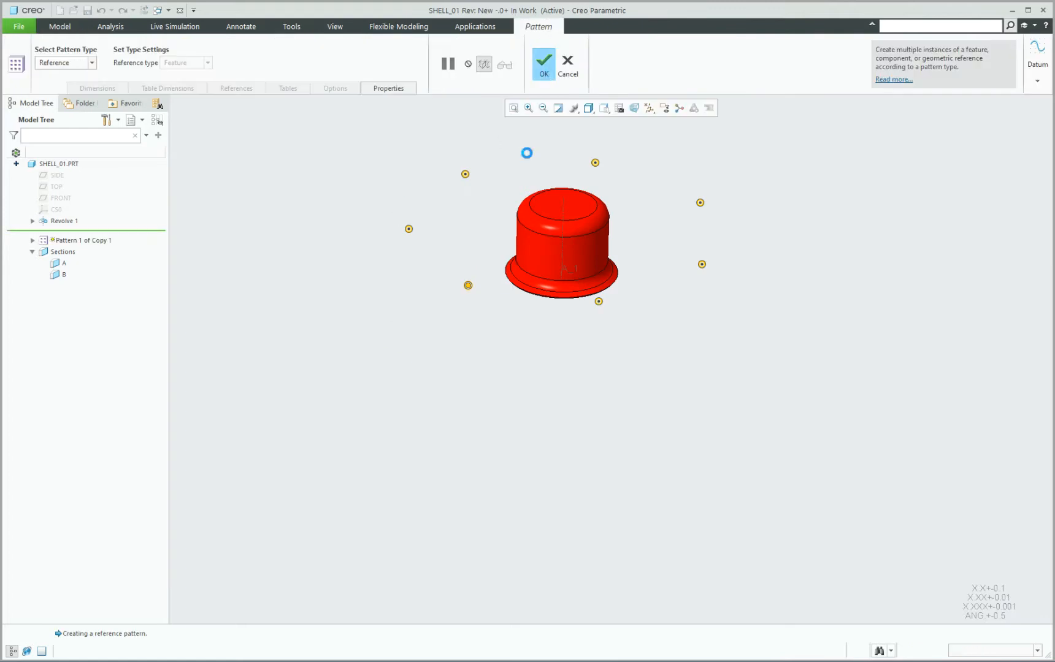
left_click(479, 406)
scroll(496, 311, "up", 5)
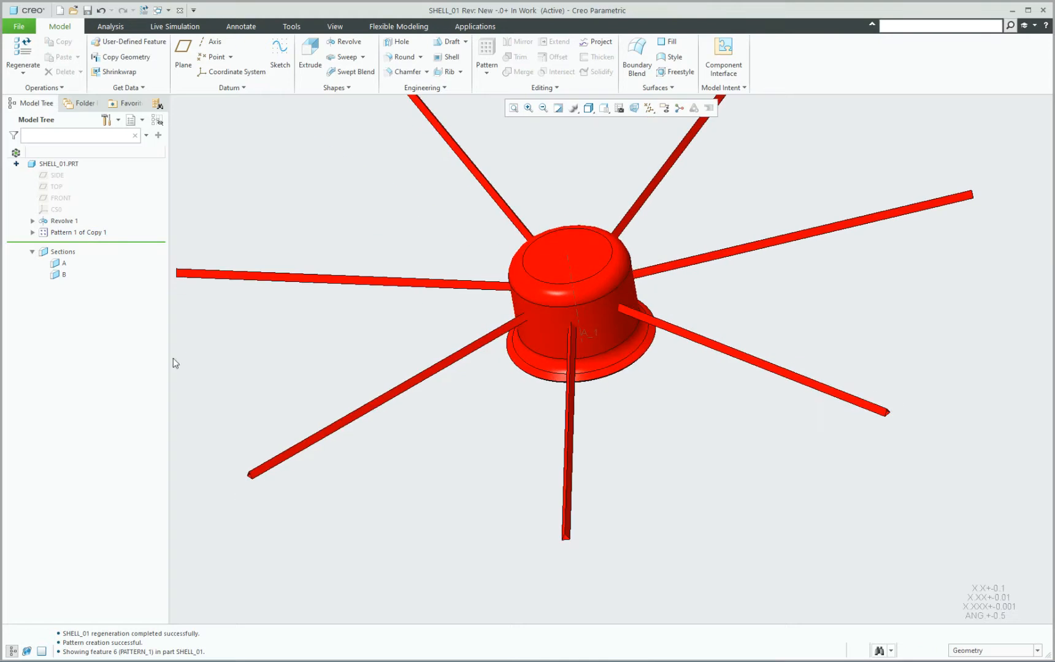
Cut the shell with the first copied quilt of the pattern, using Solidify with the Remove material option.
left_click(32, 233)
left_click(71, 244)
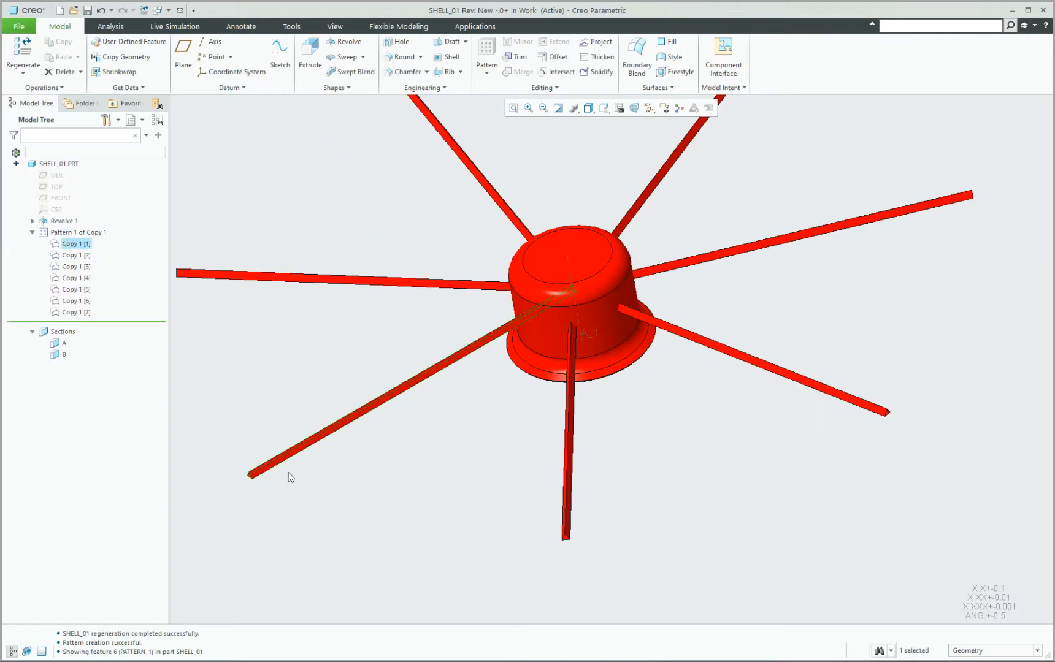
left_click(421, 390)
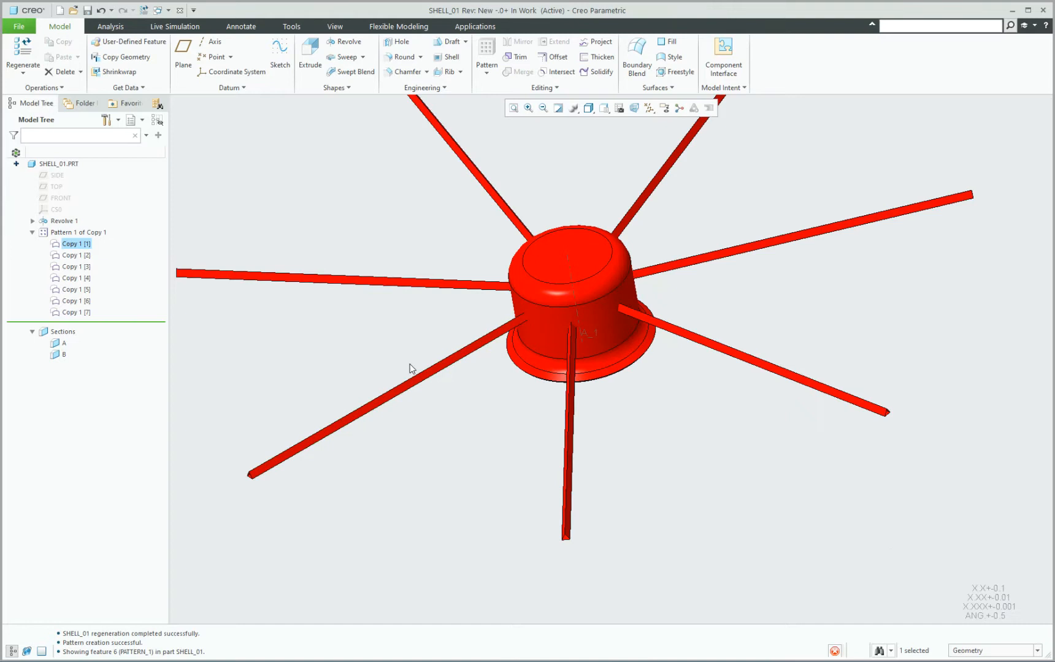
left_click(979, 652)
left_click(970, 586)
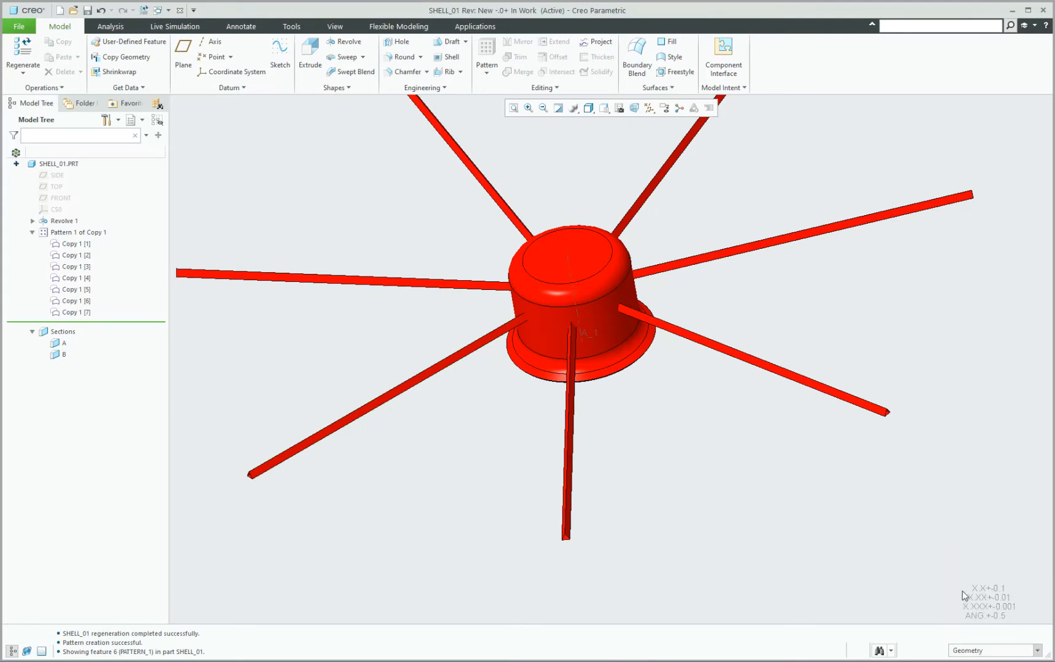
left_click(478, 353)
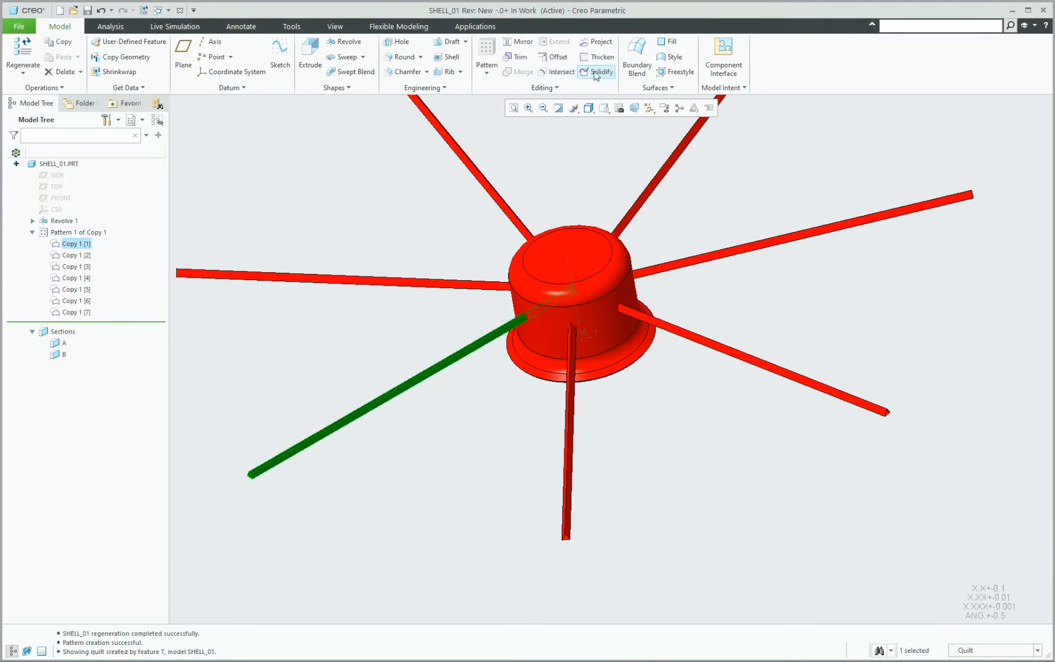
left_click(595, 73)
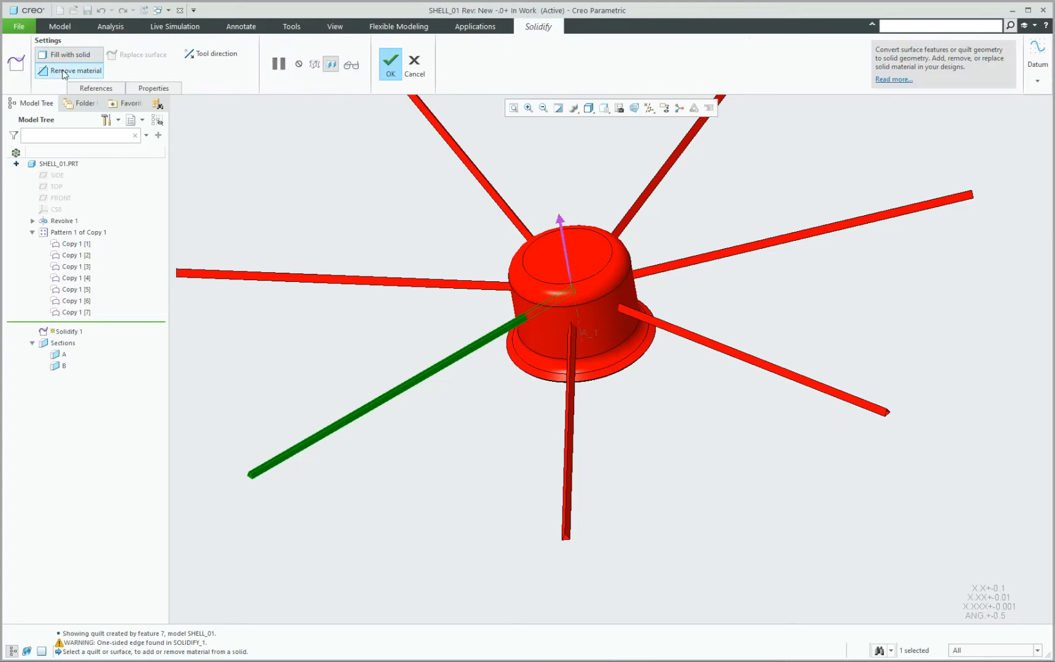
left_click(63, 71)
left_click(386, 62)
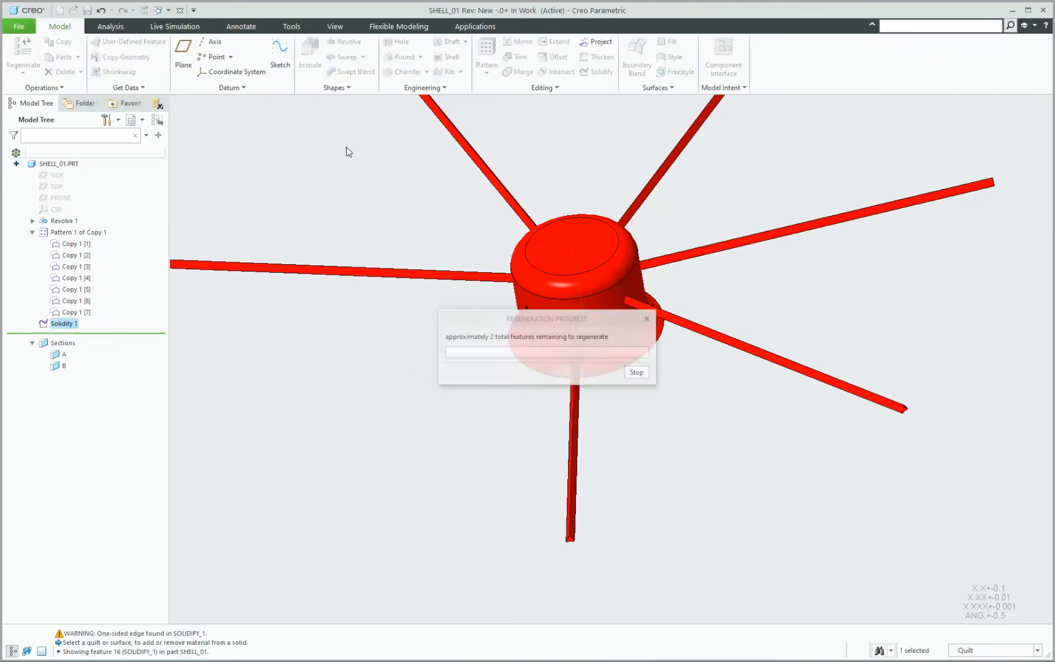
left_click(343, 161)
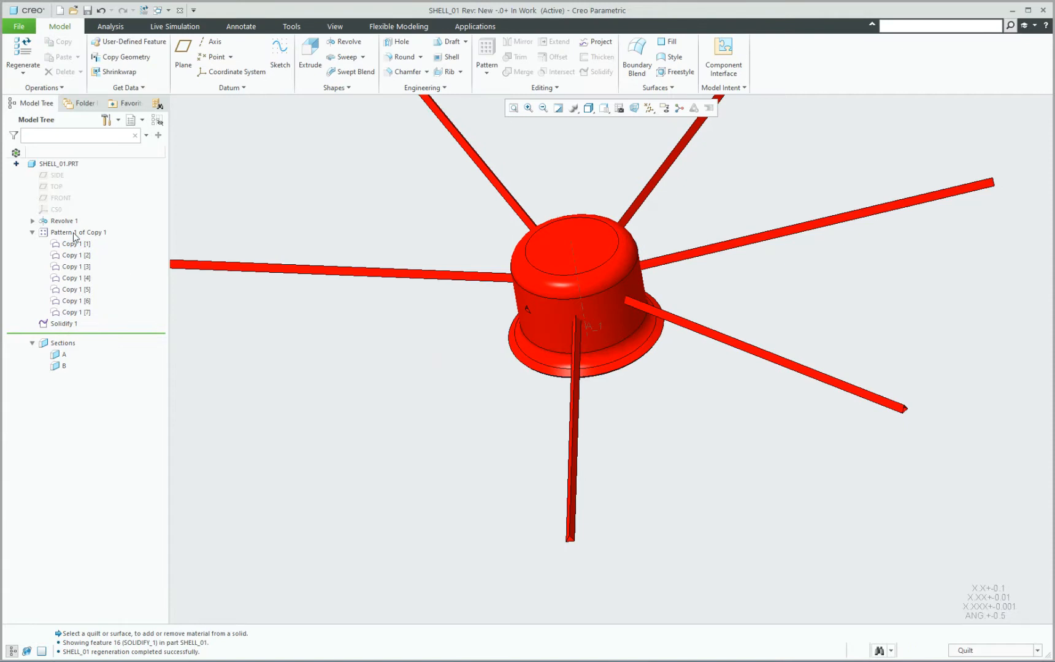
Create a Reference pattern of Solidify 1 and inspect the triangular openings around the shell.
left_click(64, 324)
left_click(487, 58)
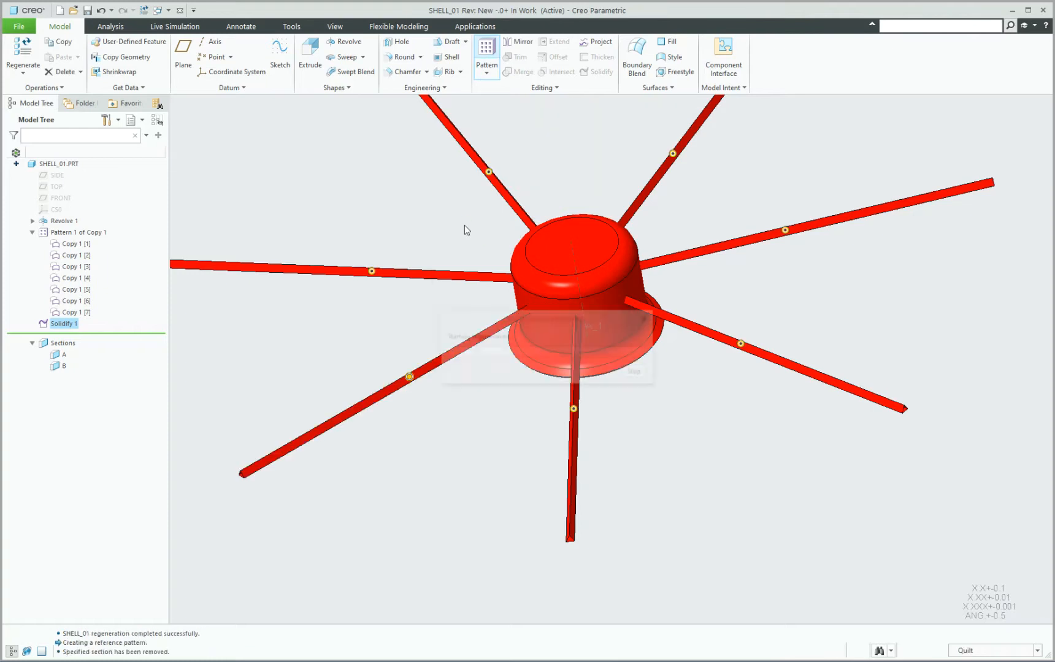
scroll(492, 351, "up", 5)
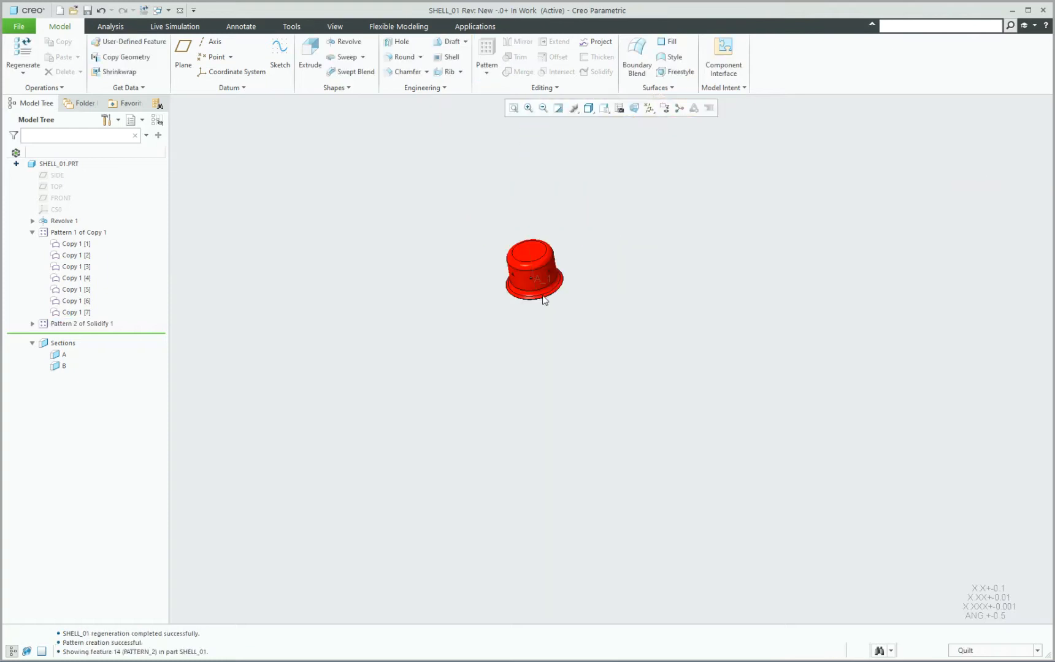
scroll(552, 230, "down", 5)
mouse_move(496, 404)
middle_mouse_down()
mouse_move(514, 376)
mouse_move(329, 373)
mouse_move(502, 361)
mouse_move(468, 400)
middle_mouse_up()
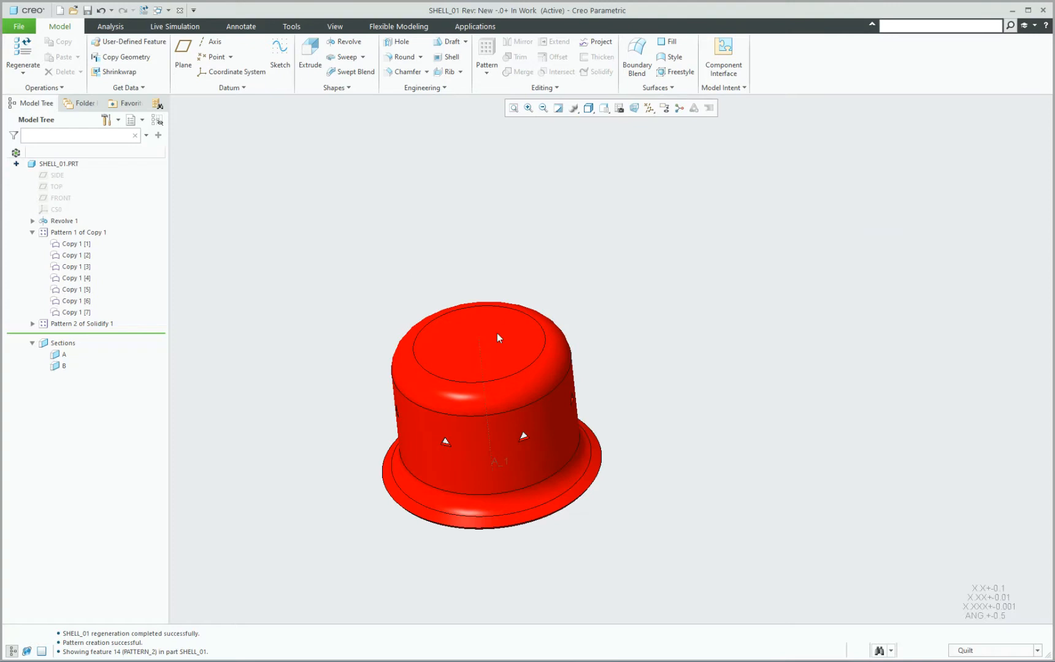
mouse_move(497, 338)
middle_mouse_down()
mouse_move(518, 401)
mouse_move(530, 341)
mouse_move(578, 330)
mouse_move(514, 334)
mouse_move(484, 349)
mouse_move(496, 355)
middle_mouse_up()
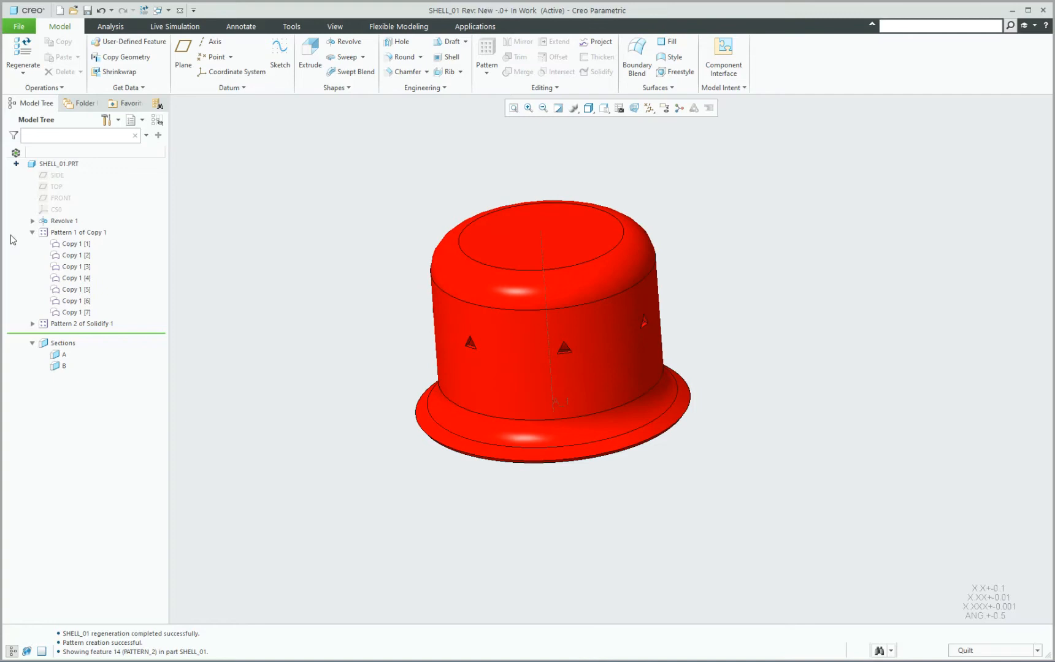
Collapse the Copy 1 pattern, close the SHELL_01 window to return to the assembly, and select the skeleton's Pattern 1 of Extrude 1.
left_click(32, 233)
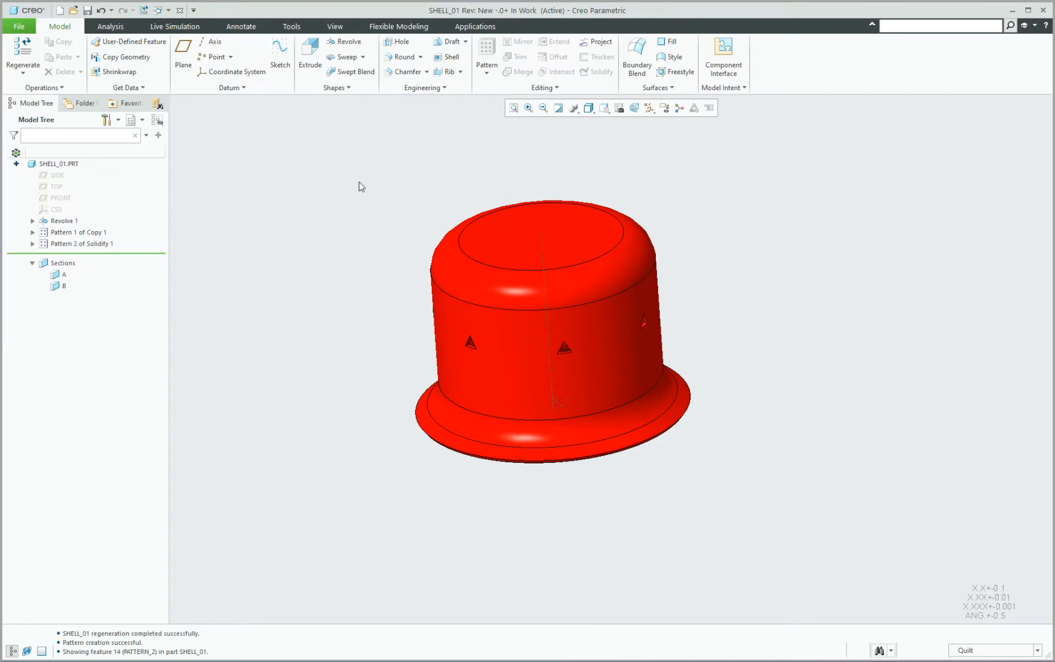
left_click(180, 10)
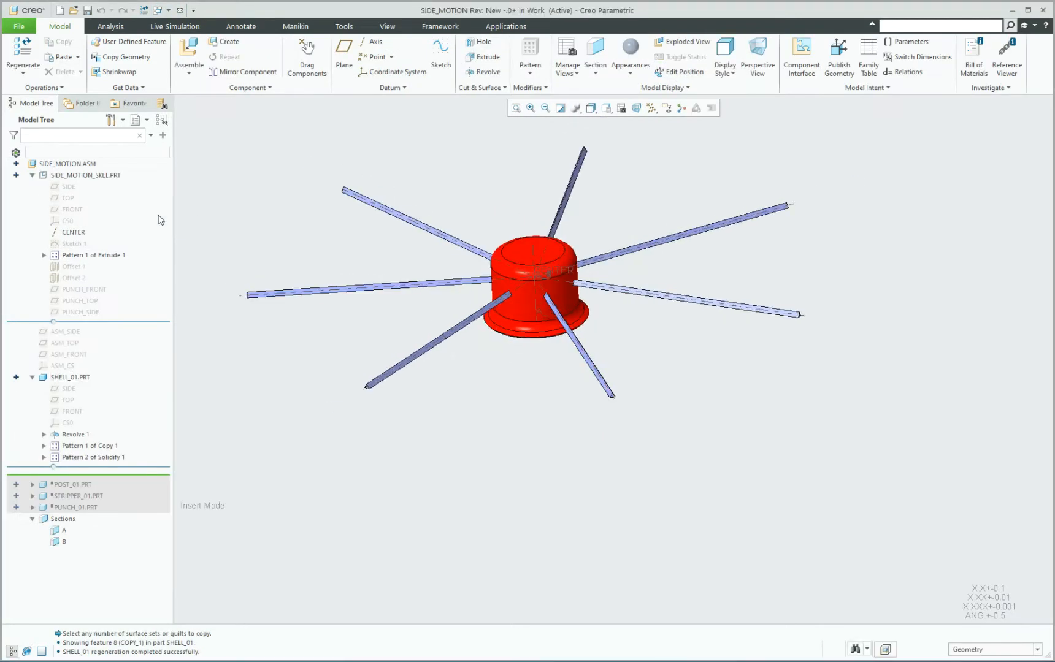
left_click(71, 257)
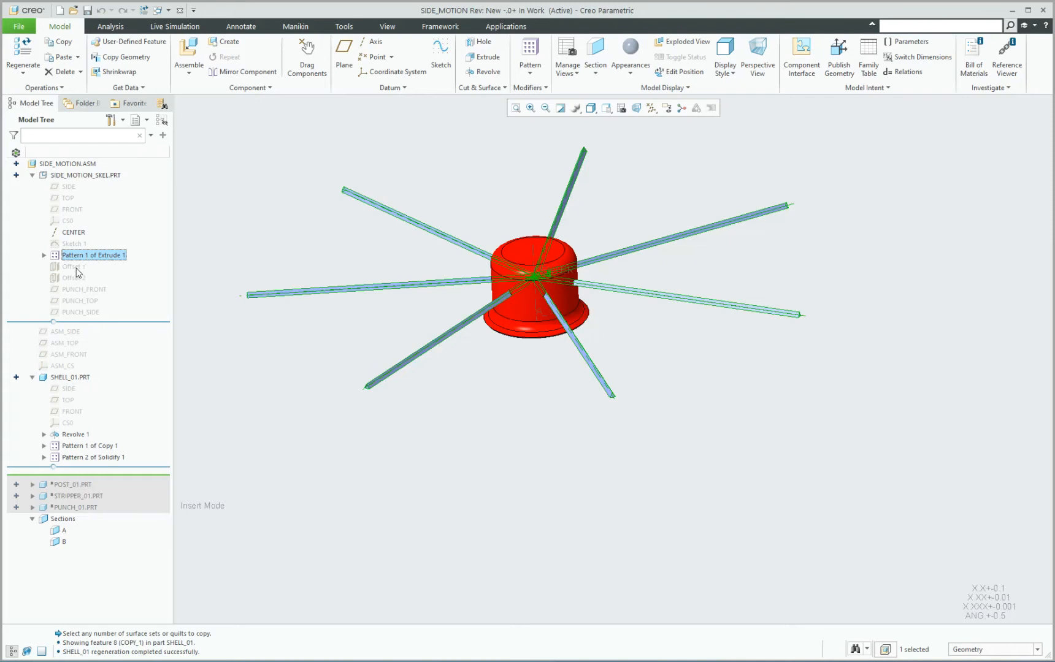
Open the SIDE_MOTION_SKEL part from the assembly and delete the pattern of Extrude 1, keeping the original extrusion.
left_click(266, 224)
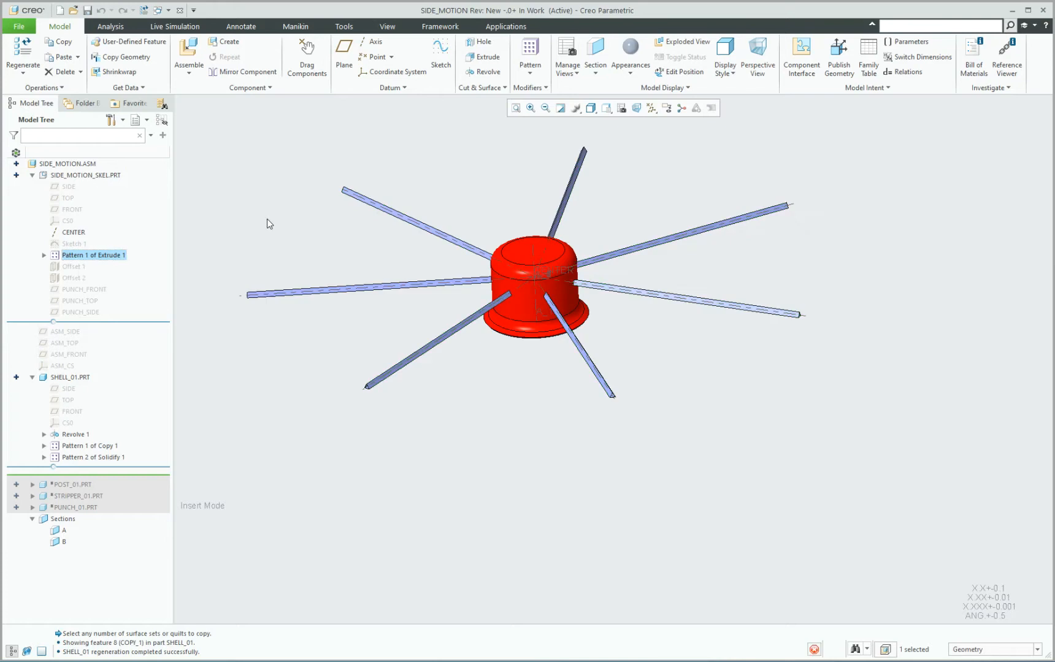
left_click(72, 279)
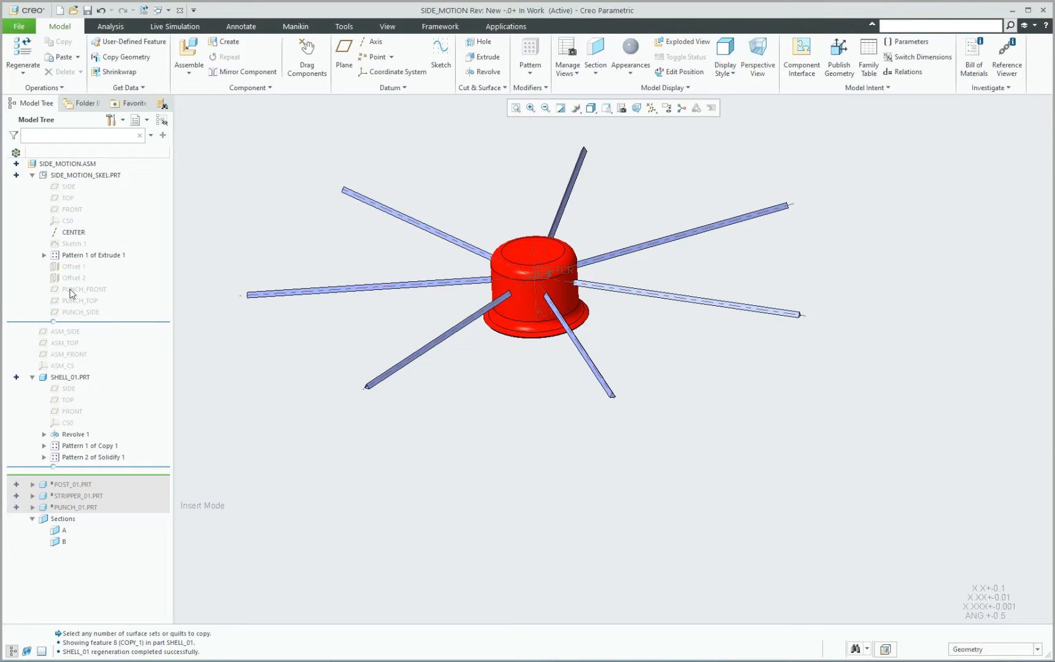
left_click(86, 175)
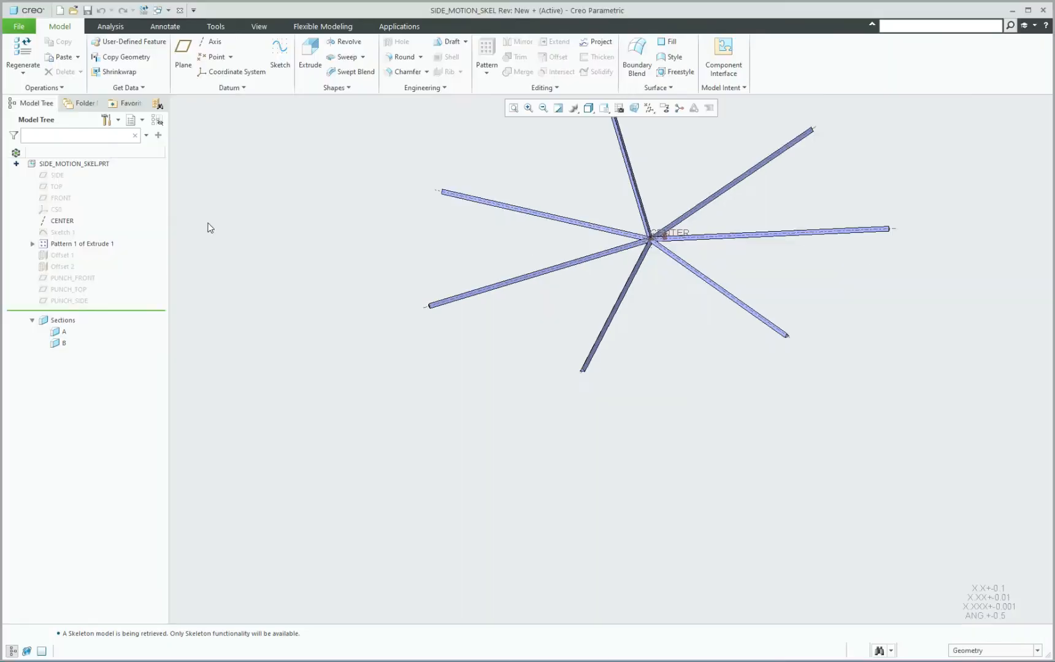
left_click(68, 244)
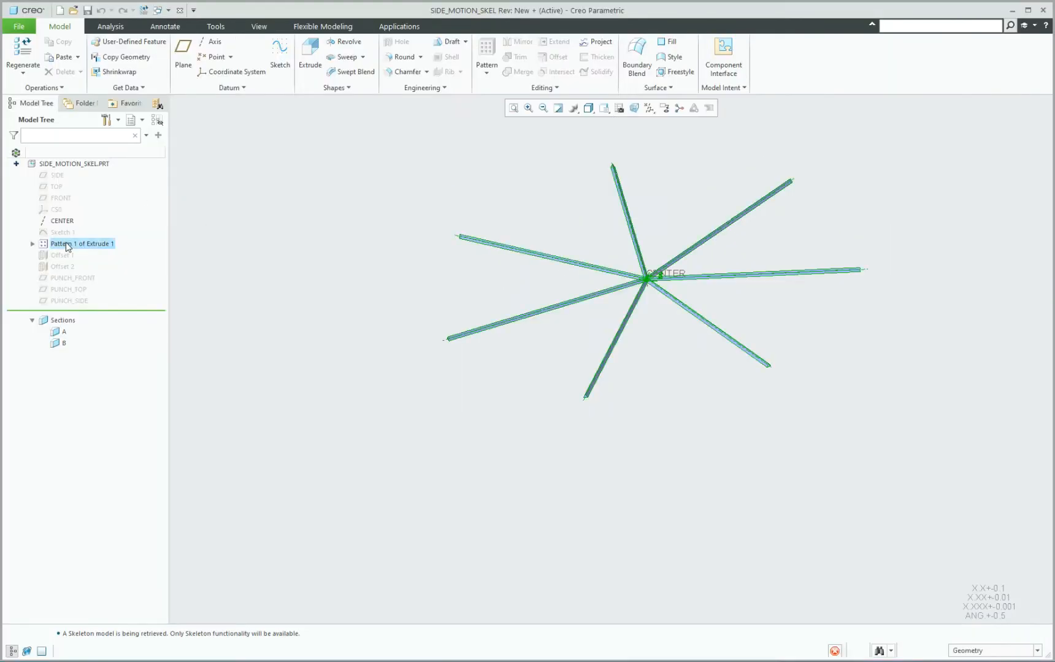
right_click(65, 242)
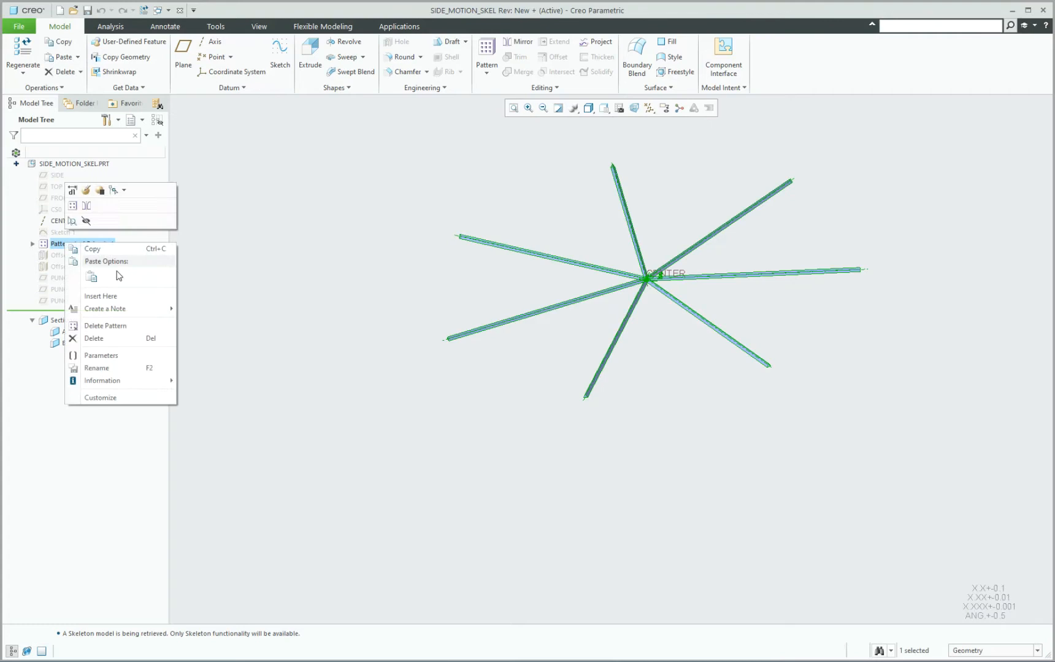
left_click(113, 325)
Show Offset 1, Offset 2 and the PUNCH_FRONT, PUNCH_TOP and PUNCH_SIDE planes, and turn on datum plane display.
left_click(35, 255)
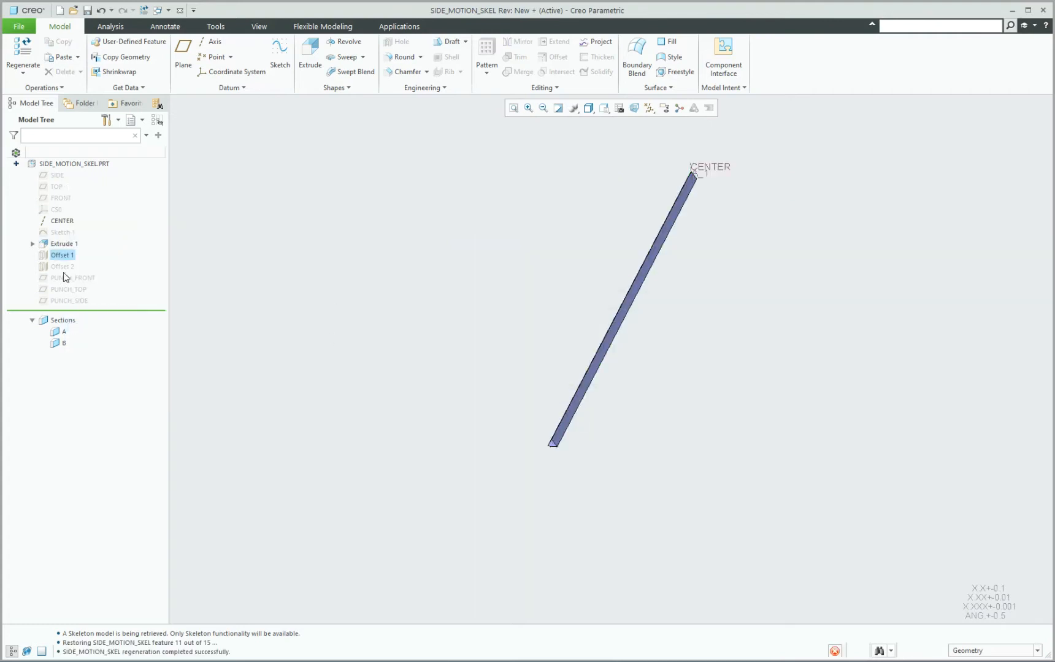
left_click(68, 300, "shift")
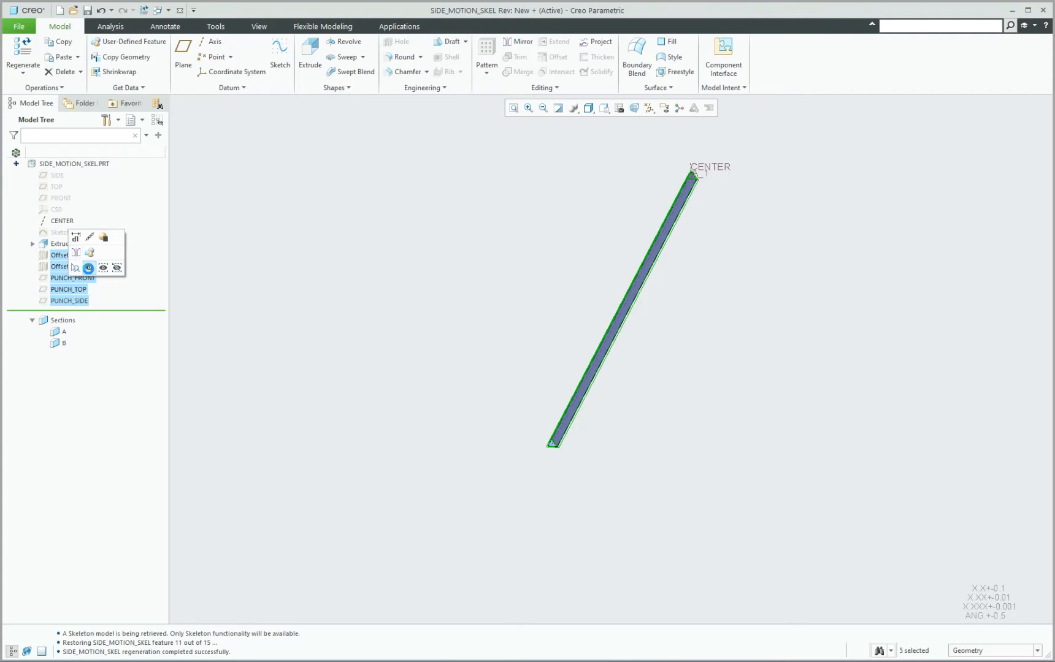
left_click(89, 268)
scroll(388, 281, "up", 2)
scroll(495, 257, "down", 1)
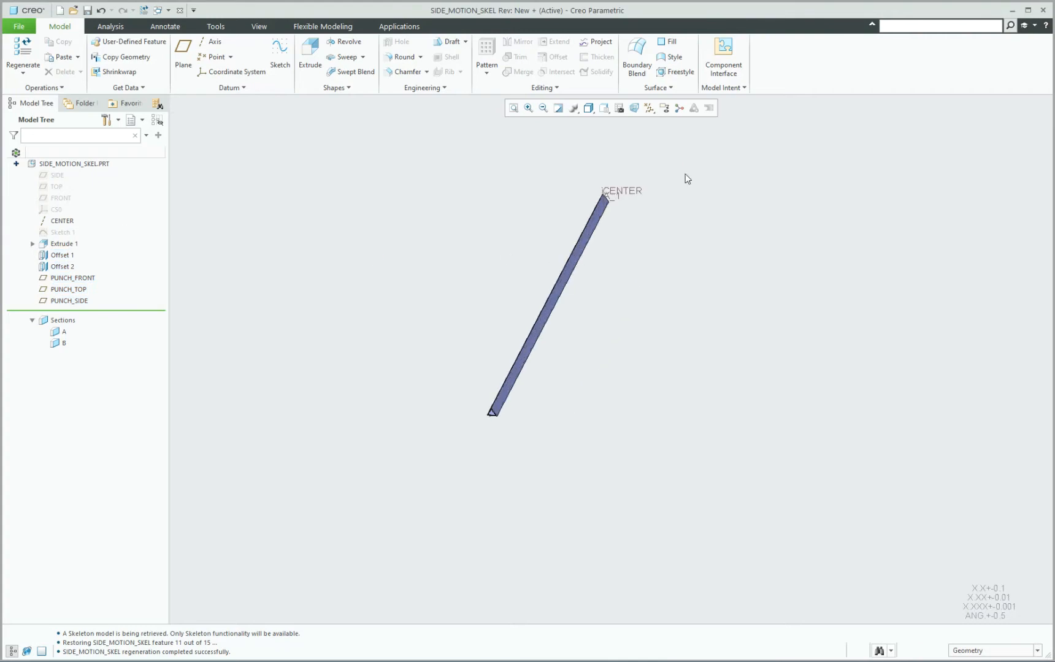
scroll(684, 184, "down", 3)
scroll(681, 190, "up", 3)
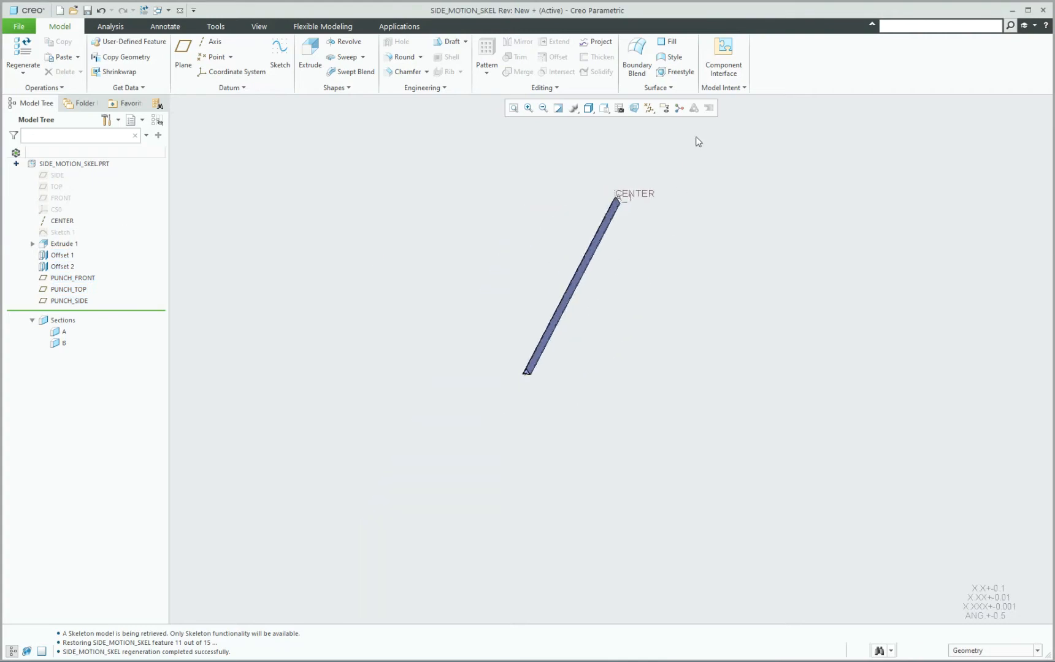
left_click(649, 108)
left_click(672, 173)
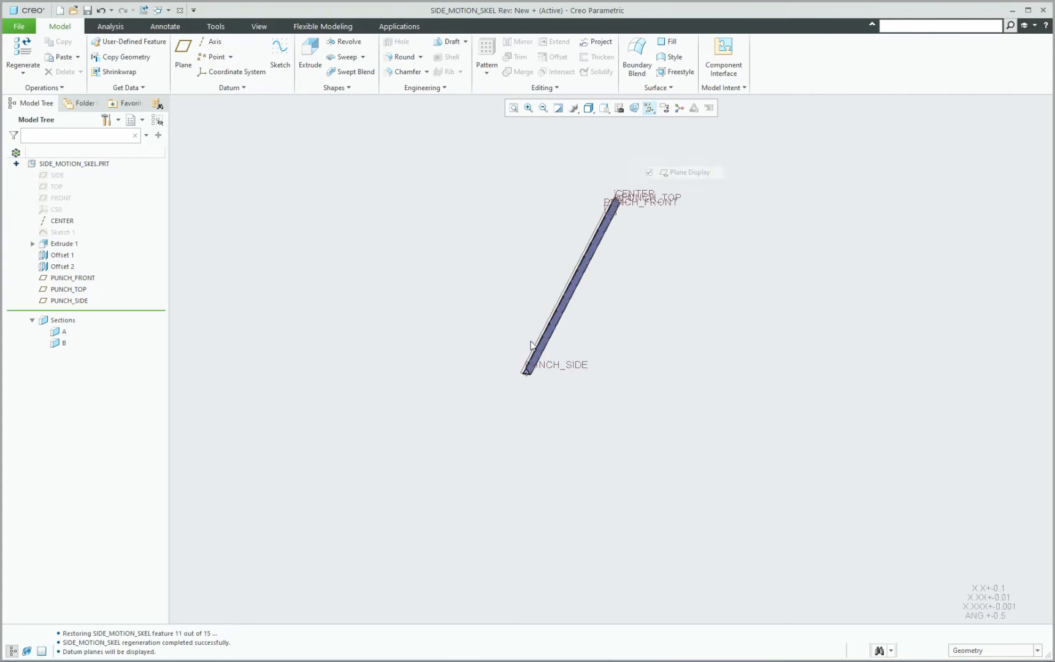
middle_click_drag(530, 342, 439, 378, "shift")
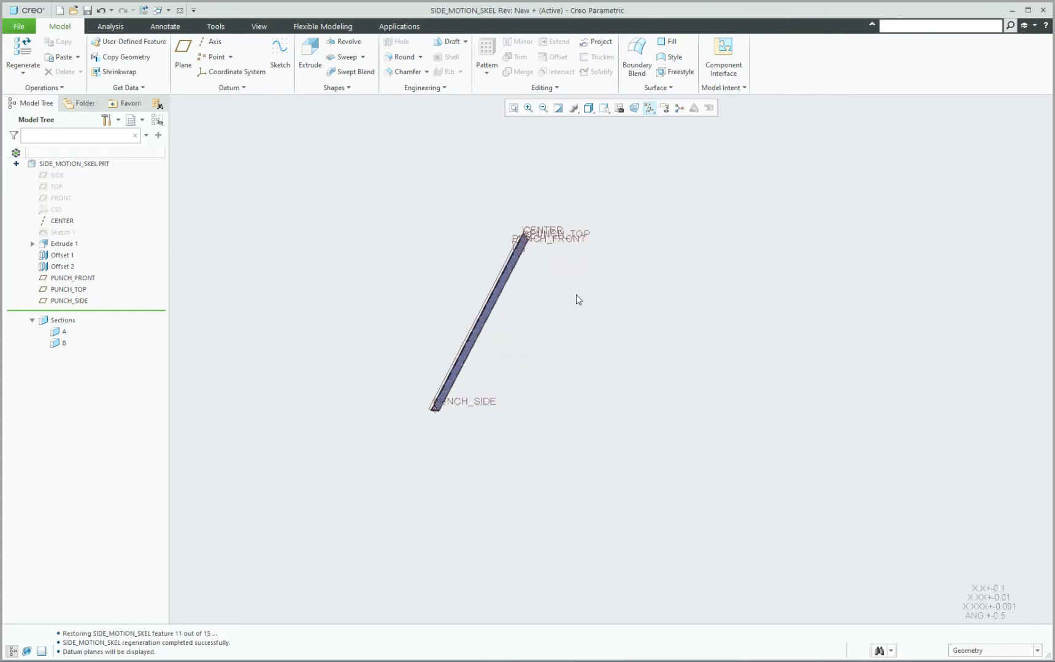
Group the features from Extrude 1 through PUNCH_SIDE into one local group.
left_click(59, 245)
left_click(70, 300, "shift")
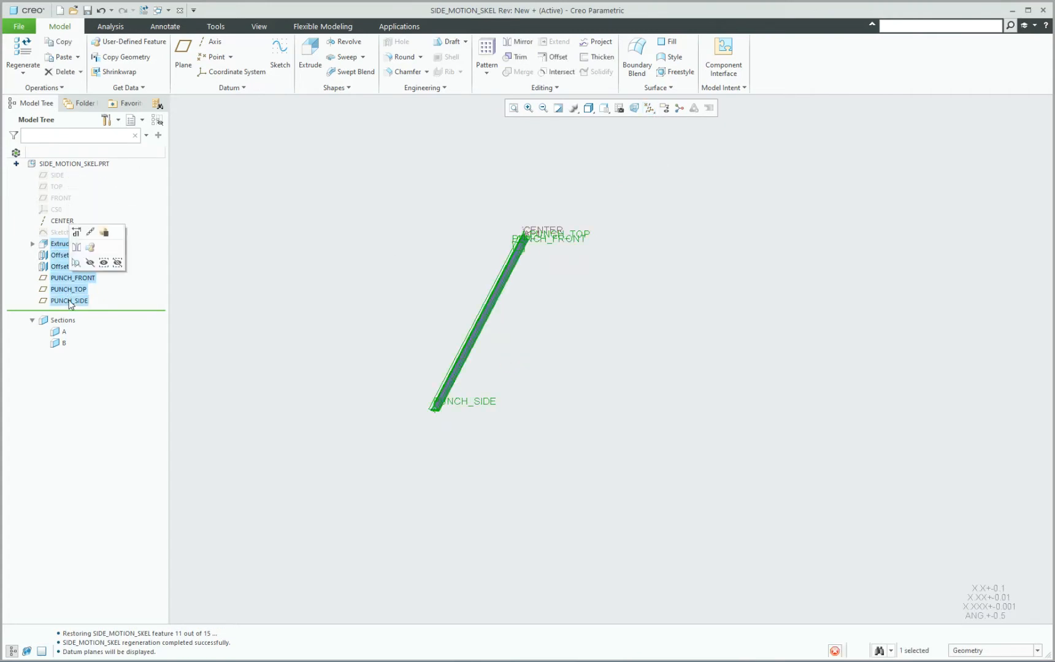
key("ctrl+g")
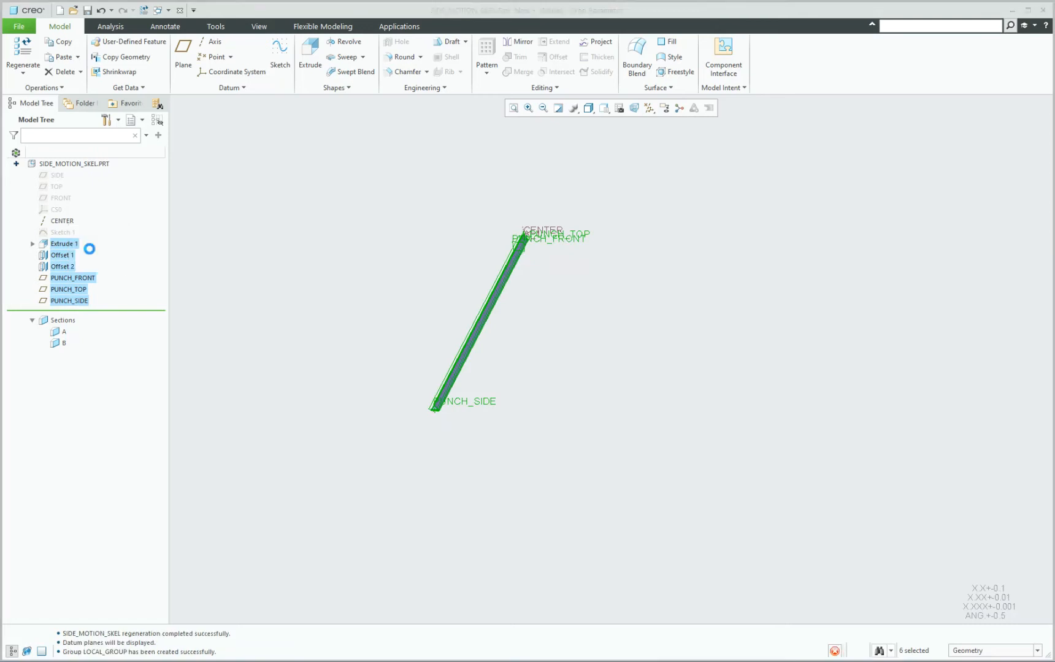
left_click(98, 243)
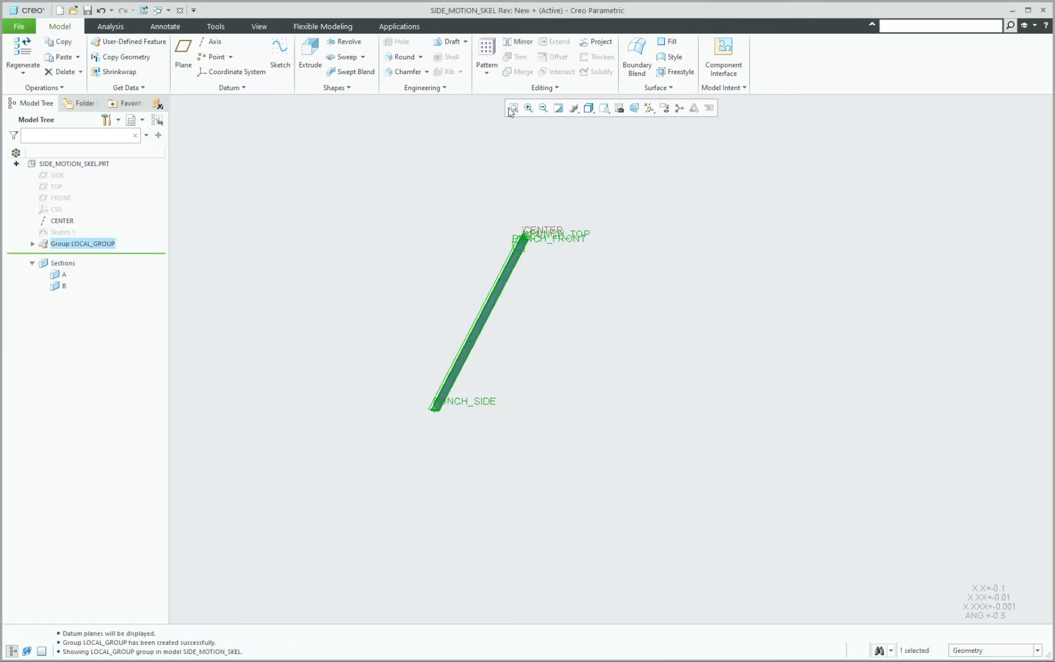
Create an Axis pattern of the local group about the CENTER axis with 9 members spread over 360 degrees.
left_click(486, 52)
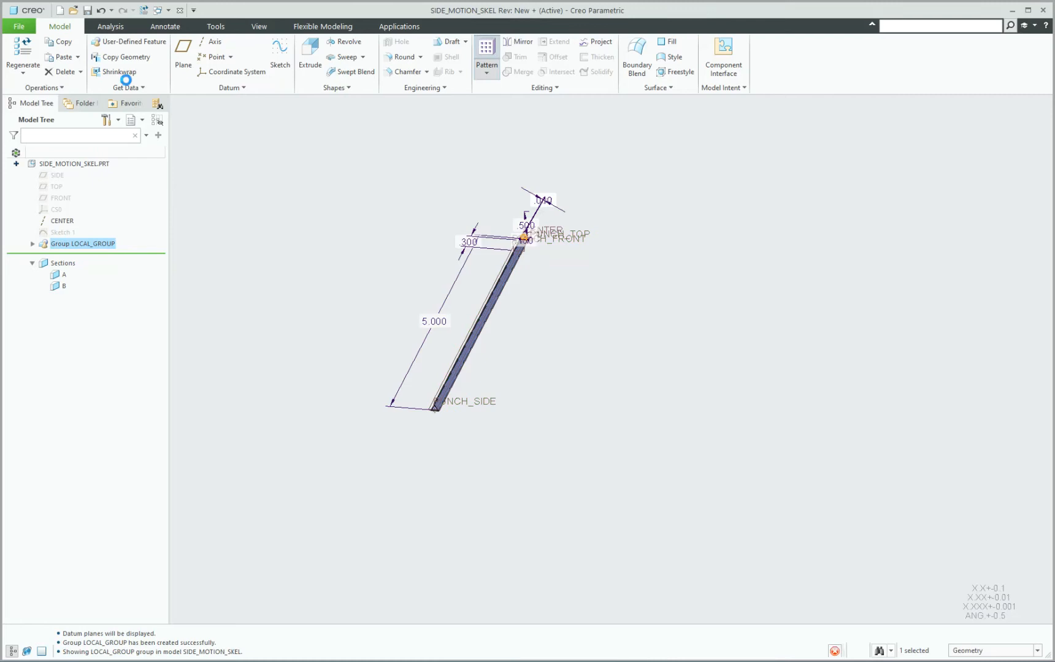
left_click(54, 56)
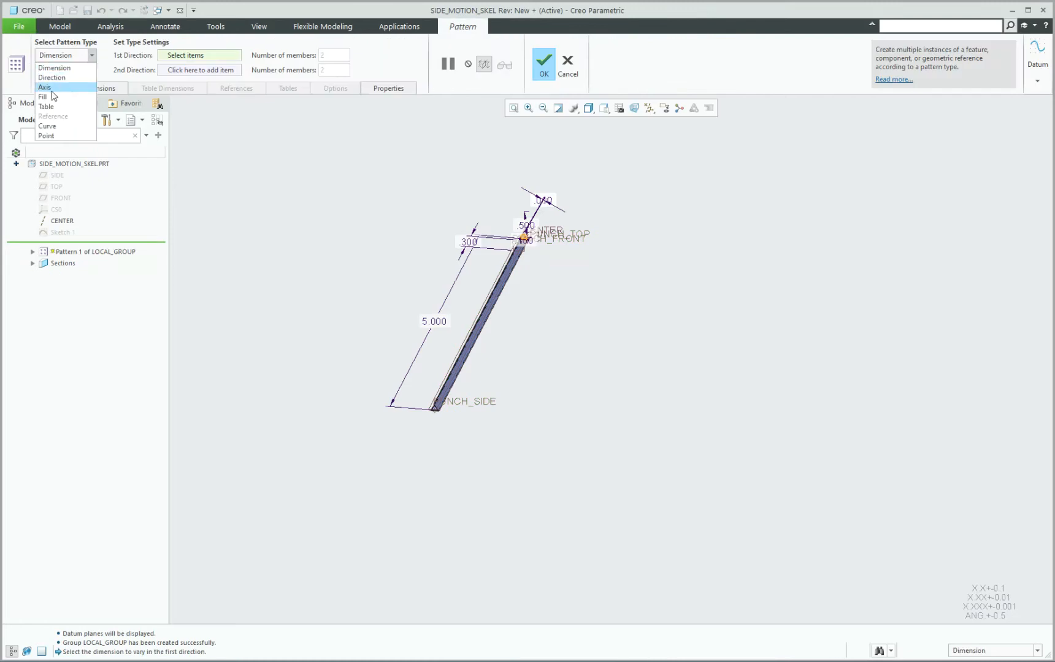
left_click(52, 90)
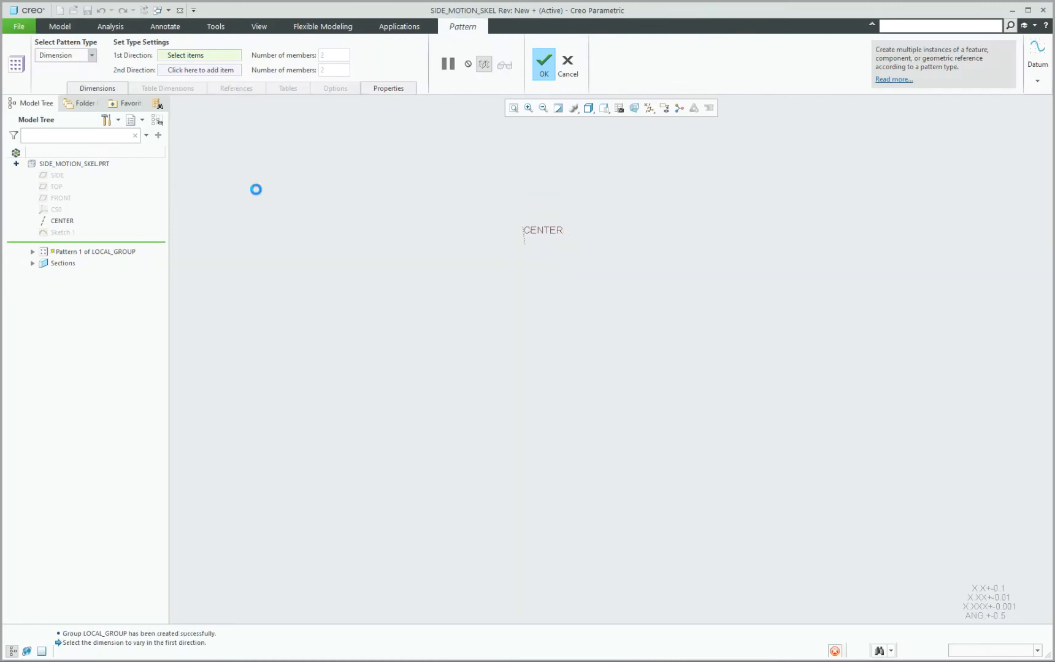
left_click(61, 222)
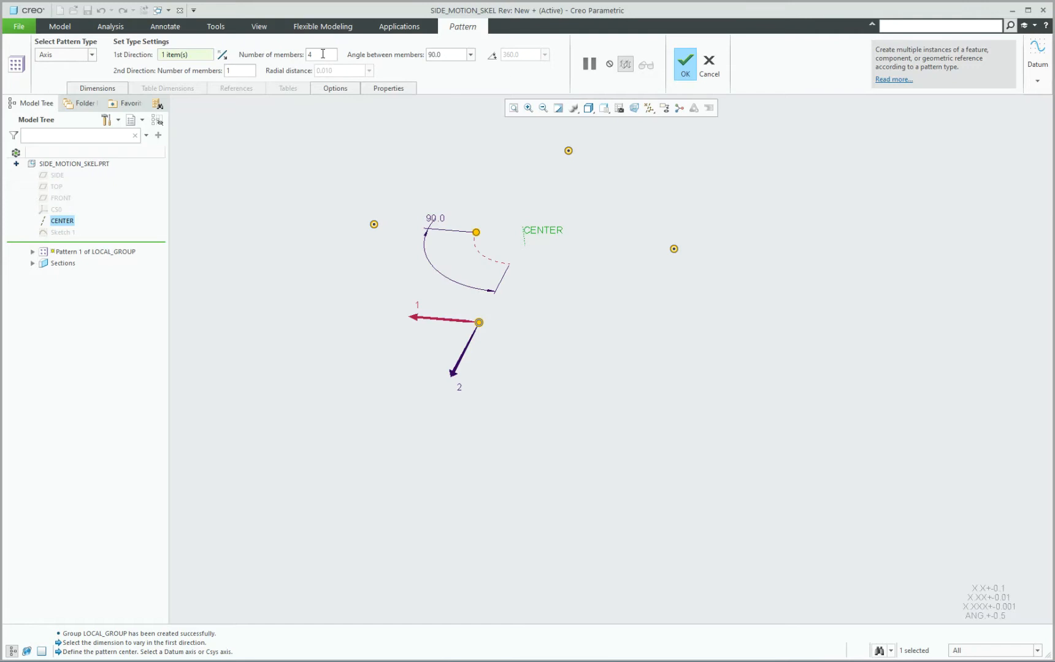
type("*")
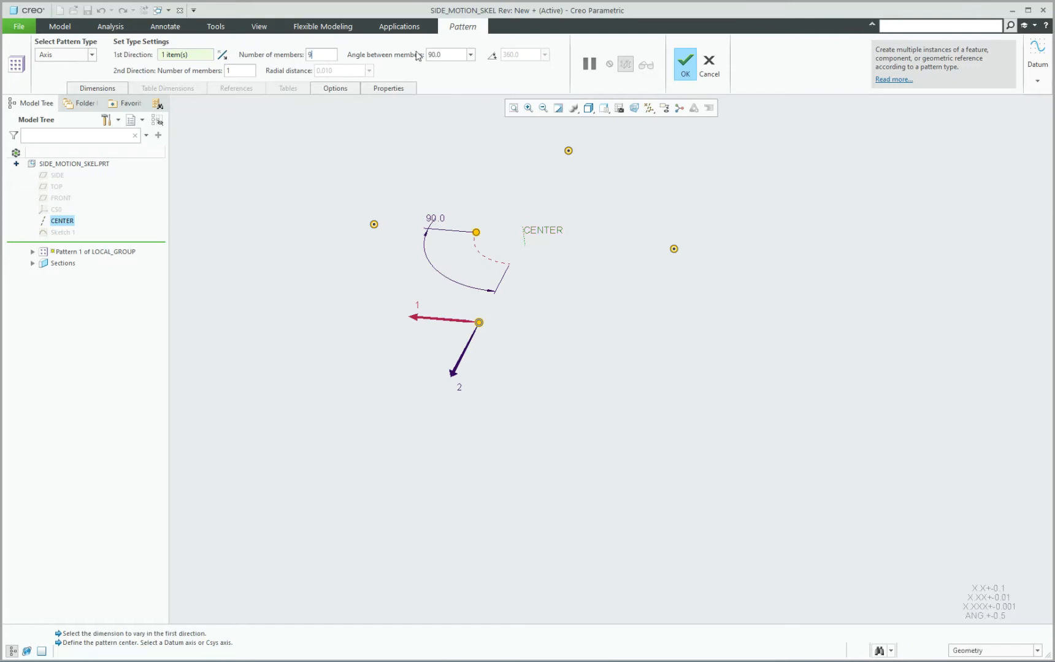
left_click(492, 55)
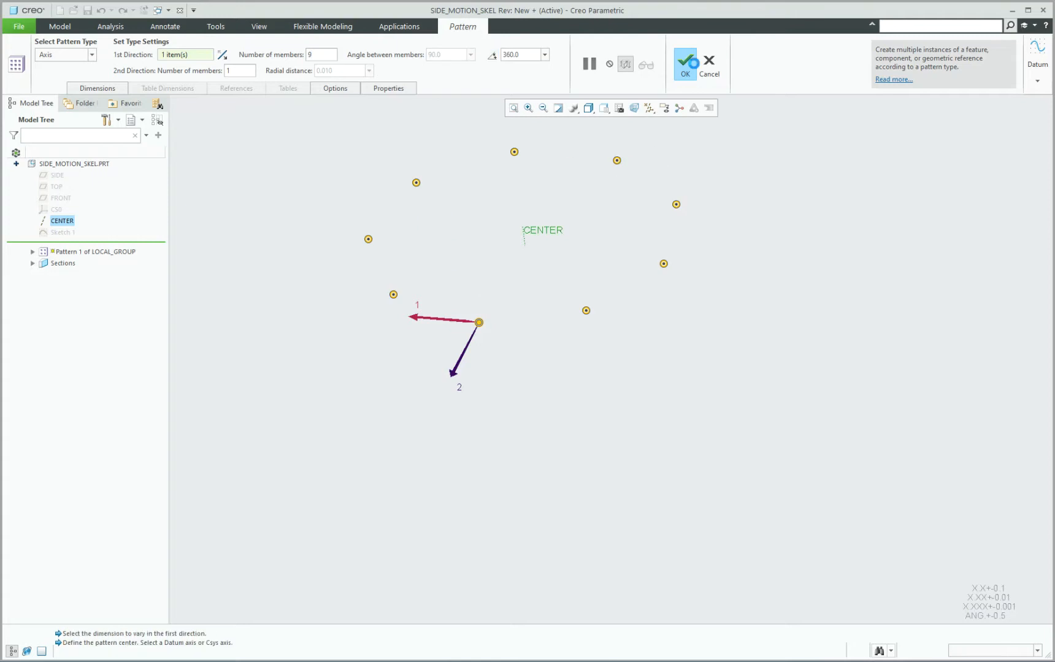
left_click(685, 61)
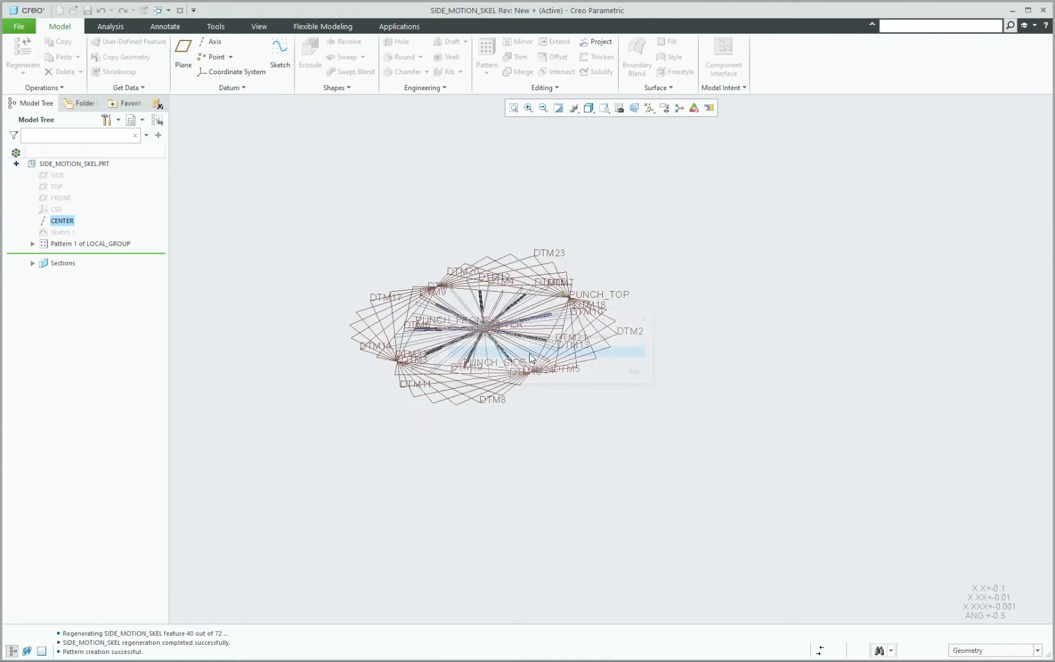
Hide the three punch planes plus Offset 1 and Offset 2 in the pattern's first group.
scroll(510, 350, "up", 5)
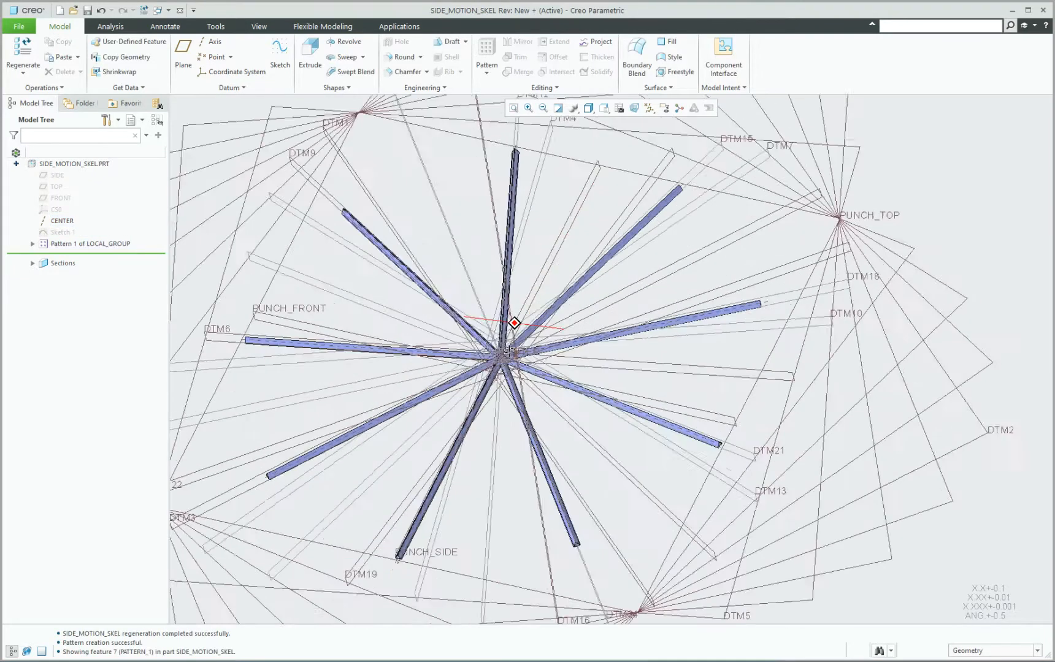
middle_click_drag(510, 350, 411, 214)
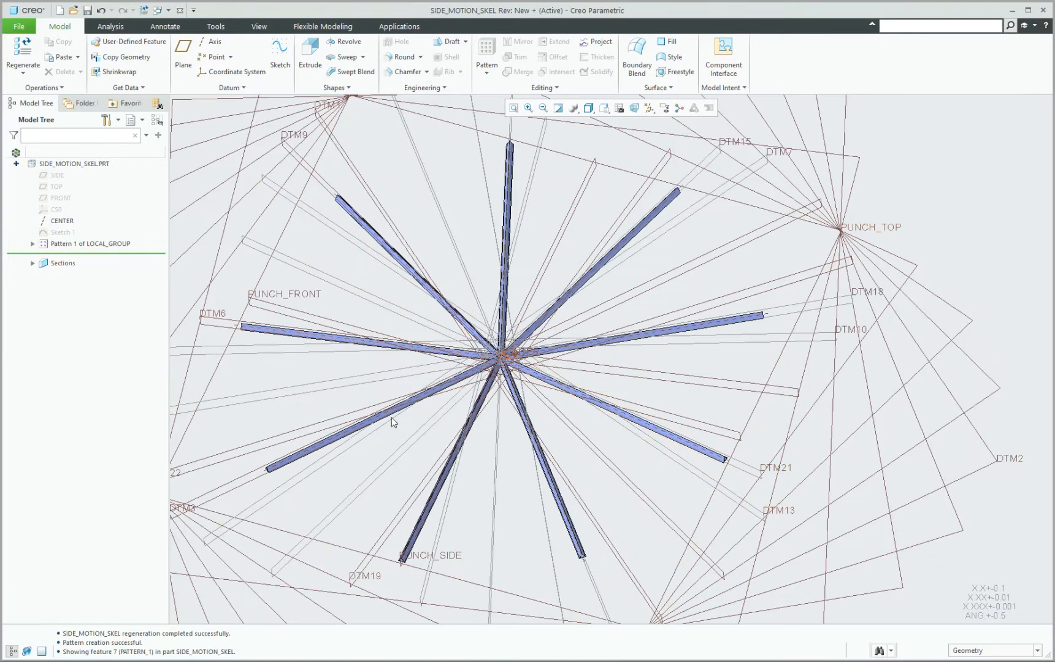
scroll(635, 218, "down", 1)
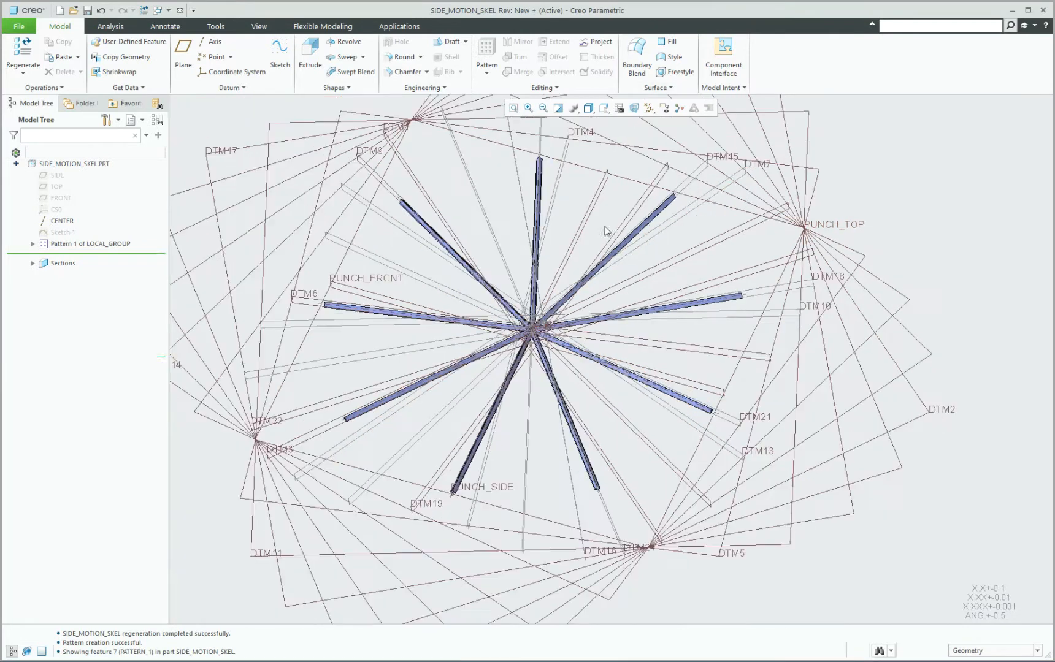
left_click(33, 244)
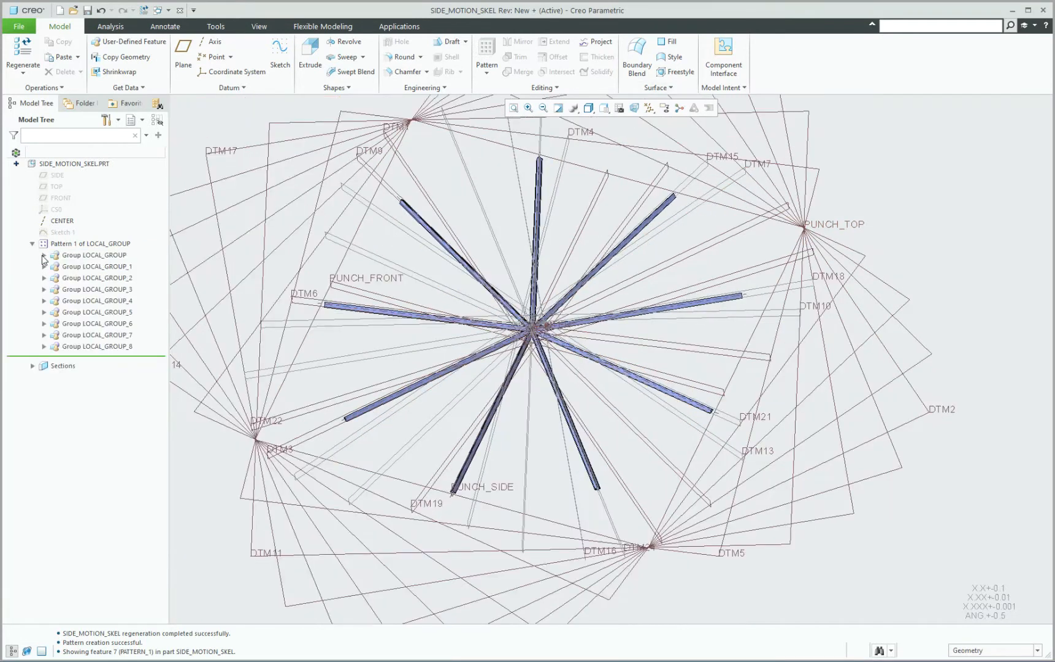
left_click(44, 256)
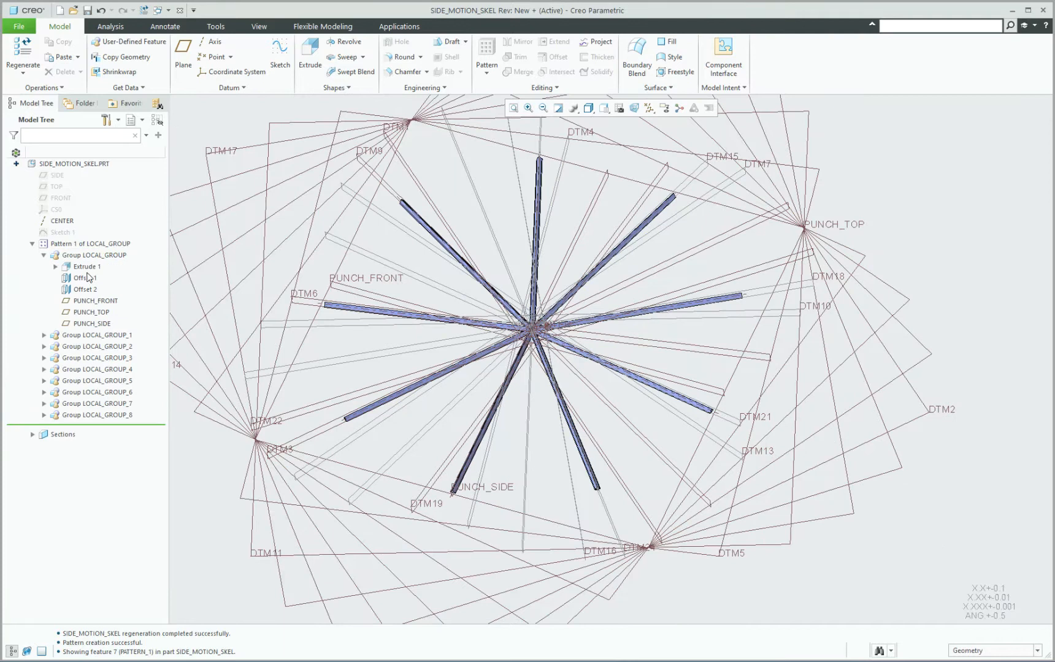
left_click_drag(92, 302, 91, 324)
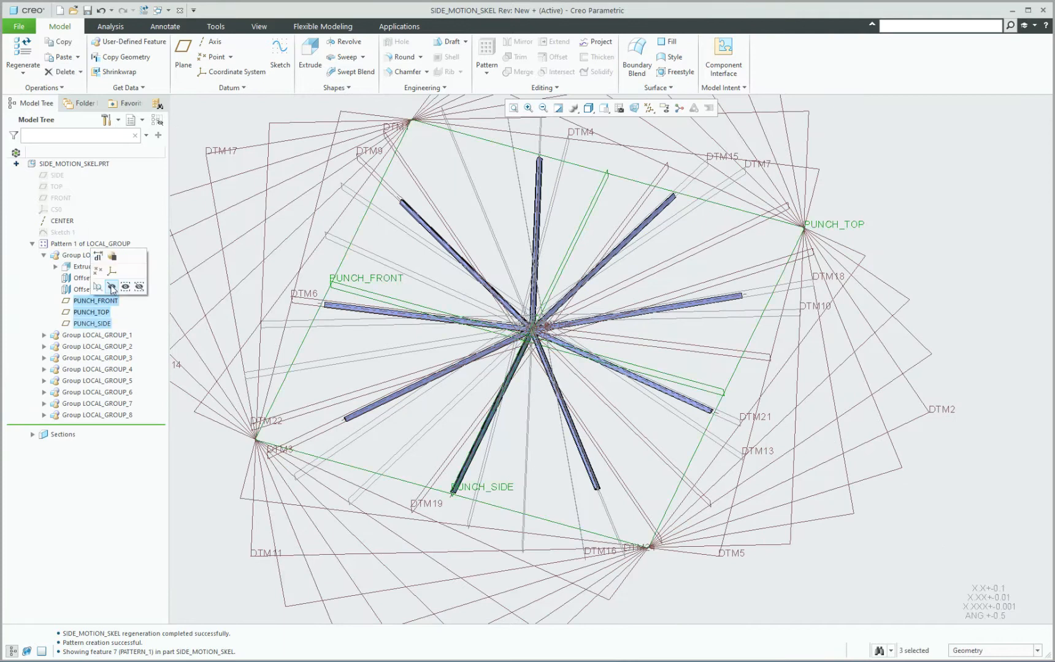
left_click(113, 291)
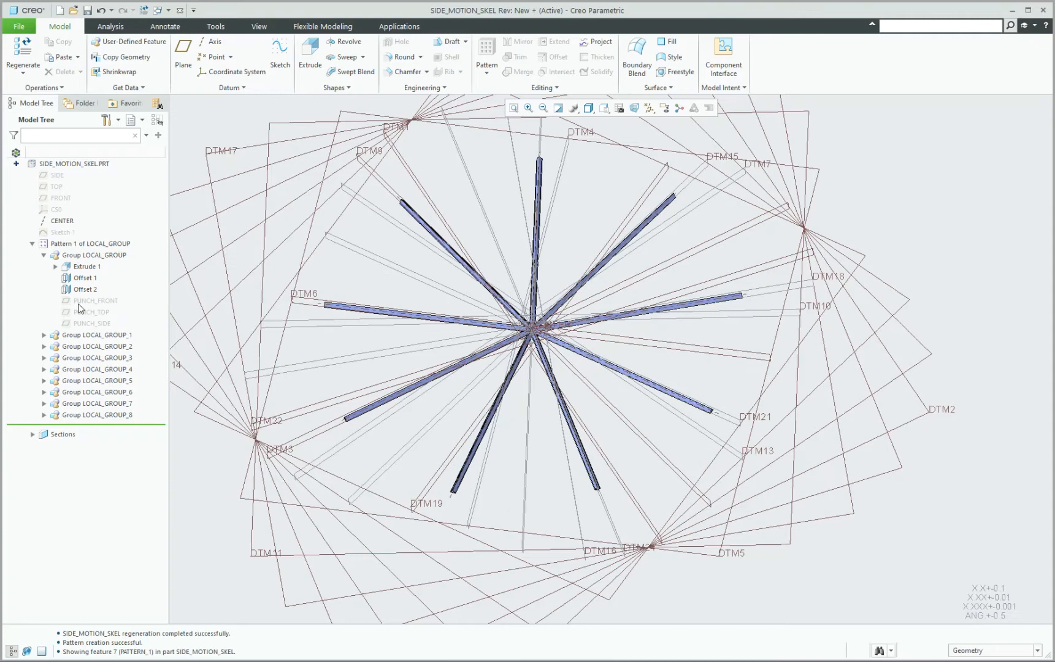
left_click_drag(87, 280, 89, 289)
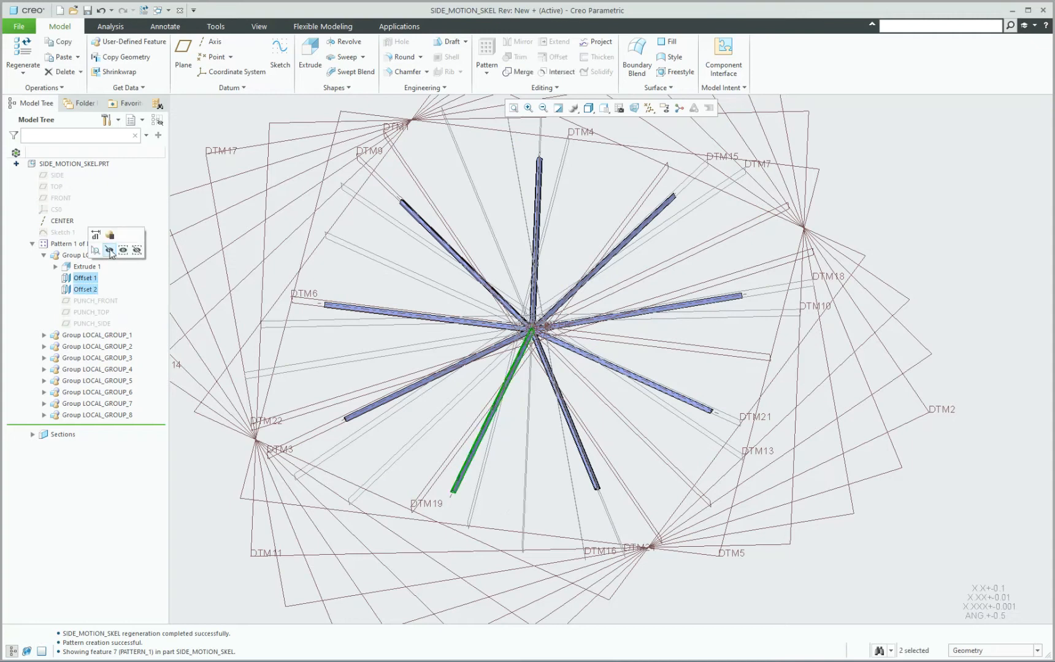
left_click(109, 250)
Redefine the pattern's first local group without changing its settings so the pattern members are rebuilt with the same hidden features.
left_click(98, 255)
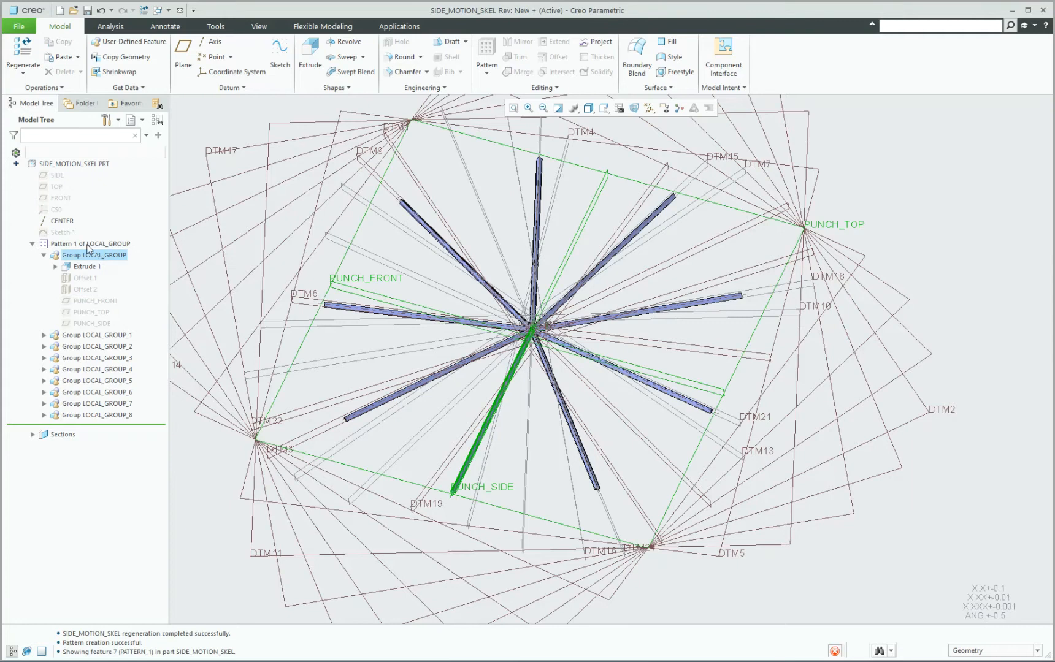
right_click(91, 246)
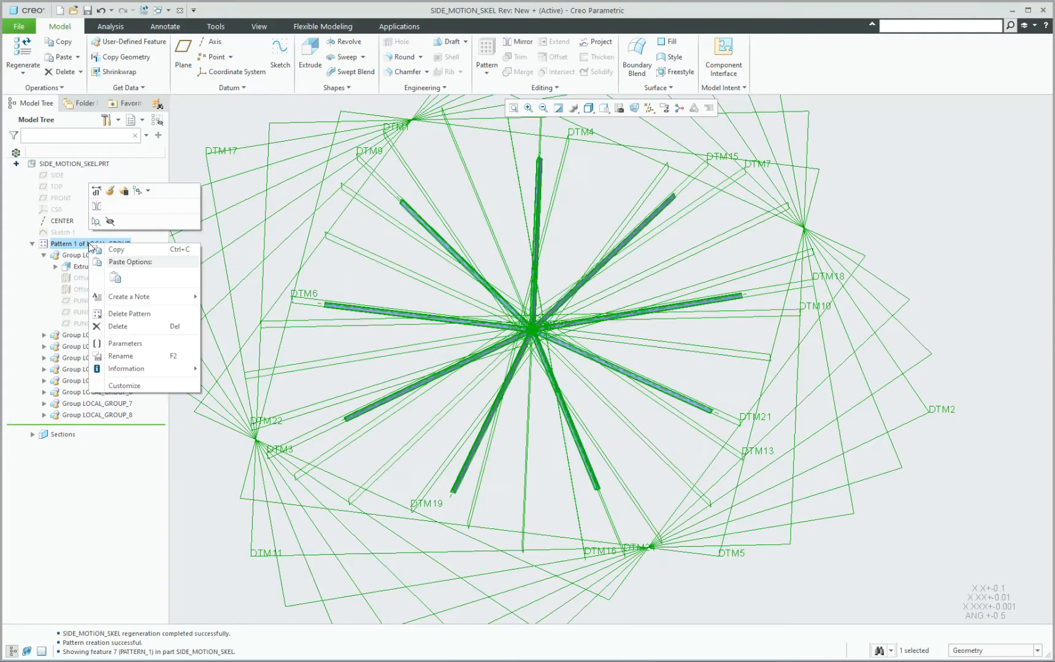
left_click(74, 261)
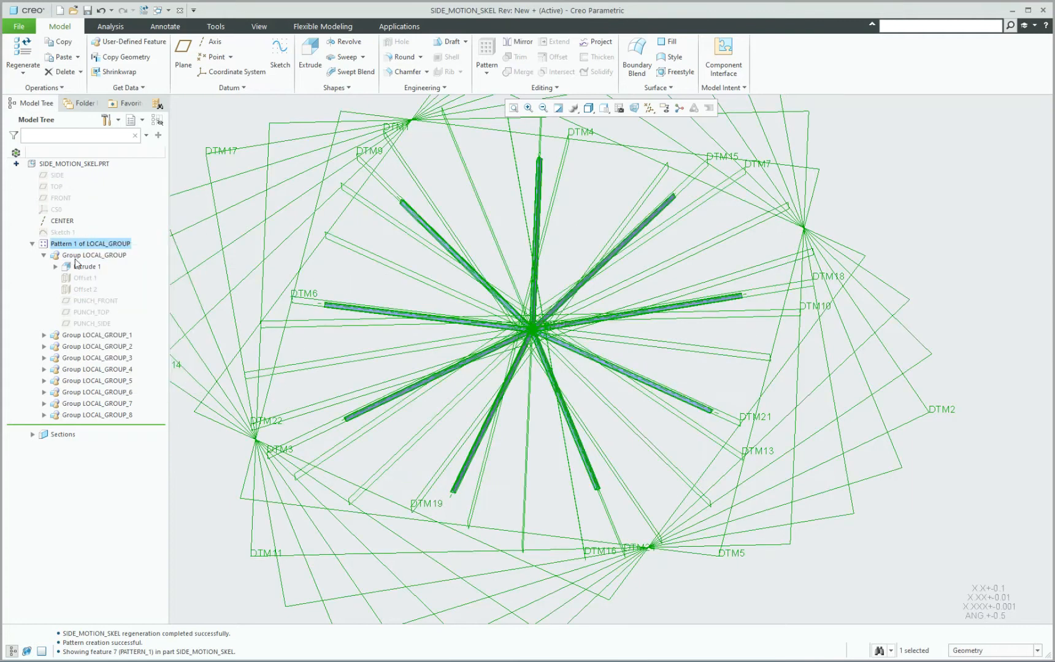
left_click(81, 260)
right_click(86, 257)
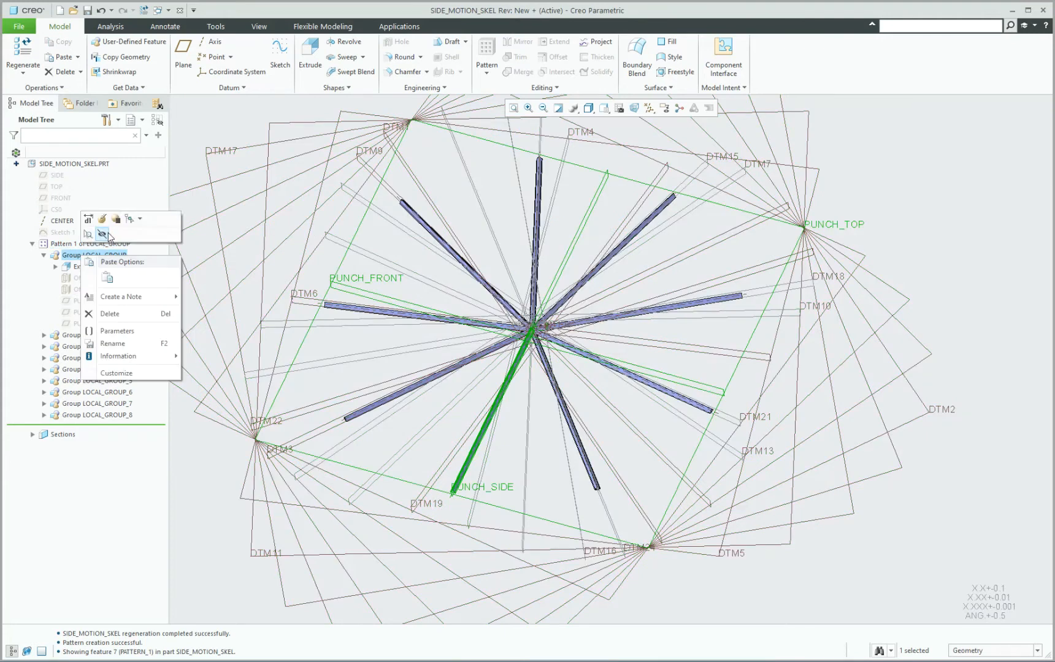
left_click(105, 221)
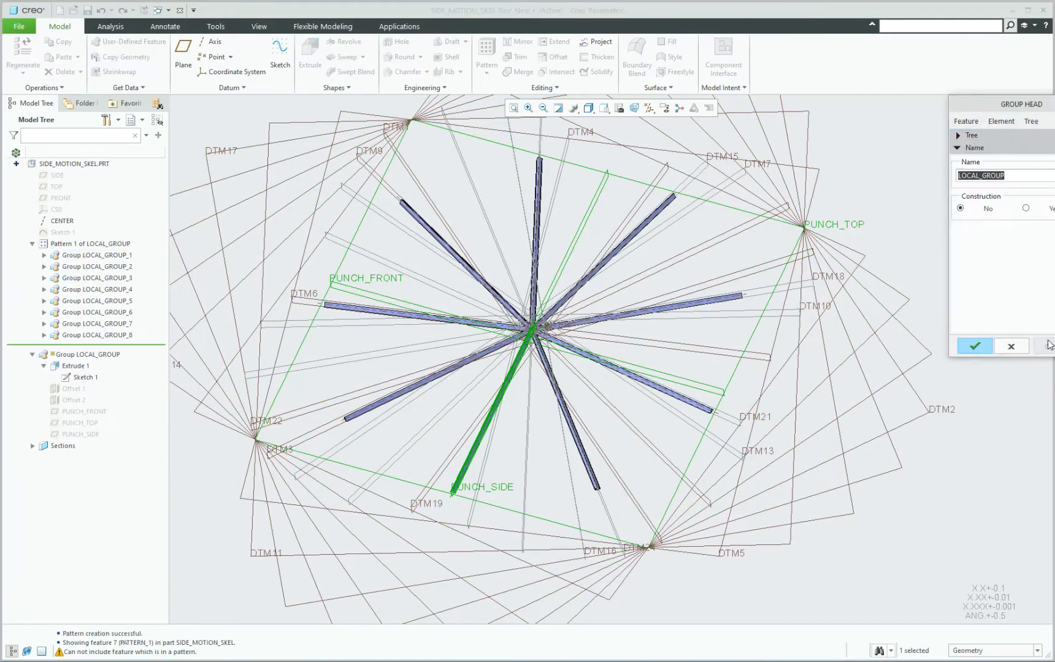
left_click_drag(990, 105, 883, 110)
left_click(865, 352)
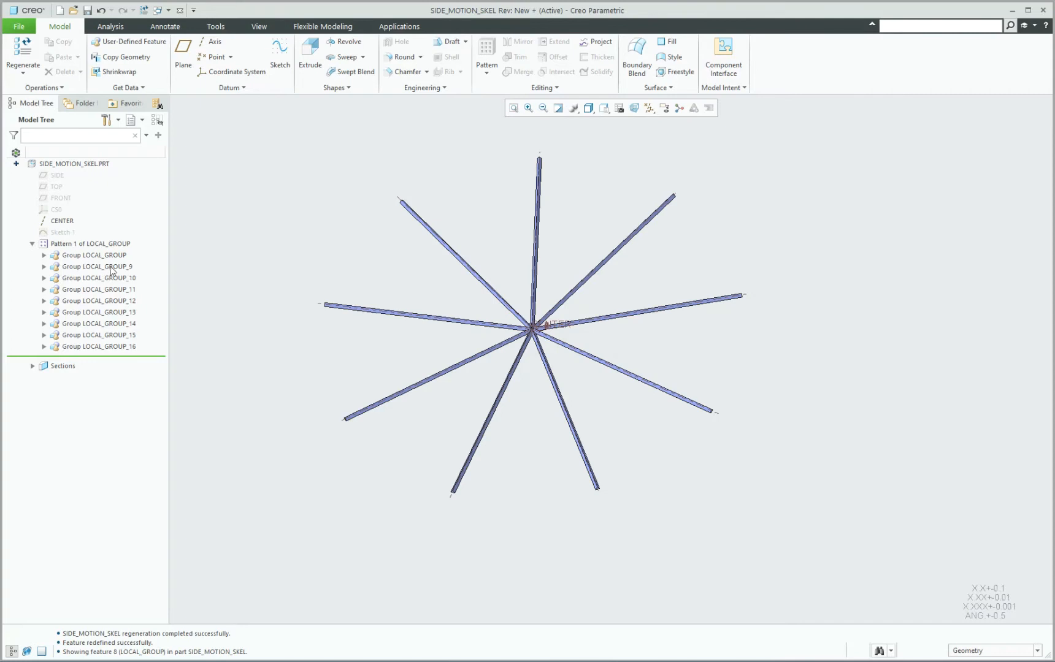
Hide the eight patterned groups LOCAL_GROUP_9 through LOCAL_GROUP_16, leaving only the first local group shown.
left_click(111, 268)
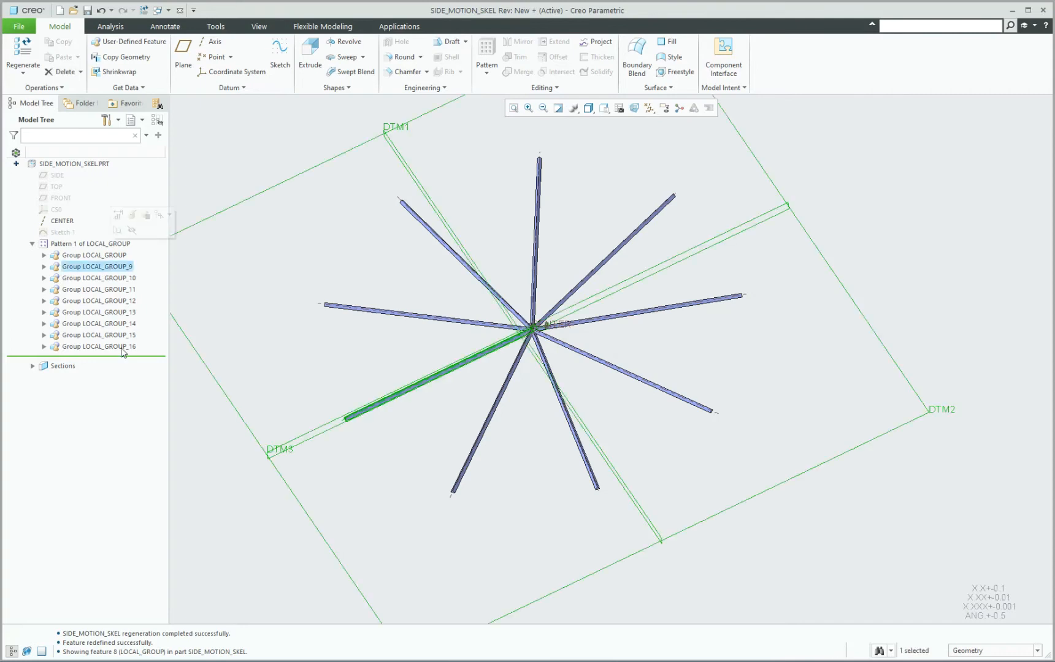
left_click(123, 347, "shift")
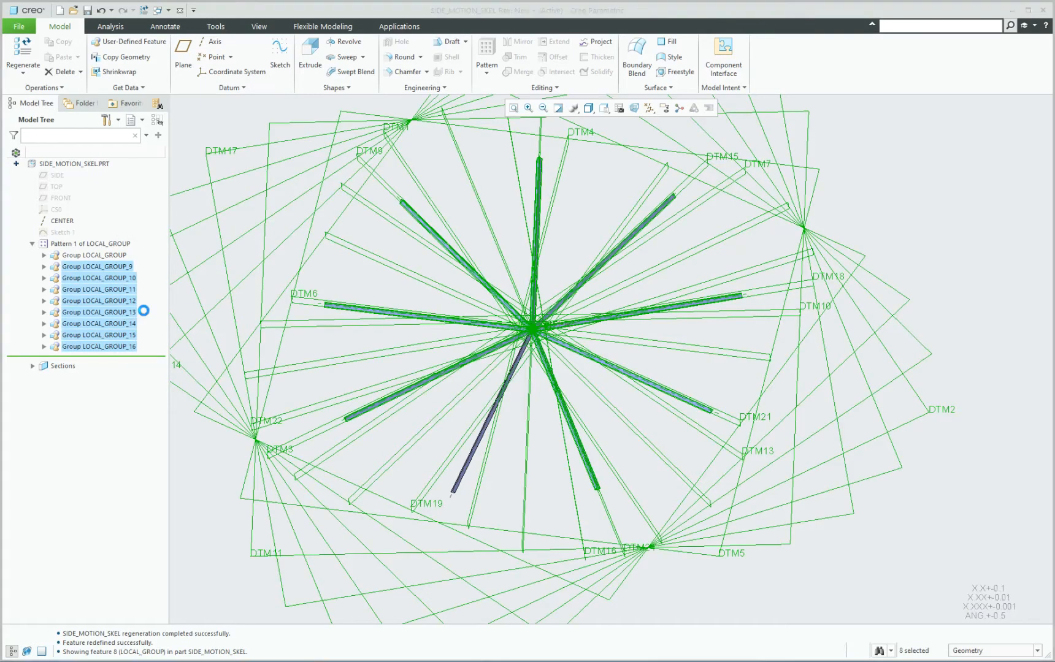
left_click(143, 311)
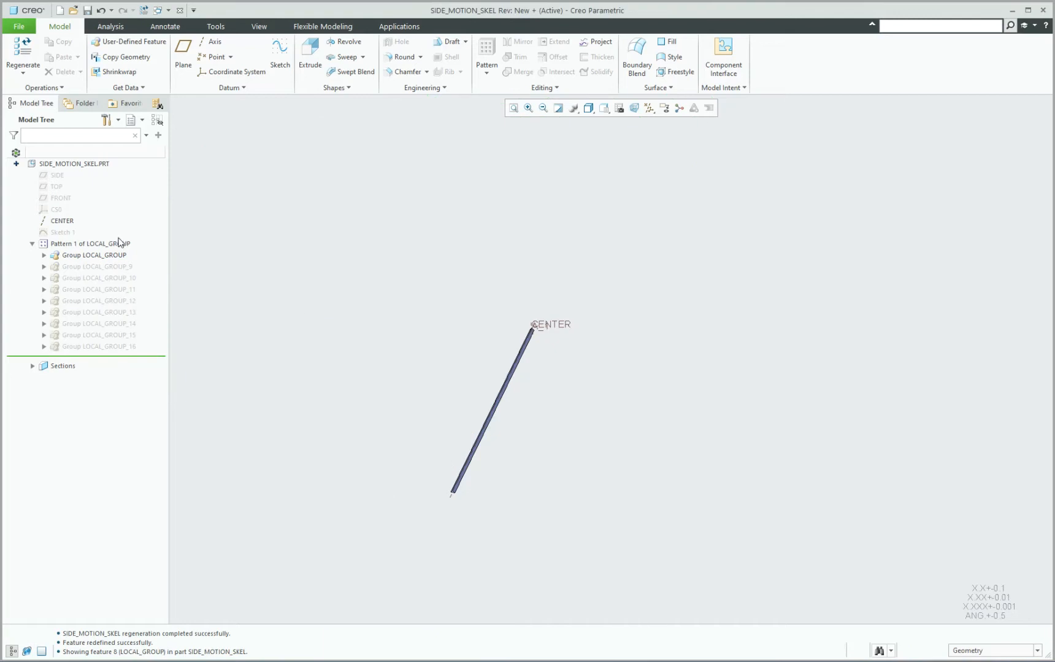
left_click(44, 255)
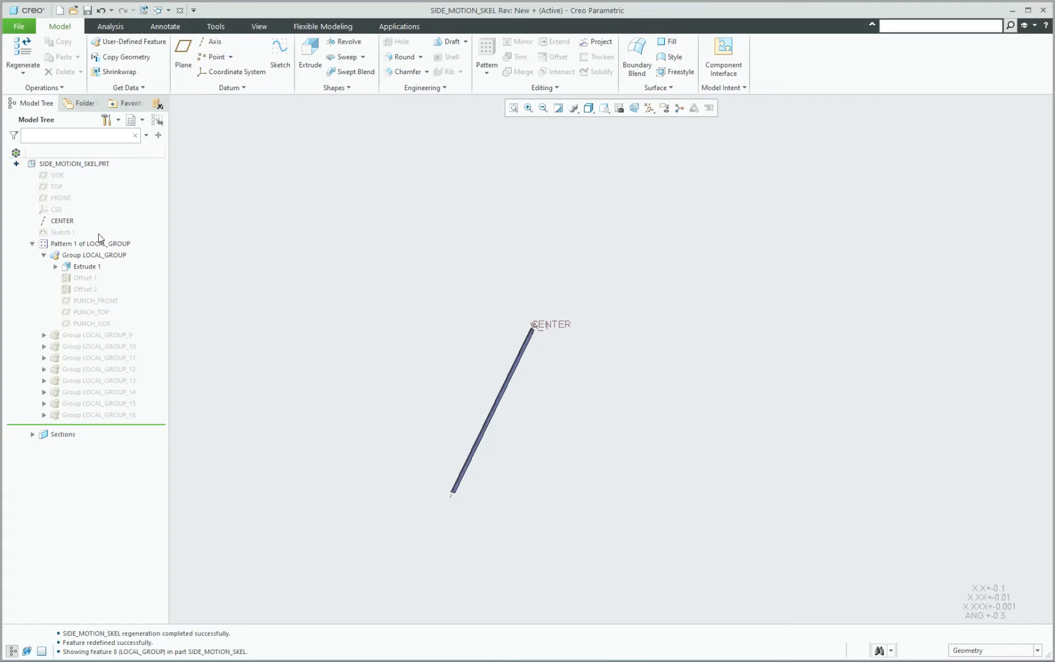
left_click(45, 255)
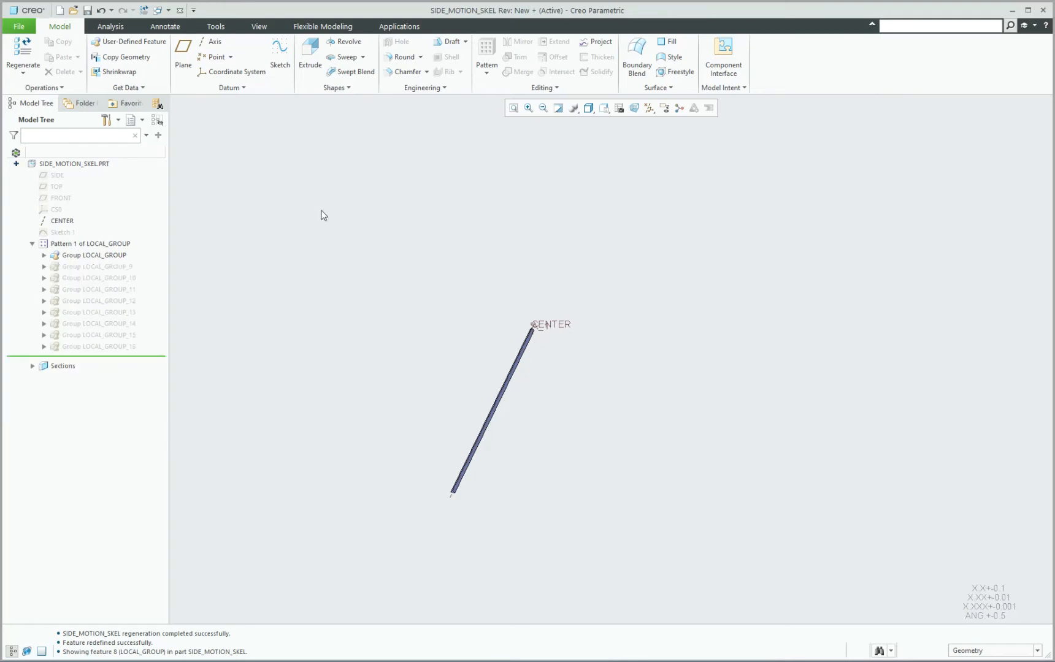
Save SIDE_MOTION_SKEL and close its window to return to the SIDE_MOTION assembly.
left_click(88, 11)
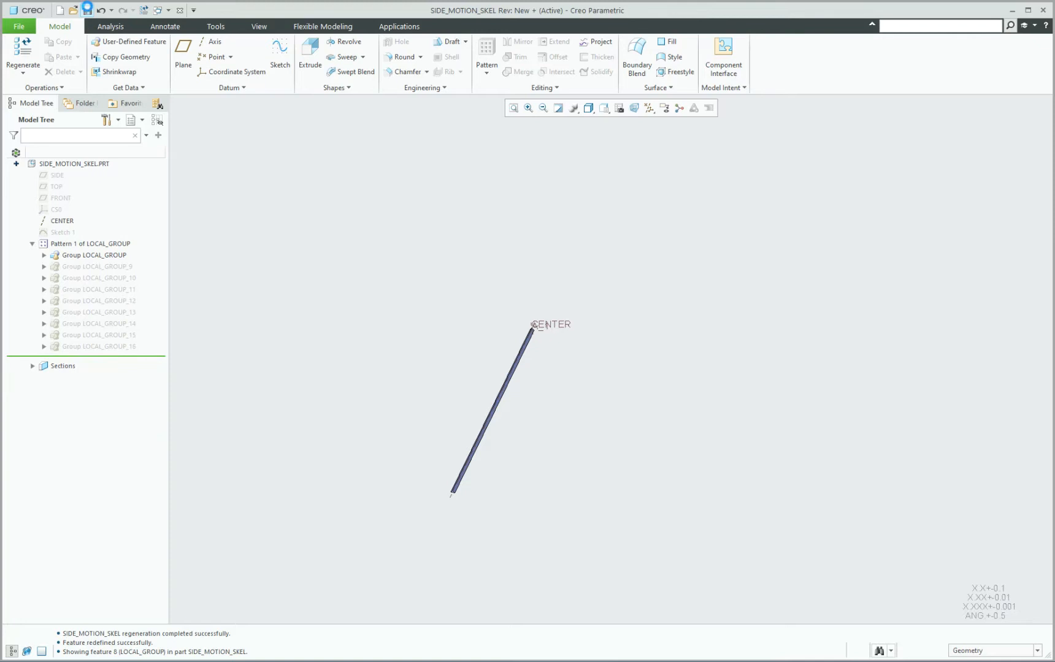
left_click(181, 10)
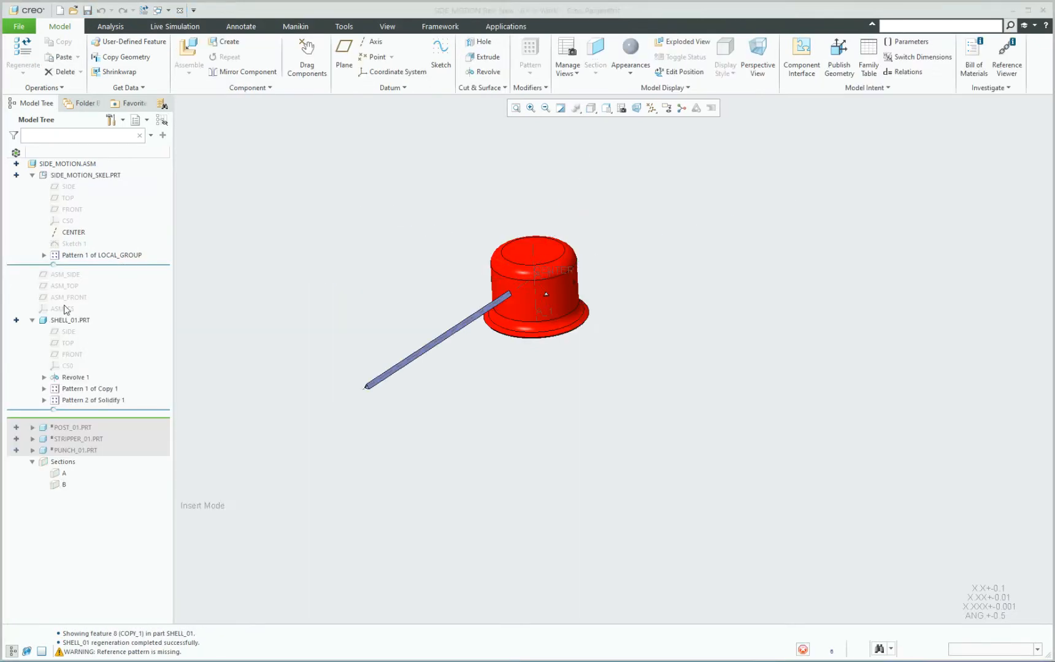
scroll(471, 301, "down", 1)
middle_click_drag(458, 293, 468, 289)
Show Offset 1 and Offset 2 in the first local group of the skeleton's pattern within the assembly.
left_click(44, 255)
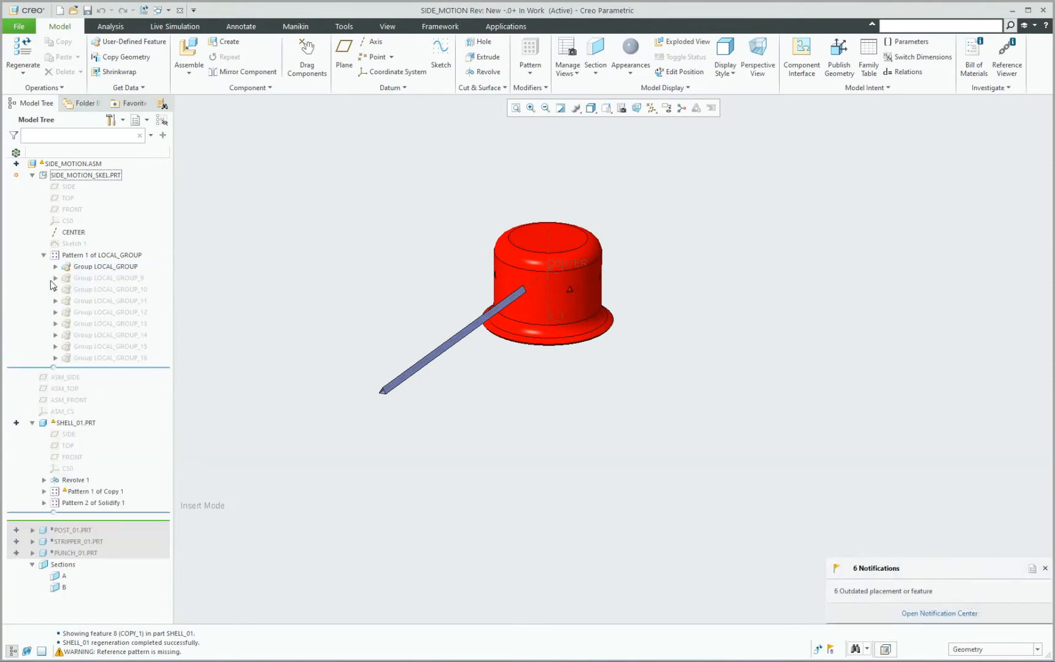
left_click(55, 267)
left_click(95, 288)
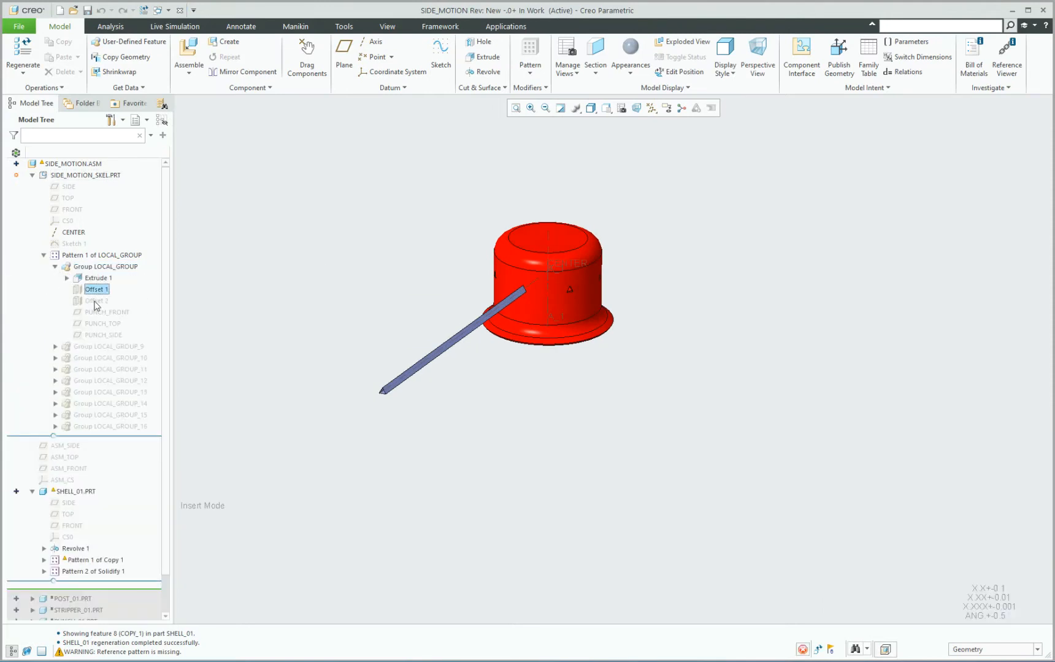
left_click(96, 301, "ctrl")
left_click(120, 264)
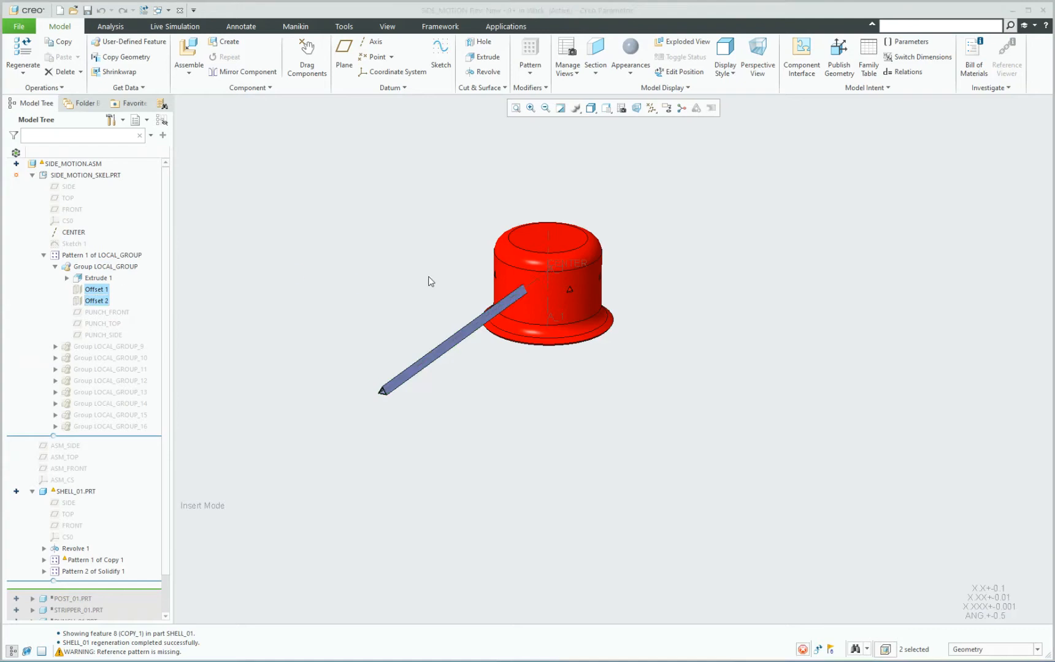
middle_click_drag(428, 280, 416, 285)
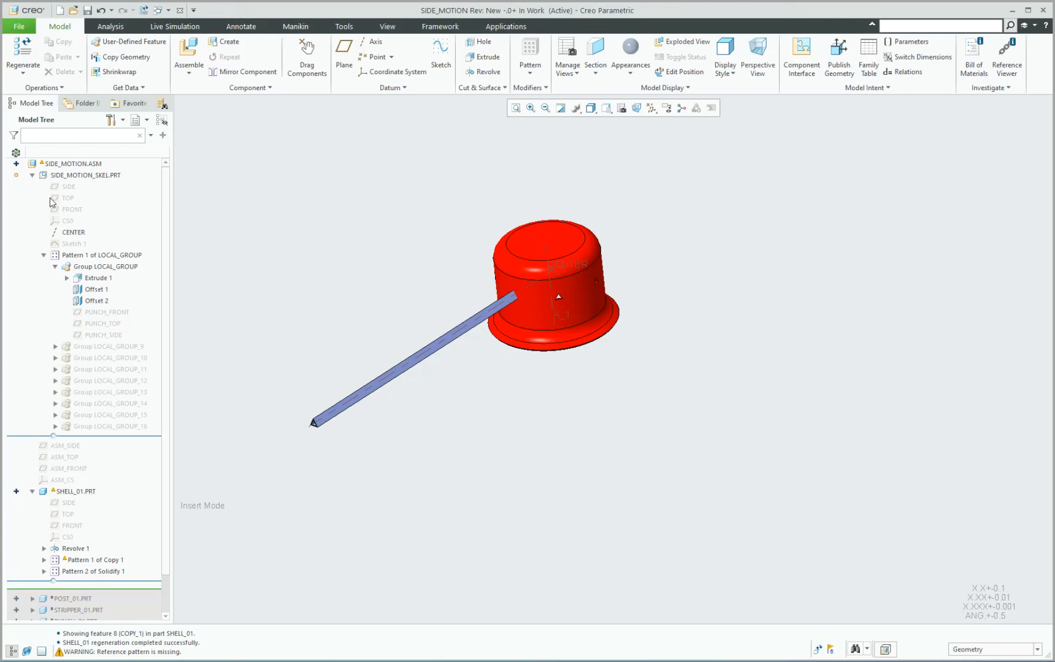
left_click(32, 176)
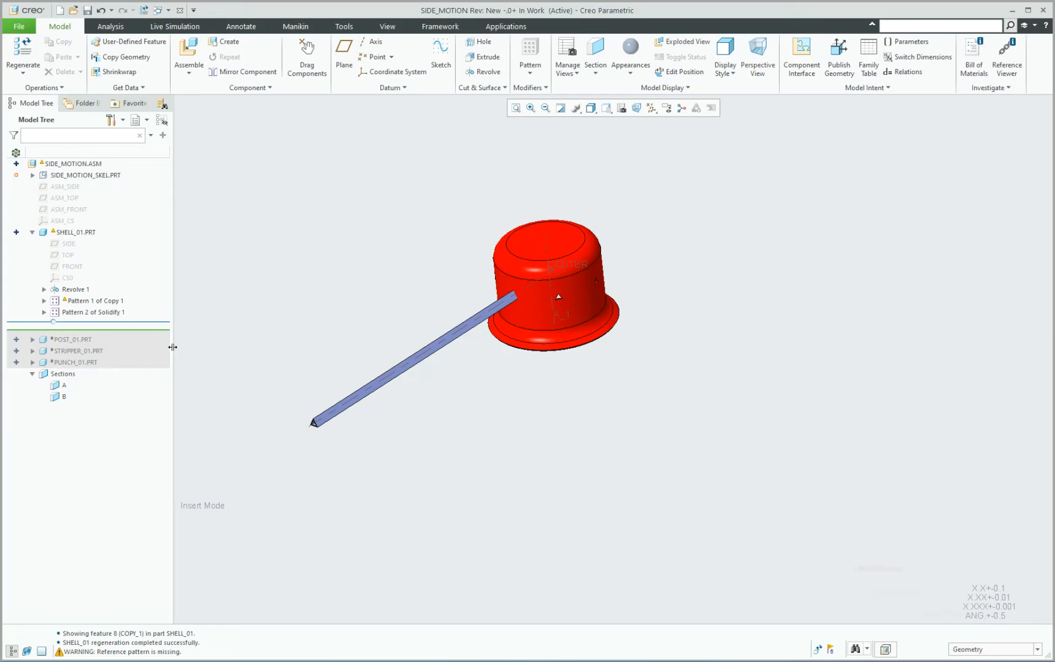
Move the assembly's insertion point below PUNCH_01 to restore the post, stripper and punch parts.
left_click_drag(96, 331, 96, 364)
scroll(520, 311, "down", 3)
mouse_move(504, 313)
middle_mouse_down()
mouse_move(532, 301)
mouse_move(524, 289)
mouse_move(500, 312)
middle_mouse_up()
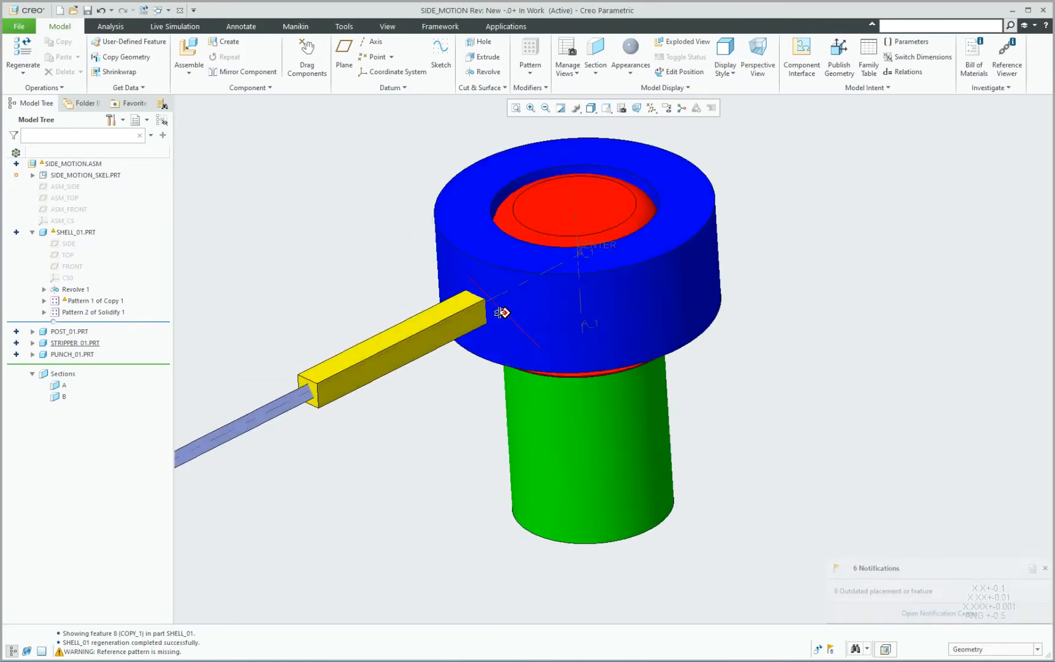
Activate STRIPPER_01 and copy the outermost offset quilt of the skeleton's first group into it.
left_click(511, 253)
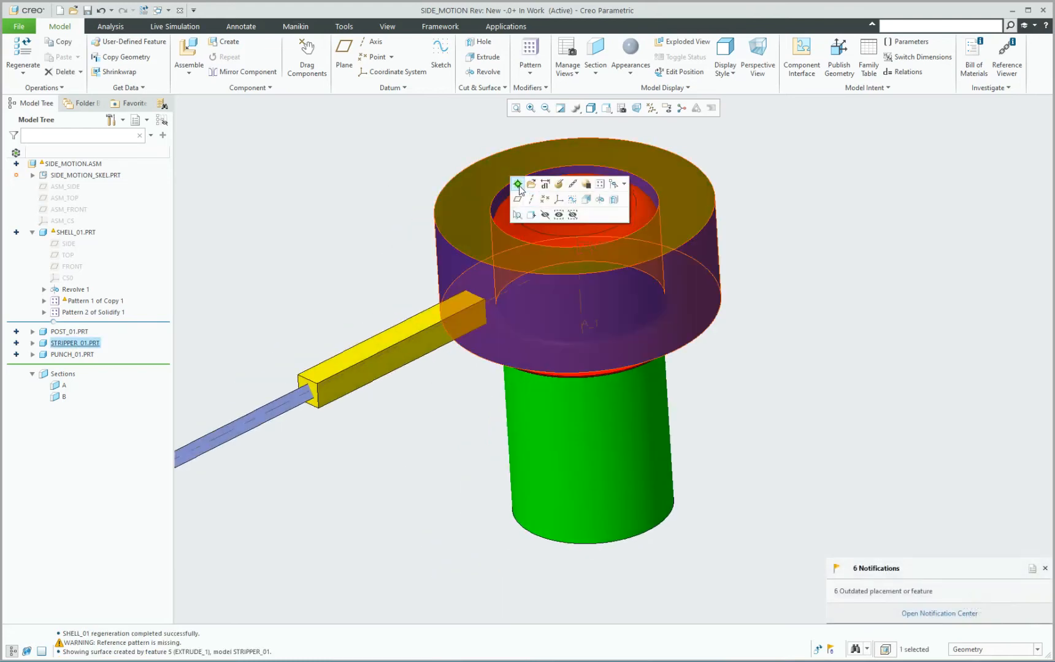
left_click(518, 184)
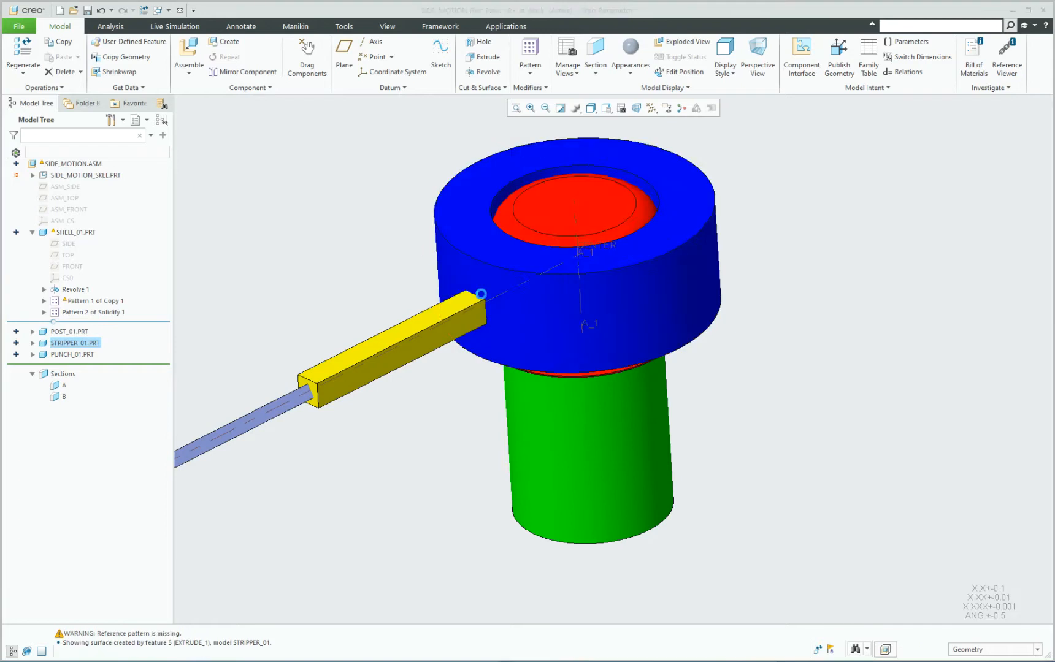
left_click(989, 651)
left_click(986, 591)
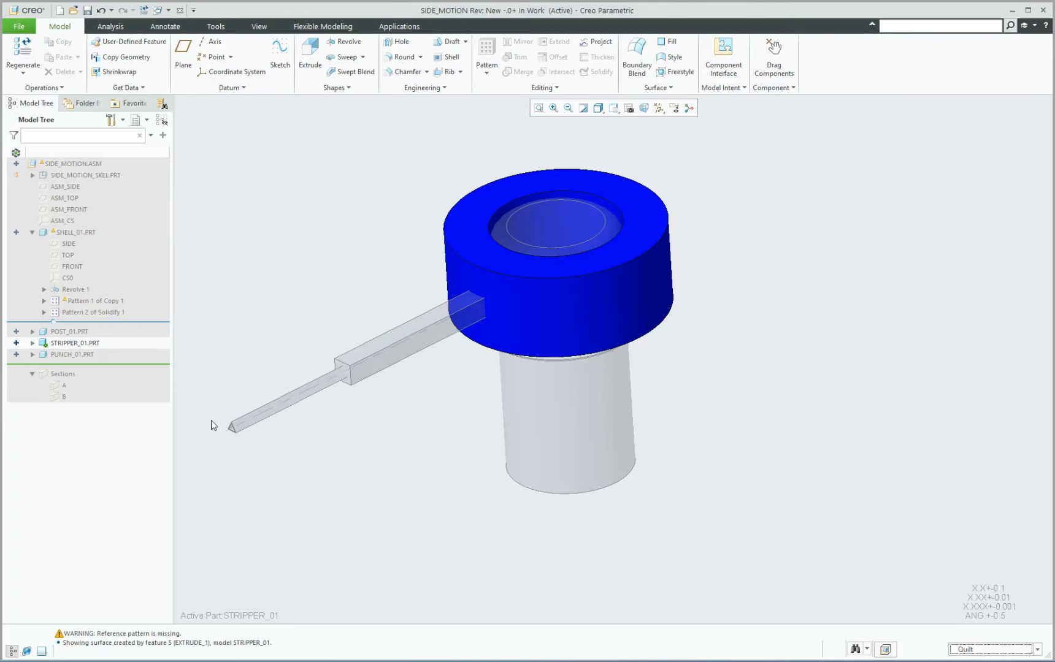
scroll(211, 422, "down", 5)
left_click(415, 430)
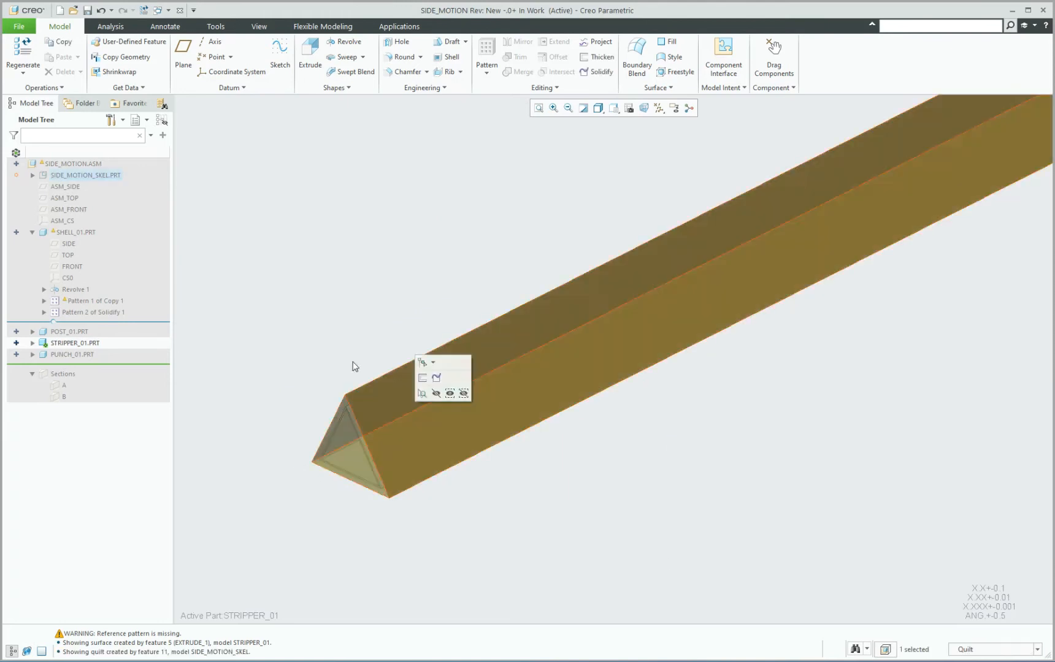
scroll(341, 407, "up", 5)
key("ctrl+c")
key("ctrl+v")
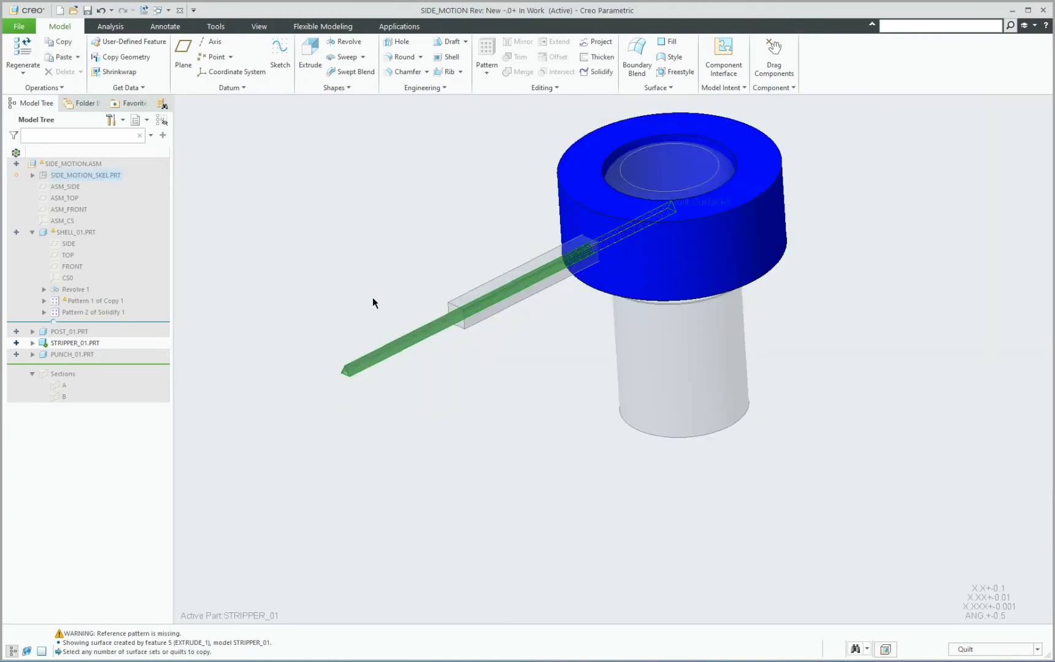
middle_click(376, 295)
left_click(522, 416)
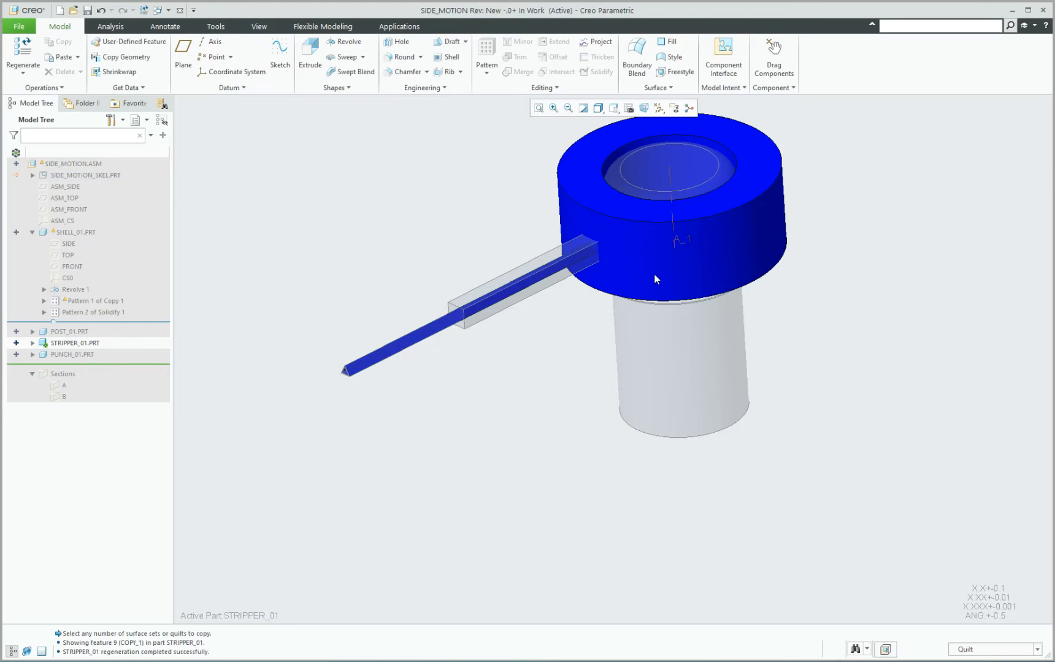
Reactivate the SIDE_MOTION assembly, inspect the copied quilt around the punch, and open STRIPPER_01 in its own window.
key("ctrl+a")
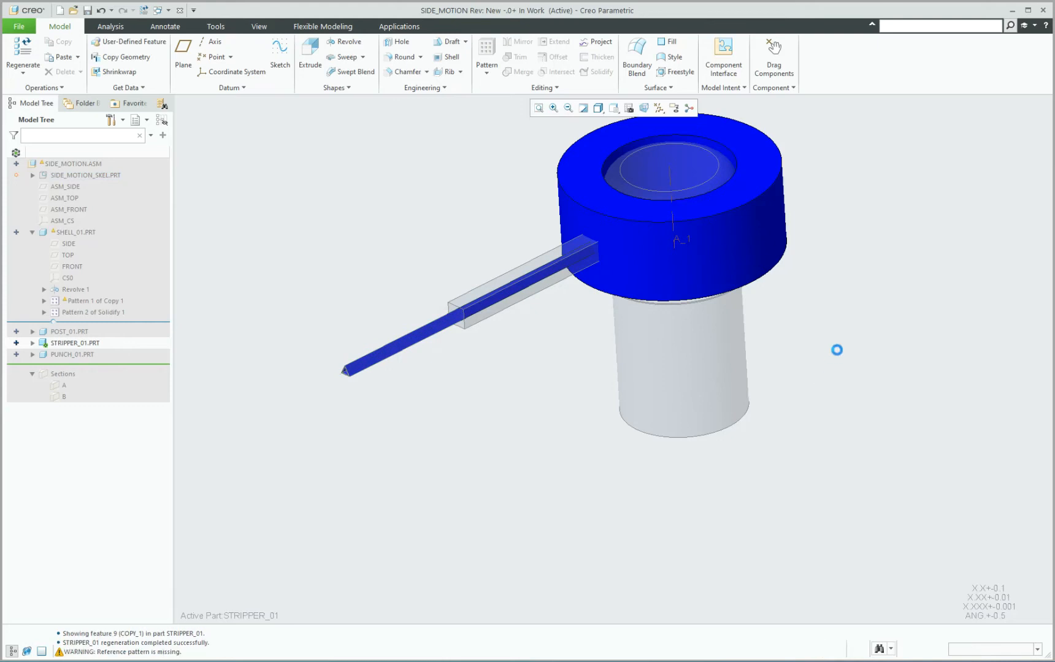
left_click(649, 340)
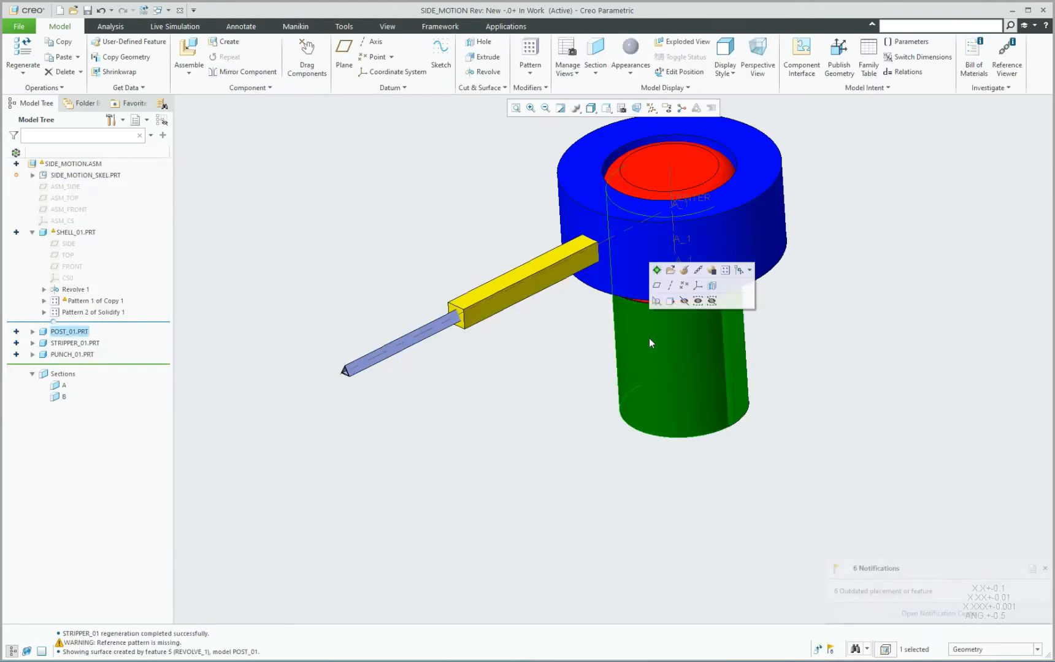
left_click(335, 394)
scroll(414, 334, "down", 2)
scroll(300, 399, "down", 5)
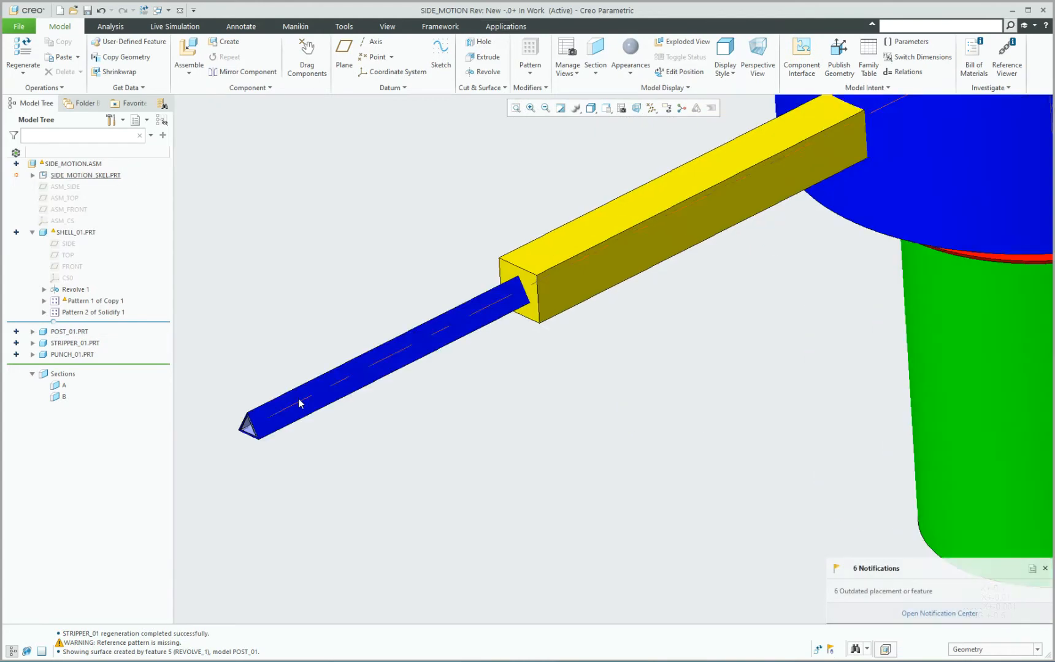
scroll(309, 395, "up", 5)
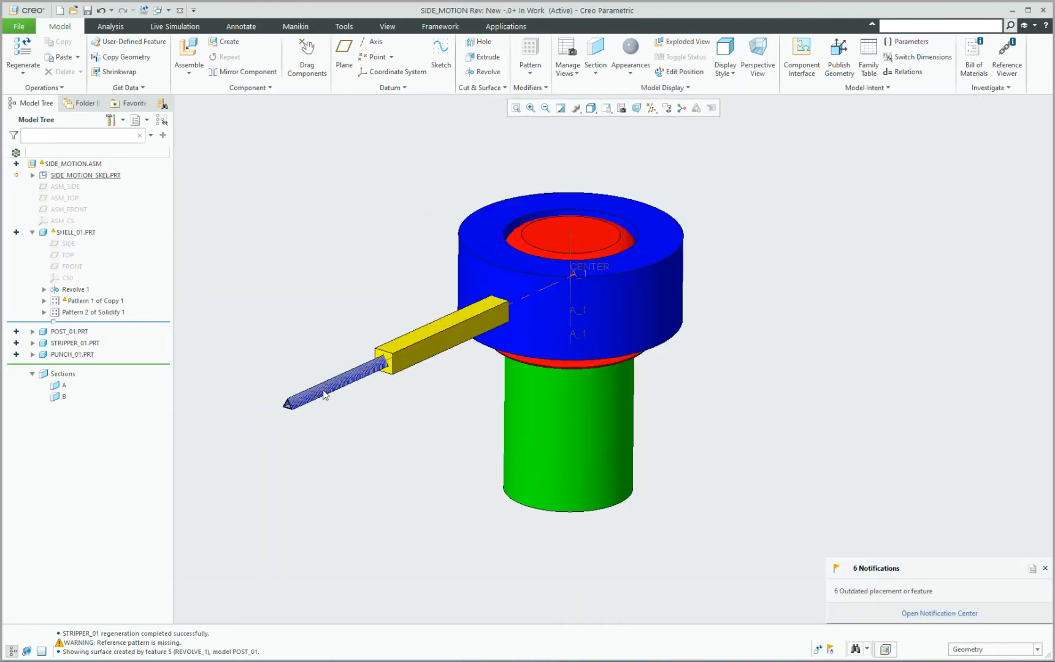
left_click(523, 309)
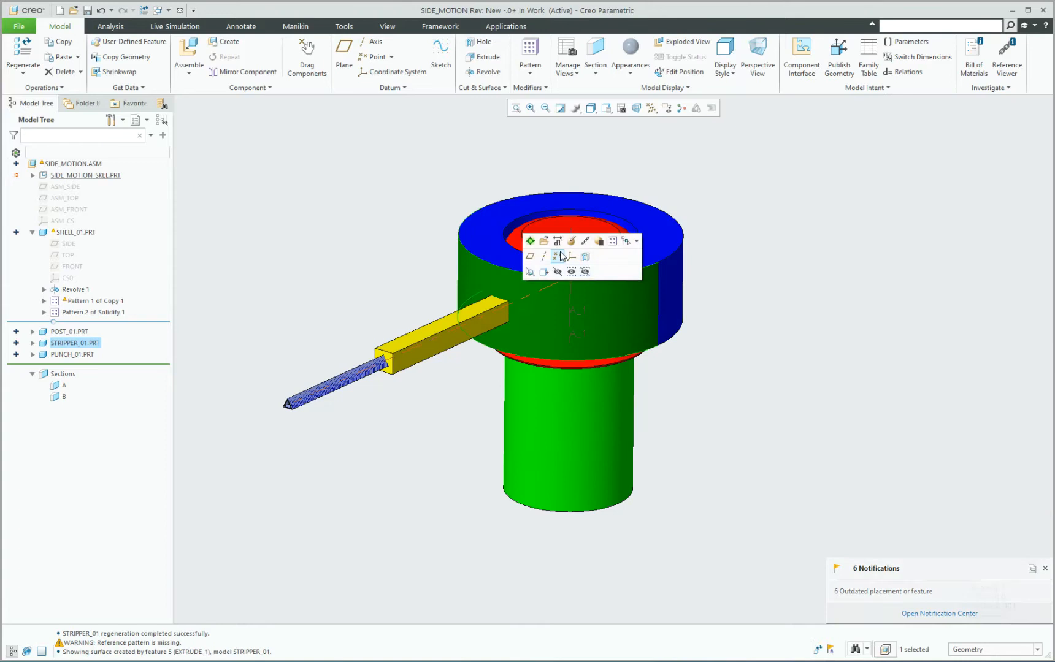
left_click(545, 242)
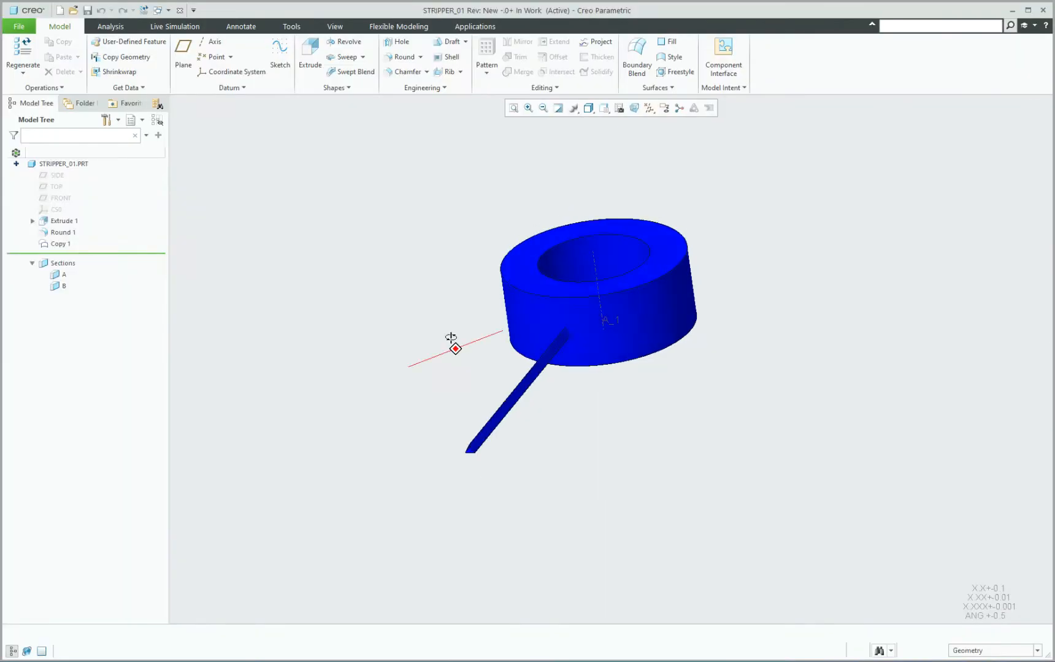
middle_click_drag(422, 350, 430, 353)
Create a reference pattern of Copy 1 so the copied quilt repeats at all nine skeleton positions.
left_click(62, 245)
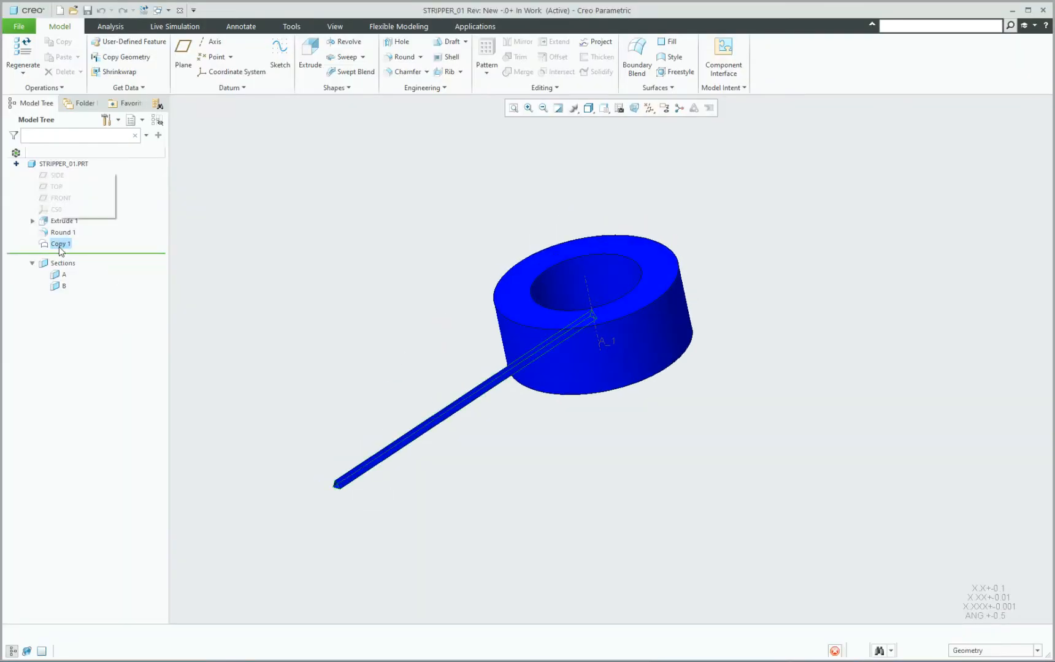
left_click(481, 59)
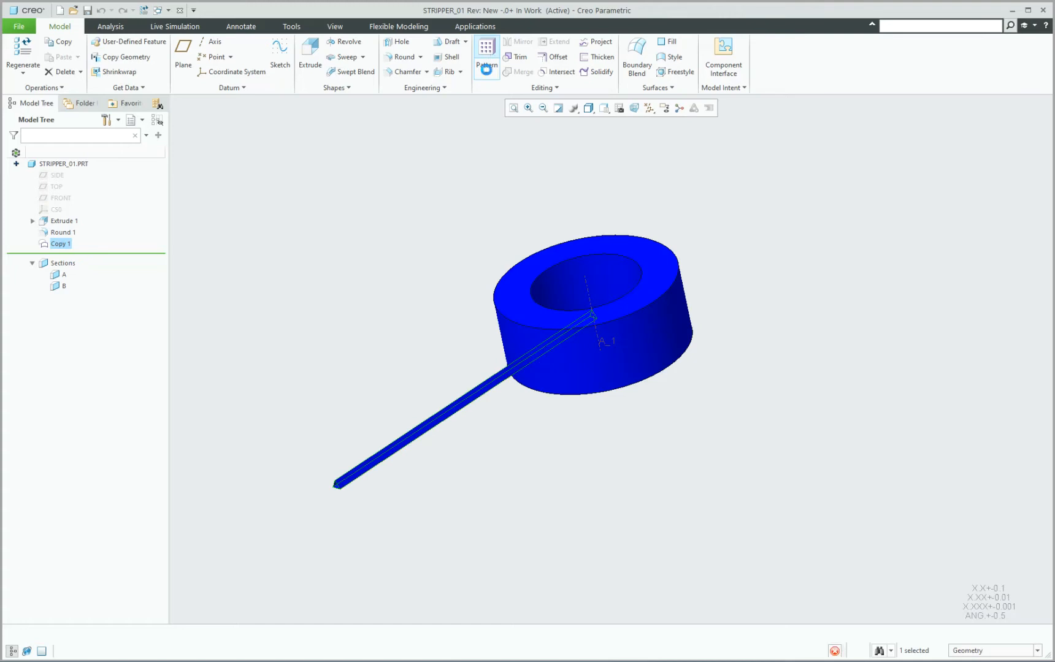
middle_click(416, 205)
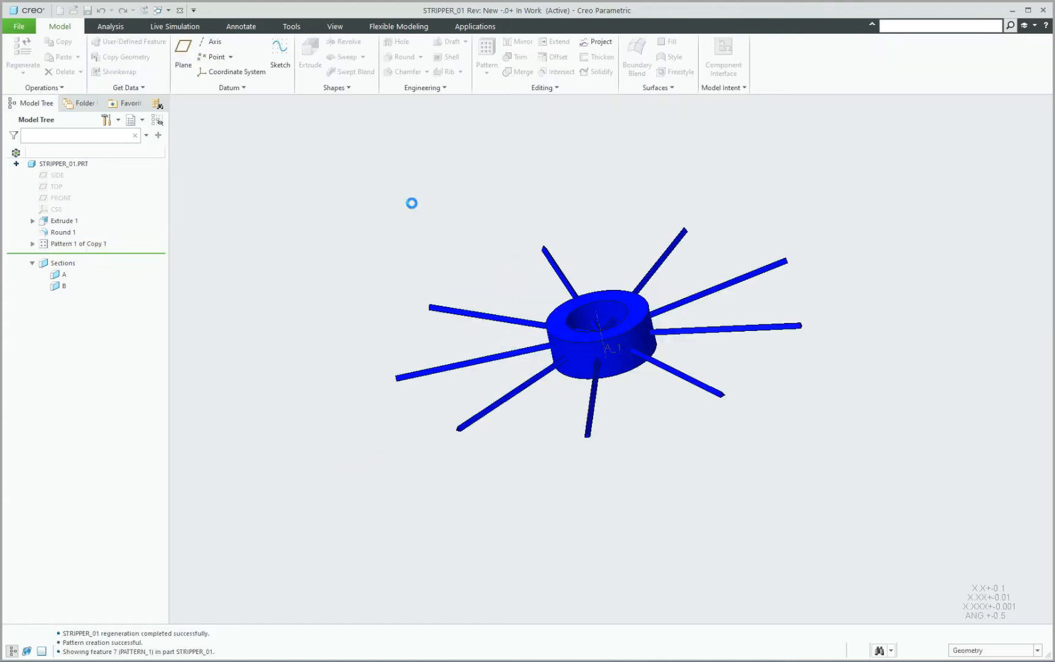
Solidify the quilt of Copy 1 [1] as a material removal, flipping the tool direction to cut a slot through the stripper ring.
left_click(33, 244)
left_click(74, 255)
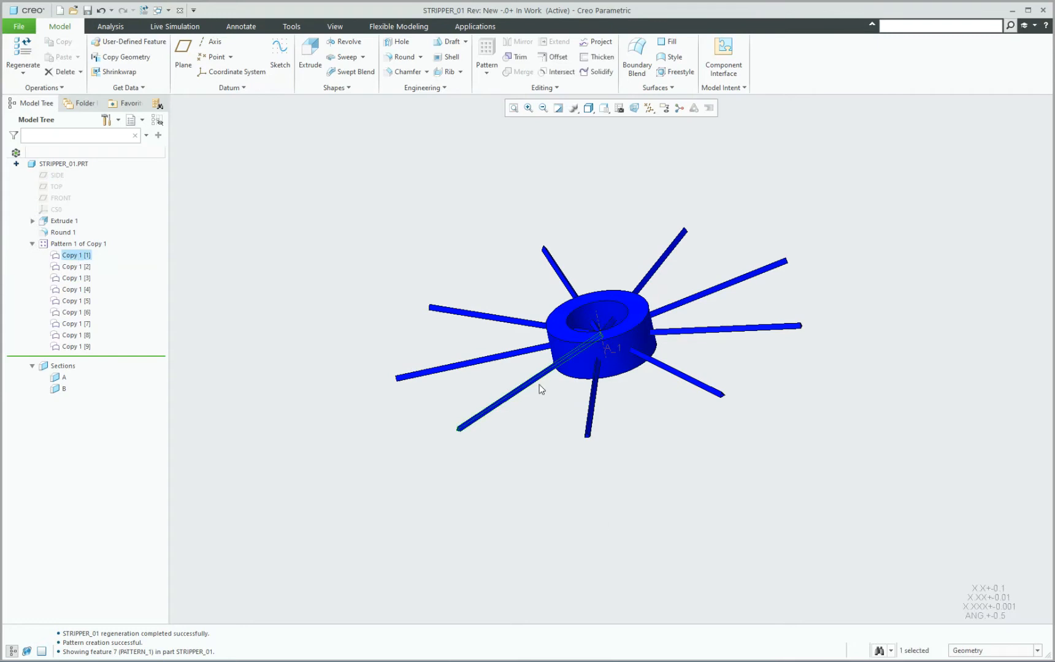
left_click(844, 513)
left_click(1037, 650)
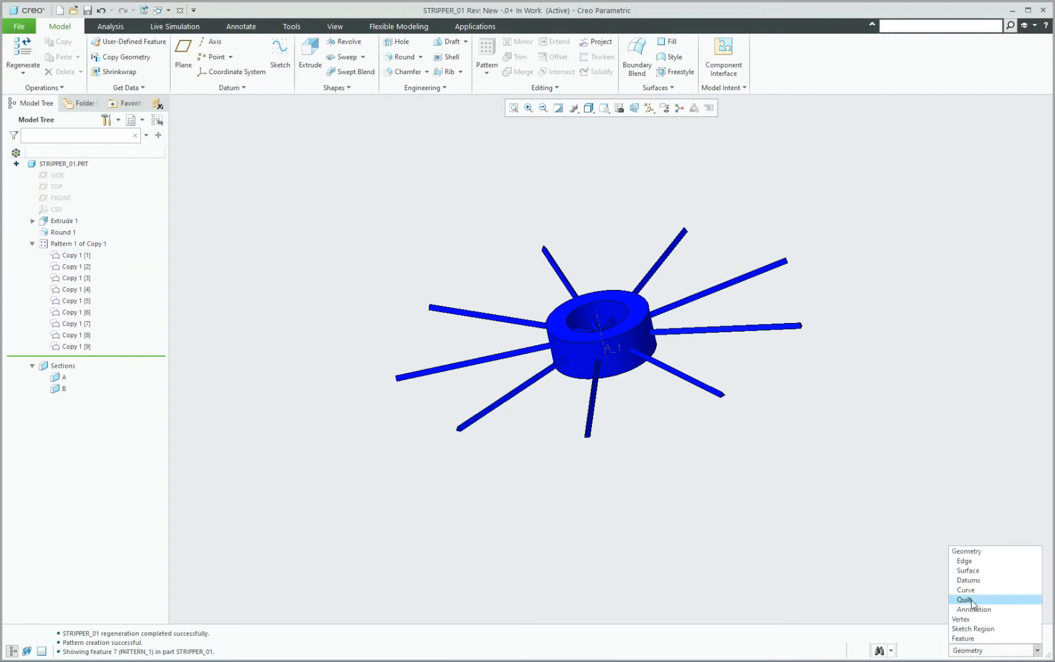
left_click(976, 600)
left_click(535, 384)
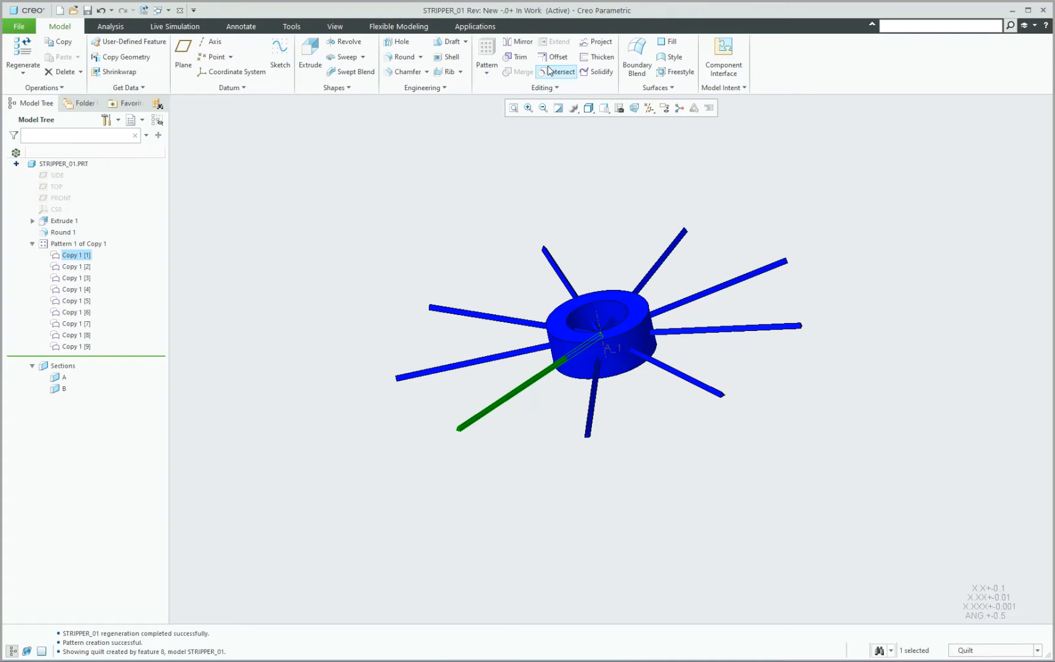
left_click(598, 72)
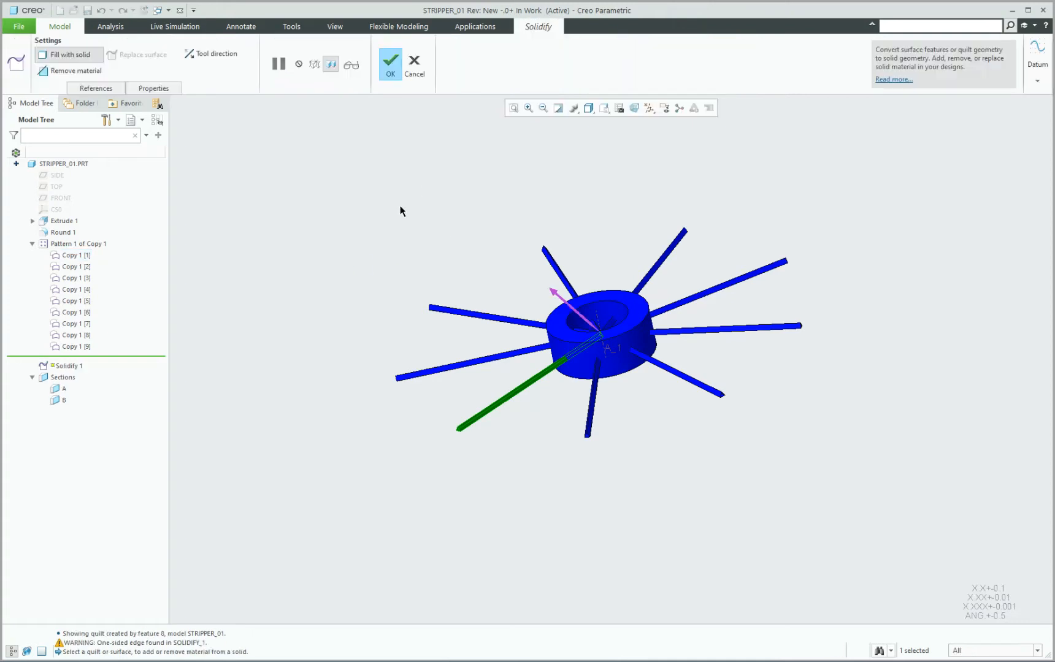
left_click(76, 69)
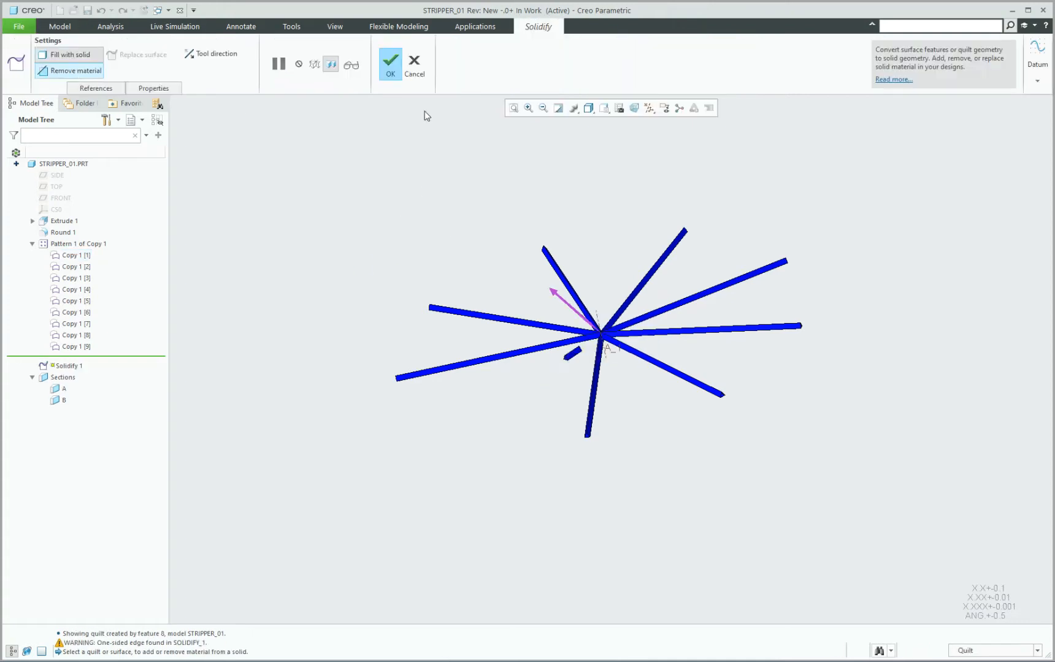
left_click(235, 58)
left_click(390, 64)
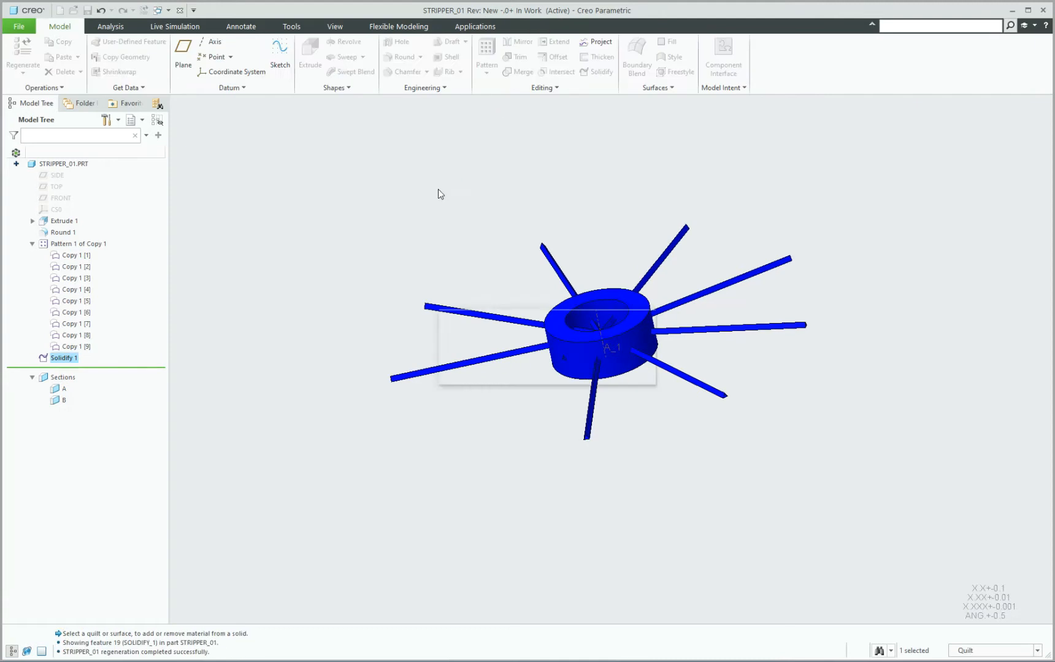
Create a reference pattern of Solidify 1 in STRIPPER_01 so the cut repeats at all nine quilt positions.
left_click(65, 359)
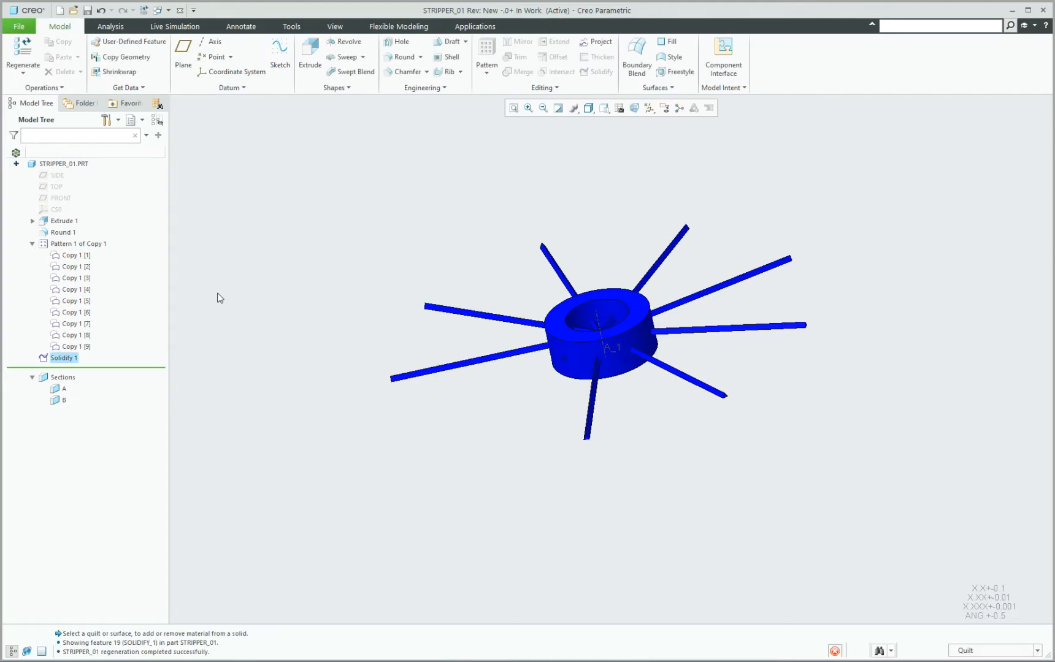
left_click(487, 58)
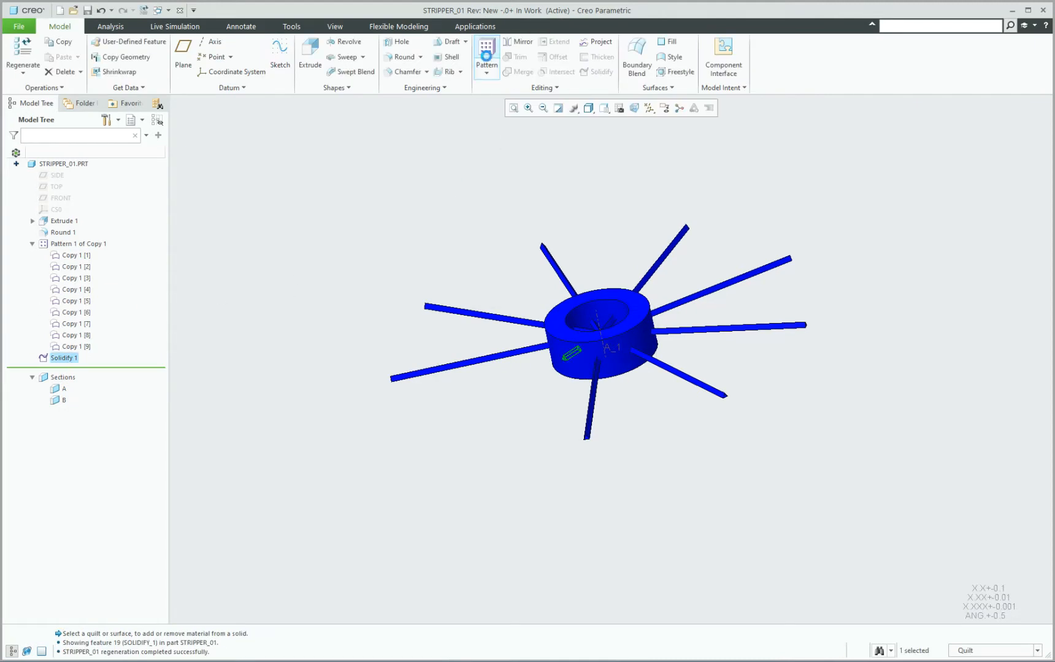
middle_click(458, 233)
left_click(327, 292)
mouse_move(471, 313)
middle_mouse_down()
mouse_move(498, 303)
mouse_move(512, 273)
mouse_move(464, 313)
middle_mouse_up()
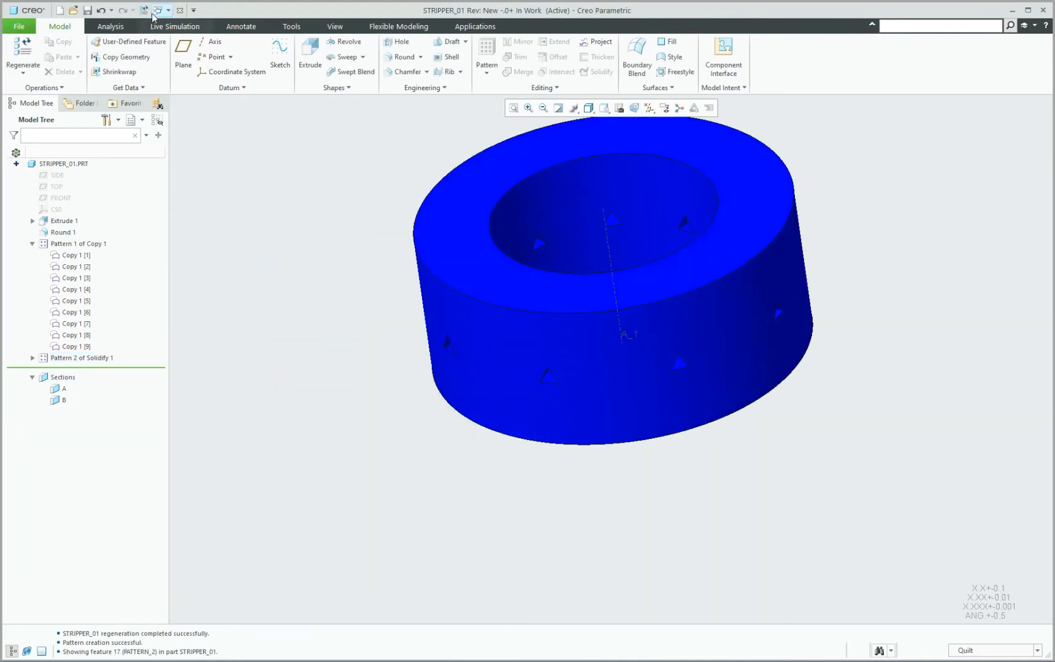
Close the STRIPPER_01 window to return to the SIDE_MOTION assembly and activate POST_01.
left_click(179, 9)
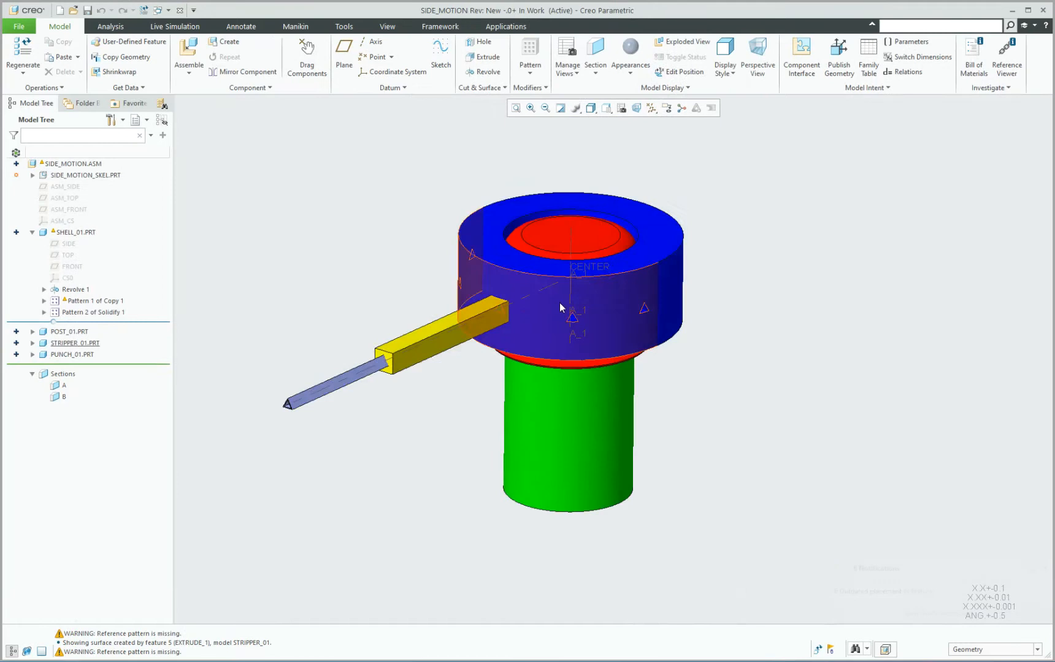
scroll(559, 303, "up", 5)
scroll(459, 315, "down", 5)
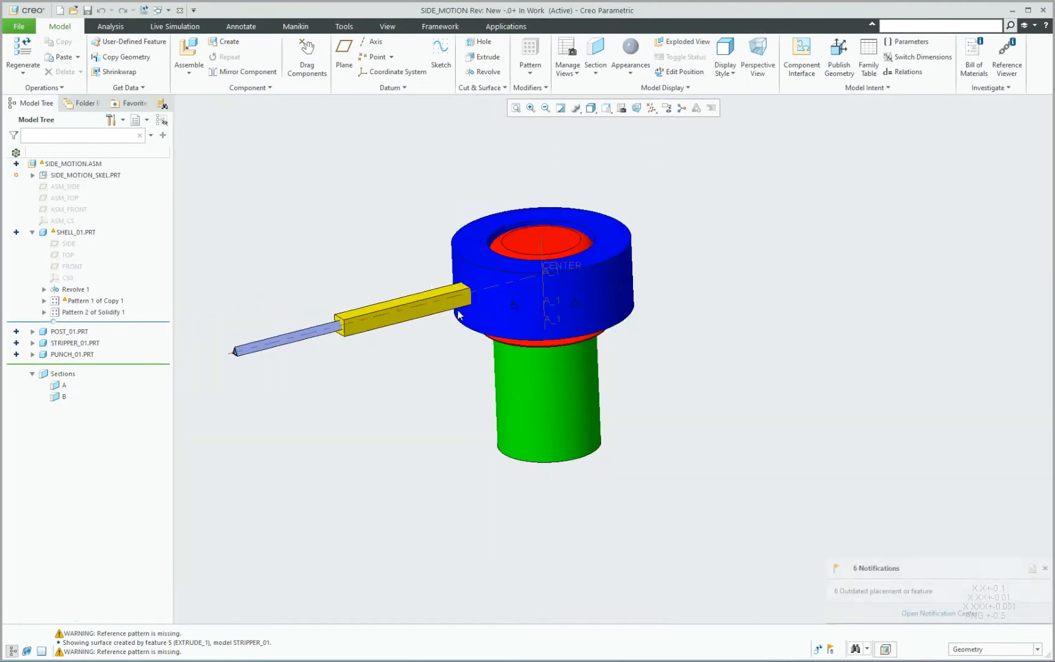
left_click(530, 386)
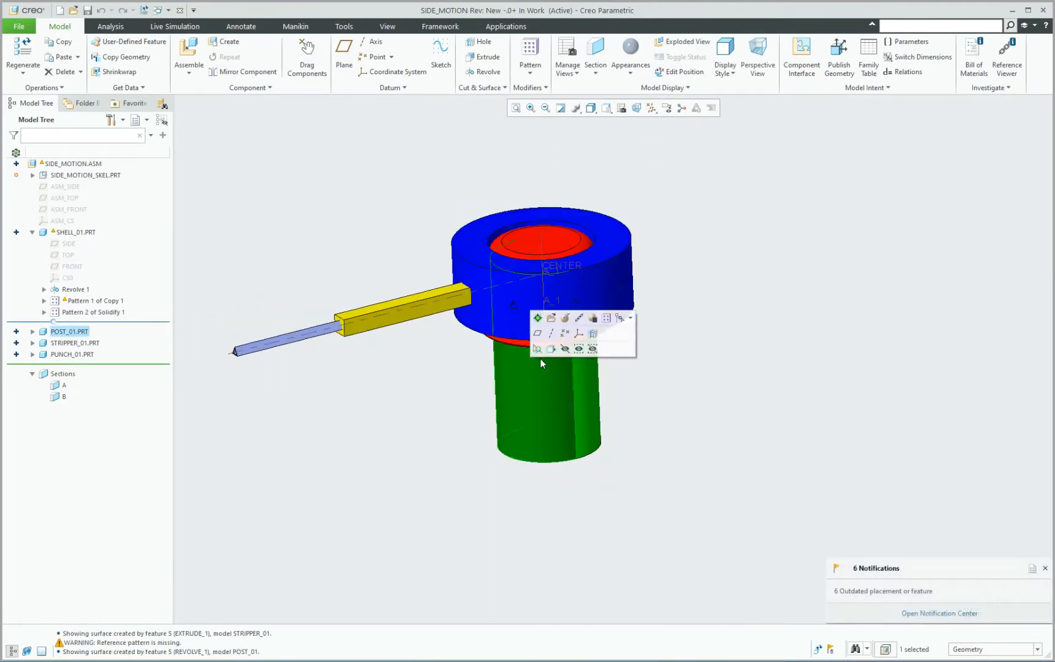
left_click(538, 318)
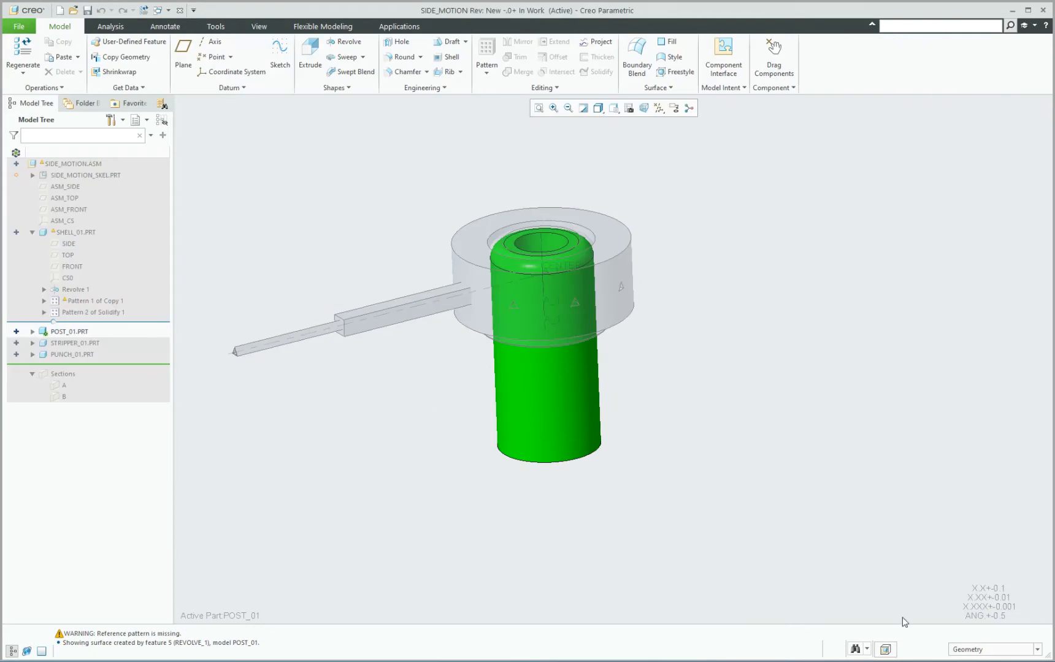
Restrict selection to quilts and copy the skeleton's middle nested triangular quilt into POST_01.
left_click(989, 650)
left_click(975, 589)
scroll(233, 336, "up", 8)
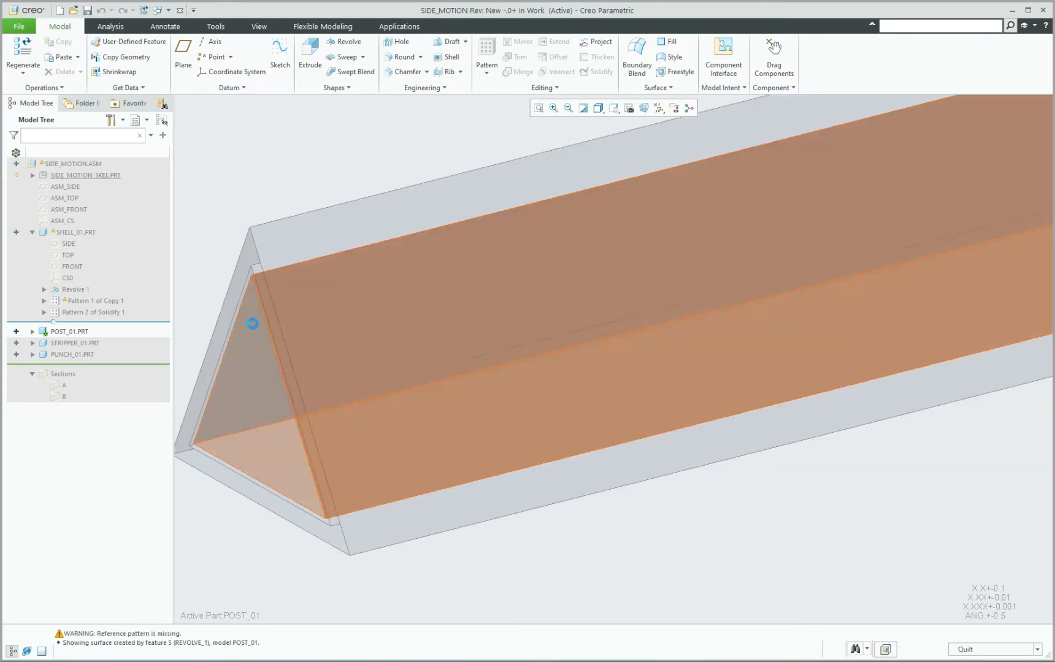
left_click(254, 324)
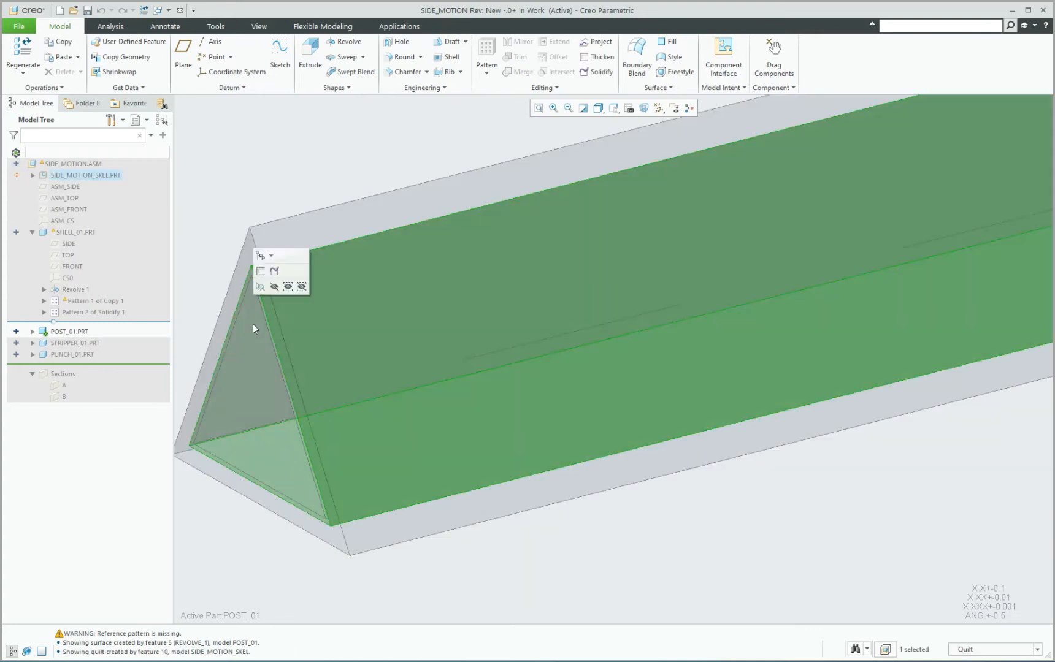
scroll(443, 378, "down", 6)
key("ctrl+c")
key("ctrl+v")
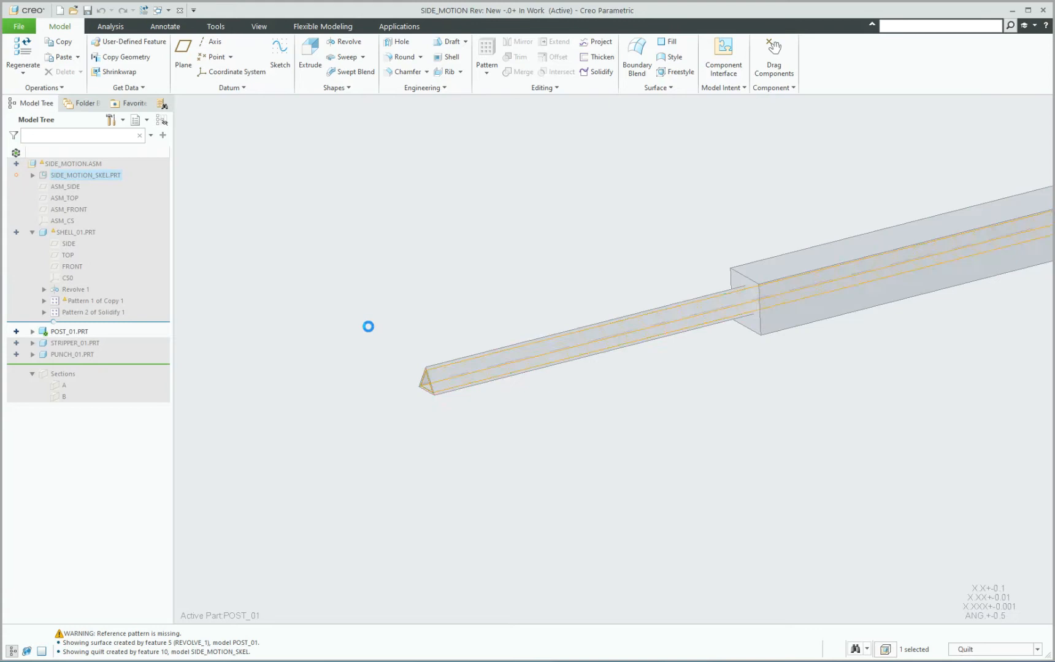
middle_click(366, 326)
scroll(362, 334, "down", 6)
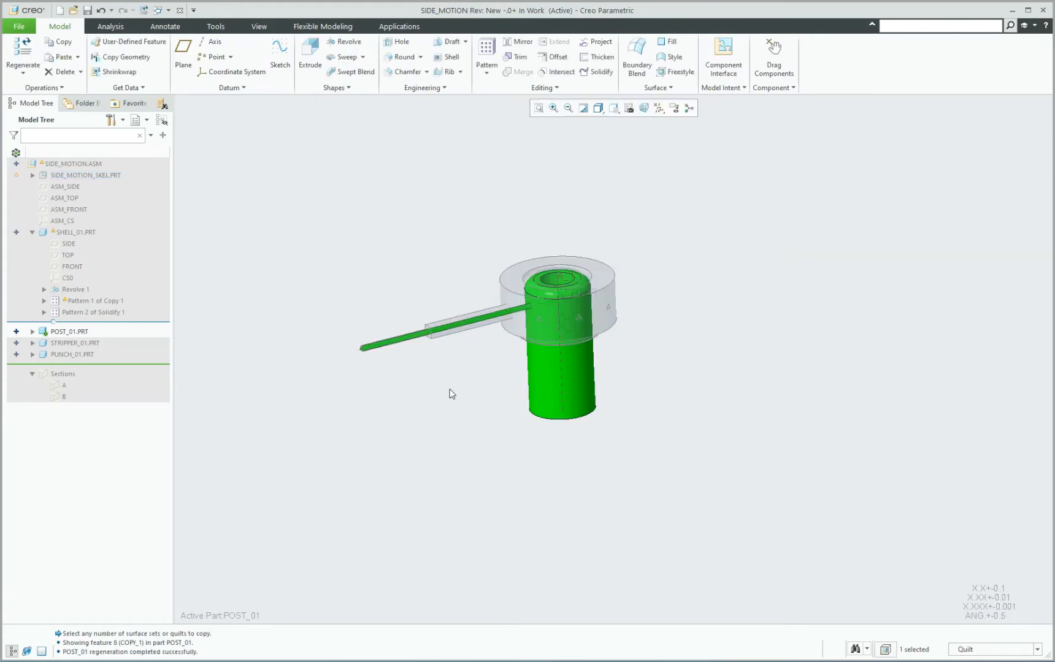
Create a reference pattern of Copy 1 in POST_01 so the copied quilt repeats at all nine skeleton positions.
left_click(33, 332)
left_click(72, 401)
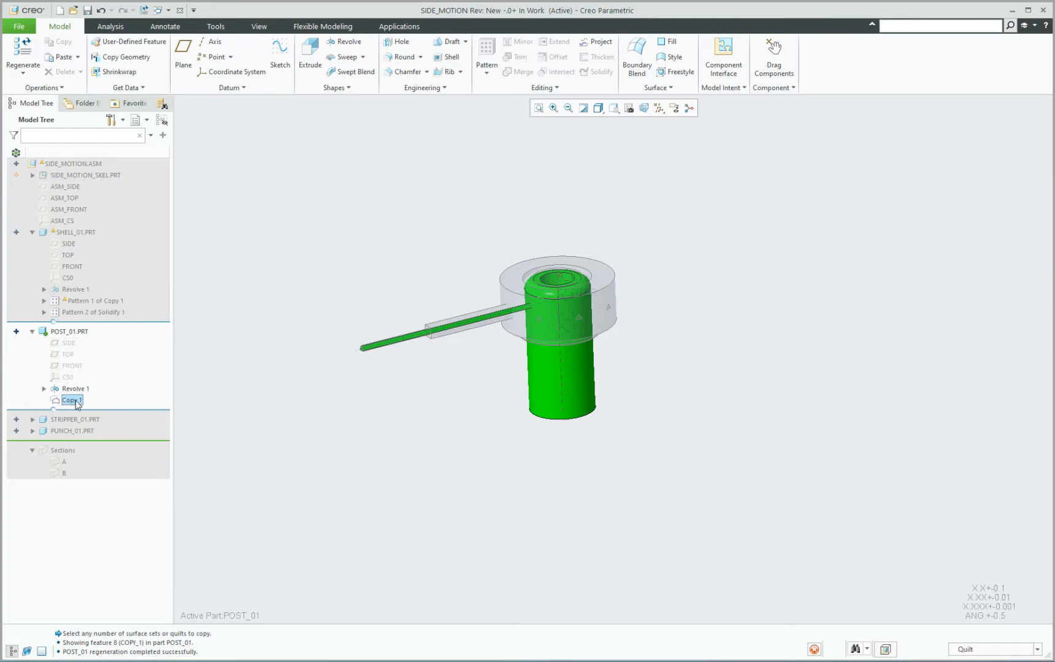
left_click(487, 55)
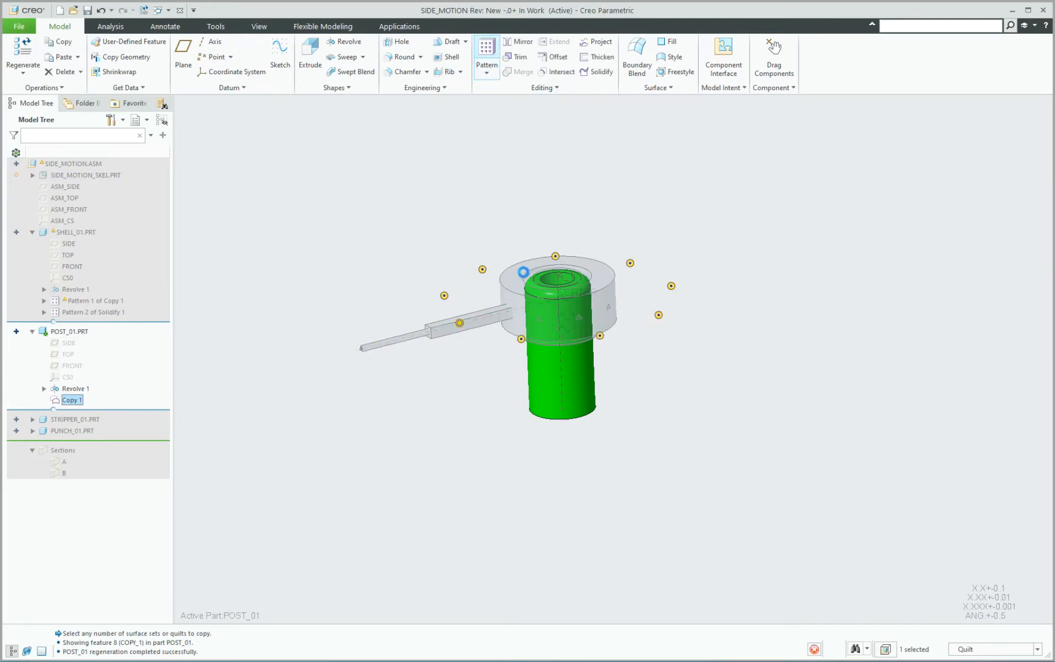
middle_click(431, 239)
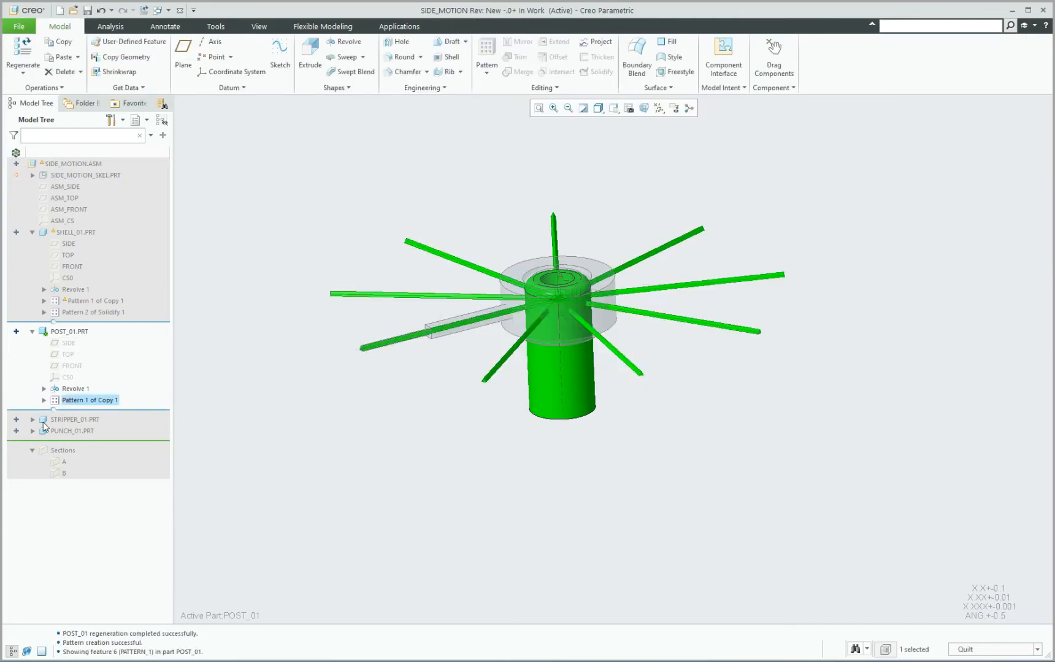
left_click(385, 436)
Solidify the quilt of Copy 1 [1] in POST_01 as a material removal, flipping the tool direction to cut an opening into the post.
scroll(378, 333, "down", 3)
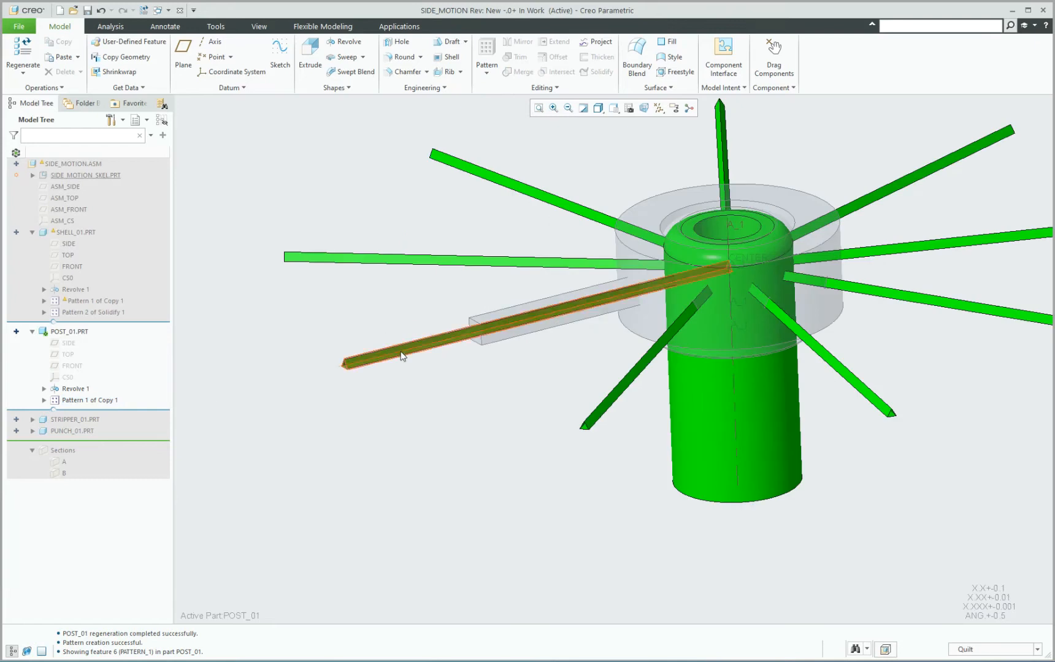
scroll(369, 356, "down", 6)
scroll(257, 394, "down", 3)
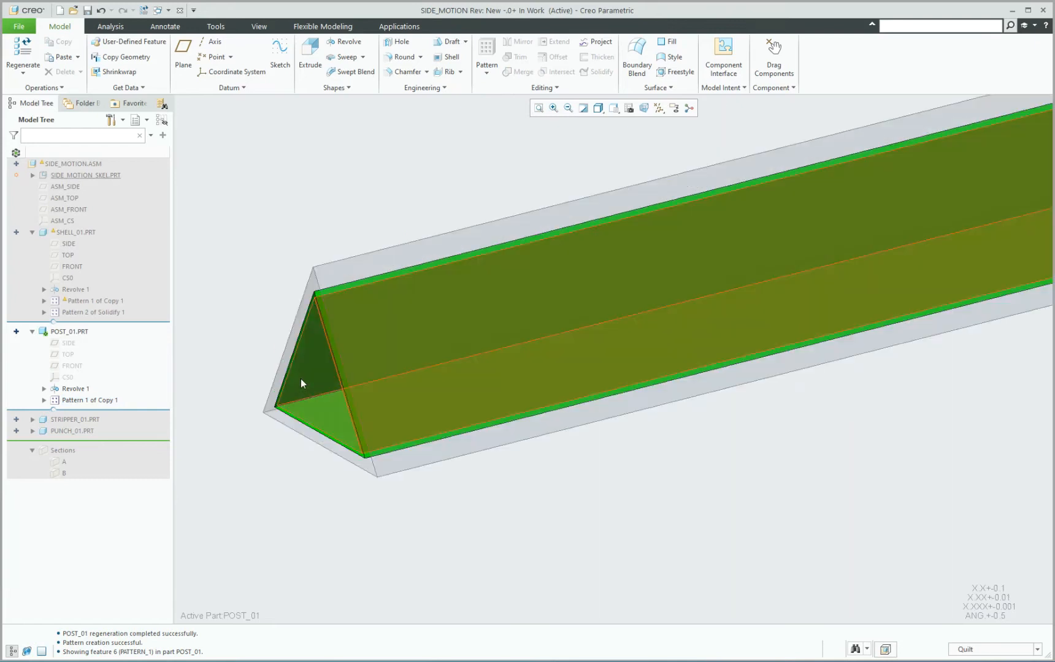
scroll(334, 347, "down", 1)
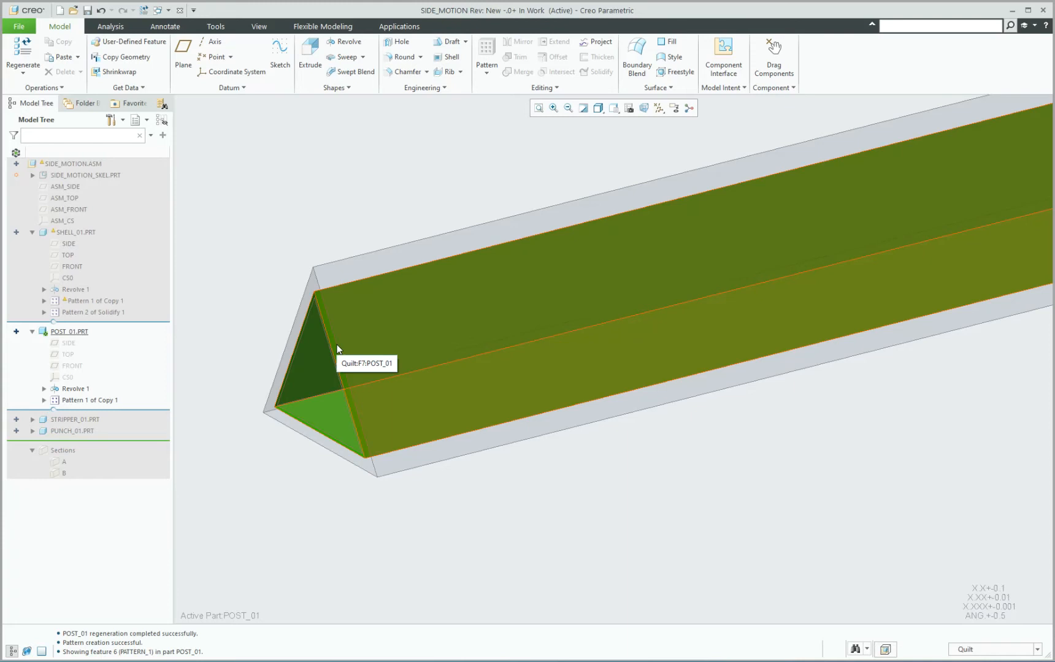
left_click(337, 350)
scroll(316, 368, "up", 5)
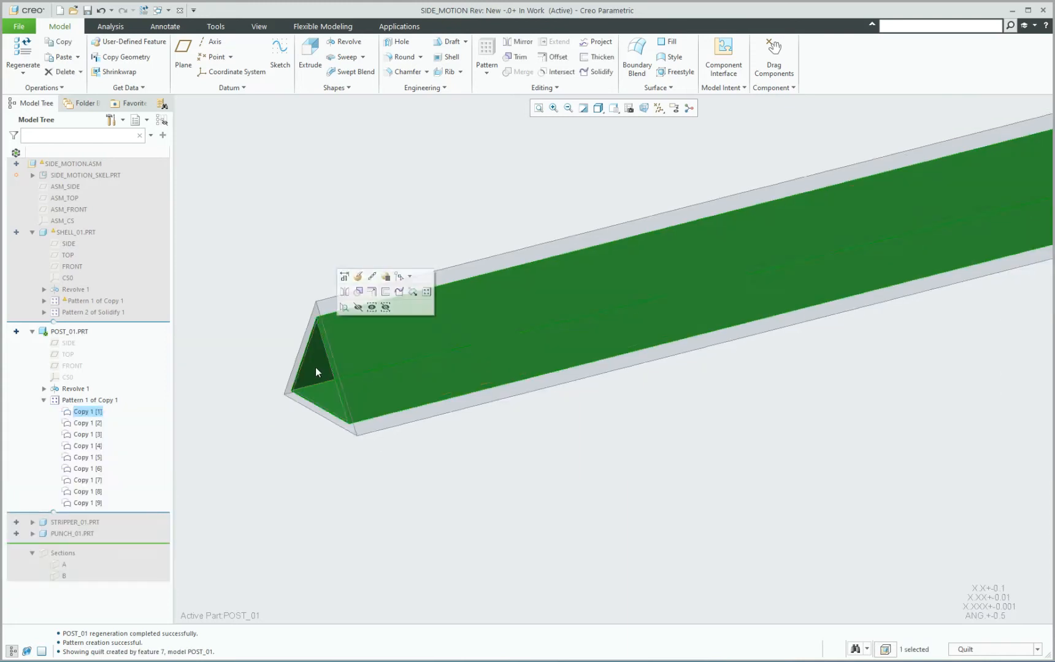
left_click(604, 69)
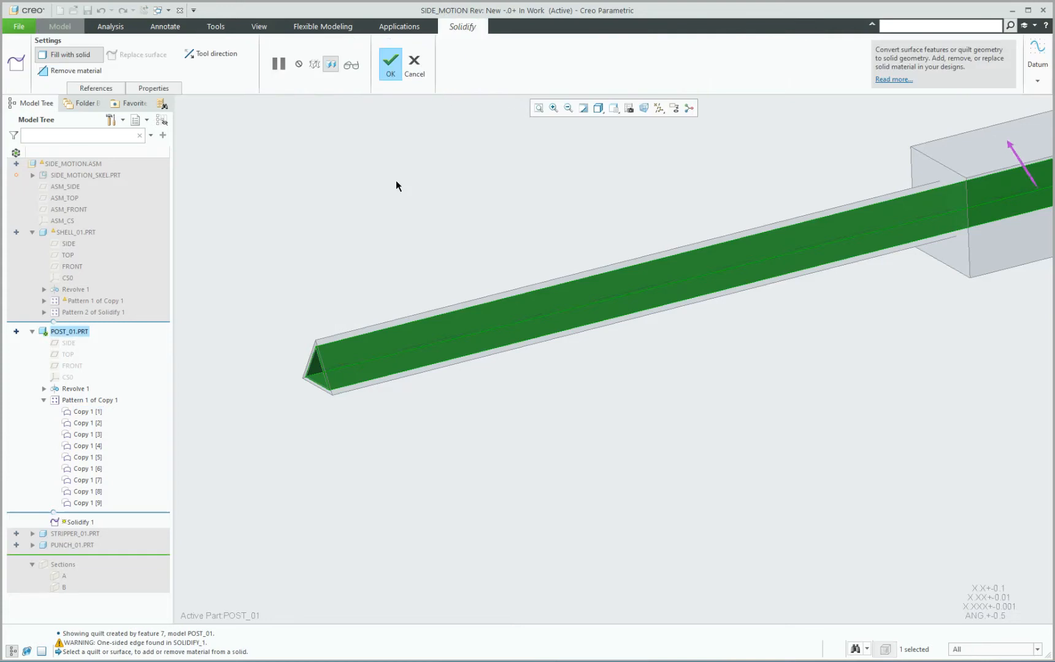
scroll(396, 181, "up", 3)
left_click(77, 70)
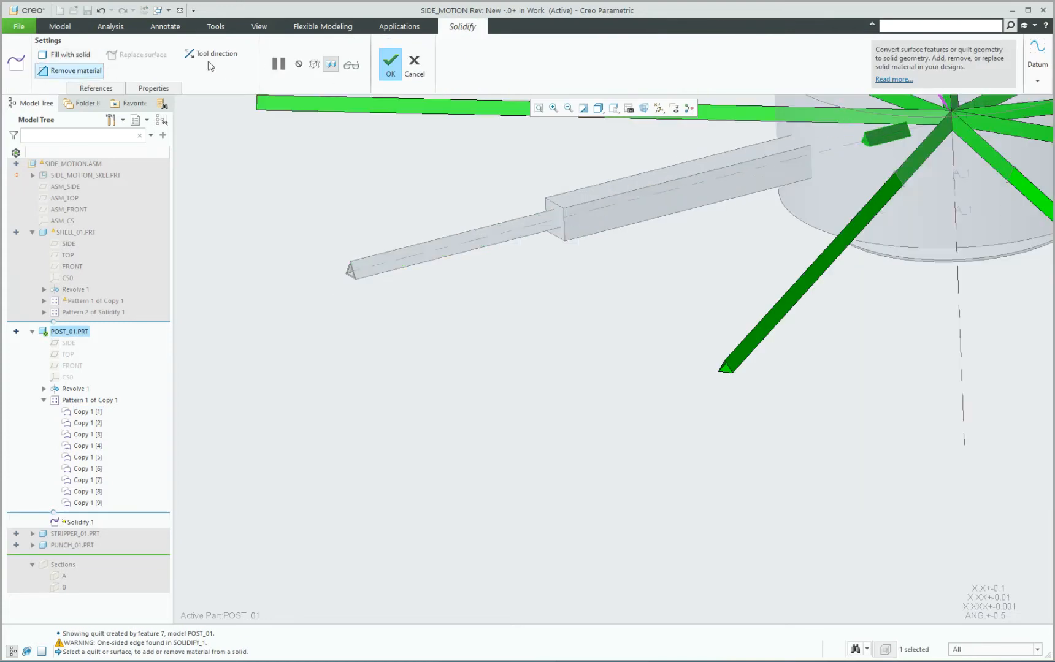
left_click(191, 54)
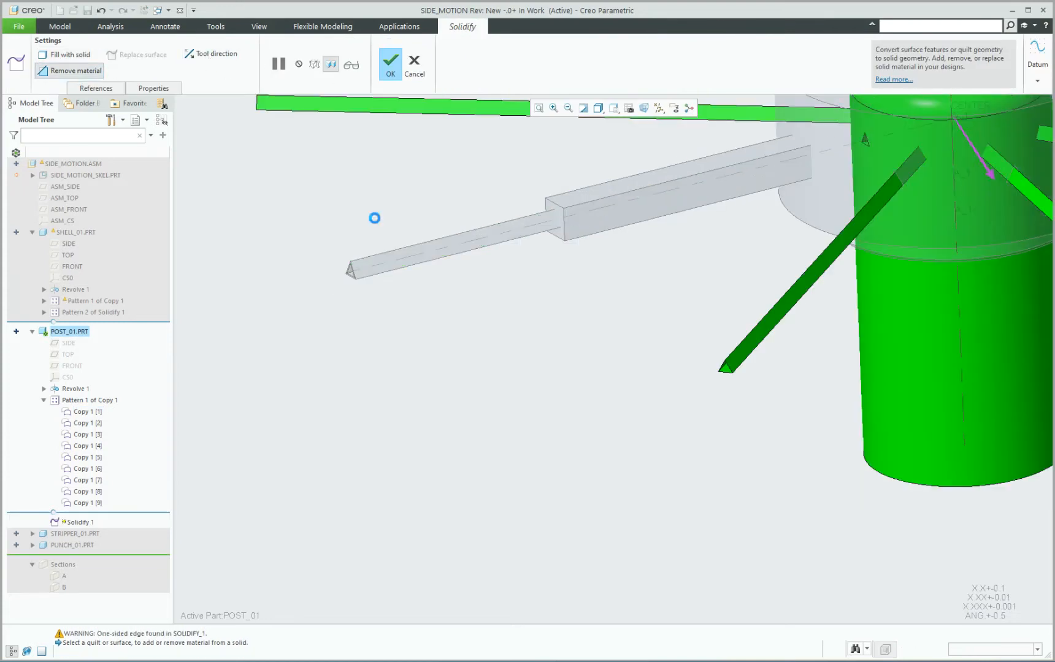
Set the selection filter to Feature and try to pattern the Solidify 1 cut in POST_01.
left_click(76, 515)
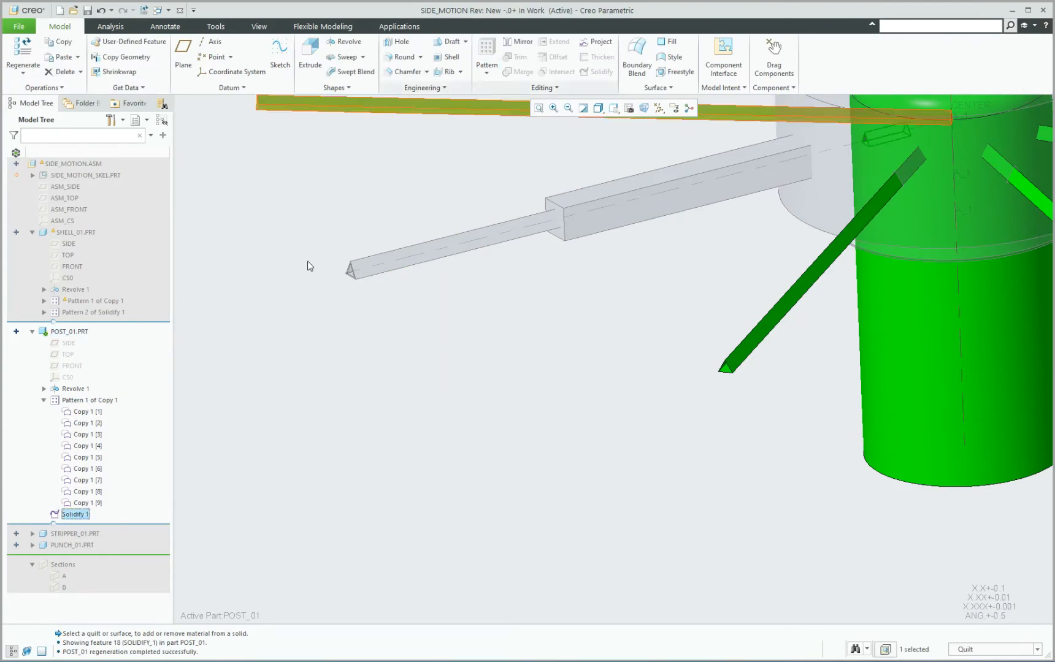
left_click(258, 313)
scroll(245, 318, "up", 3)
scroll(258, 389, "down", 2)
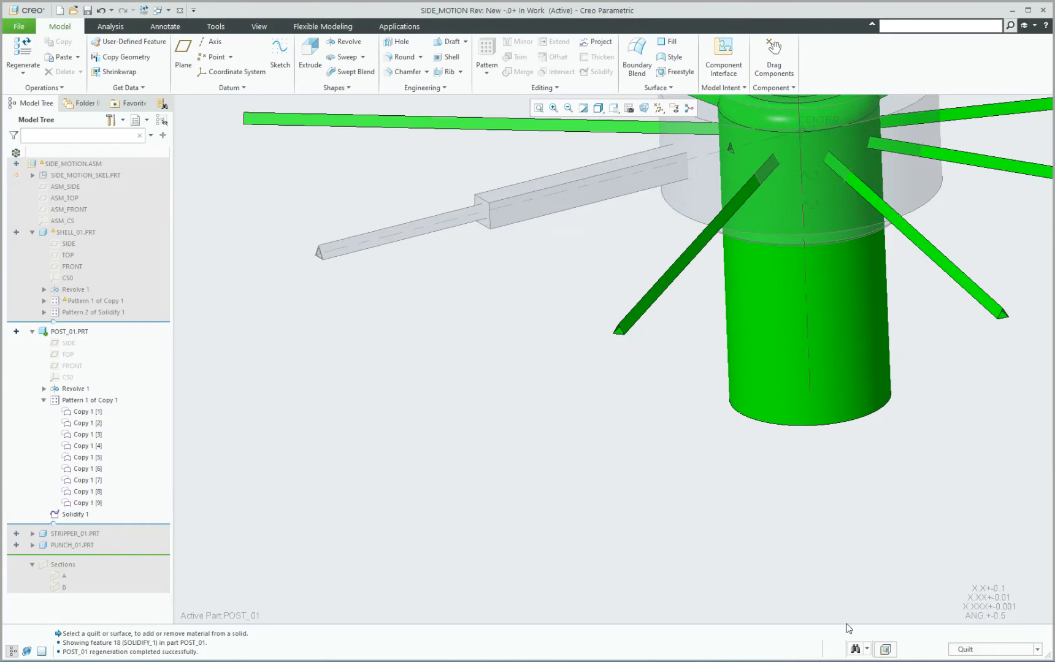
left_click(994, 649)
left_click(968, 571)
scroll(473, 405, "up", 2)
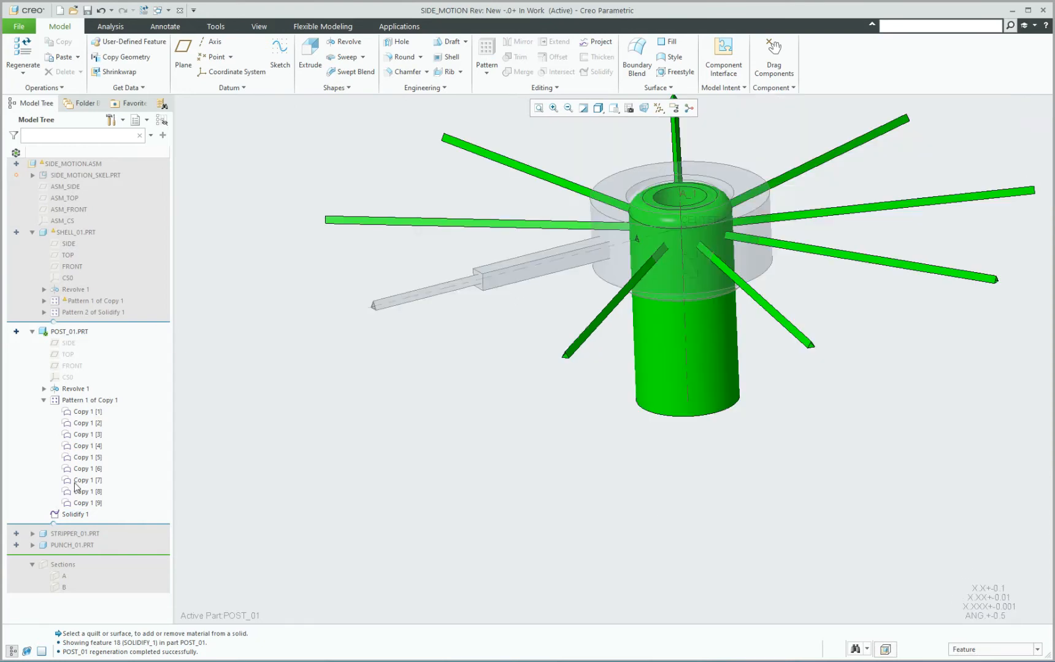
left_click(76, 516)
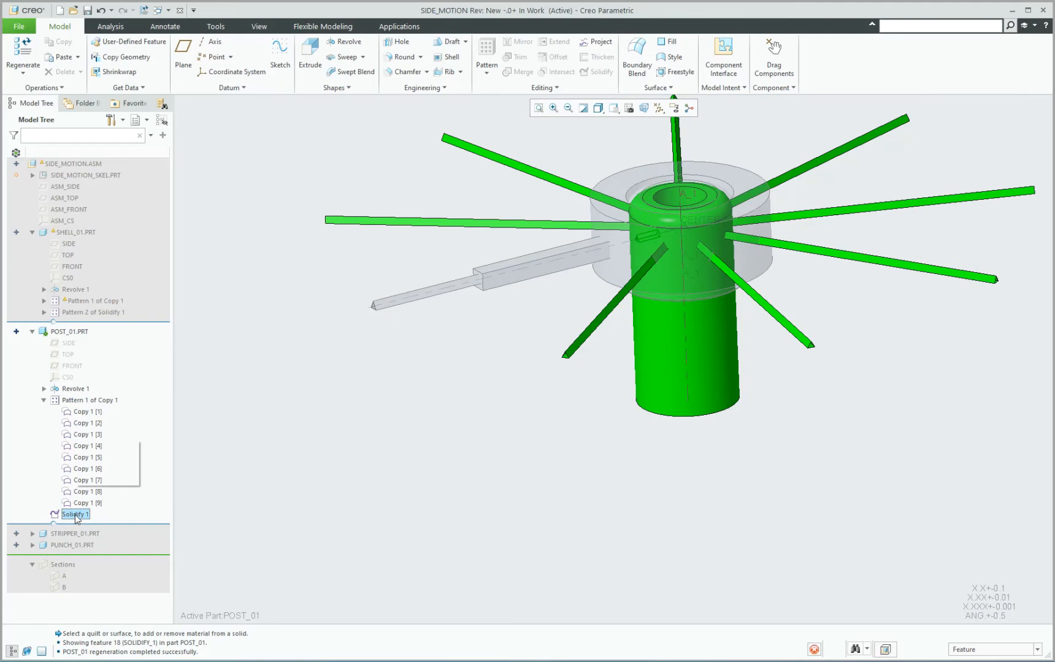
left_click(487, 73)
left_click(491, 75)
left_click(490, 74)
left_click(491, 74)
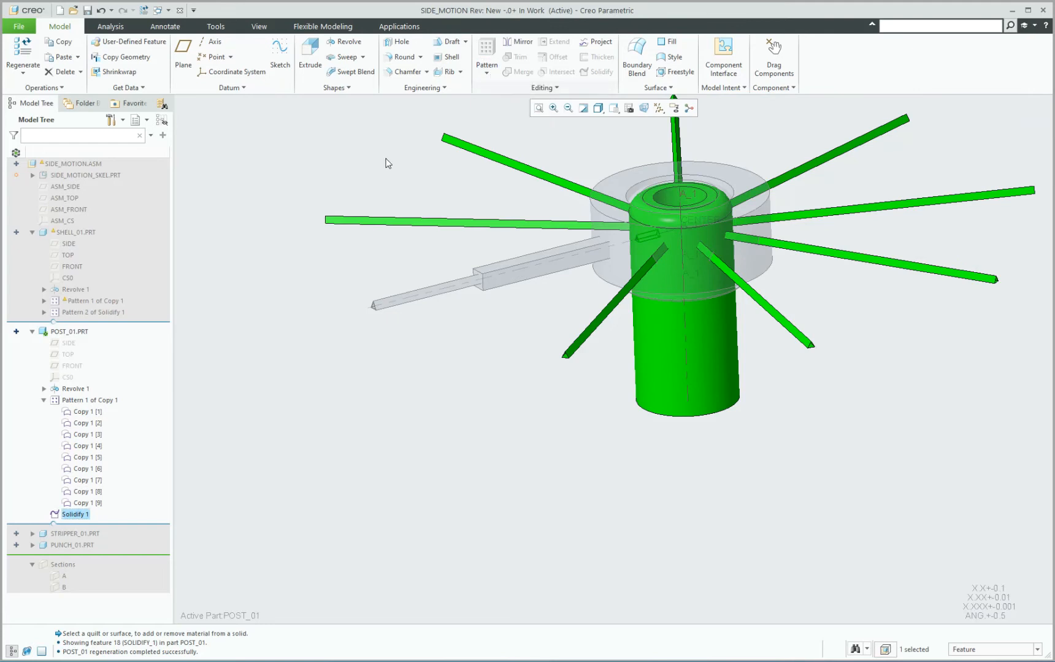
left_click(395, 179)
Check the post's Solidify 1 and Copy 1 [1] features, and open POST_01 in its own window.
mouse_move(371, 422)
middle_mouse_down()
mouse_move(412, 400)
mouse_move(402, 423)
middle_mouse_up()
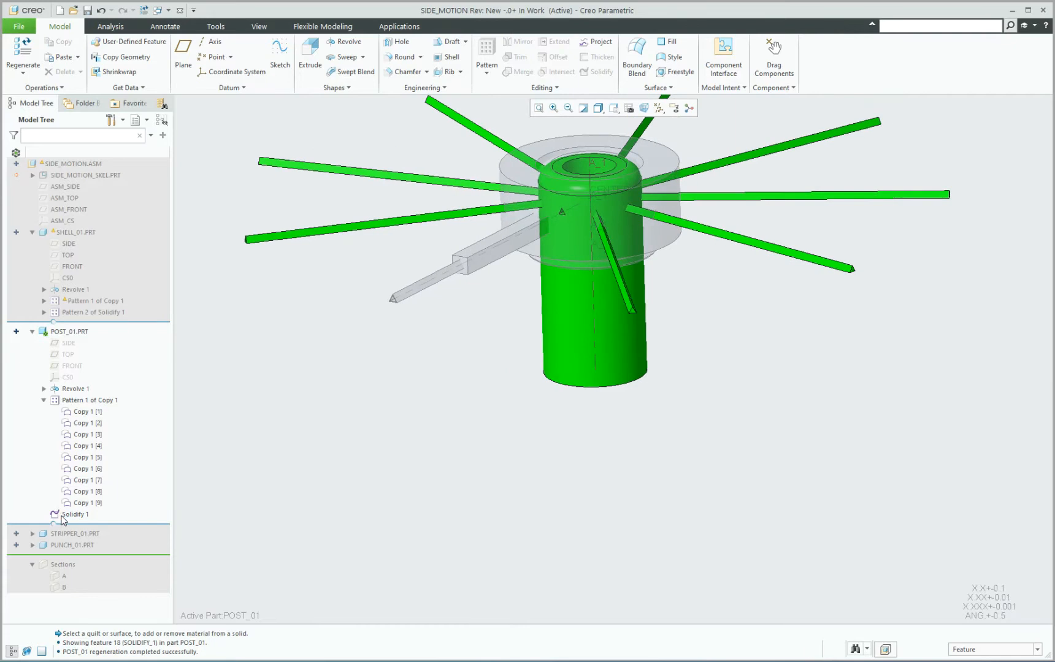
left_click(98, 413)
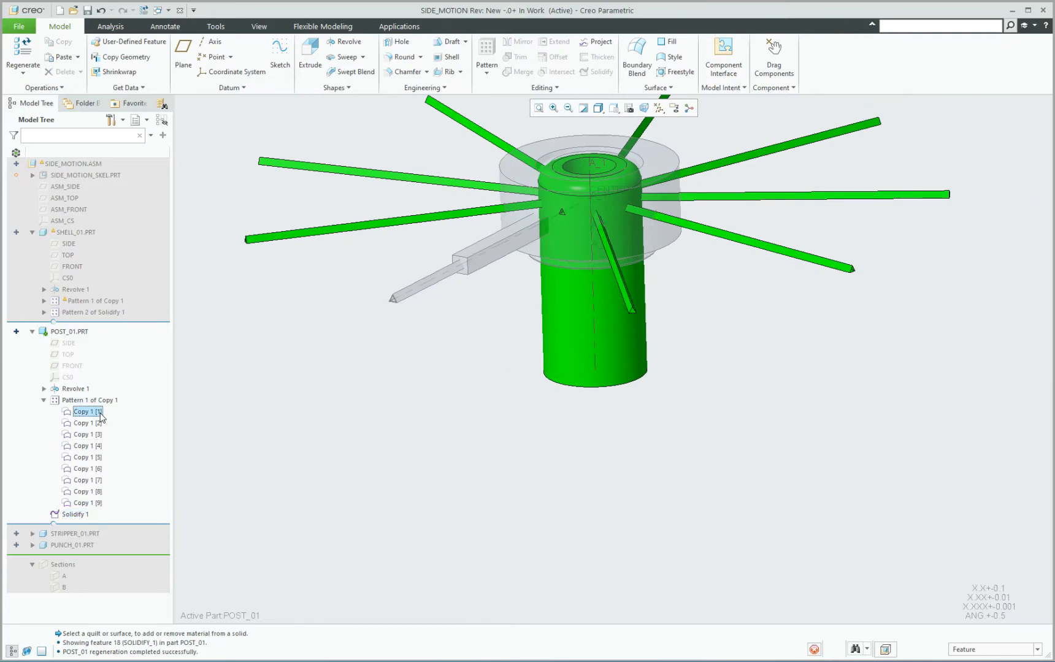
left_click(356, 419)
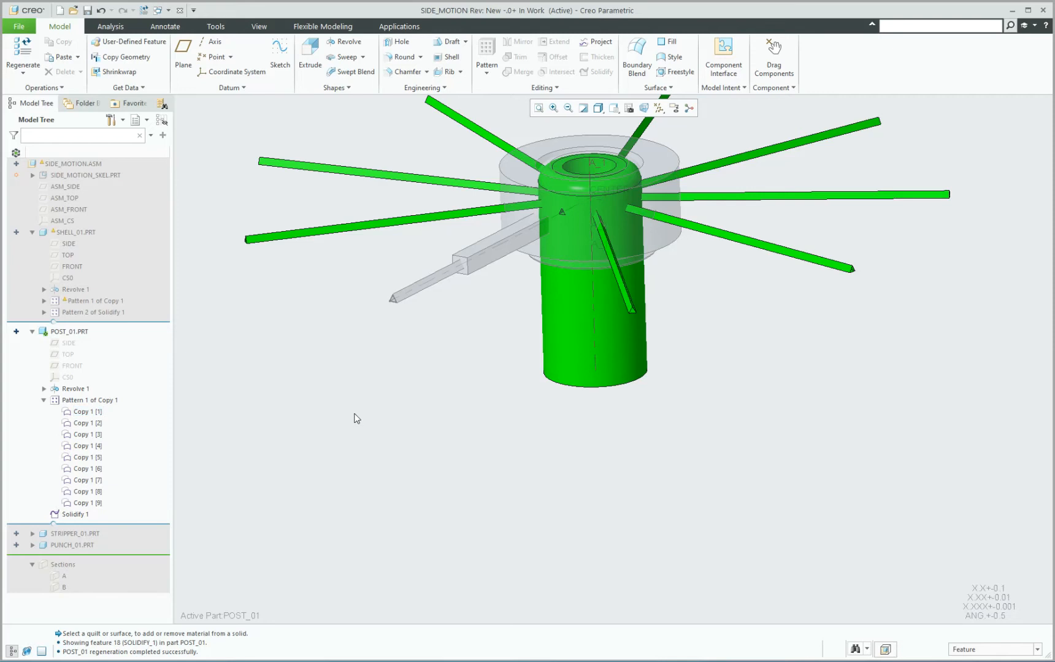
left_click(77, 332)
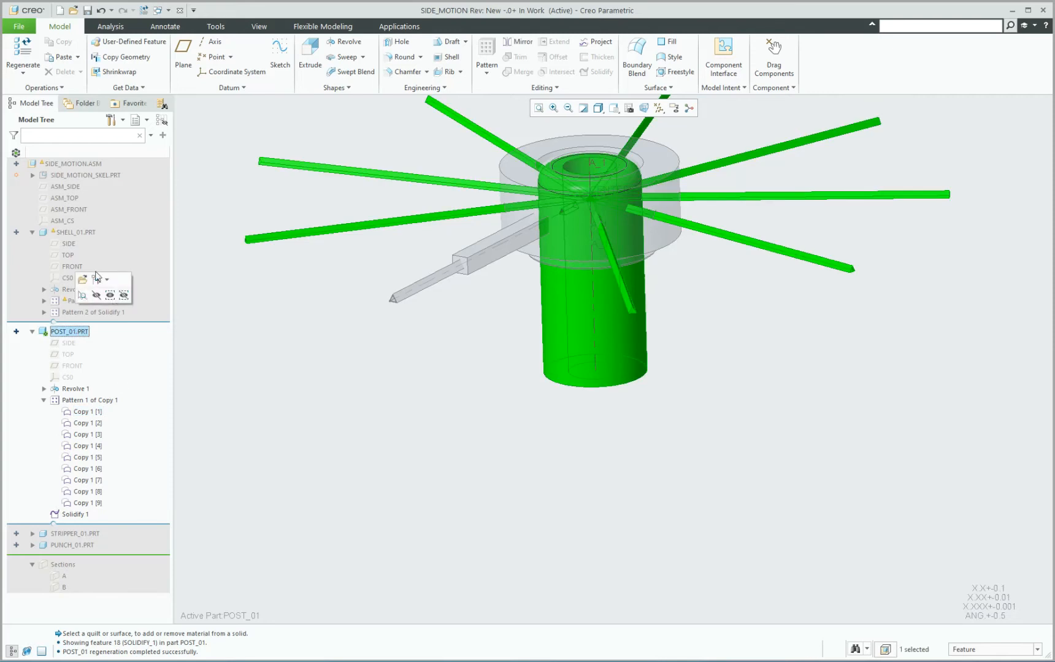
left_click(96, 278)
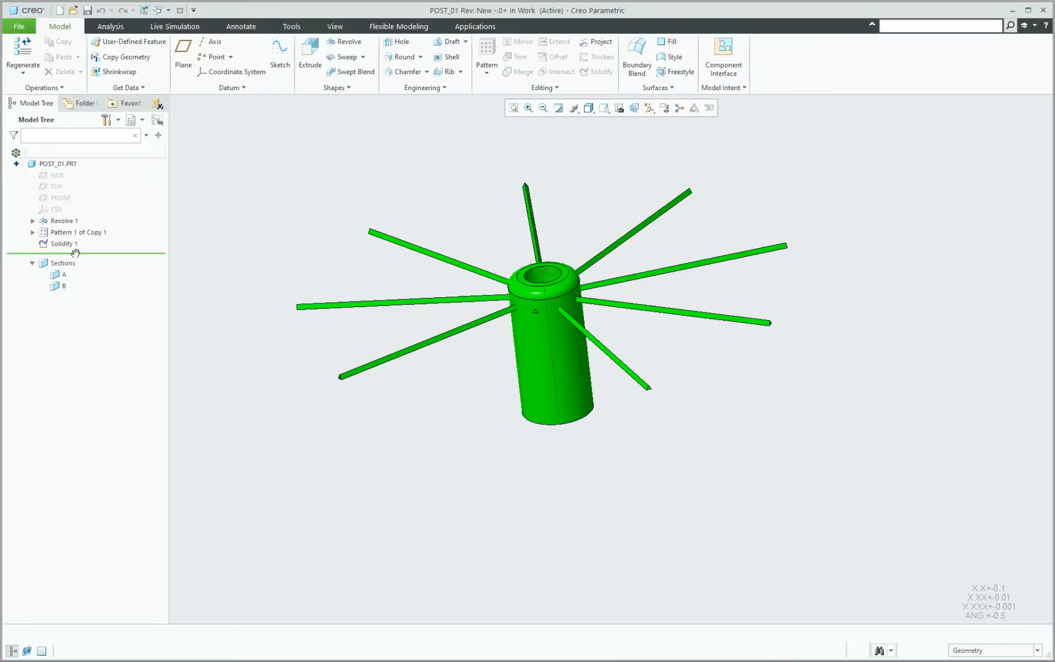
Roll the insertion point back before Solidify 1, check Copy 1 [1] in the expanded pattern, and return the insertion point to the end.
left_click(75, 248)
left_click_drag(75, 256, 79, 241)
mouse_move(518, 328)
middle_mouse_down()
mouse_move(541, 310)
mouse_move(540, 284)
mouse_move(529, 341)
middle_mouse_up()
left_click(33, 232)
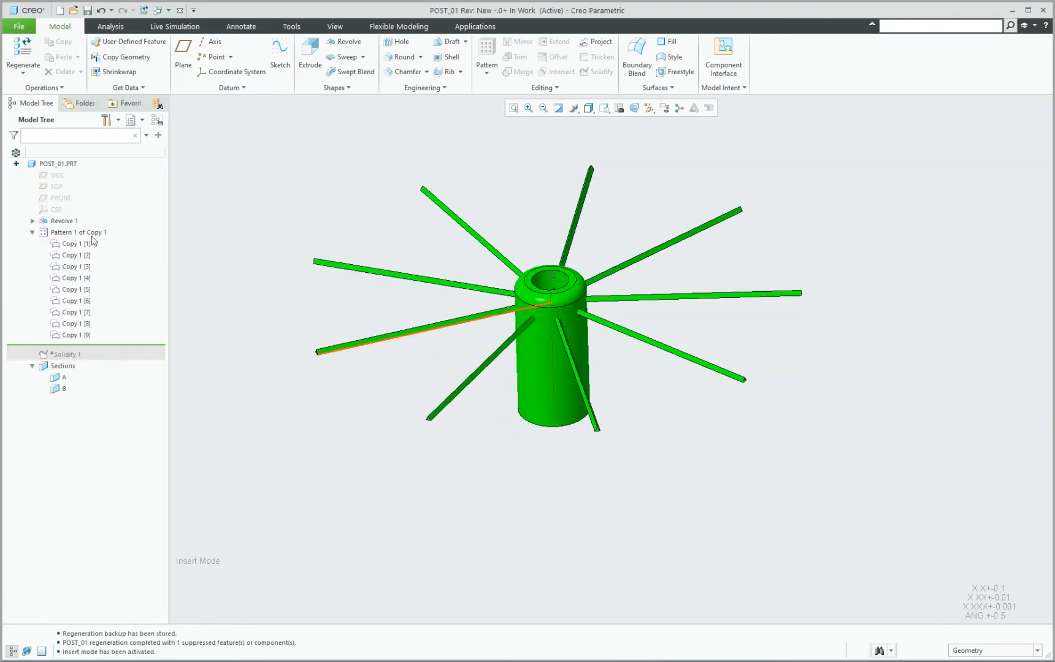
left_click(85, 244)
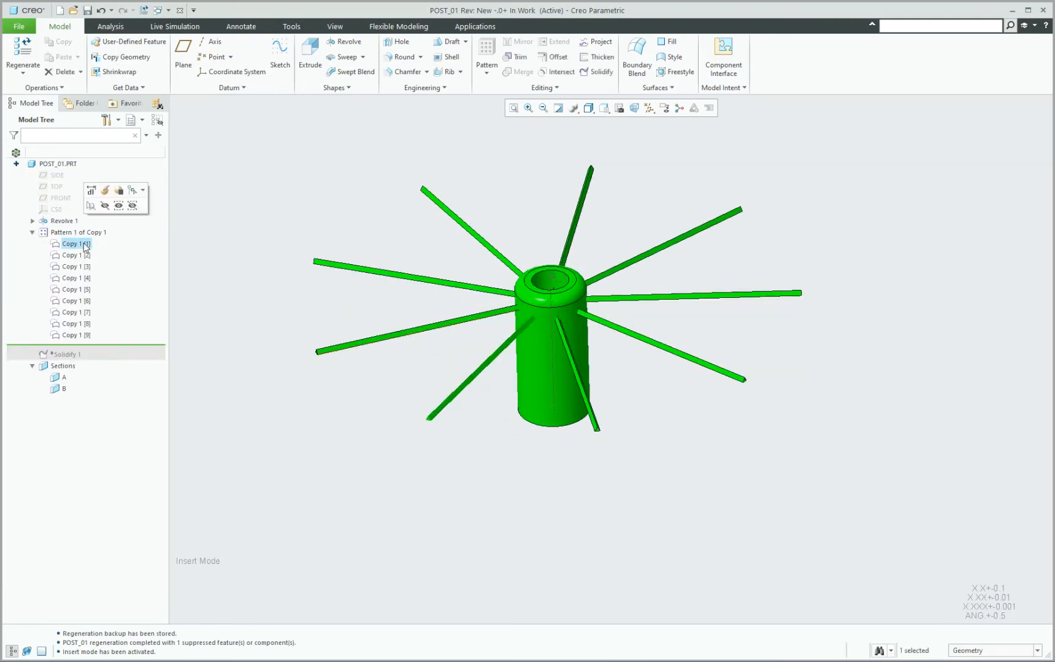
left_click(232, 279)
left_click_drag(72, 357, 73, 361)
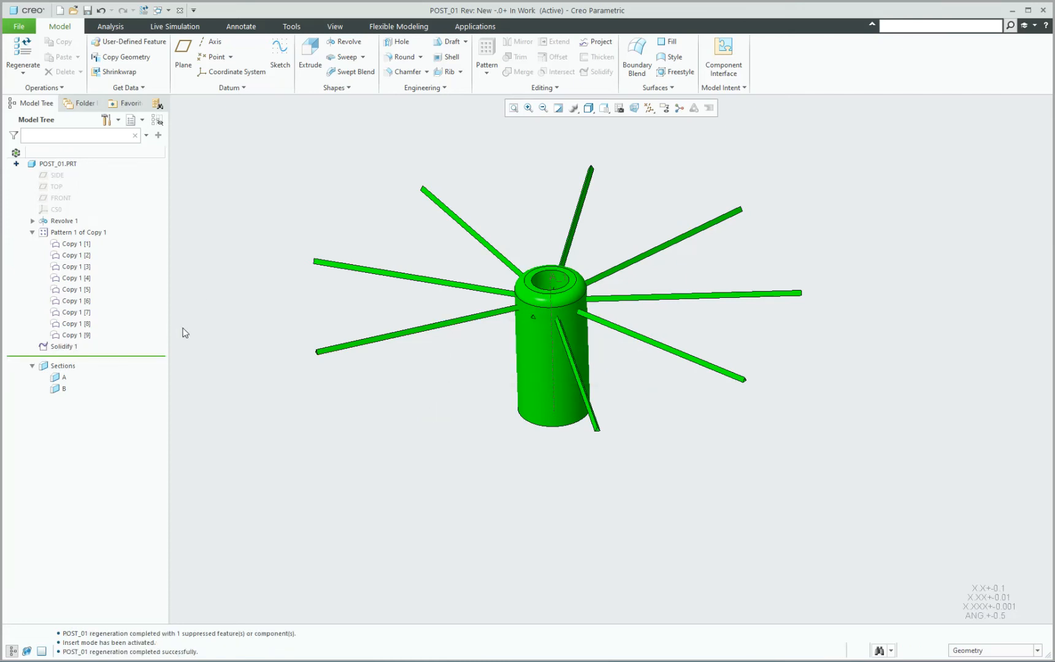
Pattern the Solidify 1 cut in POST_01 so it follows the copied quilt pattern, and return to the SIDE_MOTION assembly.
left_click(61, 347)
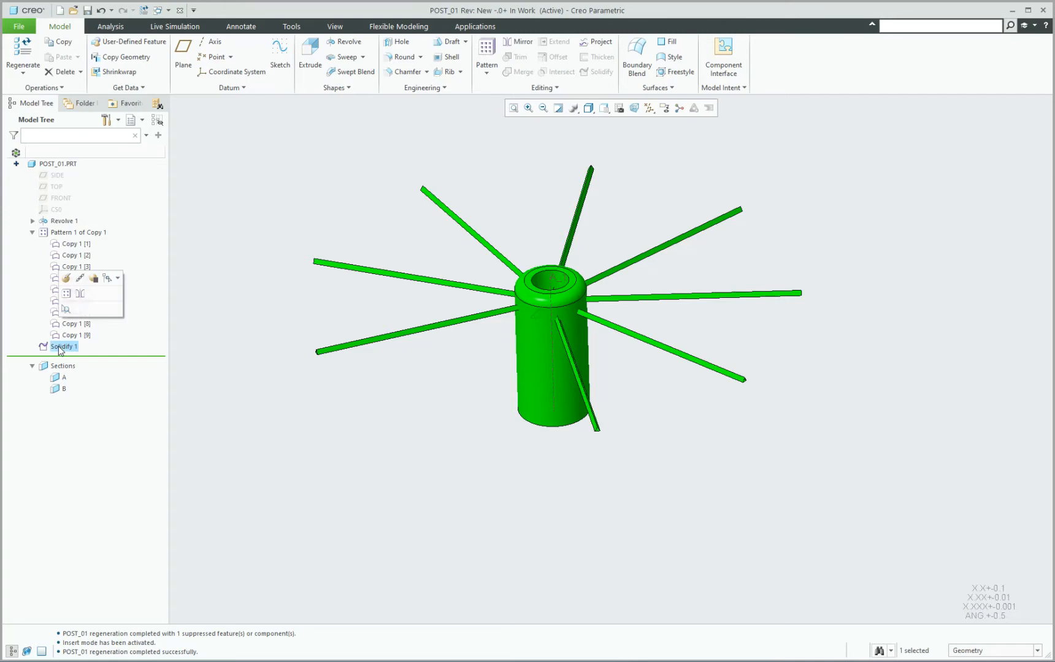
left_click(486, 56)
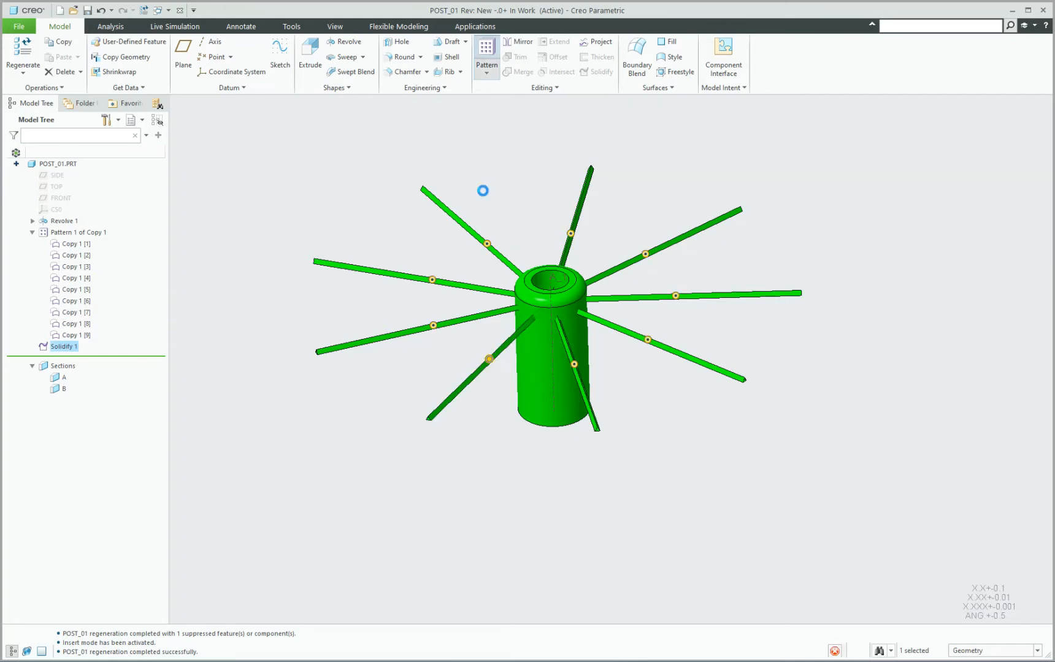
middle_click(528, 188)
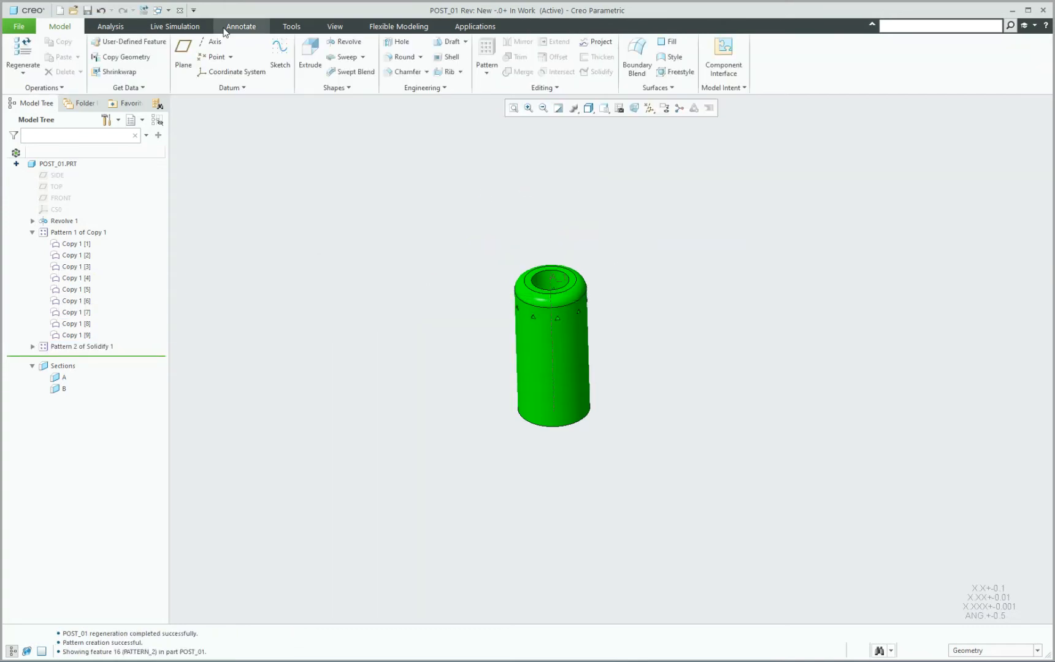
left_click(173, 9)
left_click(187, 20)
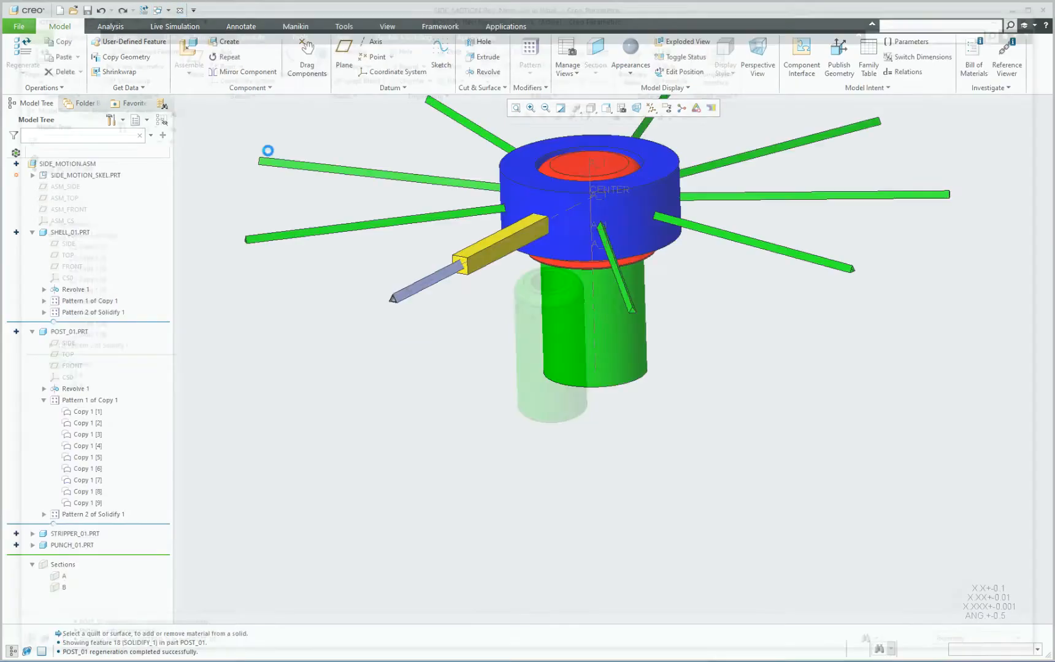
Turn off the datum axis display in the SIDE_MOTION assembly.
middle_click_drag(485, 239, 431, 277)
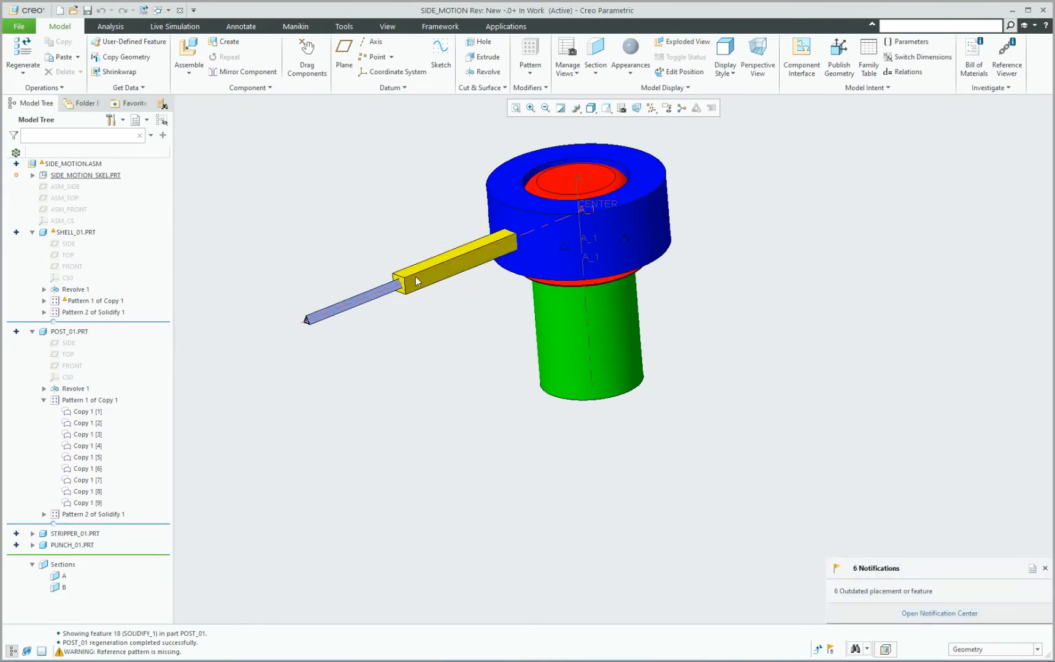
middle_click_drag(297, 239, 335, 248)
left_click(652, 108)
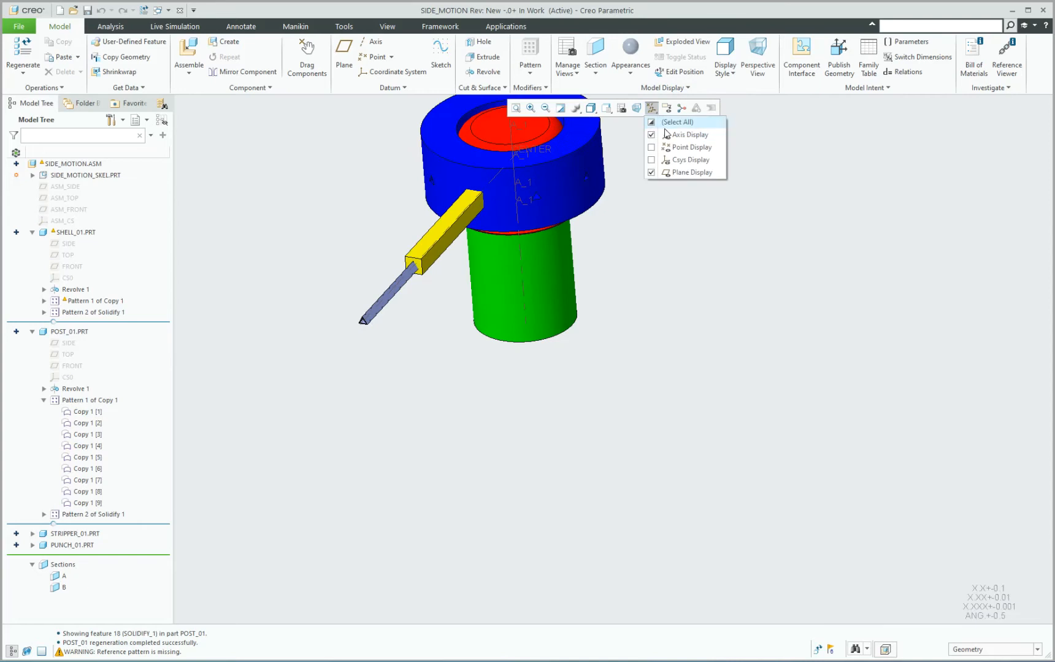
left_click(655, 135)
left_click(661, 258)
scroll(570, 415, "up", 2)
scroll(508, 254, "down", 2)
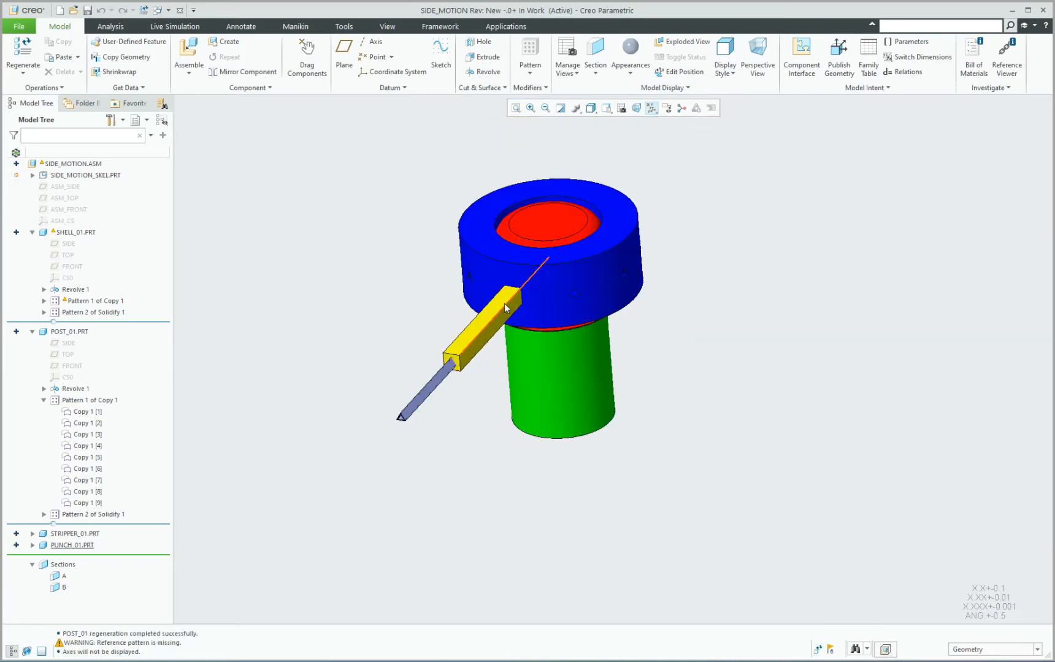
Collapse POST_01's features, edit the definition of PUNCH_01, and examine the references of its Coincident placement constraints.
left_click(32, 332)
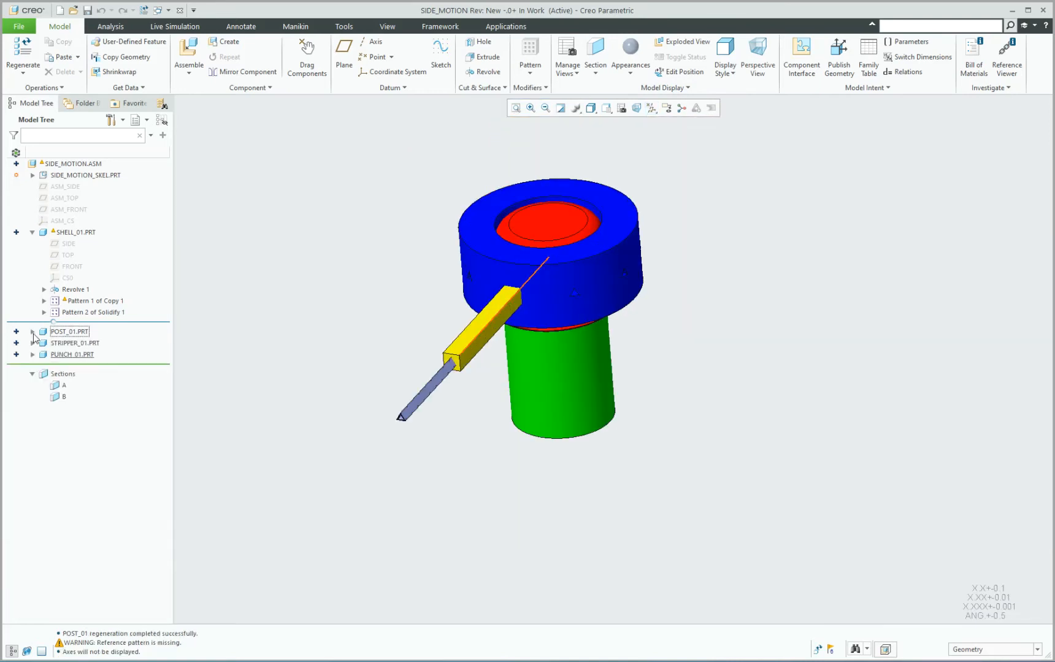
left_click(62, 355)
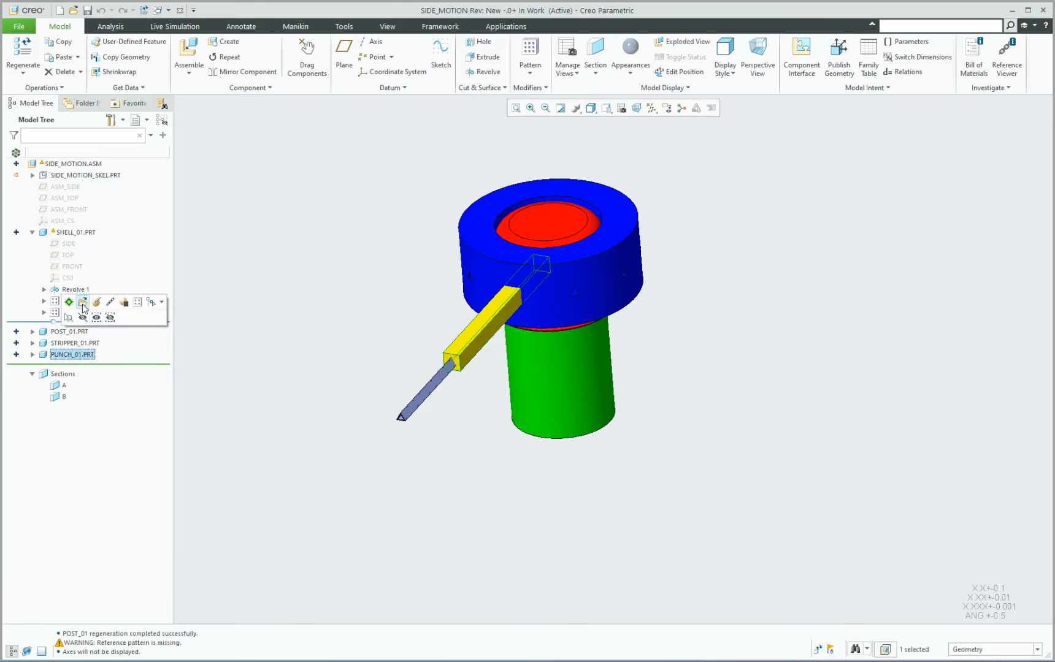
left_click(82, 302)
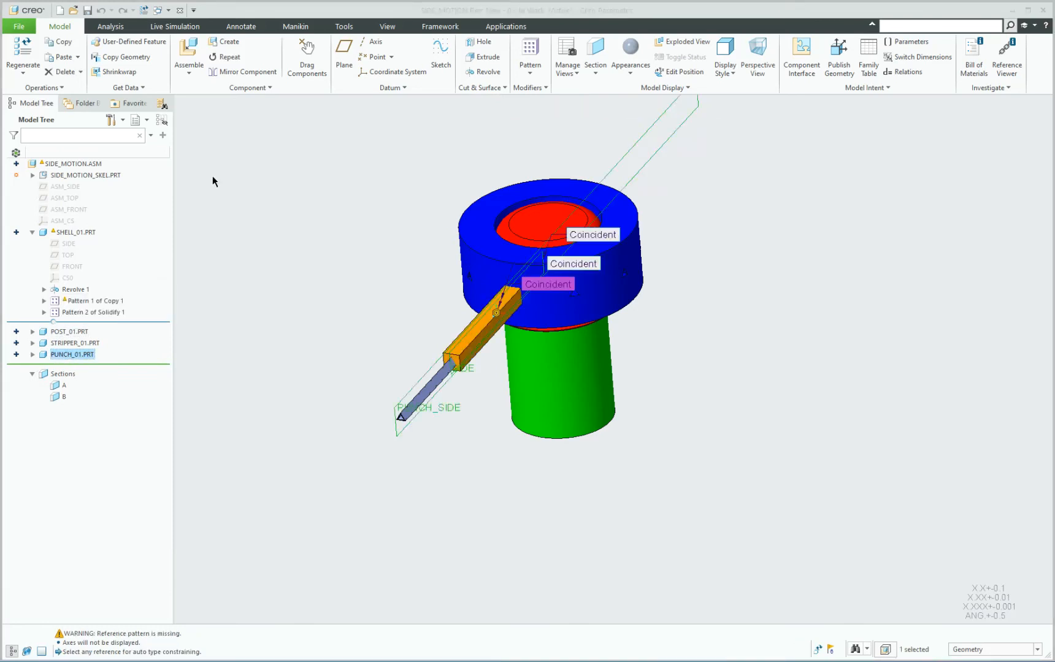
left_click(87, 92)
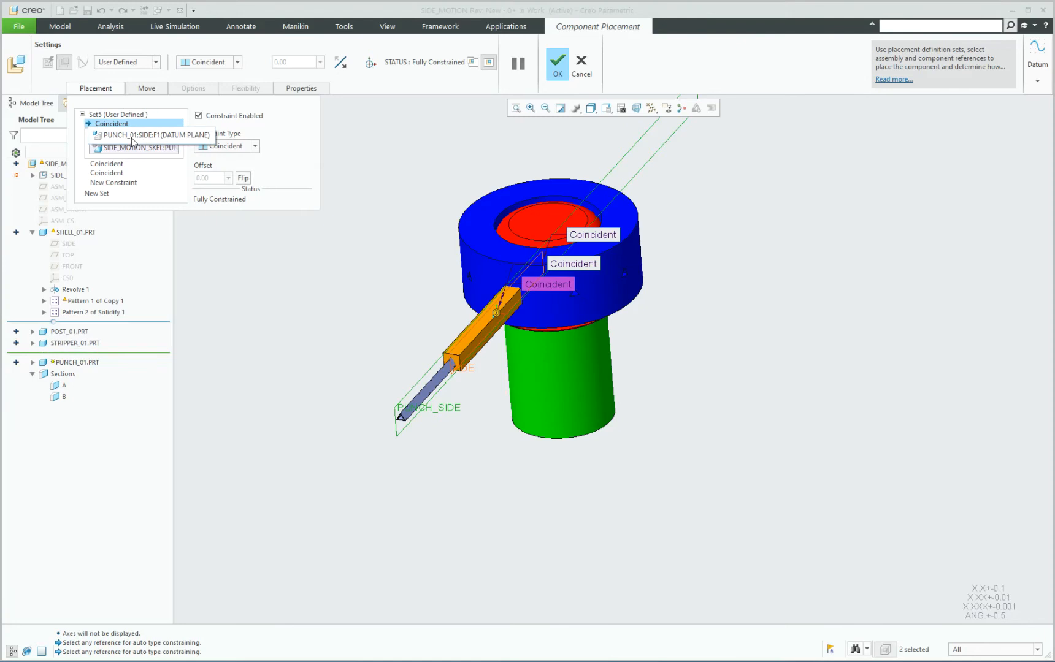
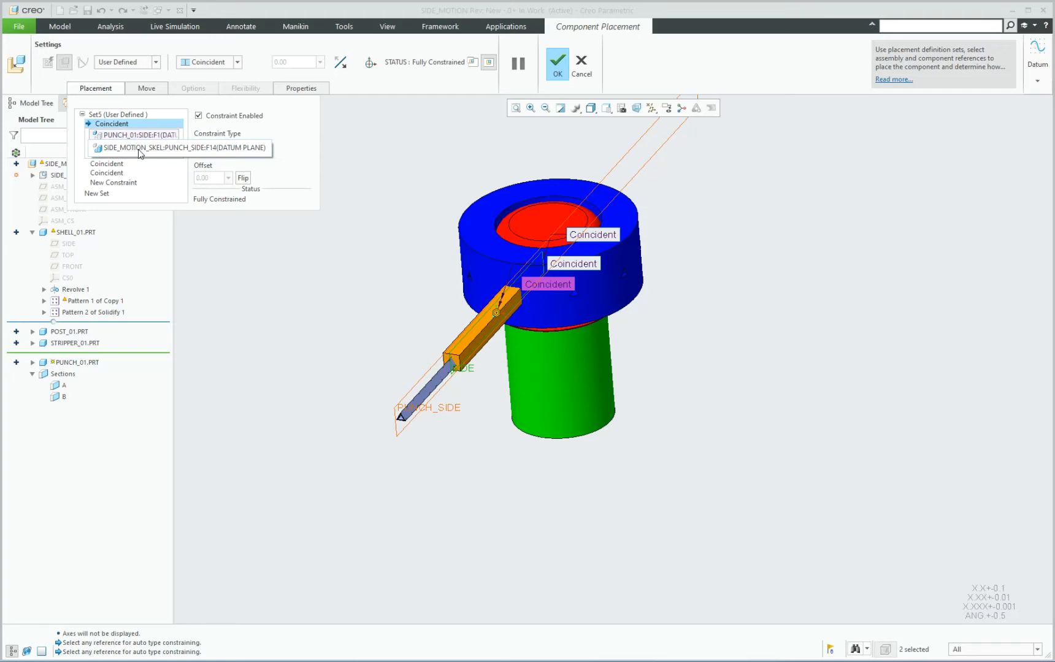
Examine the references of PUNCH_01's remaining two Coincident constraints and accept the component placement.
left_click(121, 164)
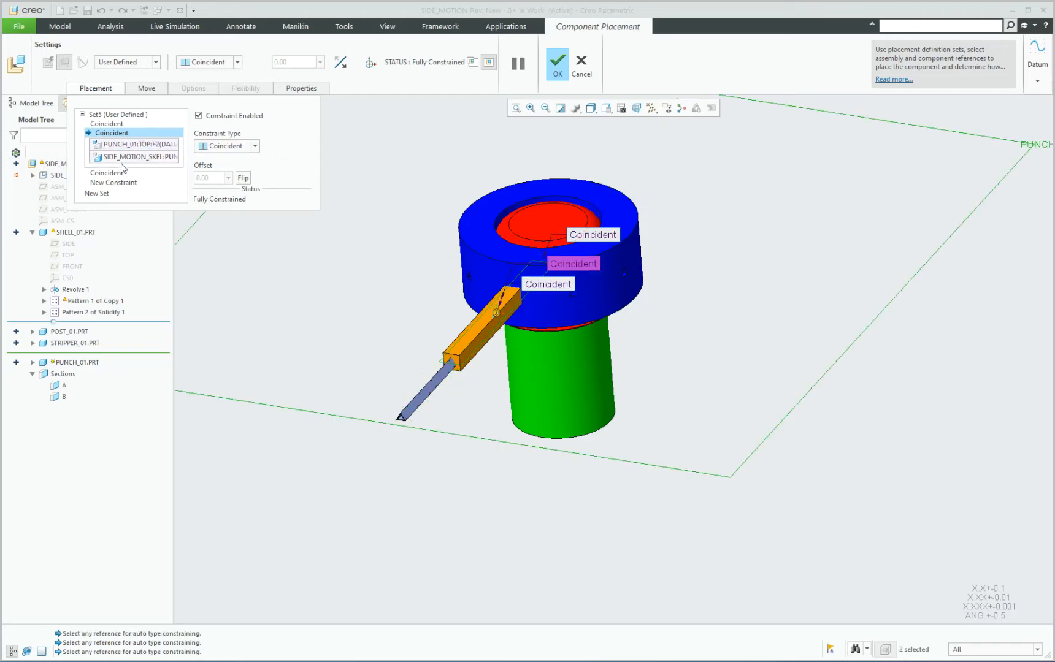
left_click(122, 173)
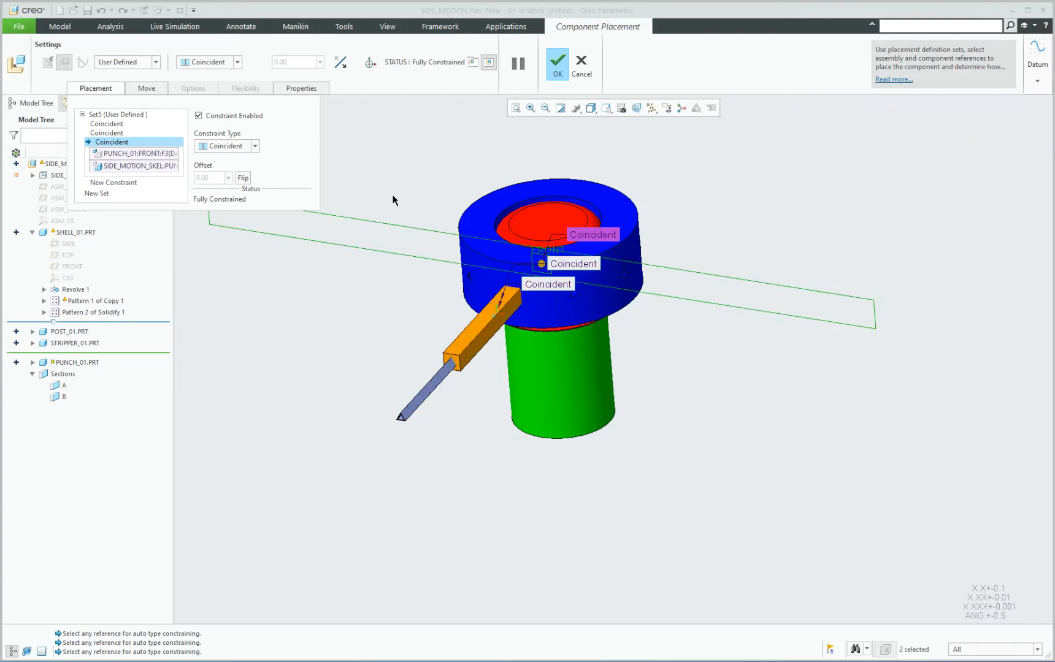
left_click(557, 60)
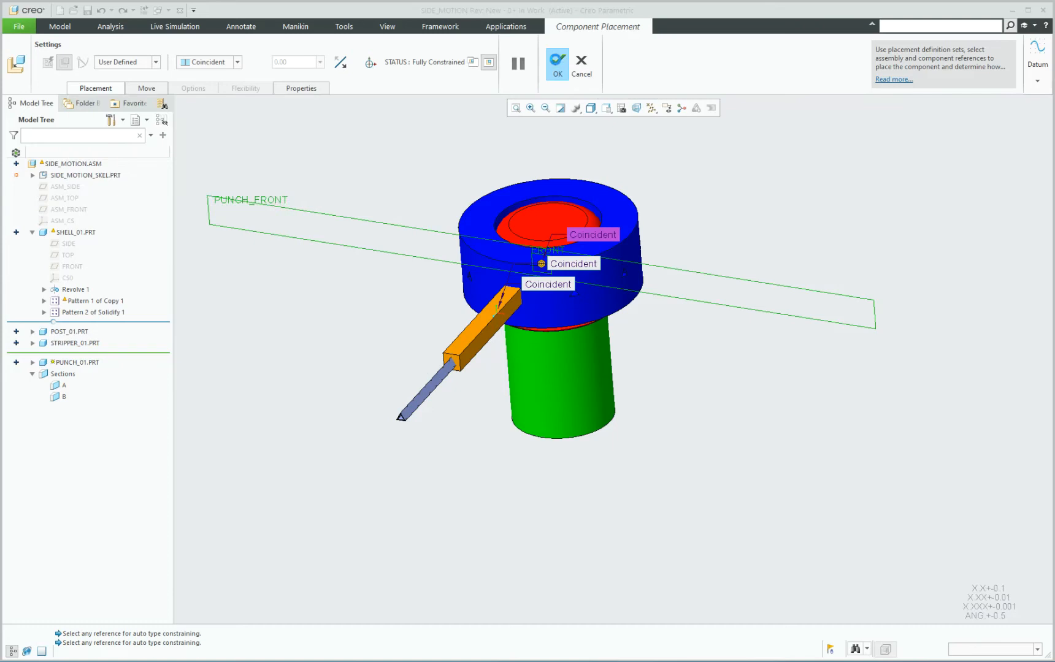
Activate PUNCH_01 within the assembly and restrict selection to quilts.
scroll(474, 338, "up", 3)
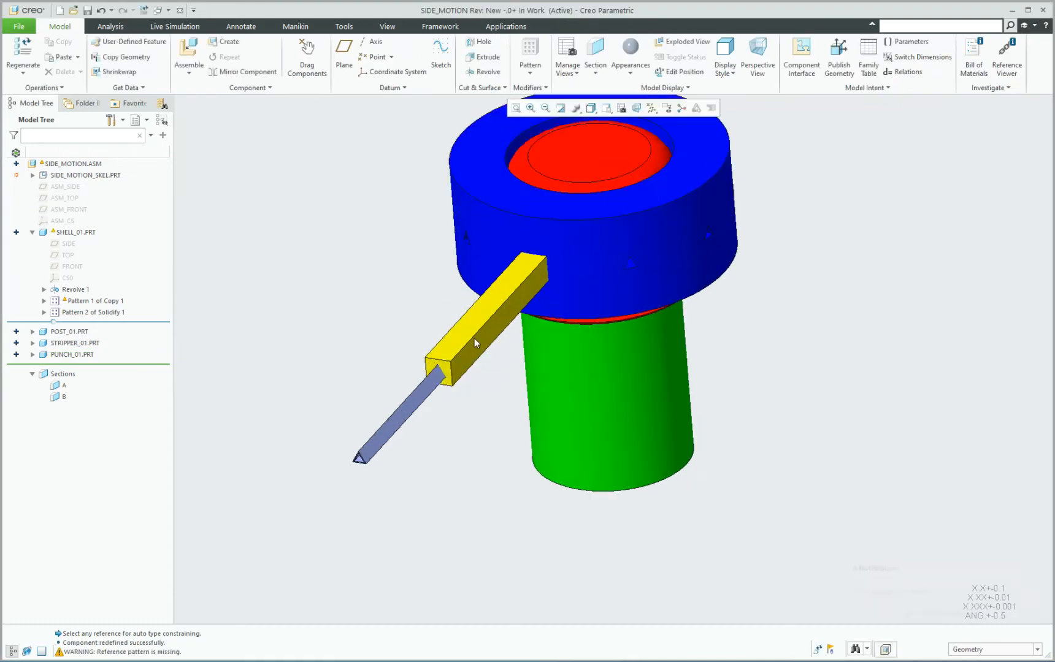
left_click(471, 321)
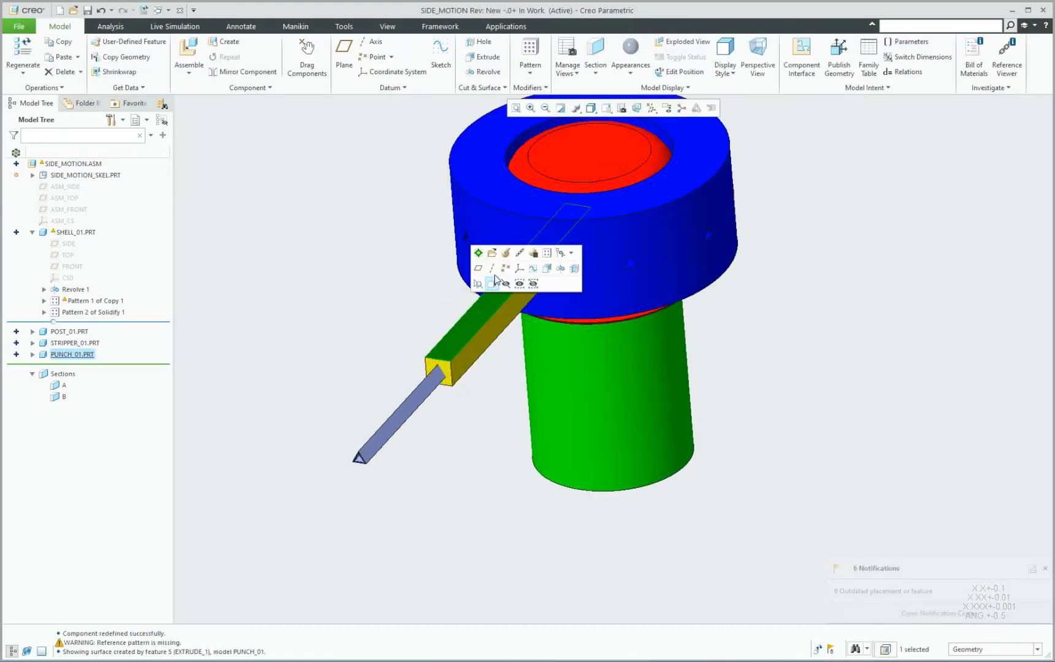
left_click(480, 252)
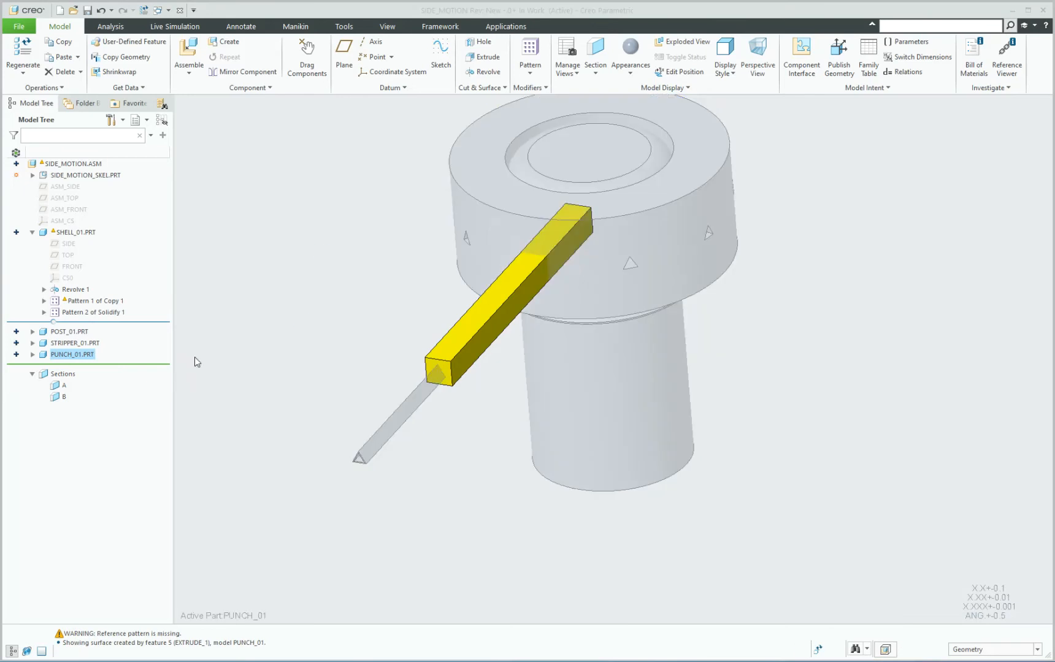
left_click(970, 649)
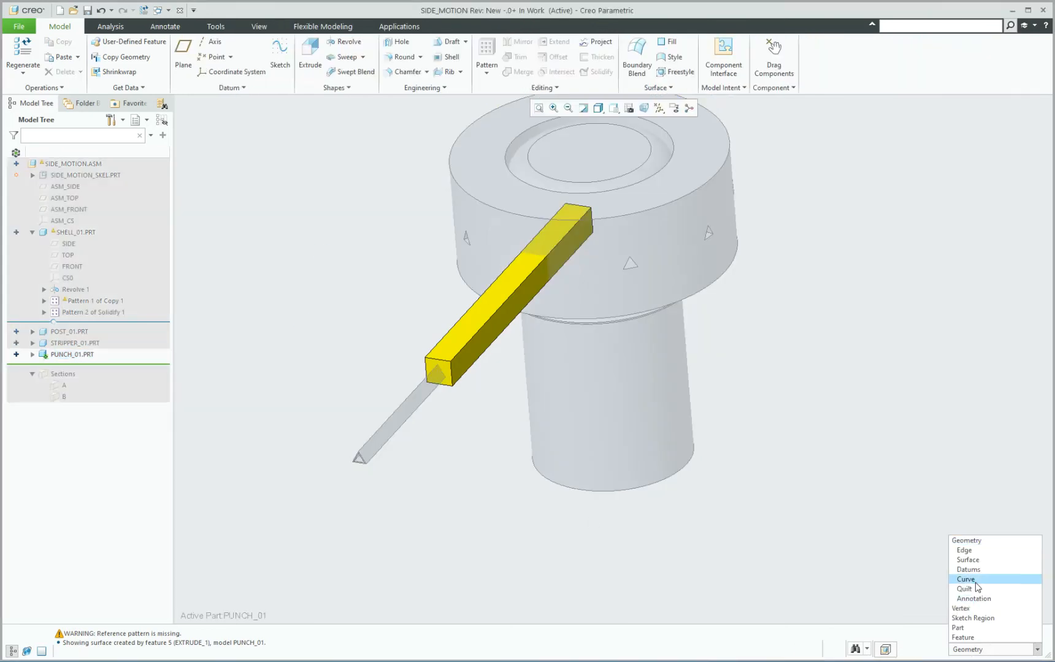
left_click(972, 589)
Copy the skeleton's inner triangular quilt into PUNCH_01 as a surface copy.
scroll(412, 495, "up", 6)
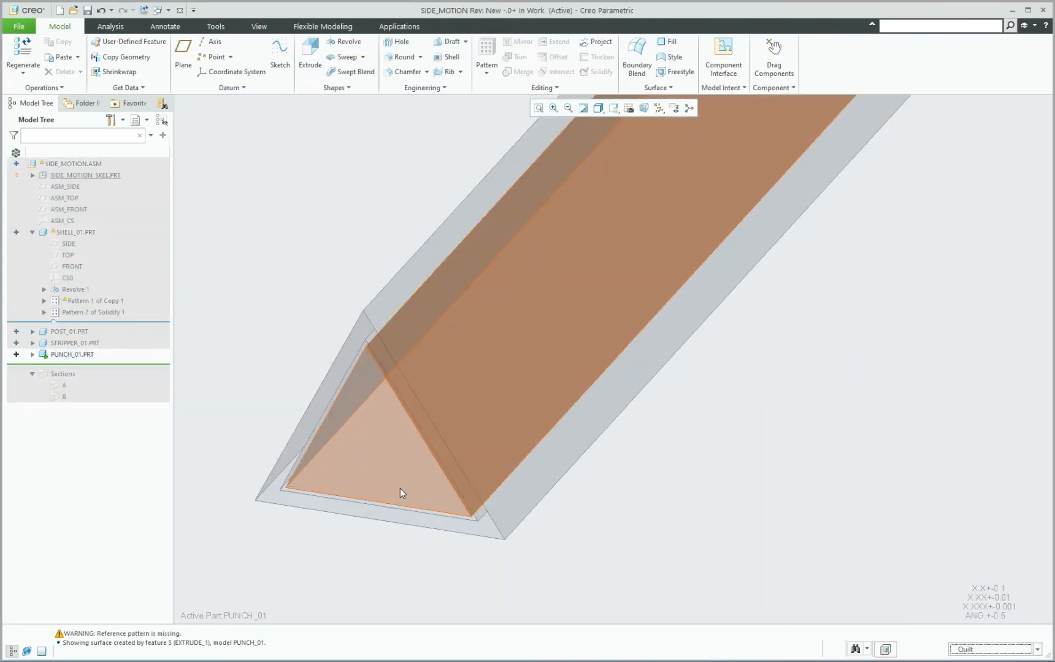
left_click(388, 399)
scroll(334, 430, "down", 5)
scroll(337, 431, "down", 3)
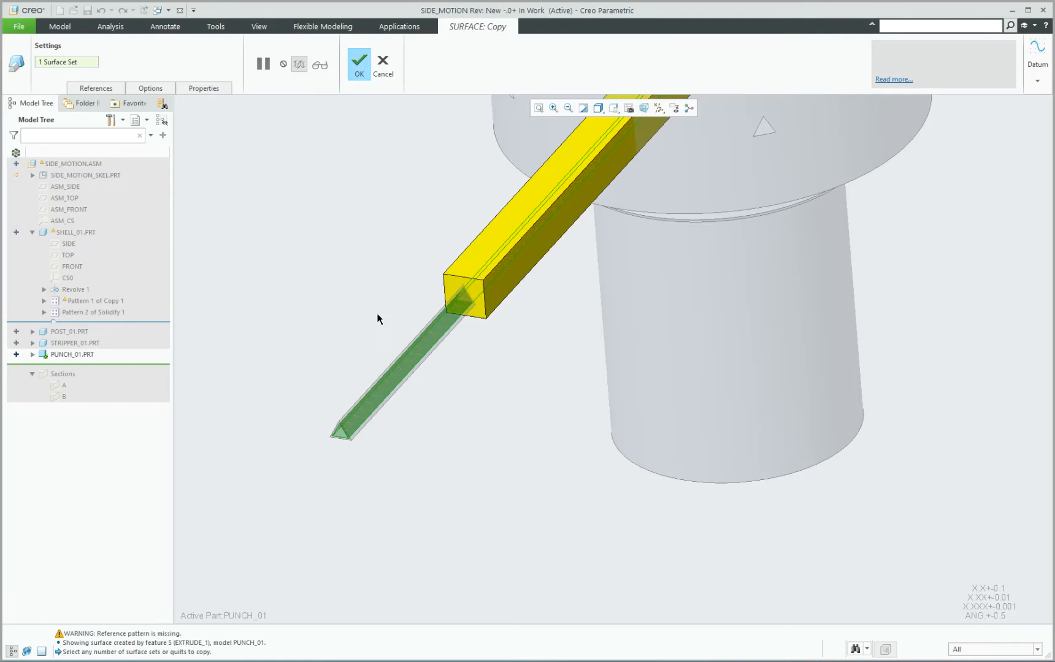
left_click(359, 65)
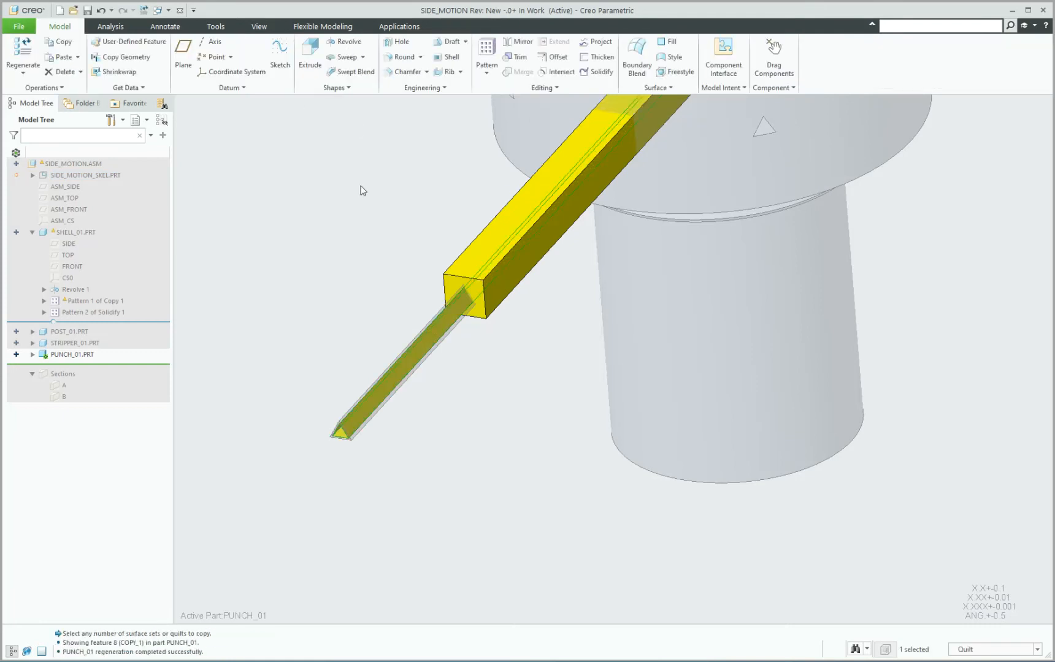
Expand PUNCH_01's features and solidify the copied triangular quilt to remove the punch material outside it.
scroll(339, 330, "down", 3)
scroll(334, 336, "up", 2)
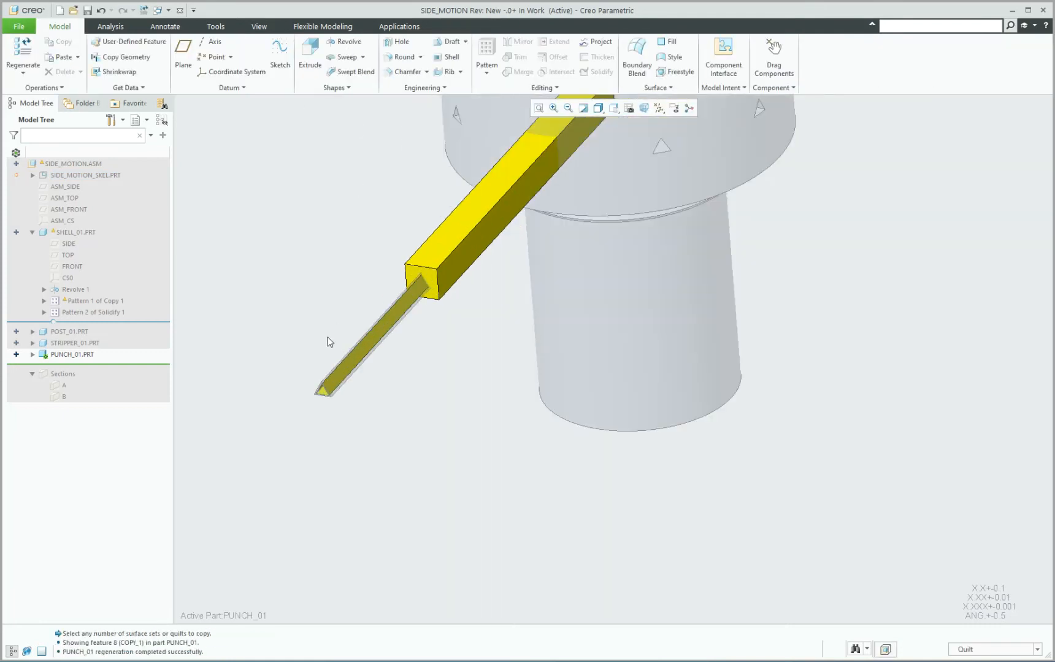
left_click(32, 355)
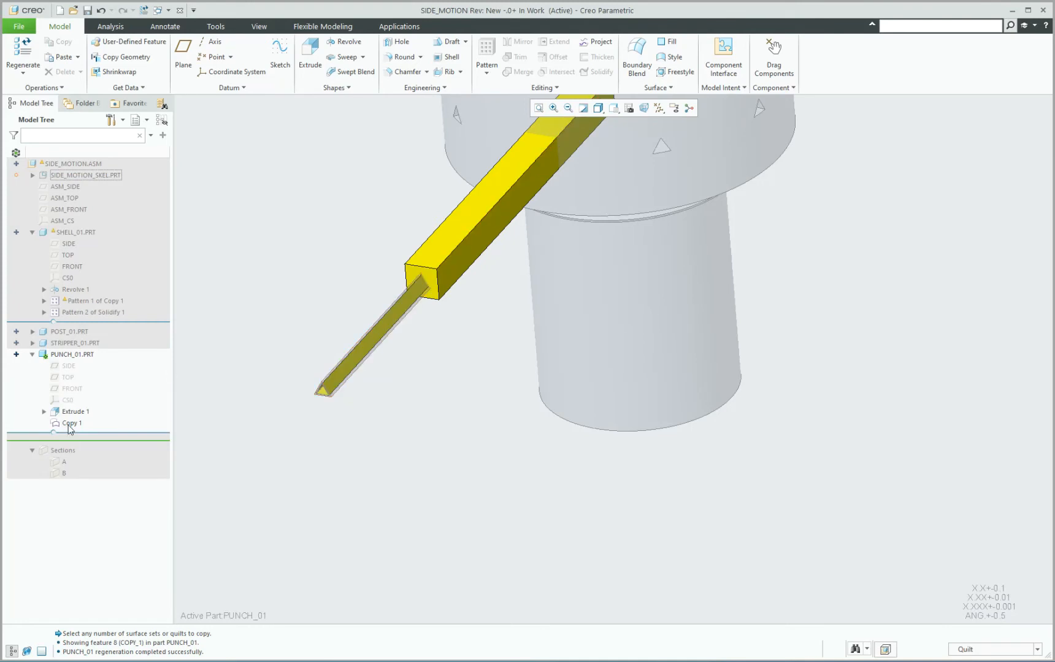
scroll(343, 423, "up", 3)
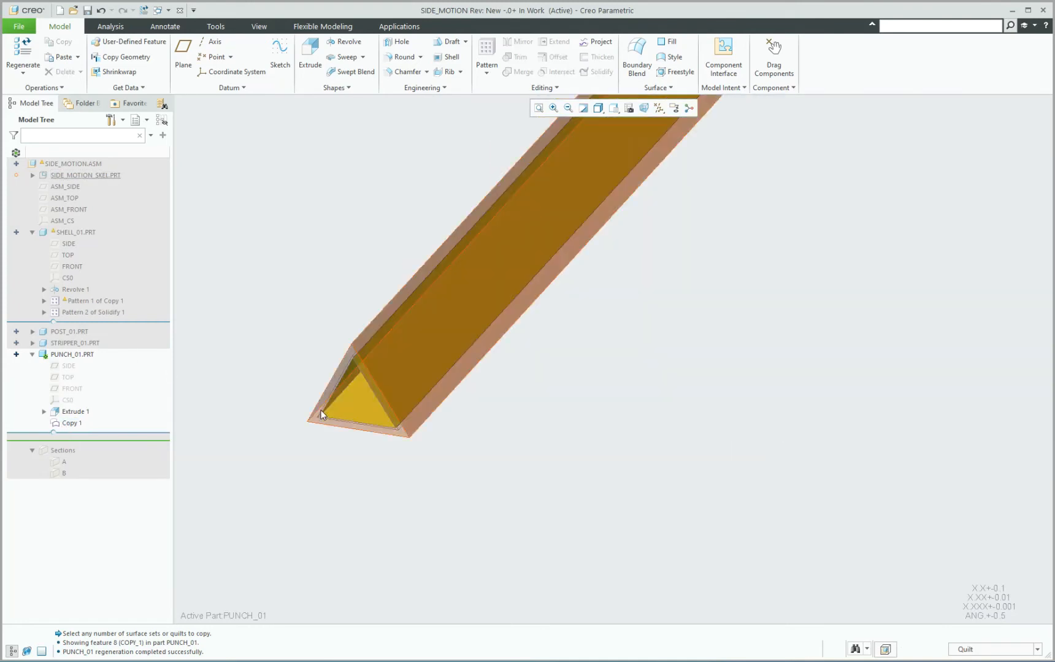
left_click(354, 395)
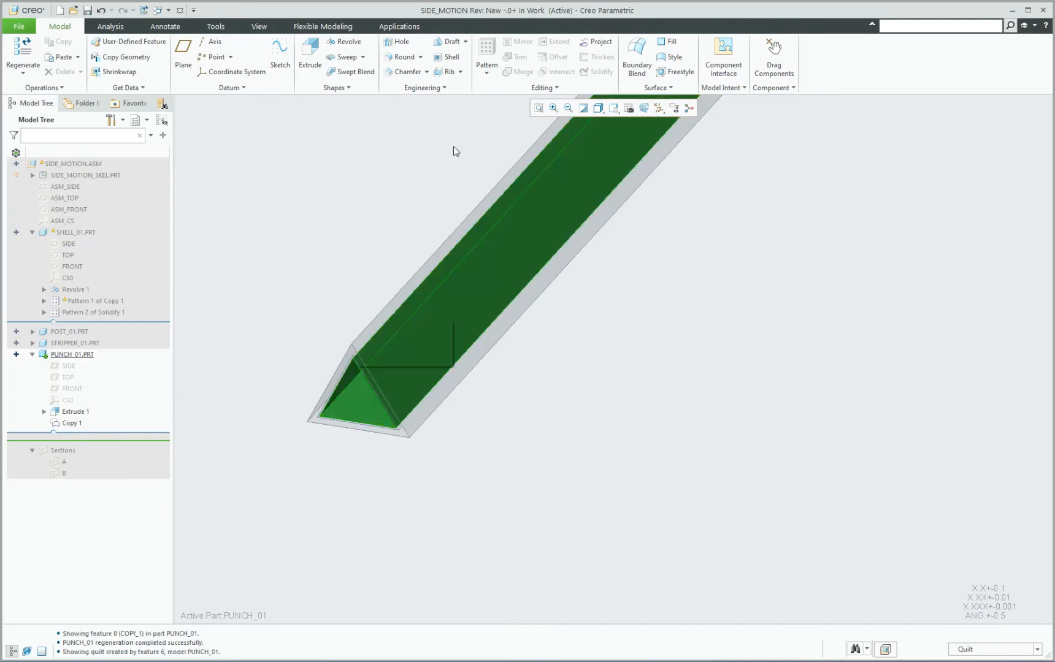
left_click(597, 72)
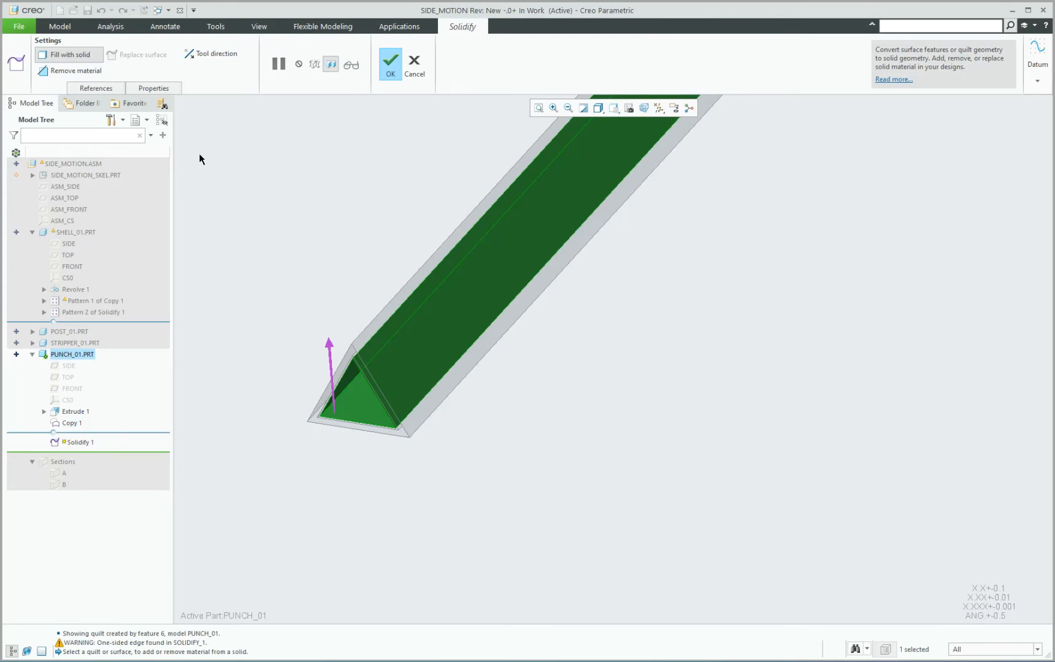
left_click(83, 71)
scroll(380, 406, "down", 5)
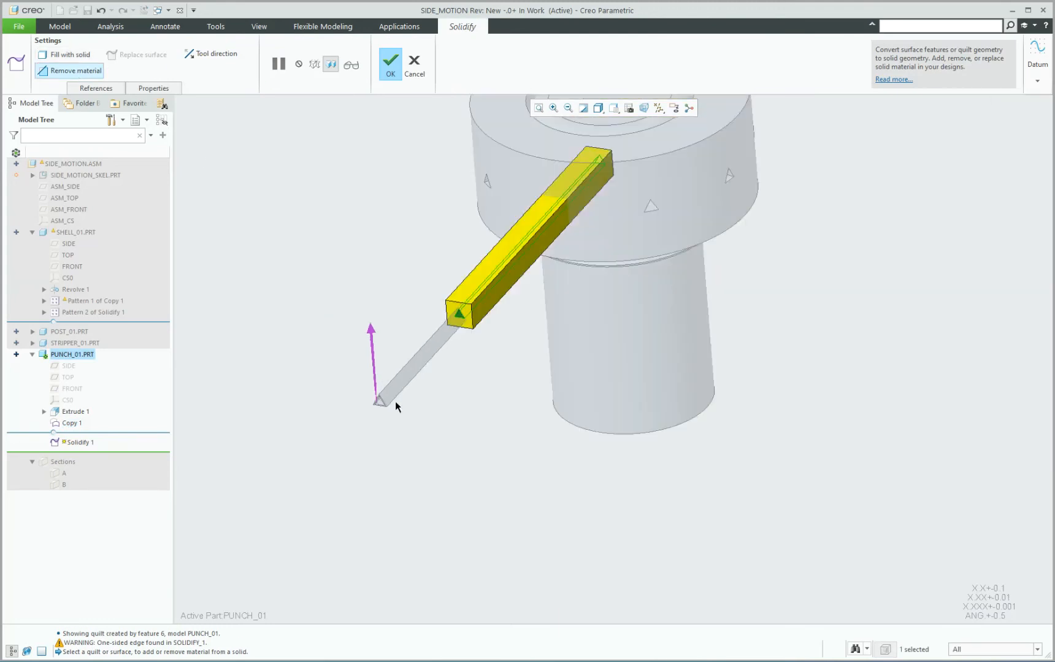
left_click(210, 53)
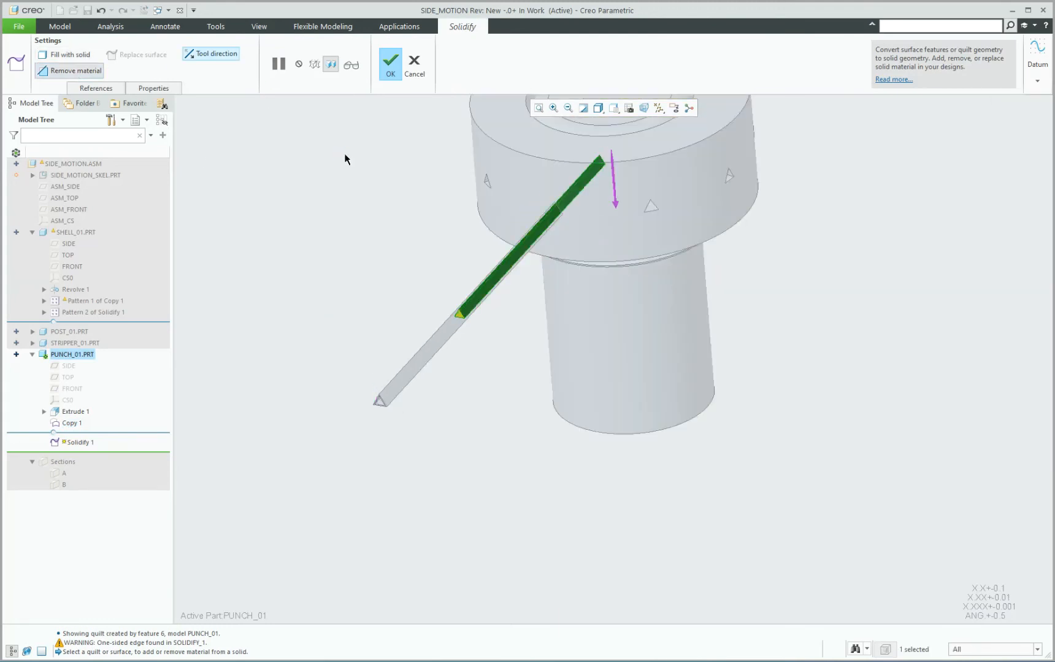
left_click(393, 60)
Reactivate the SIDE_MOTION assembly and hide SIDE_MOTION_SKEL.
middle_click_drag(332, 343, 316, 347)
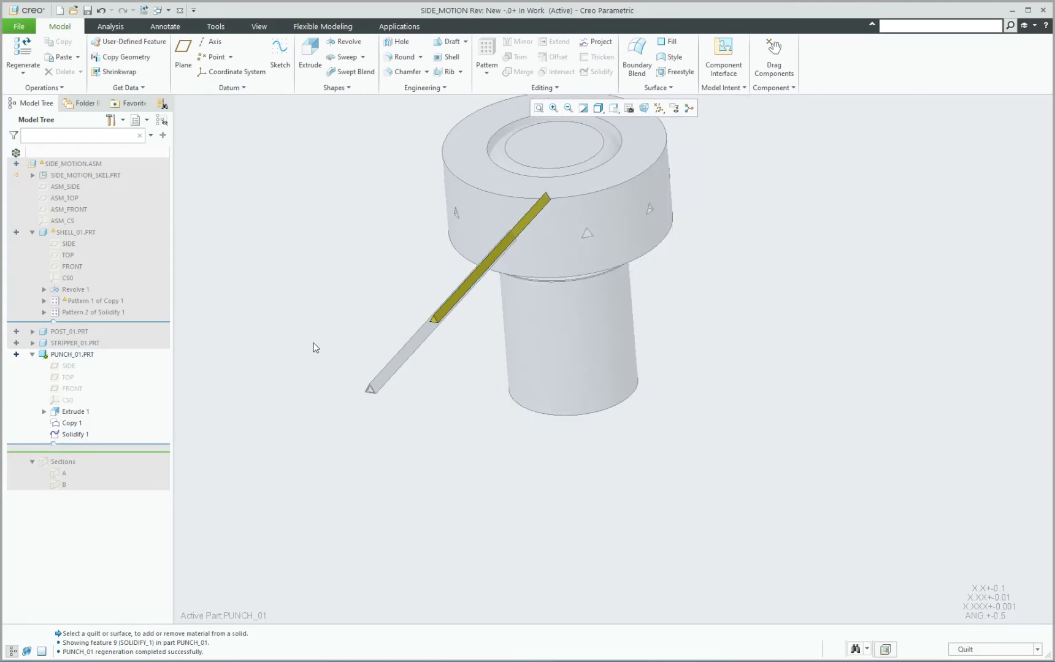
scroll(313, 342, "up", 2)
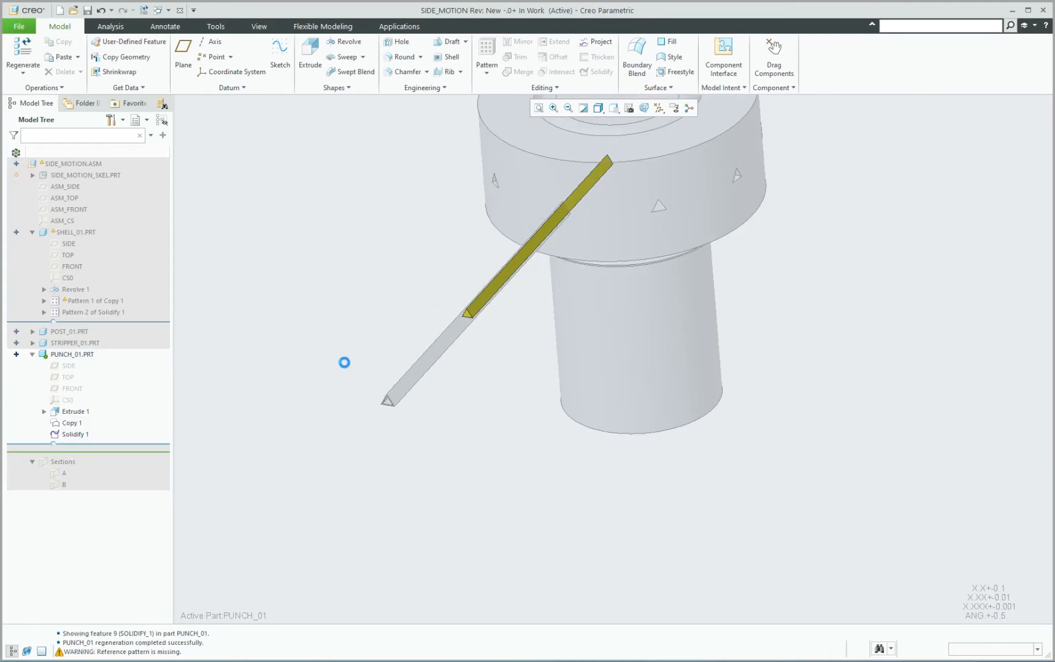
left_click(56, 176)
left_click(89, 139)
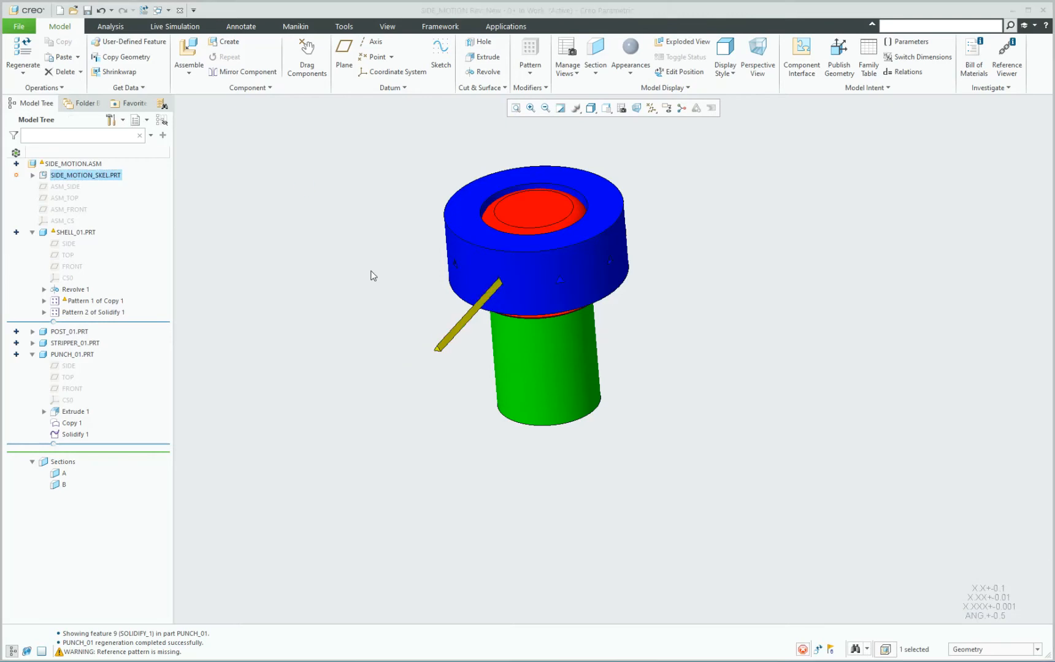
Open SHELL_01 in its own window, regenerate it, and return to the SIDE_MOTION assembly.
middle_click_drag(369, 275, 285, 289)
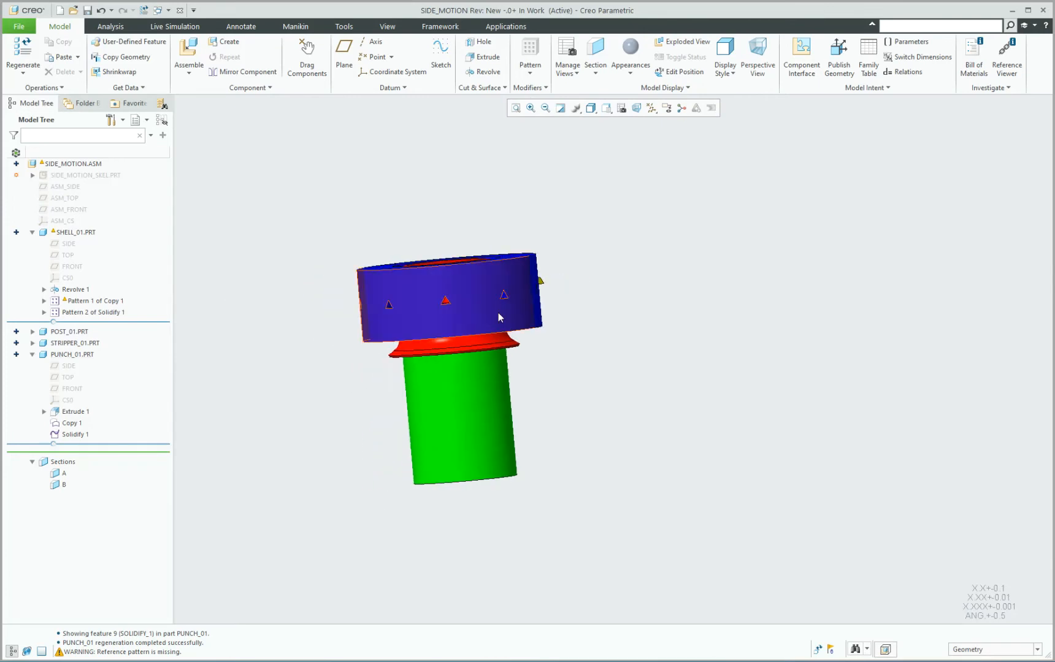
scroll(427, 321, "down", 11)
middle_click_drag(418, 322, 580, 313)
scroll(581, 309, "up", 3)
middle_click_drag(520, 327, 566, 390)
scroll(565, 390, "up", 3)
left_click(461, 286)
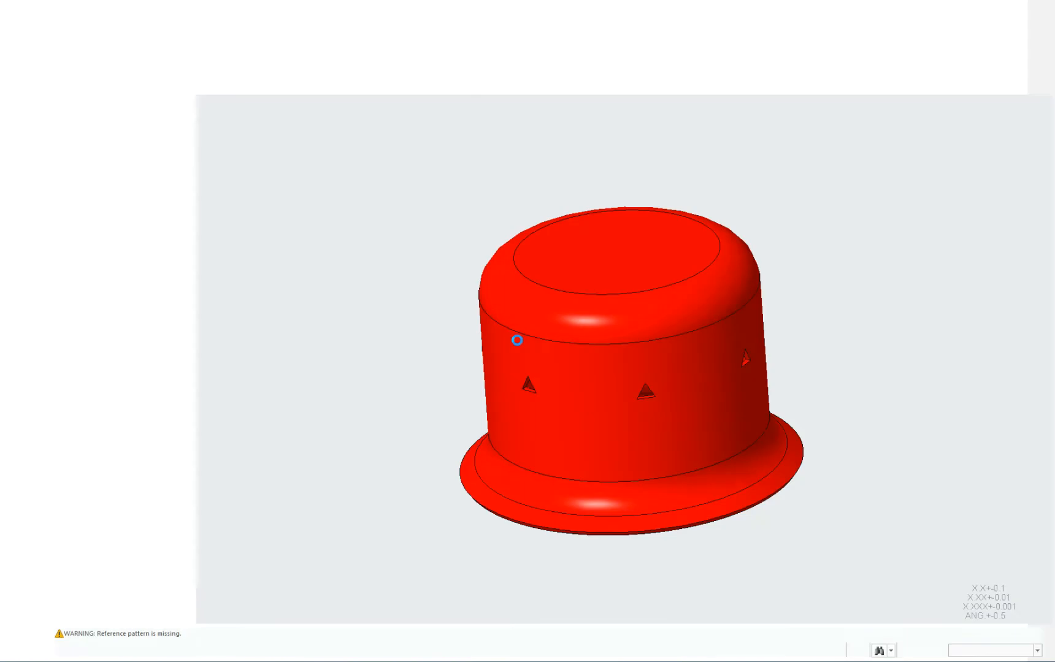
scroll(559, 379, "up", 2)
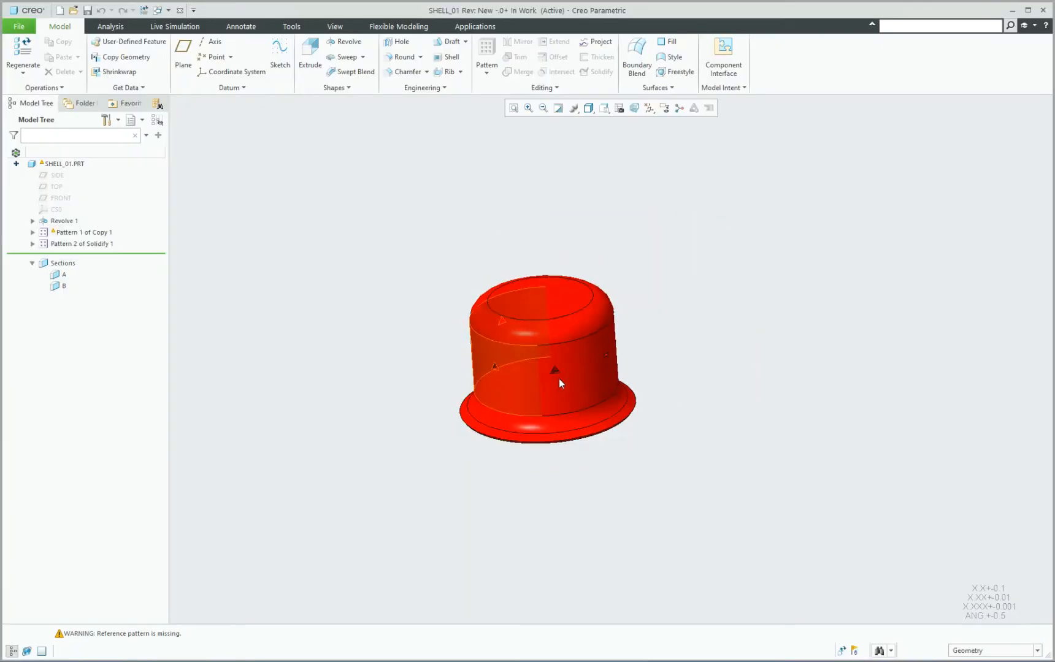
mouse_move(559, 379)
middle_mouse_down()
mouse_move(492, 333)
mouse_move(655, 351)
mouse_move(666, 320)
mouse_move(657, 317)
mouse_move(617, 376)
middle_mouse_up()
key("ctrl+g")
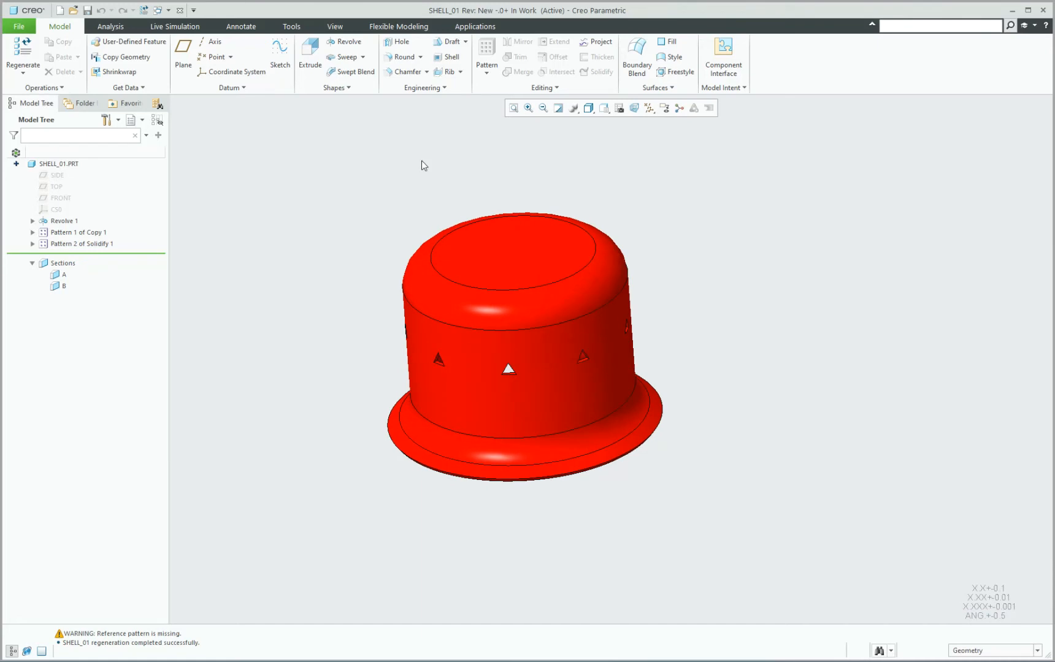
left_click(180, 12)
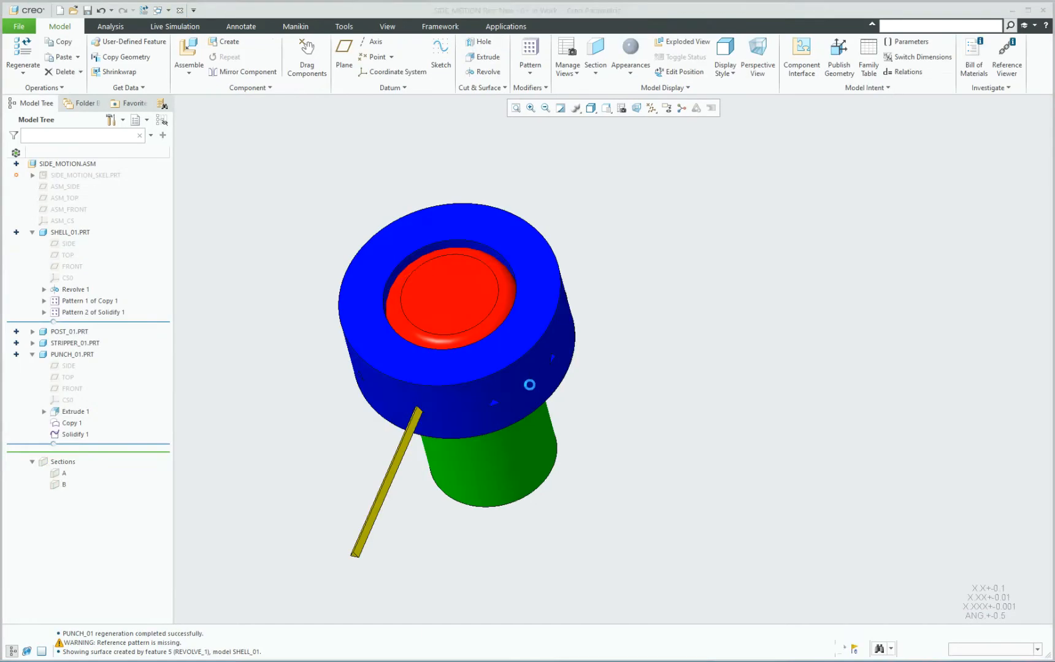
Examine how the triangular openings line up through the stripper, shell and post.
middle_click_drag(507, 282, 460, 299)
scroll(553, 352, "up", 5)
scroll(553, 352, "up", 2)
middle_click_drag(586, 362, 625, 335)
scroll(626, 337, "up", 3)
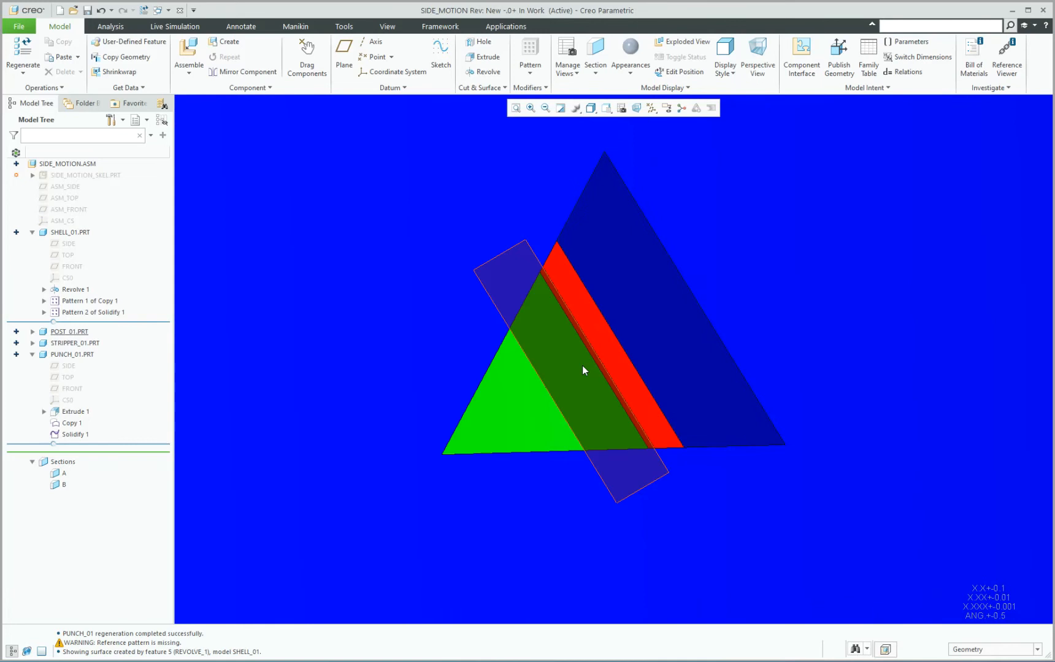
scroll(553, 328, "down", 8)
mouse_move(554, 330)
middle_mouse_down()
mouse_move(553, 312)
mouse_move(555, 331)
mouse_move(619, 336)
mouse_move(559, 354)
mouse_move(751, 434)
middle_mouse_up()
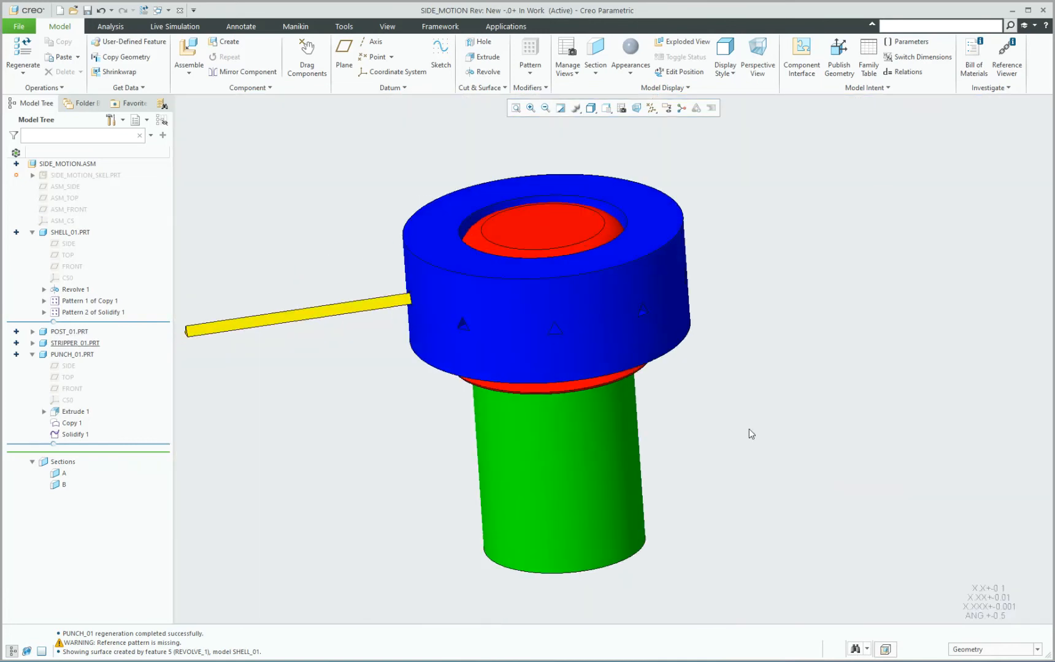
Clip the assembly with section B, examine the punch's fit through the stripper, shell and post, and restore the unclipped view.
key("x")
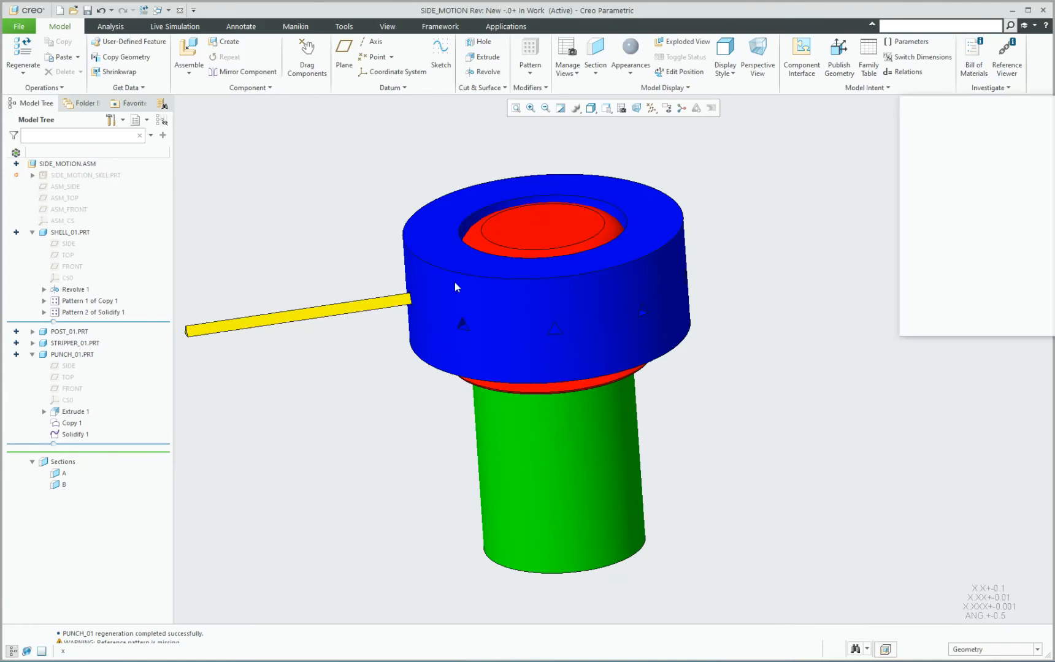
scroll(459, 287, "down", 12)
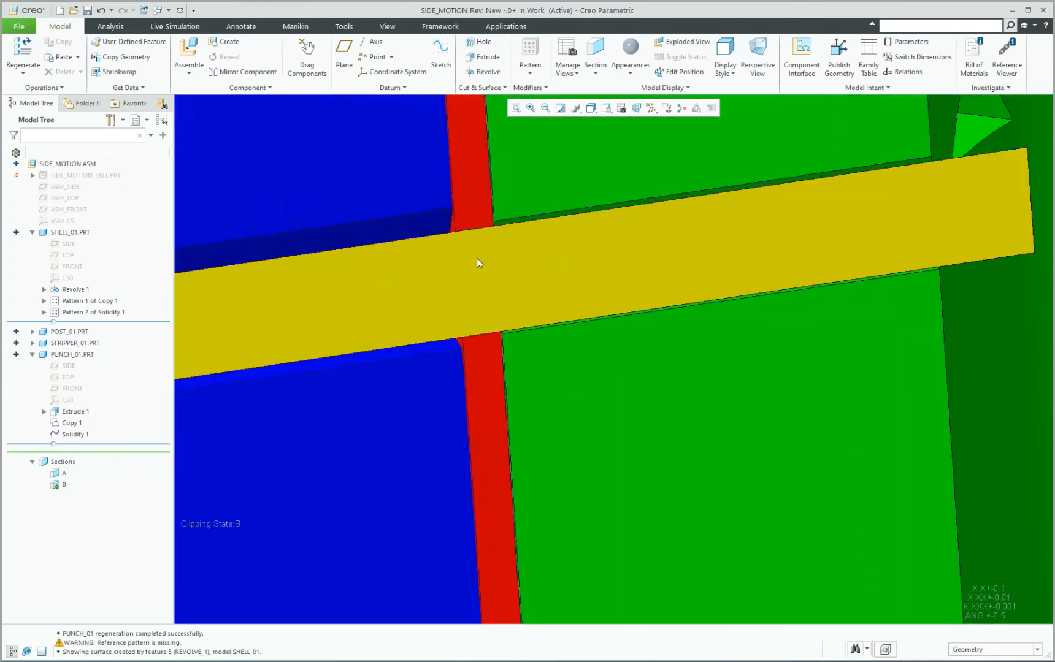
mouse_move(476, 265)
middle_mouse_down()
mouse_move(472, 249)
mouse_move(419, 269)
mouse_move(483, 250)
mouse_move(472, 252)
mouse_move(477, 274)
mouse_move(499, 287)
middle_mouse_up()
scroll(472, 255, "up", 10)
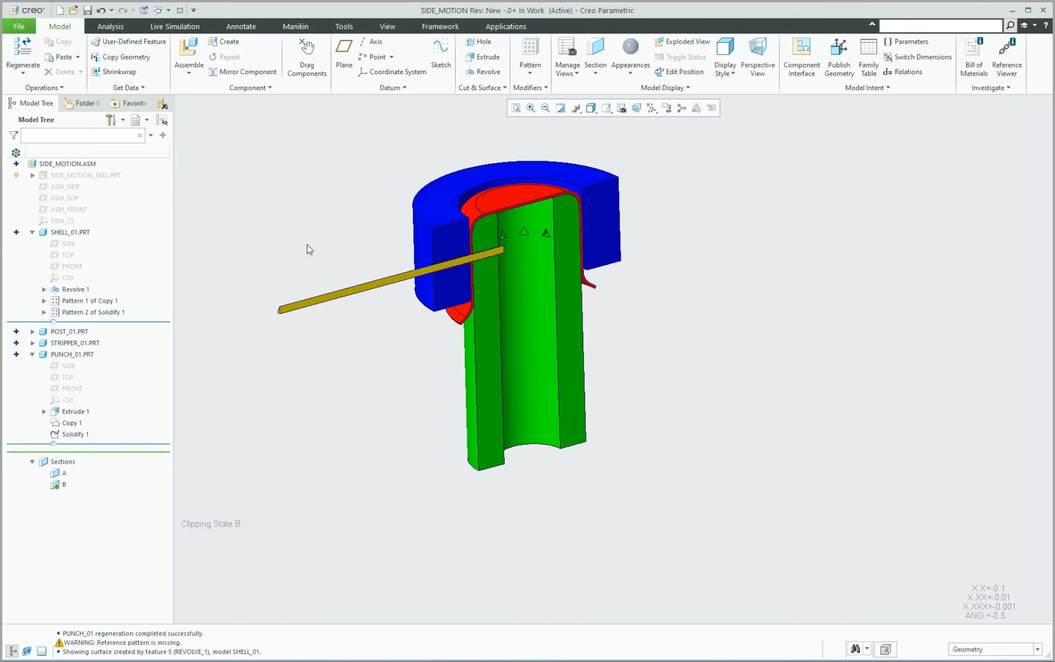
key("n")
key("s")
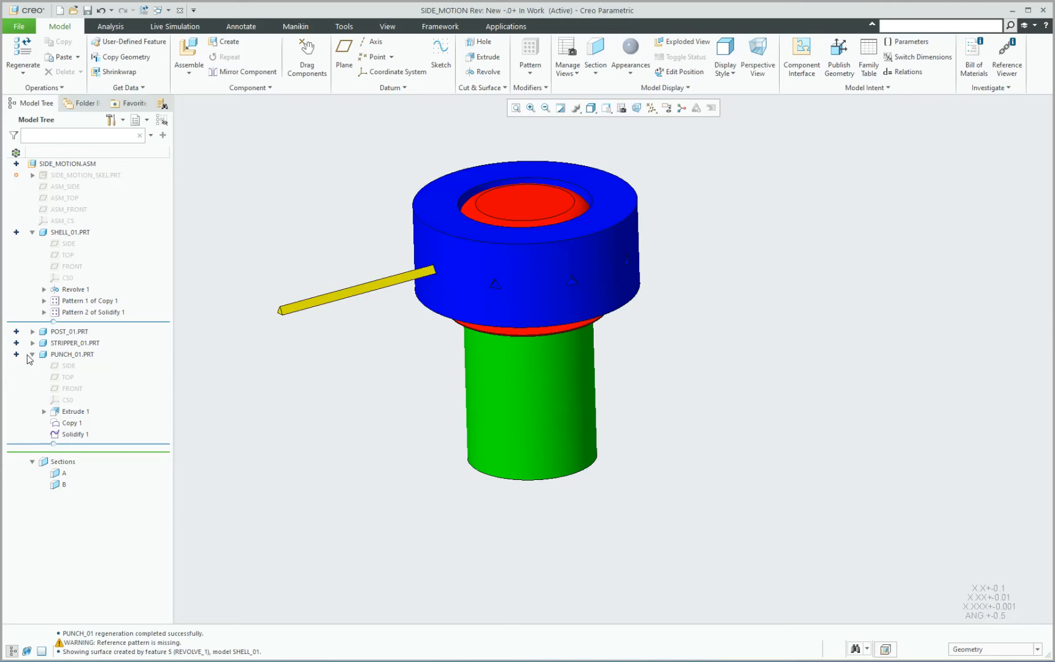
Pattern PUNCH_01 with a reference pattern so it follows the skeleton's group pattern around the shell.
left_click(32, 355)
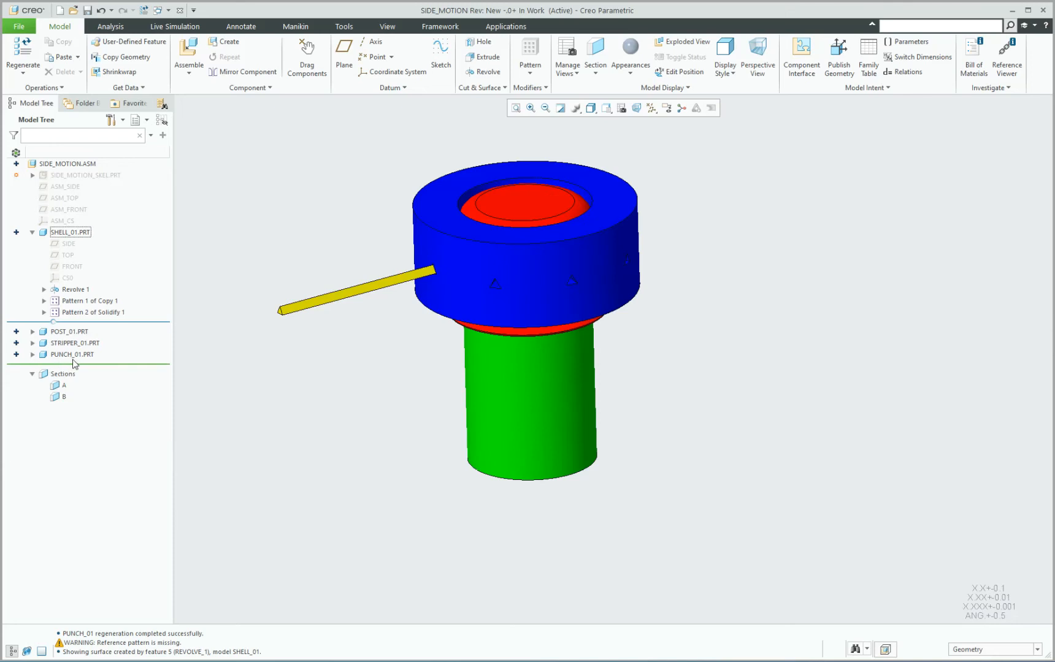
left_click(70, 355)
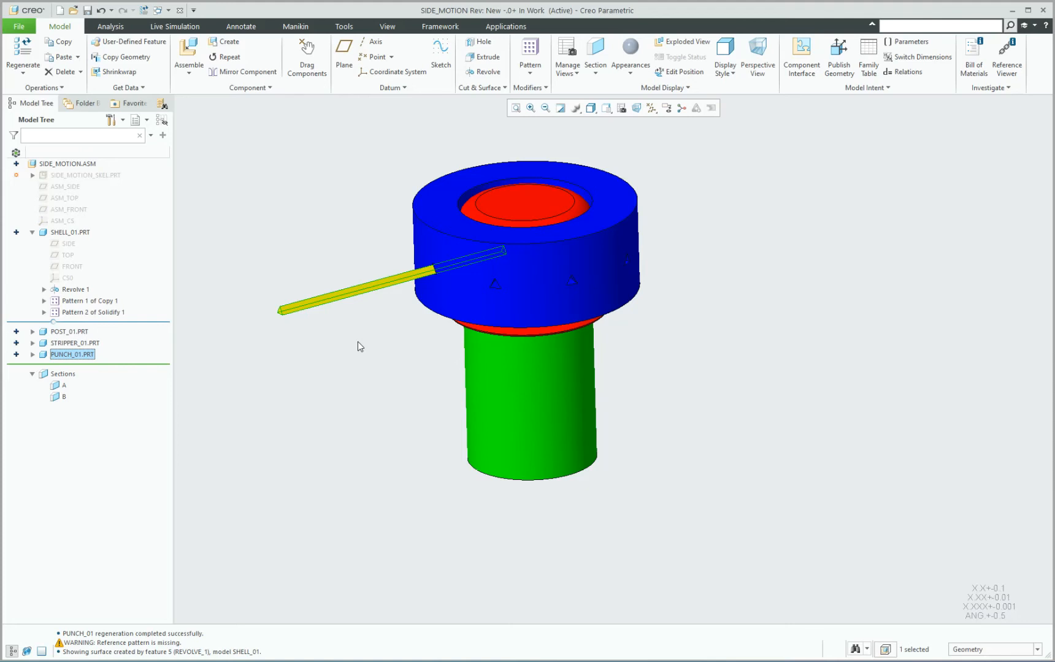
mouse_move(363, 311)
middle_mouse_down()
mouse_move(401, 277)
mouse_move(400, 322)
mouse_move(389, 338)
mouse_move(424, 288)
mouse_move(477, 311)
mouse_move(449, 363)
mouse_move(450, 403)
mouse_move(450, 361)
mouse_move(443, 380)
mouse_move(452, 397)
middle_mouse_up()
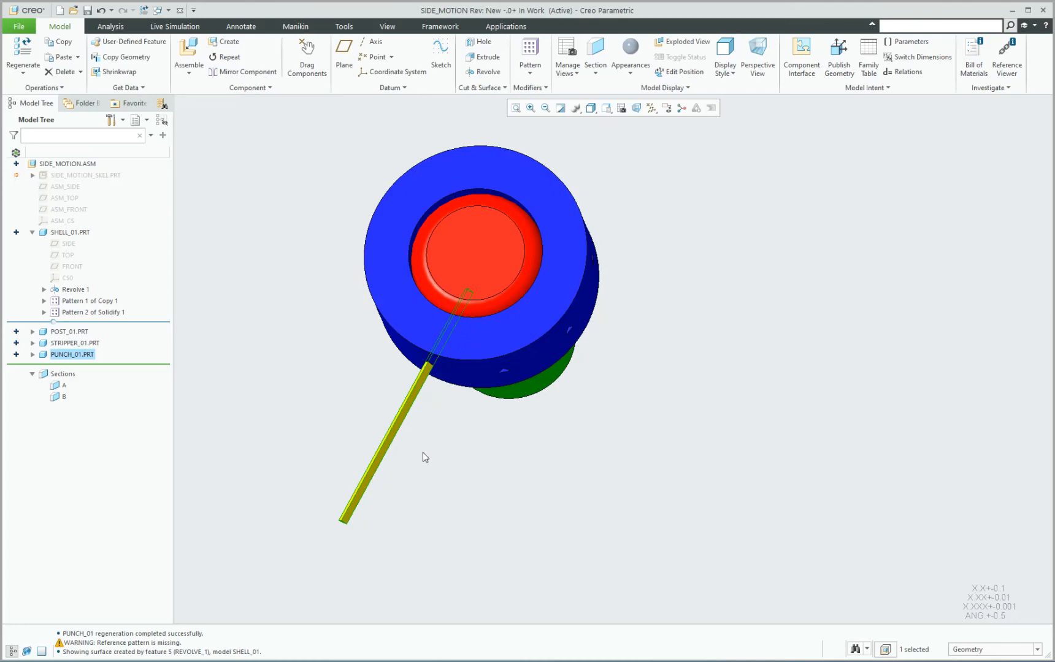
middle_click_drag(423, 451, 416, 443)
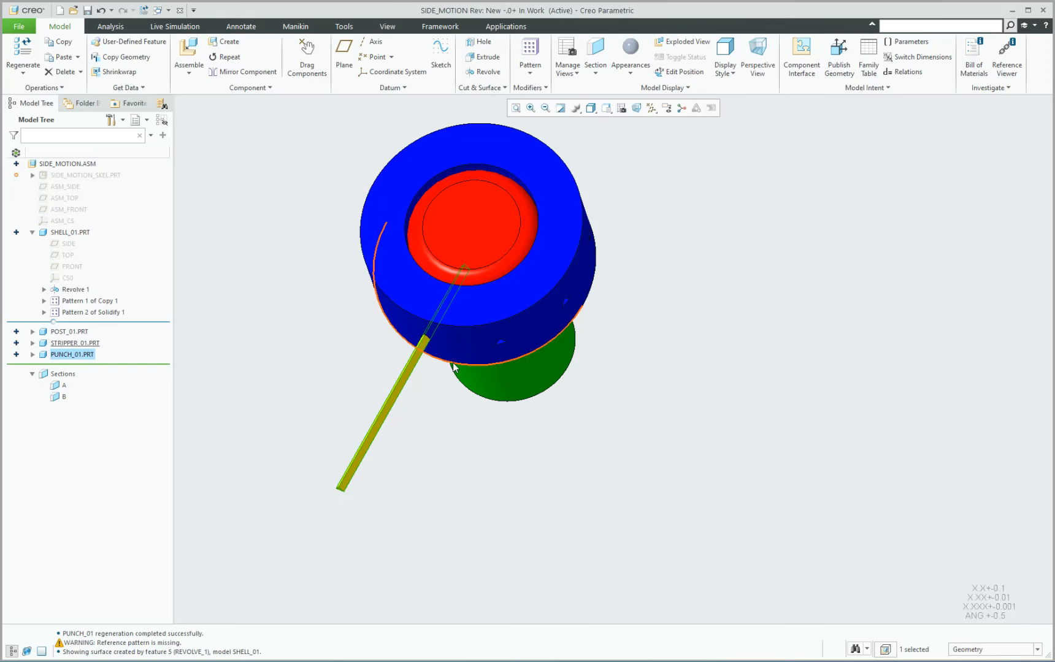
mouse_move(457, 307)
middle_mouse_down()
mouse_move(463, 334)
mouse_move(513, 290)
mouse_move(472, 319)
mouse_move(421, 327)
middle_mouse_up()
left_click(250, 288)
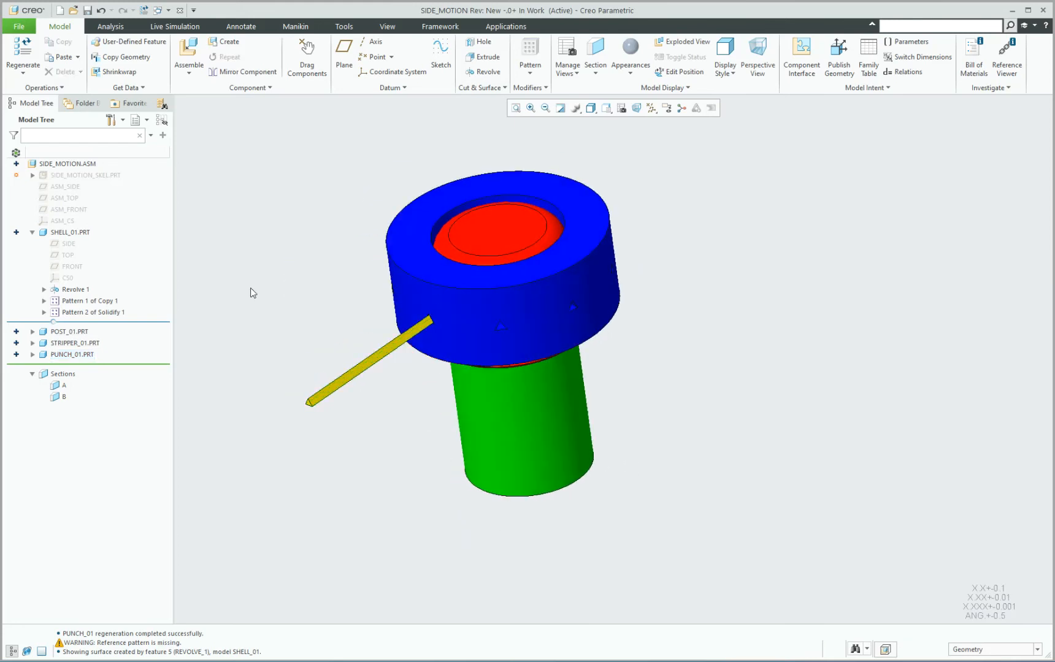
left_click(77, 355)
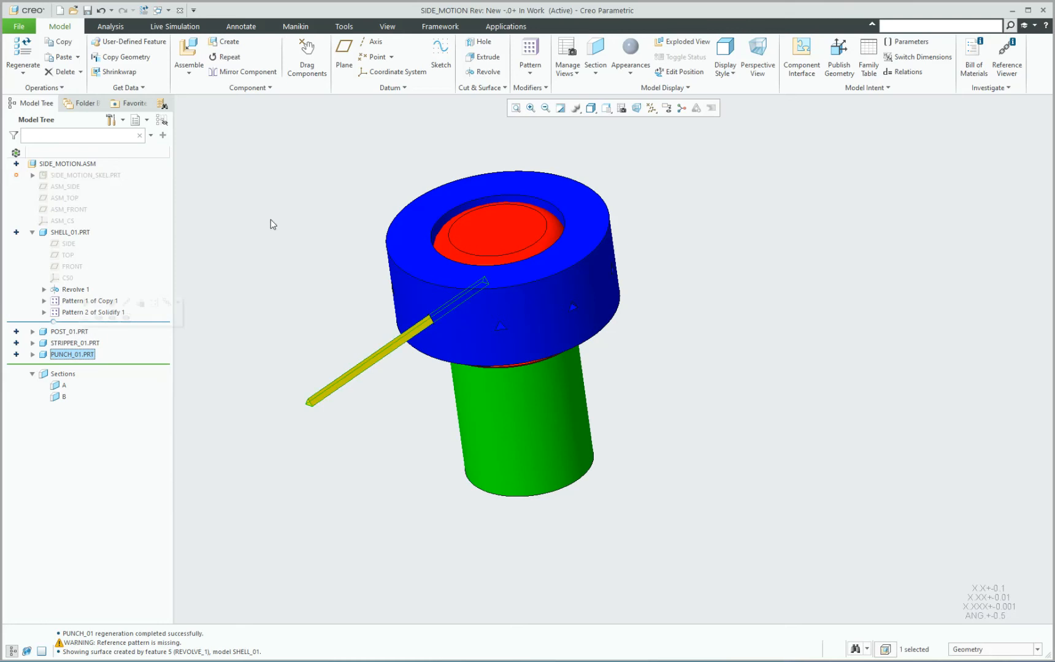
left_click(531, 50)
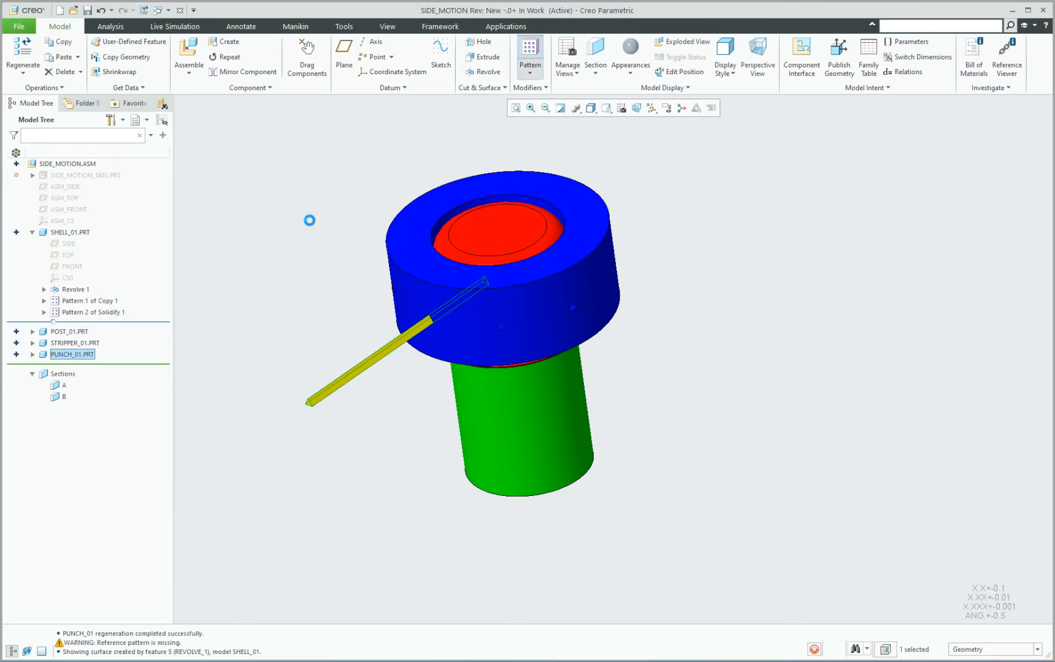
middle_click(292, 192)
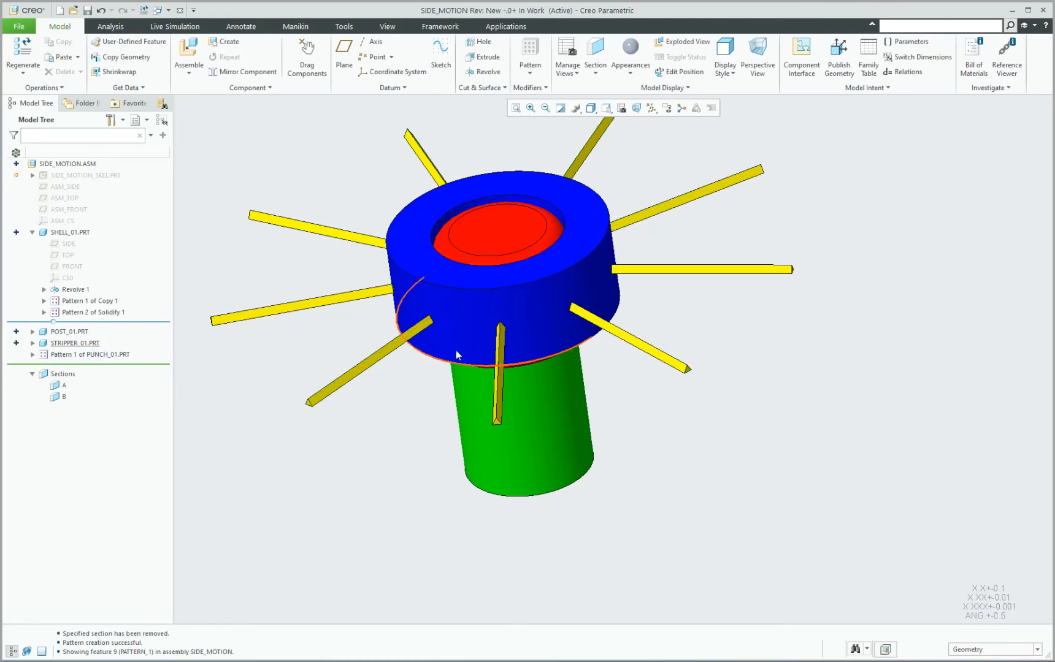
Set the member count of the LOCAL_GROUP pattern in SIDE_MOTION_SKEL to 5 and regenerate the assembly.
mouse_move(457, 354)
middle_mouse_down()
mouse_move(561, 292)
mouse_move(520, 307)
mouse_move(491, 294)
mouse_move(445, 261)
mouse_move(435, 206)
middle_mouse_up()
scroll(544, 421, "down", 6)
mouse_move(497, 348)
middle_mouse_down()
mouse_move(514, 345)
mouse_move(498, 353)
mouse_move(528, 417)
mouse_move(536, 497)
mouse_move(531, 473)
middle_mouse_up()
scroll(506, 354, "up", 10)
scroll(514, 283, "down", 4)
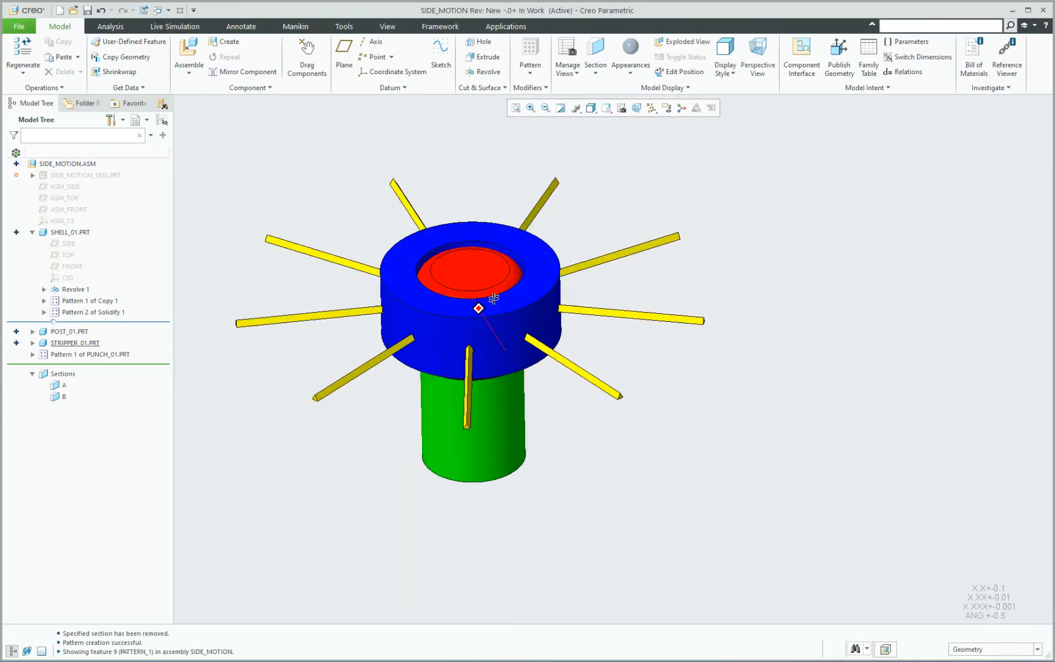
left_click(32, 176)
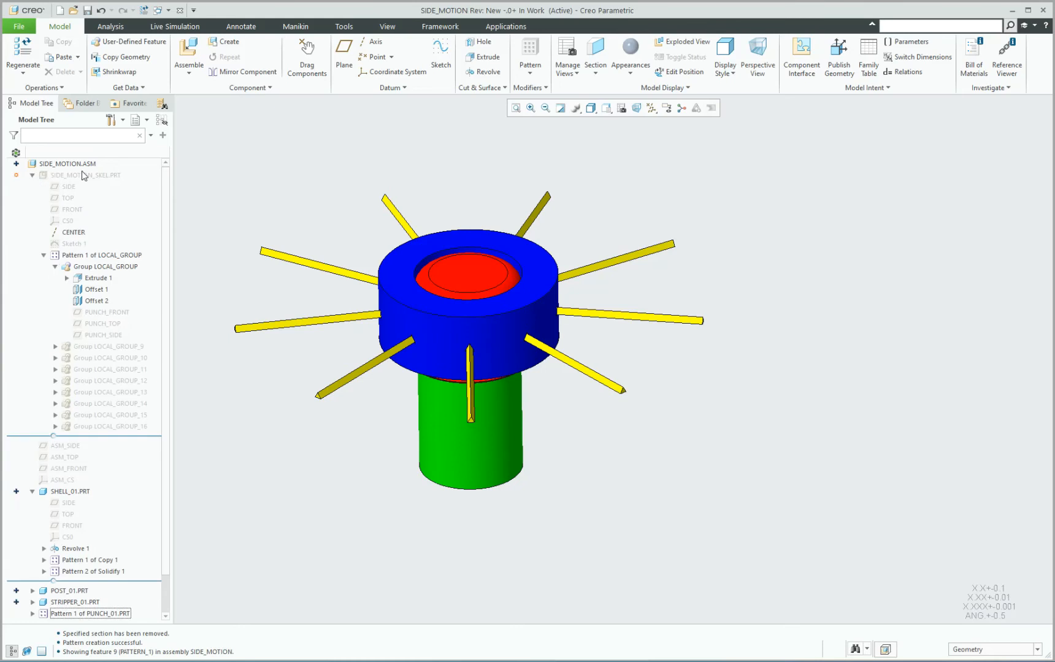
left_click(55, 267)
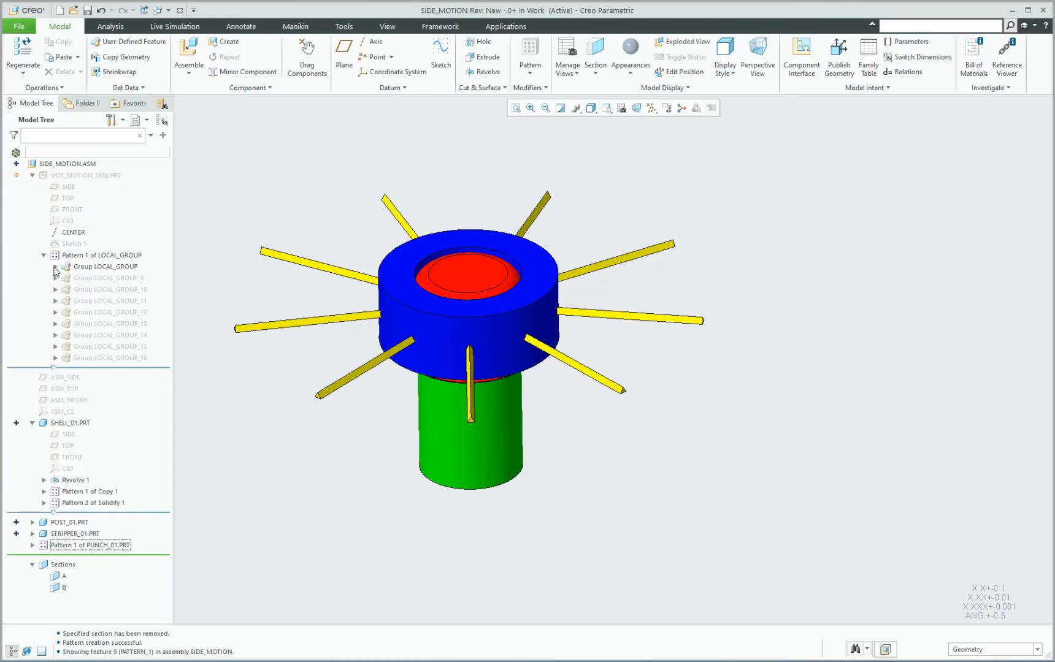
left_click(101, 255)
left_click(117, 208)
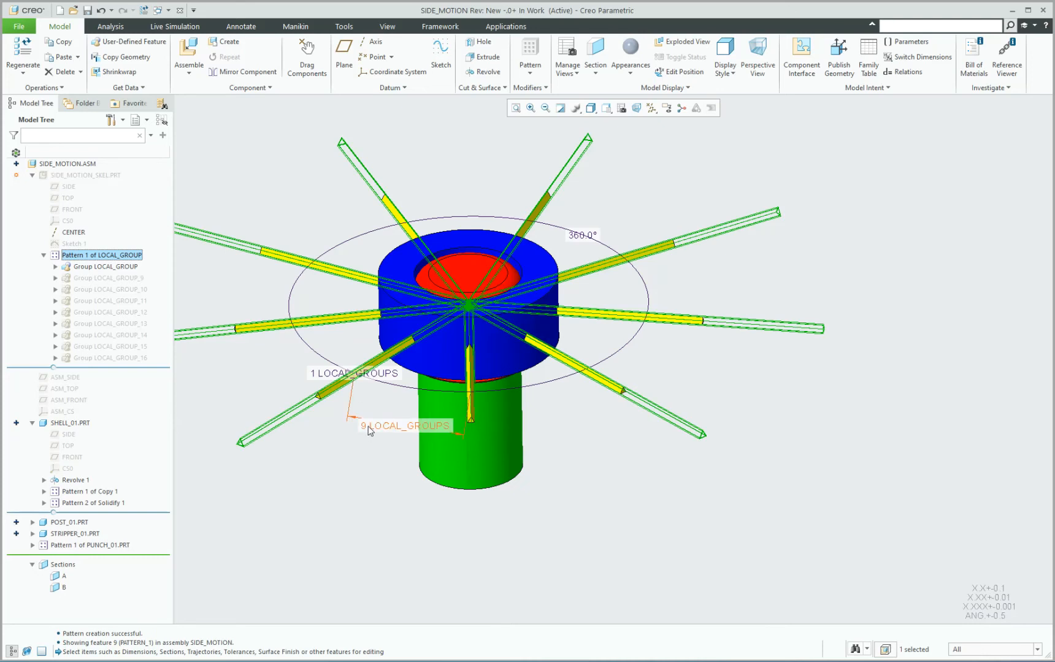
left_click(418, 431)
double_click(418, 431)
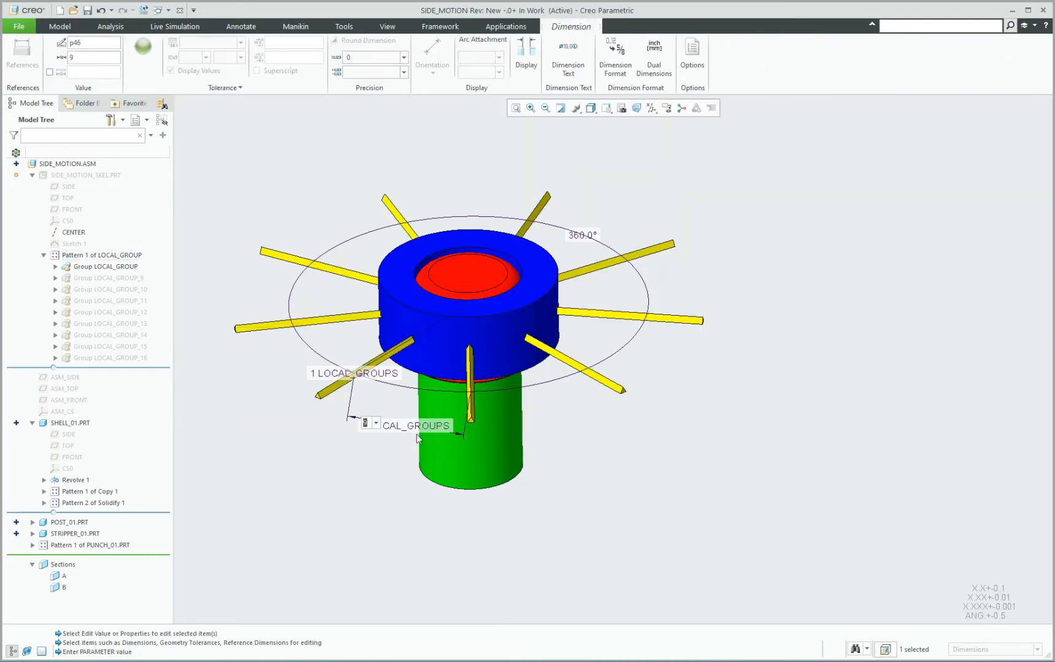
type("5")
key("Return")
left_click(701, 406)
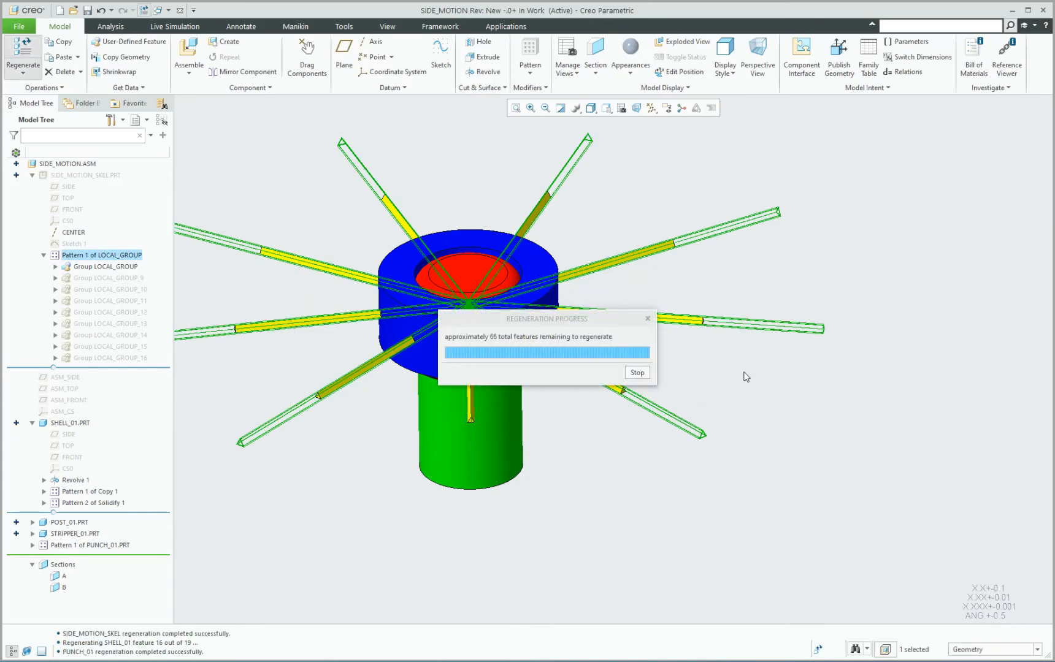
Display the assembly as wireframe and examine how the punches pass through the shell, stripper and post openings.
scroll(484, 346, "up", 3)
mouse_move(484, 344)
middle_mouse_down()
mouse_move(430, 323)
mouse_move(459, 293)
mouse_move(467, 356)
middle_mouse_up()
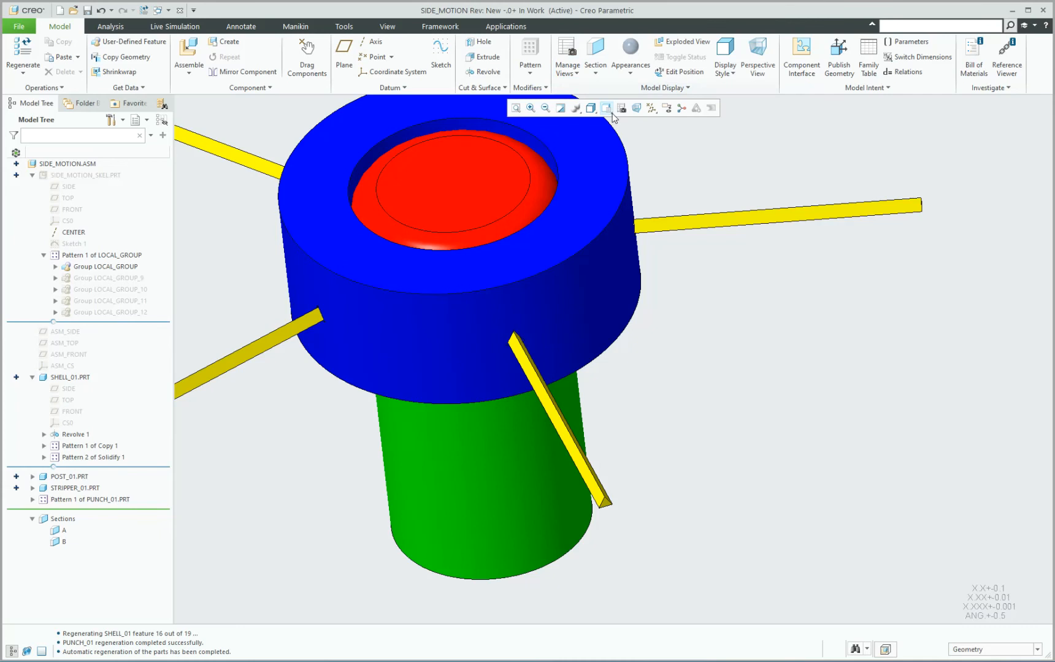
left_click(591, 109)
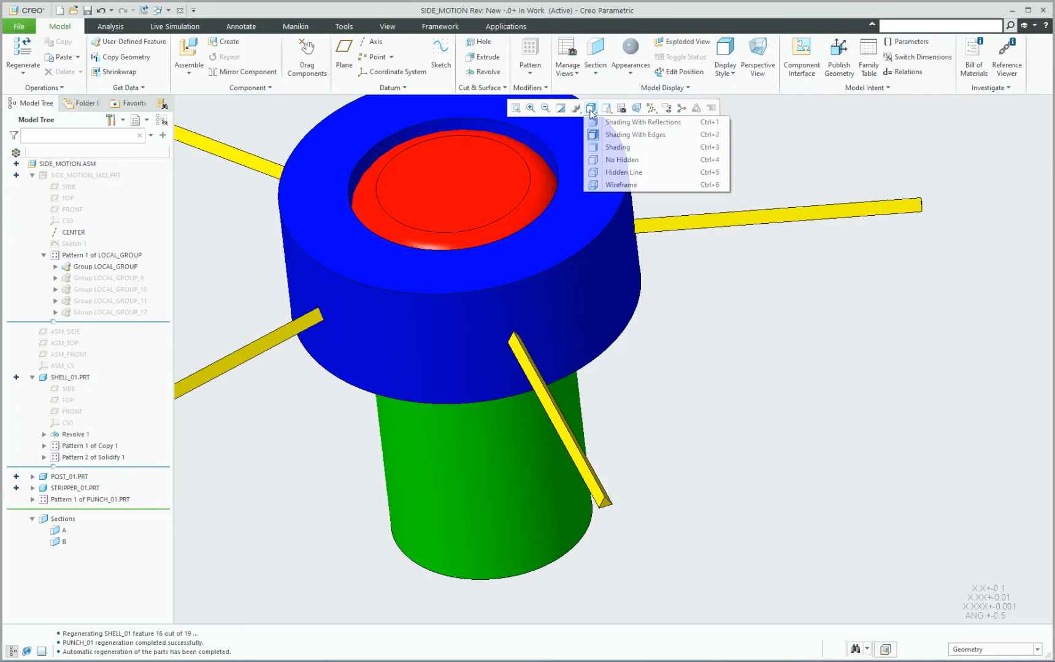
left_click(616, 185)
mouse_move(555, 340)
middle_mouse_down()
mouse_move(584, 299)
mouse_move(622, 301)
mouse_move(537, 319)
mouse_move(551, 336)
middle_mouse_up()
left_click(780, 284)
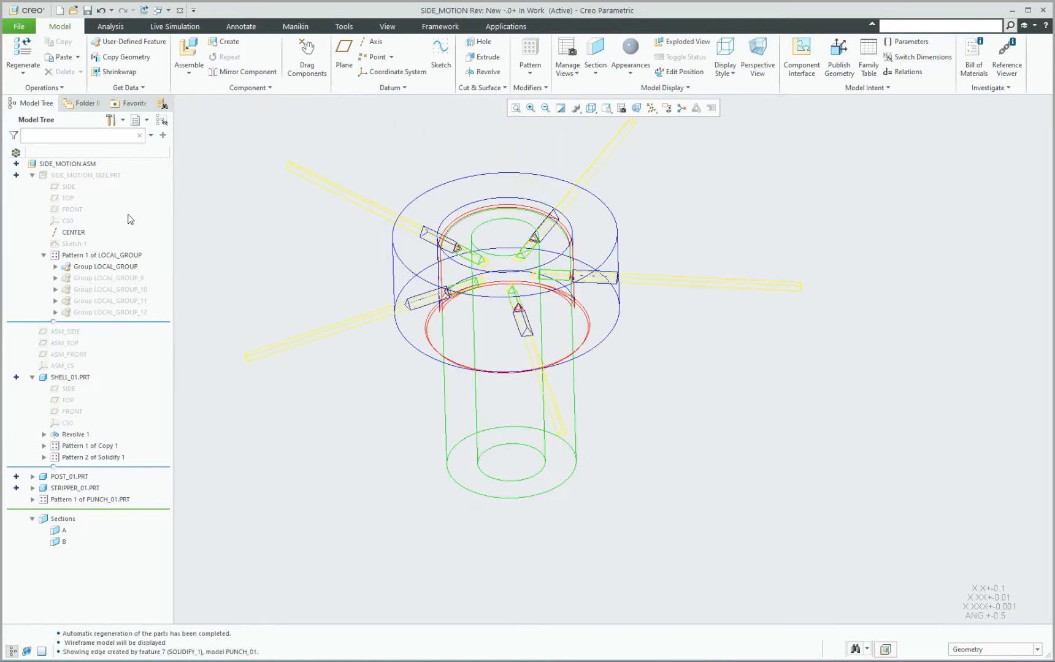
Open Sketch 1 of SIDE_MOTION_SKEL for editing and set the display style to Shading With Edges.
left_click(74, 244)
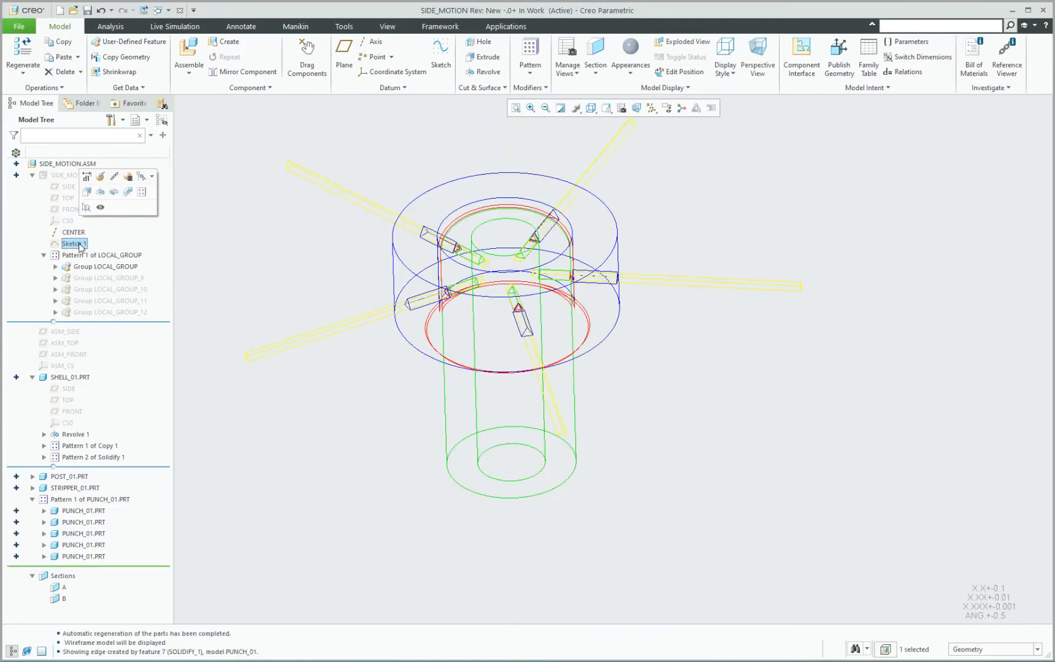
left_click(83, 176)
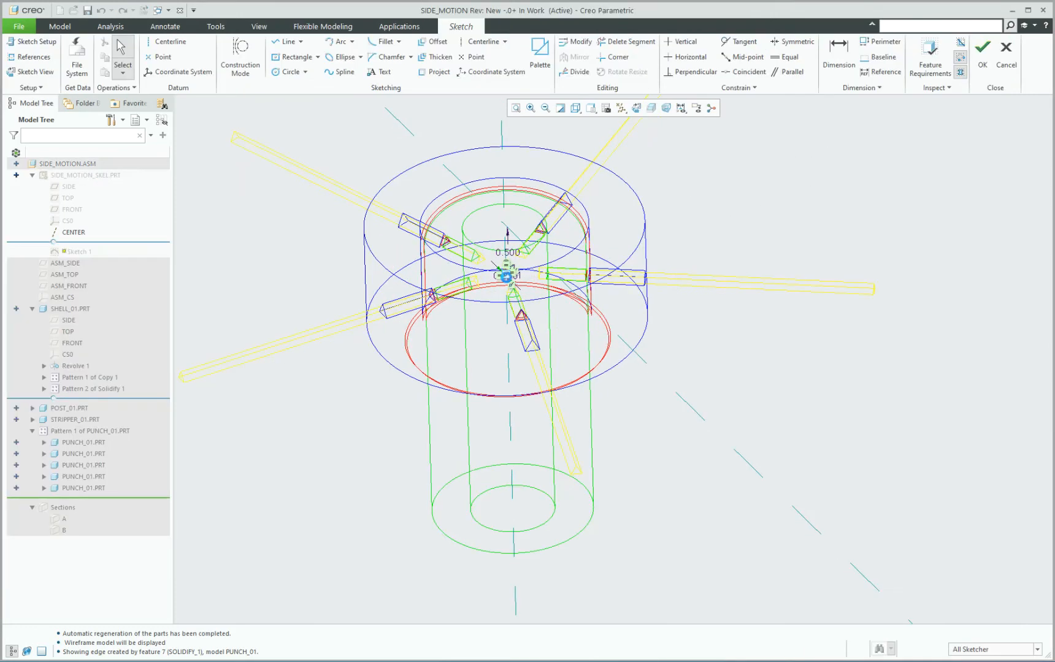
scroll(517, 319, "down", 6)
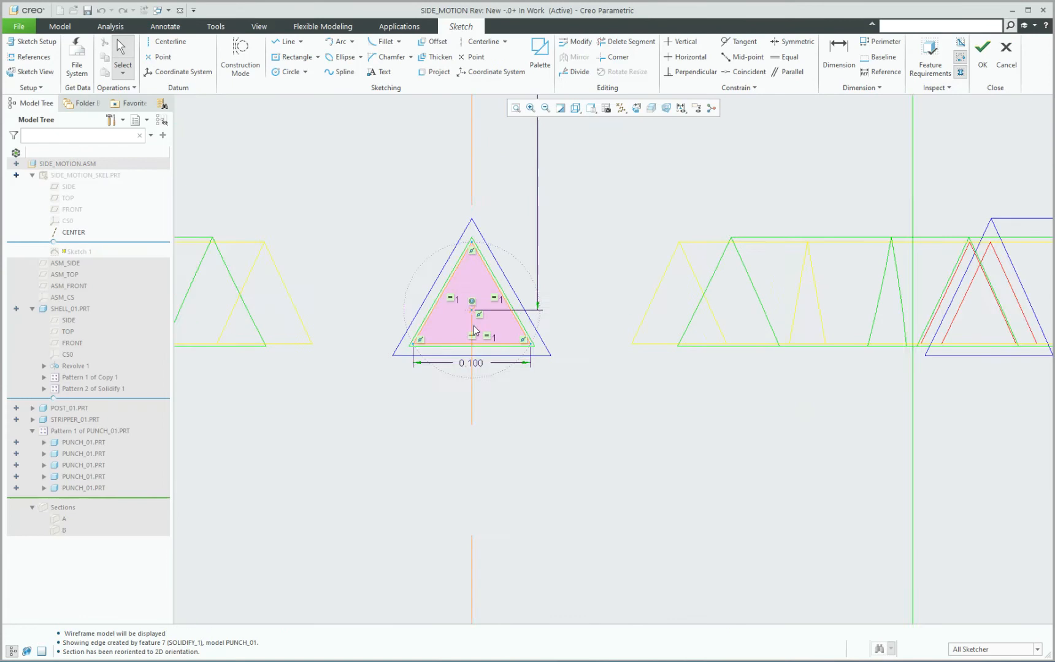
scroll(473, 332, "down", 1)
scroll(448, 325, "up", 2)
scroll(438, 319, "down", 3)
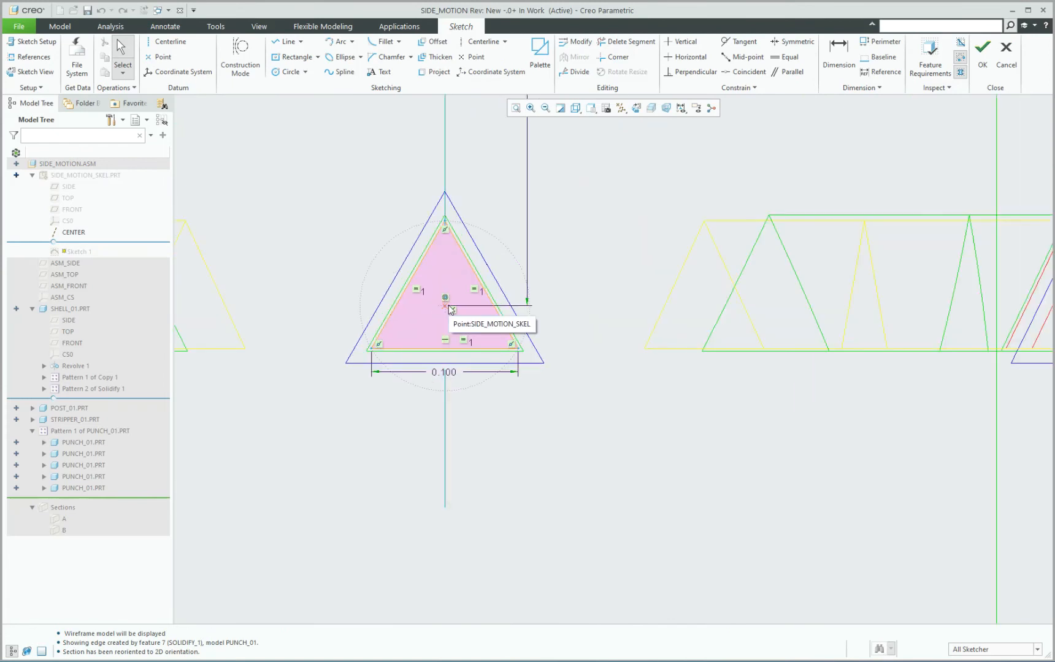
left_click(576, 108)
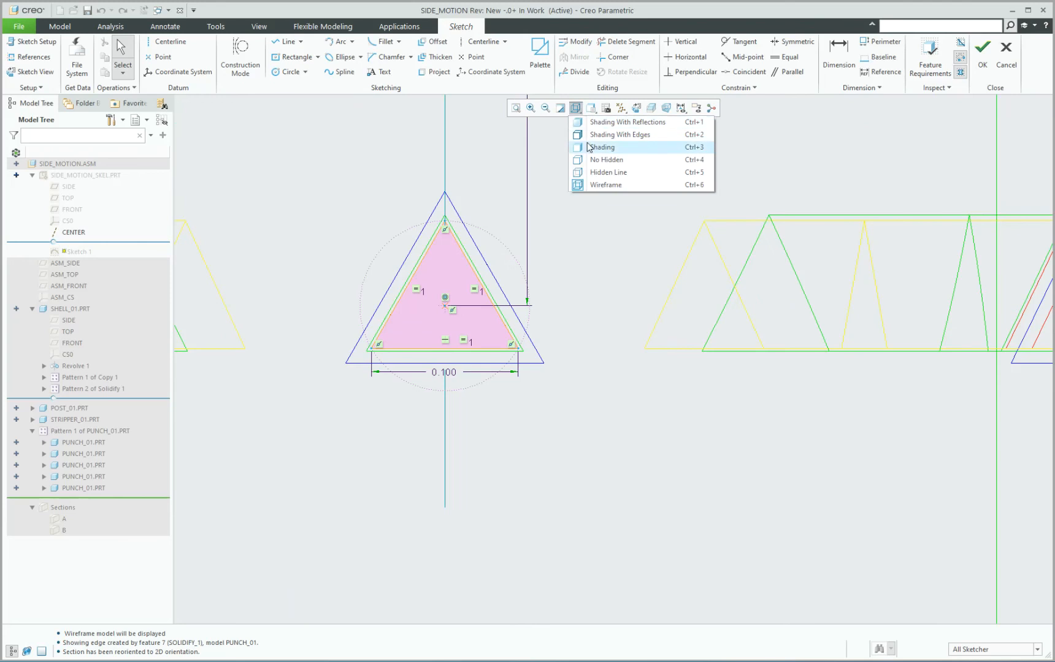
left_click(620, 134)
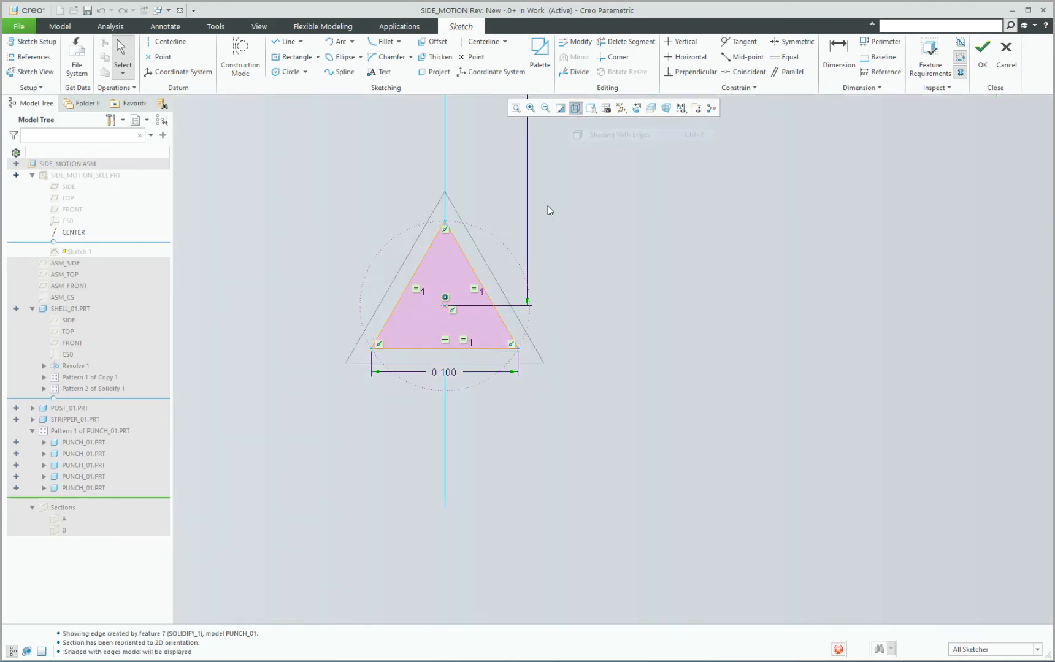
scroll(436, 322, "up", 3)
scroll(473, 263, "down", 5)
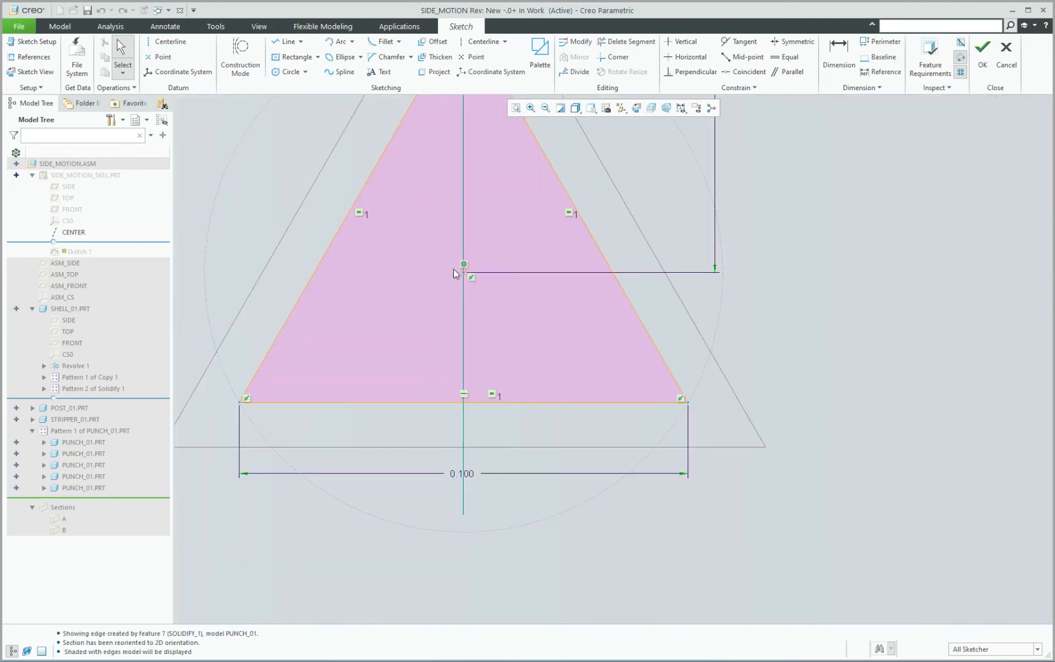
Delete the three sides of the sketched triangle and its construction circle.
left_click(406, 236)
key("Delete")
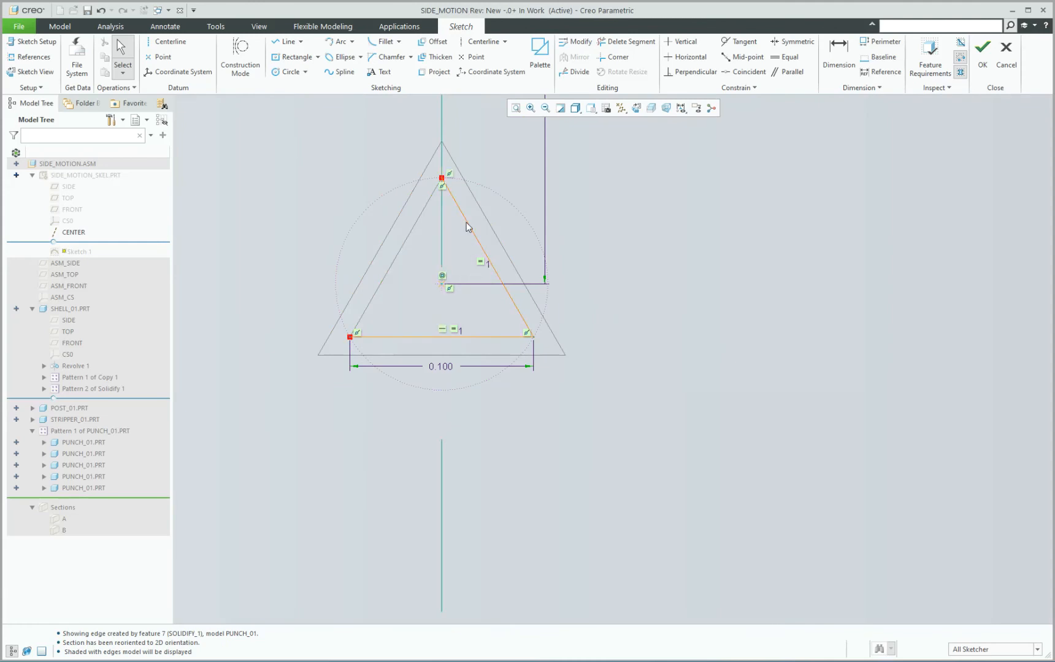
left_click(467, 225)
key("Delete")
left_click(473, 336)
key("Delete")
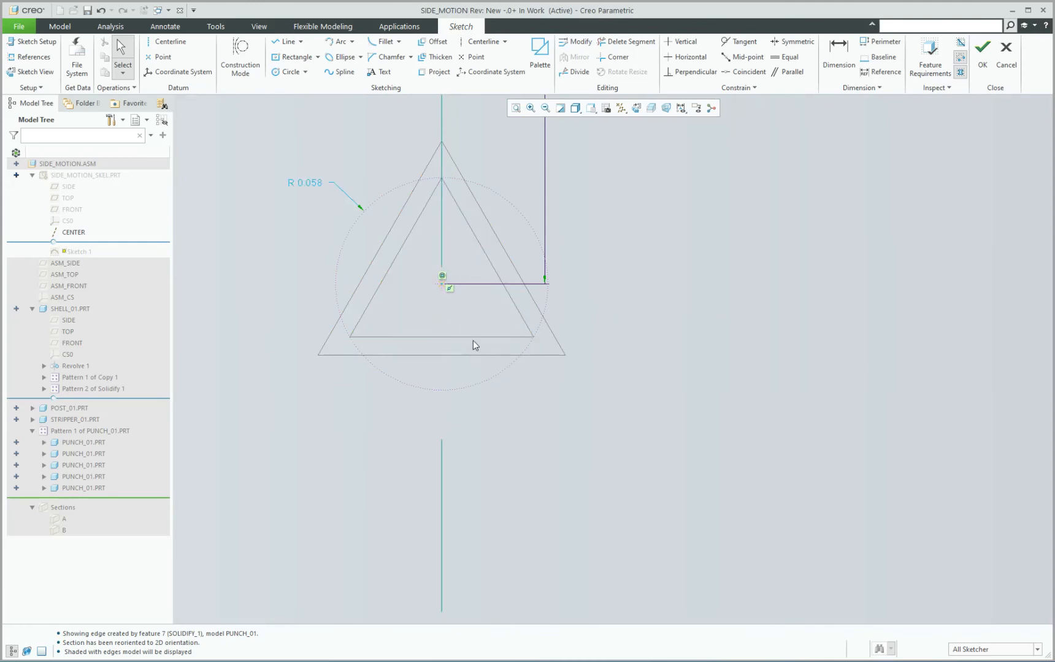
left_click(384, 370)
key("Delete")
Insert a 9-tip star from the Sketcher Palette, centred on the sketch's reference point with an outer radius of about 0.08.
scroll(399, 324, "up", 2)
scroll(454, 288, "down", 3)
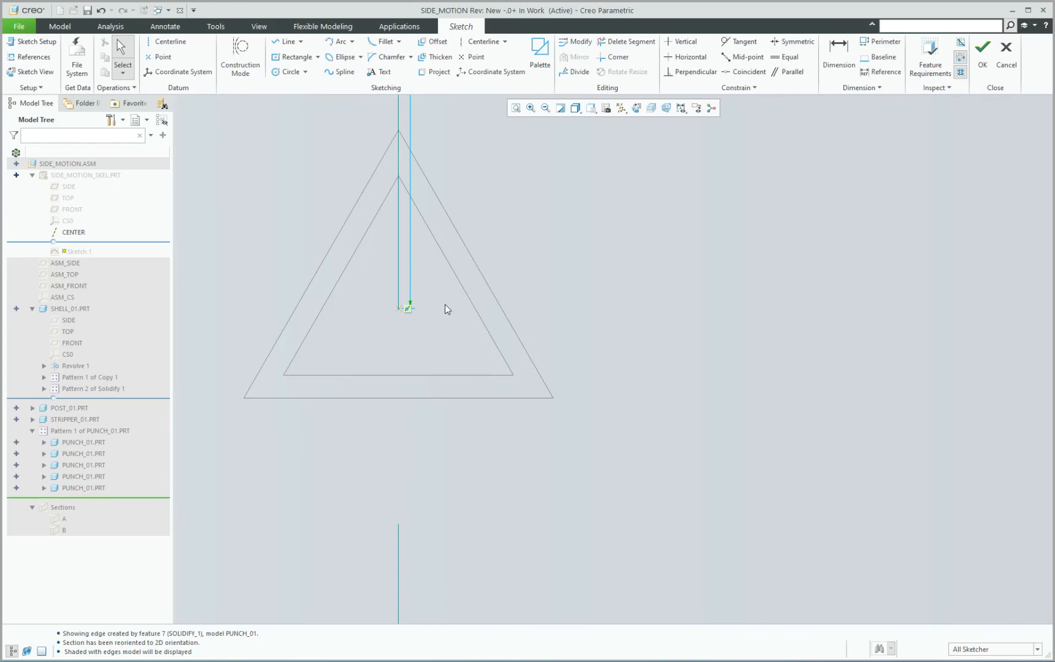
scroll(445, 334, "up", 3)
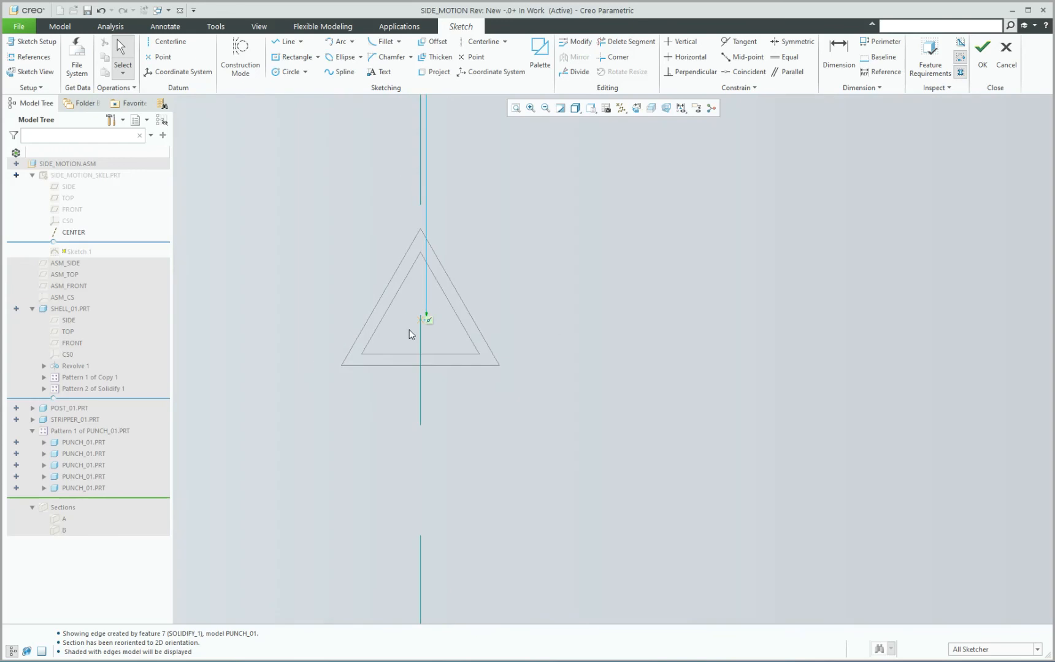
scroll(506, 264, "up", 3)
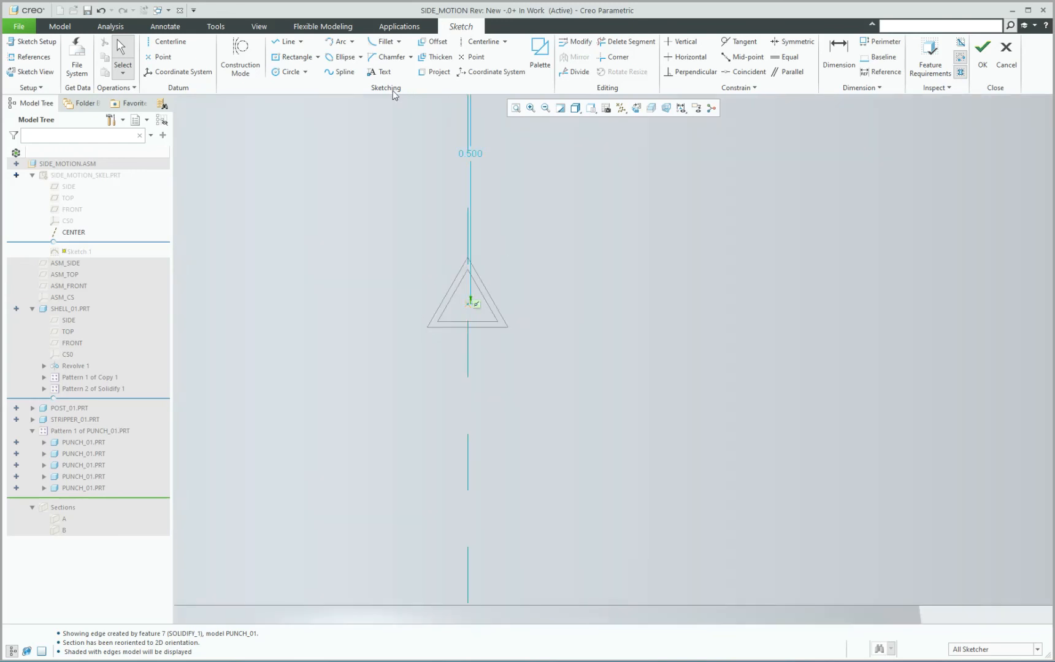
left_click(538, 54)
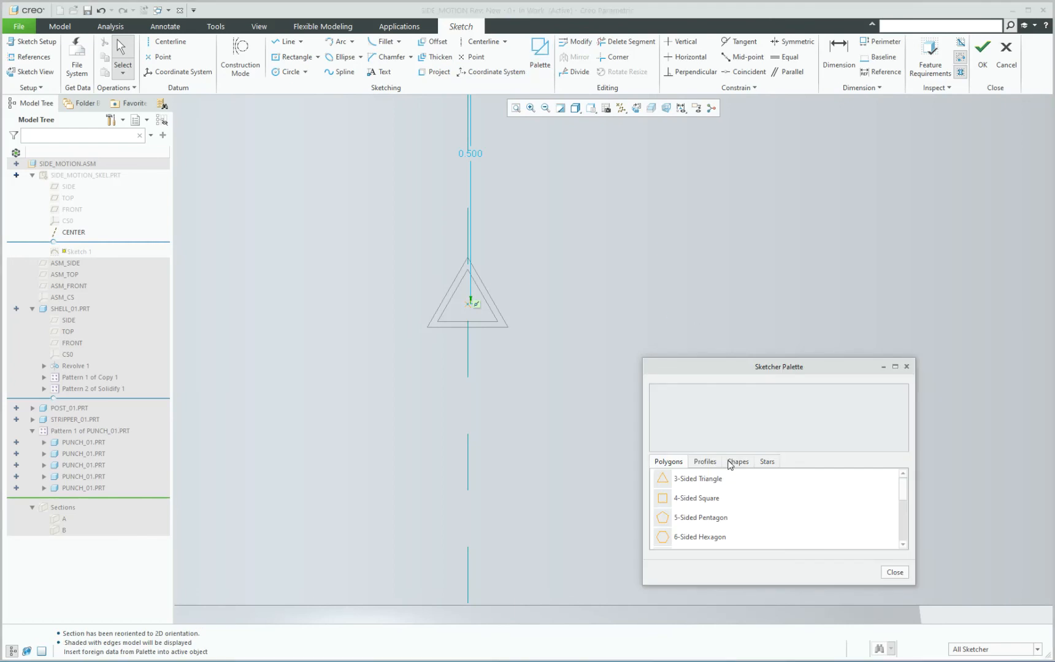
left_click(767, 463)
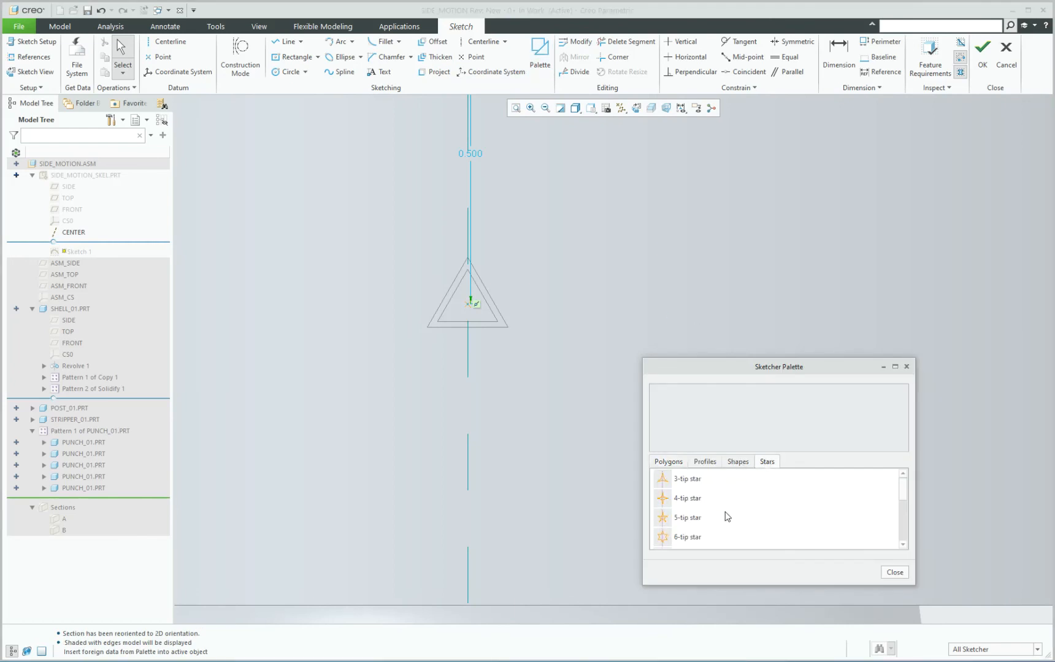
scroll(698, 539, "down", 1)
double_click(663, 538)
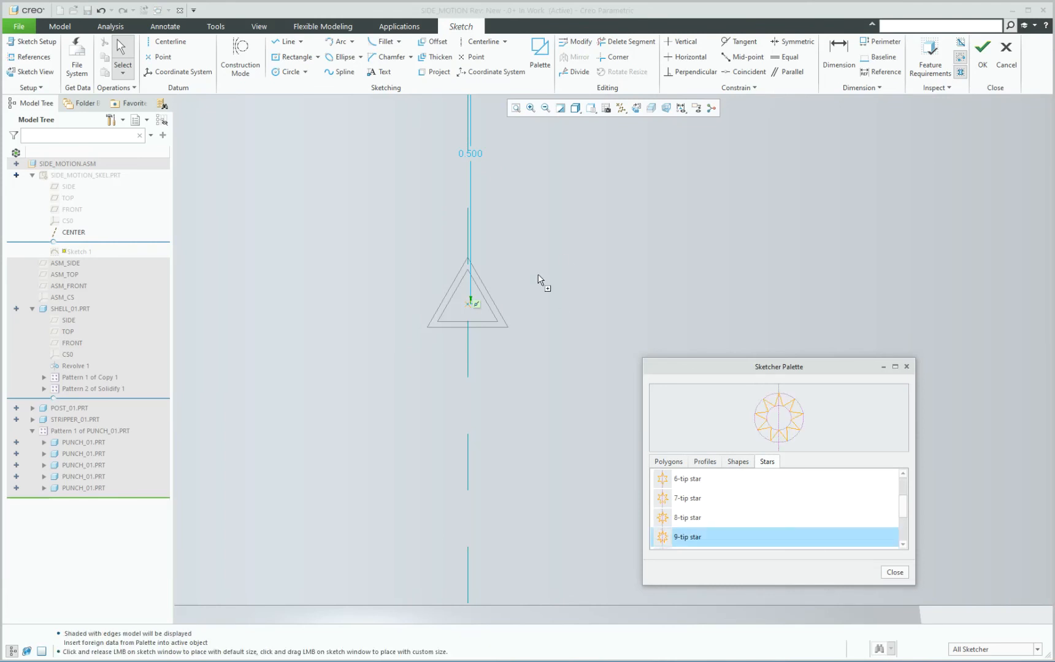
left_click(569, 273)
left_click_drag(571, 258, 468, 304)
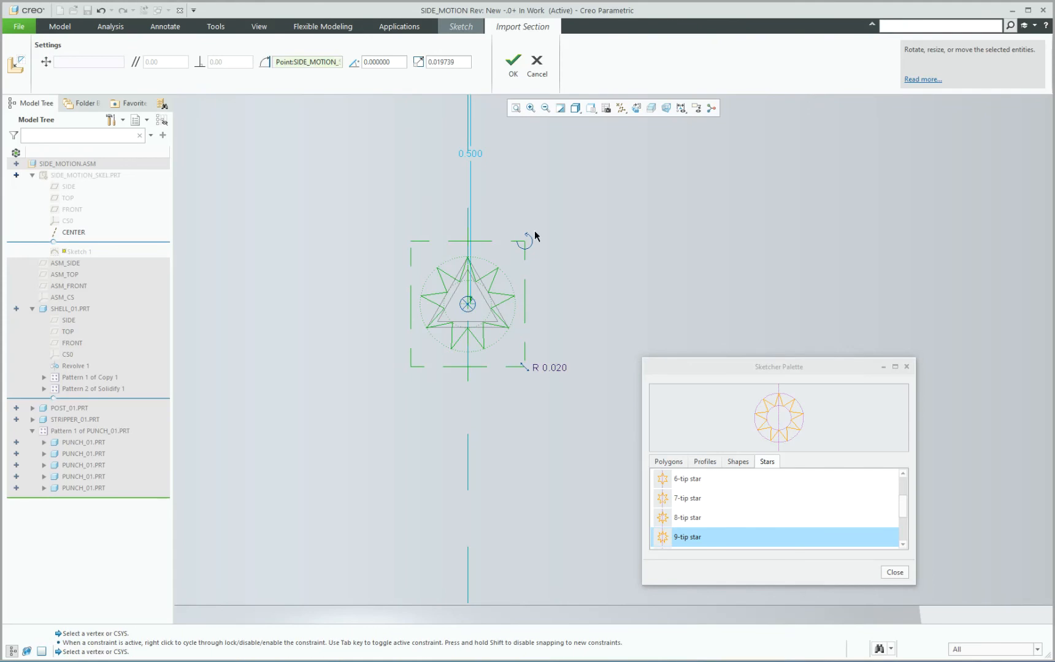
left_click(895, 573)
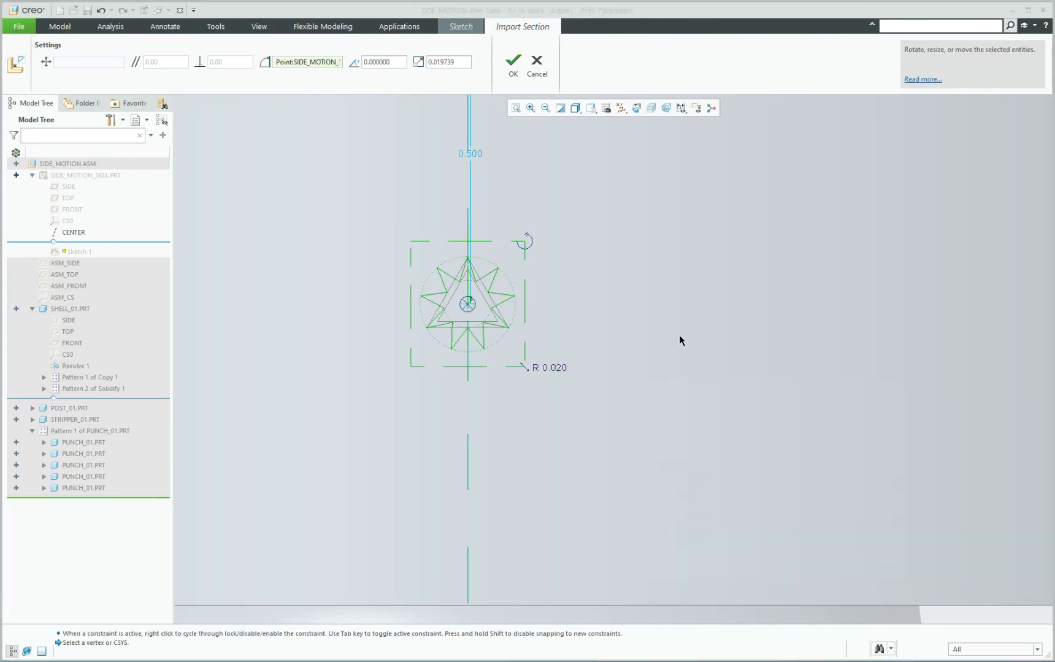
middle_click(547, 393)
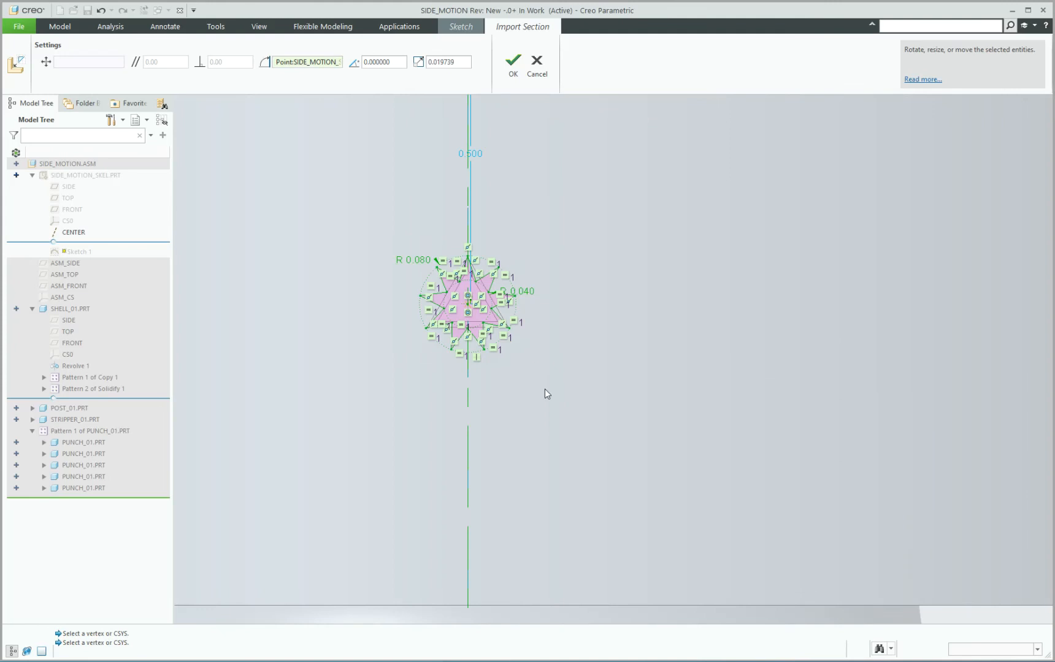
Set the star's outer radius to 0.12 and its inner radius to 0.05, and accept the sketch.
double_click(419, 264)
type("0.12")
key("Return")
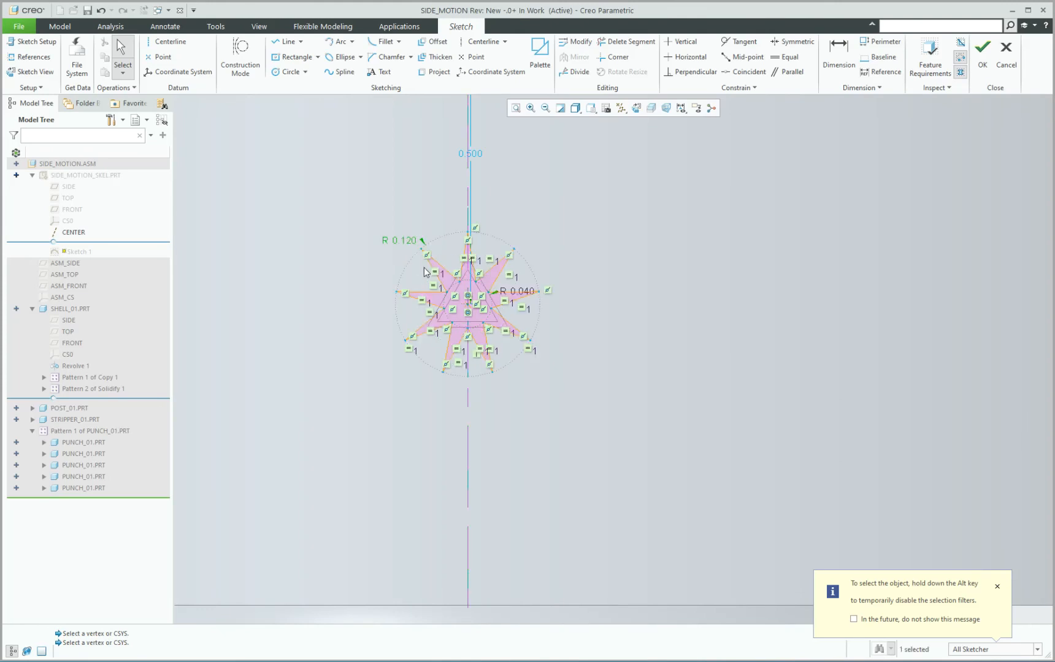
scroll(492, 270, "up", 4)
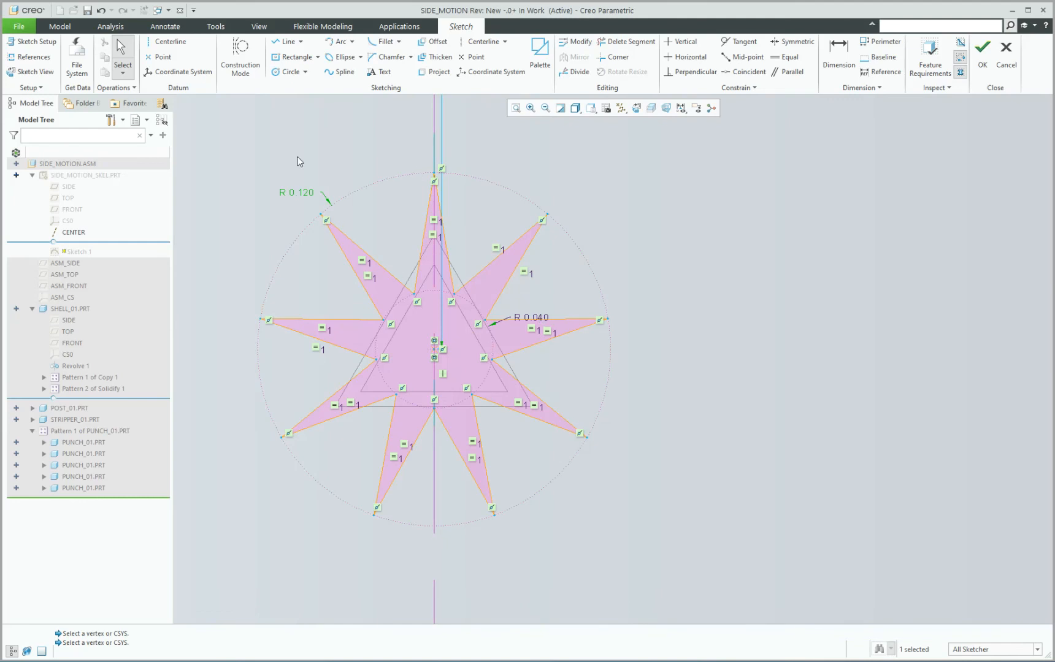
double_click(541, 318)
key("BackSpace")
type(".05")
key("Return")
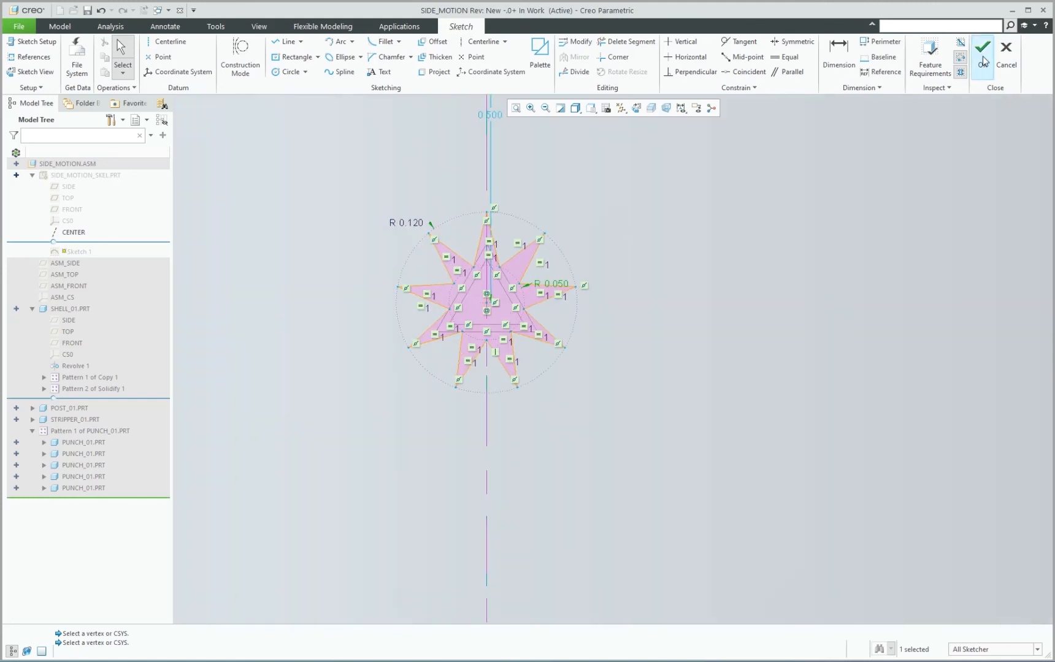
left_click(983, 60)
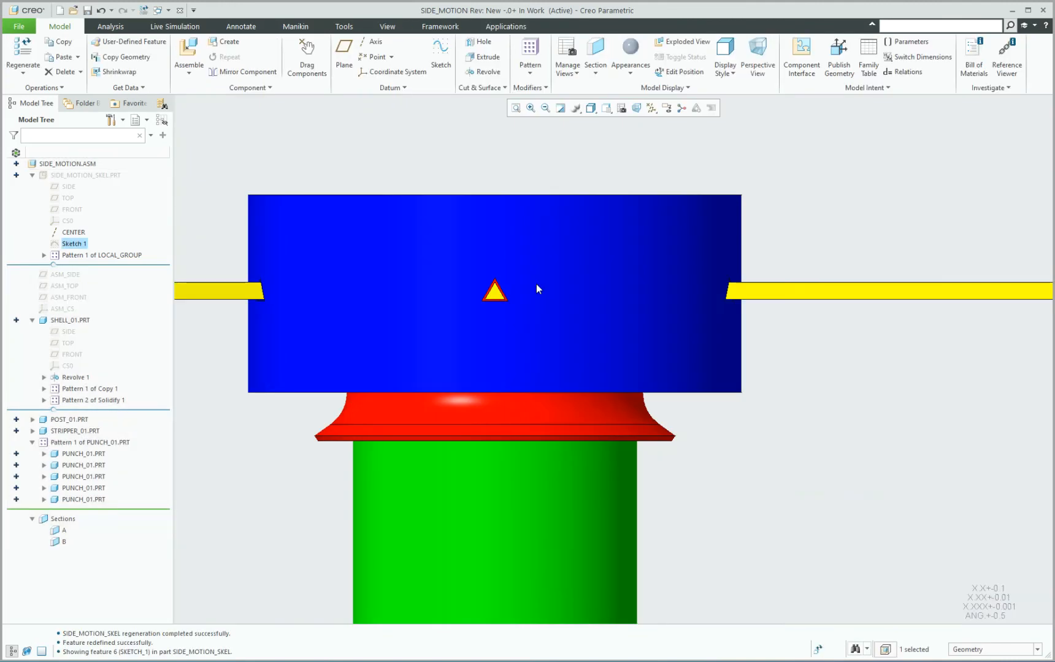
Return to the default orientation and regenerate the assembly to update the punches and openings to the star profile.
key("ctrl+d")
left_click(682, 264)
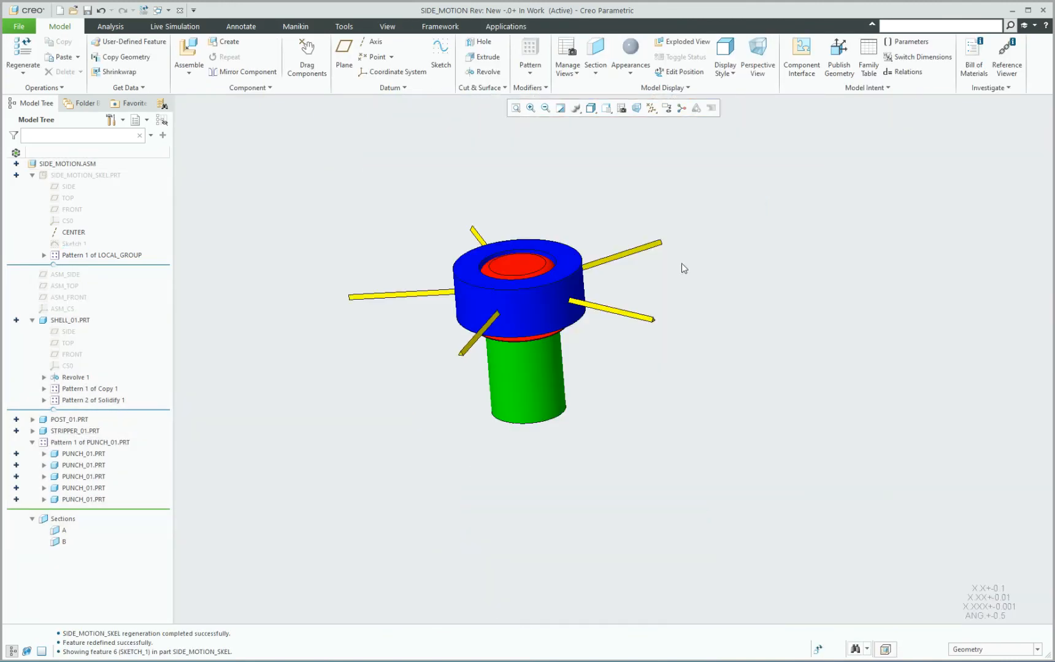
key("ctrl+g")
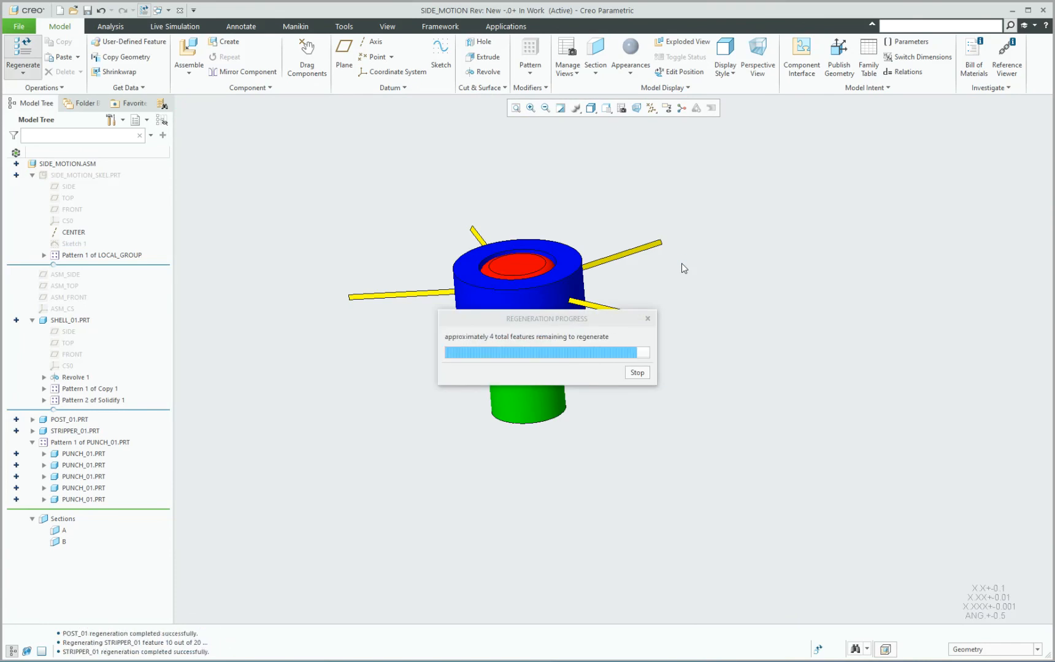
scroll(461, 312, "down", 8)
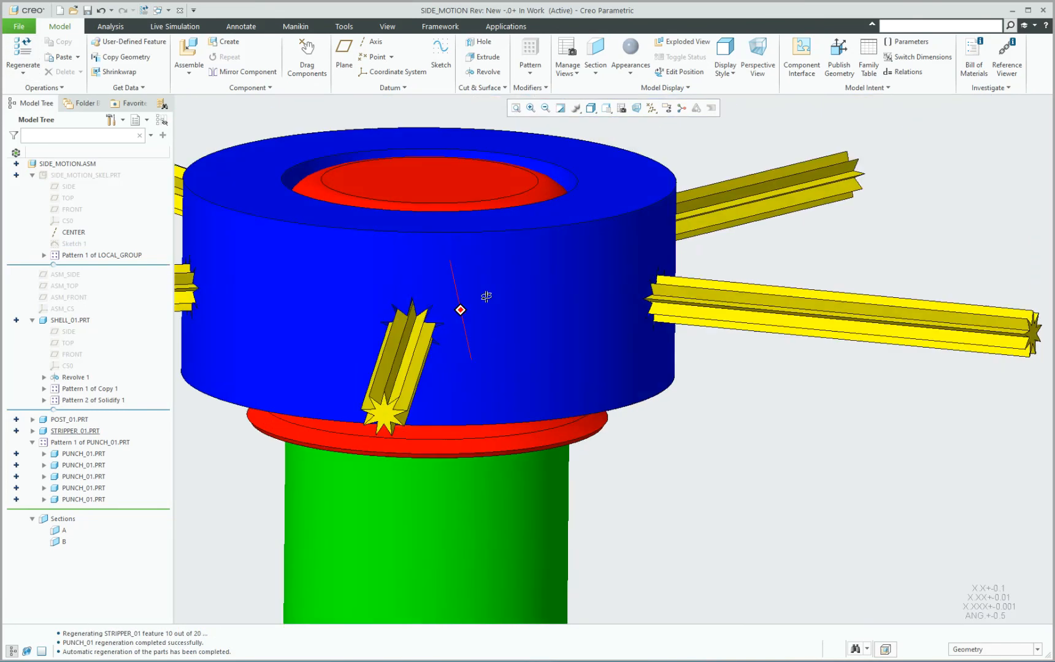
middle_click_drag(487, 297, 414, 287)
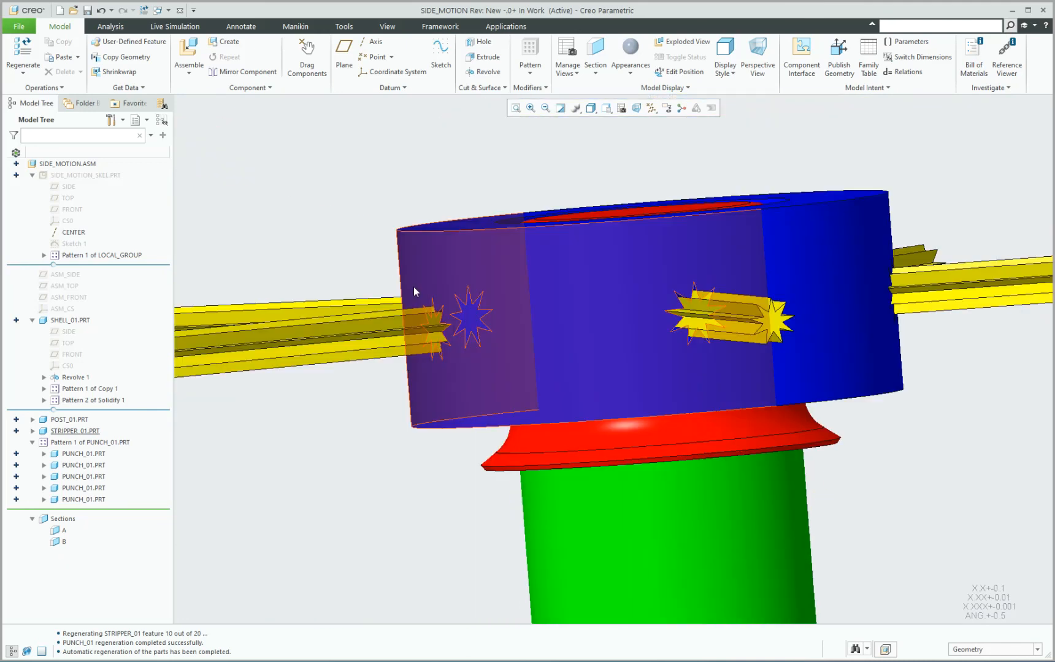
Display cross section B of the assembly and examine how the star-shaped punches pass through the shell, stripper and post.
key("x")
key("b")
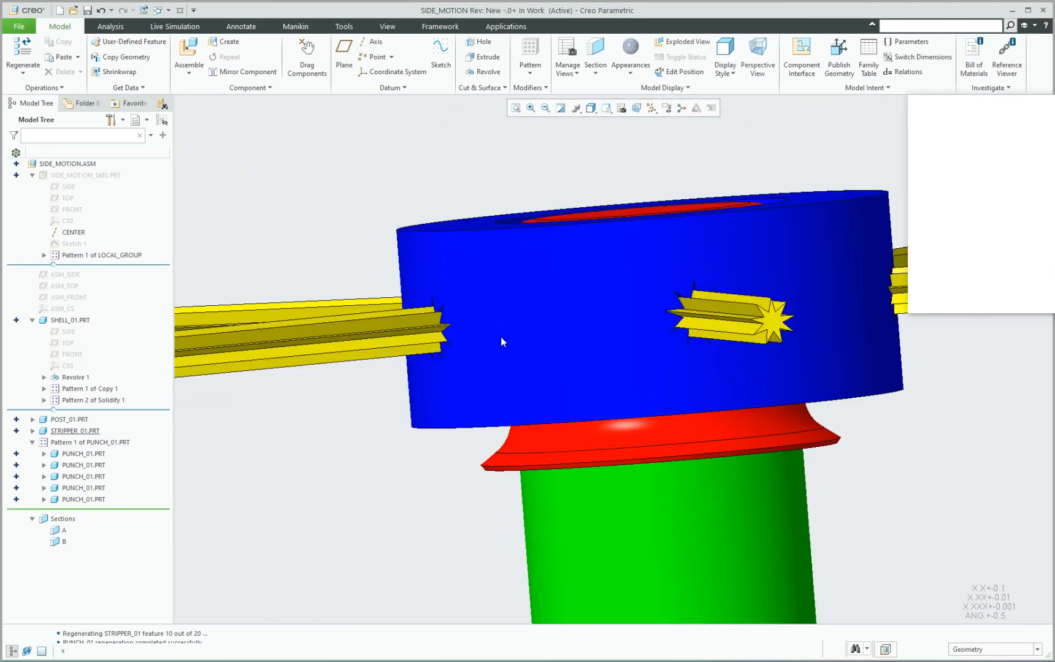
scroll(570, 313, "down", 5)
middle_click_drag(579, 290, 513, 299)
middle_click_drag(583, 294, 531, 304)
scroll(531, 305, "down", 10)
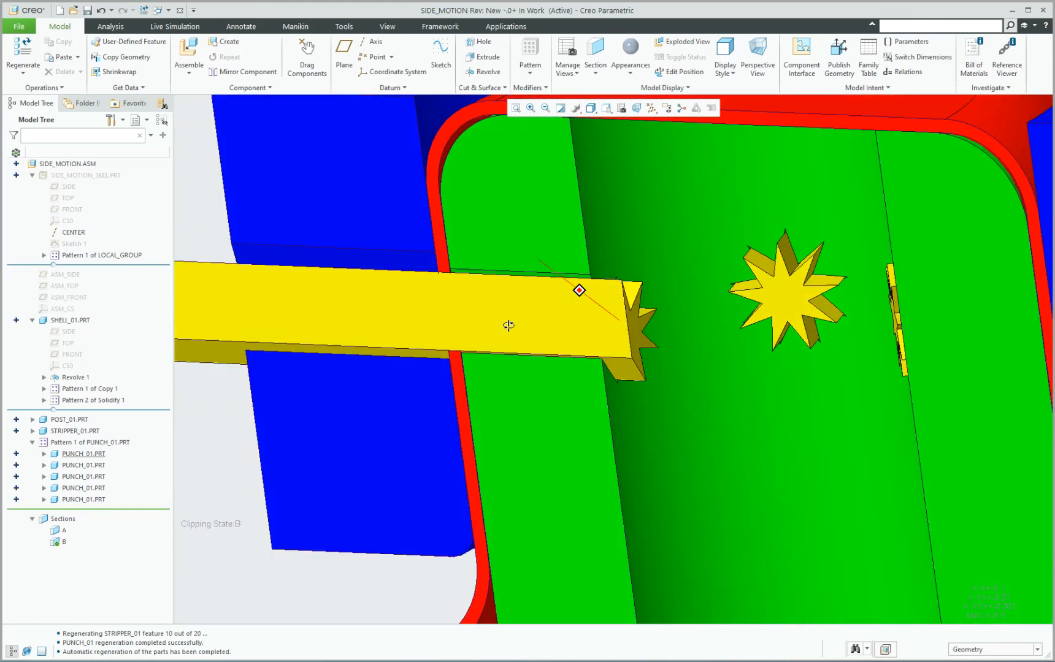
scroll(531, 311, "down", 3)
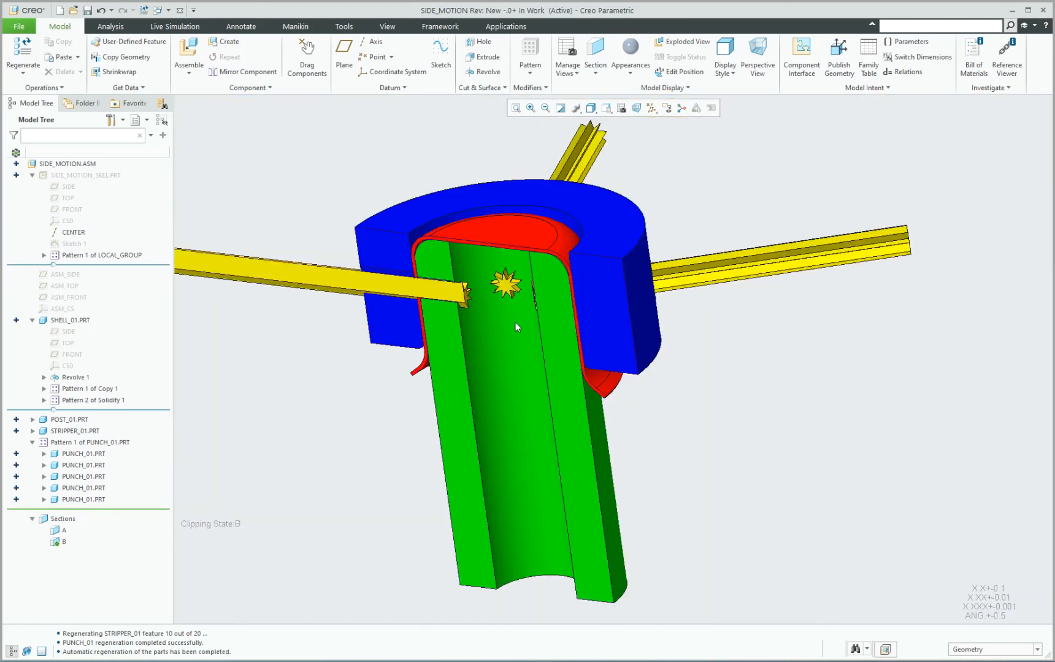
mouse_move(515, 322)
middle_mouse_down()
mouse_move(510, 297)
mouse_move(535, 308)
mouse_move(520, 334)
mouse_move(536, 323)
mouse_move(528, 328)
middle_mouse_up()
scroll(630, 319, "up", 3)
scroll(559, 337, "down", 3)
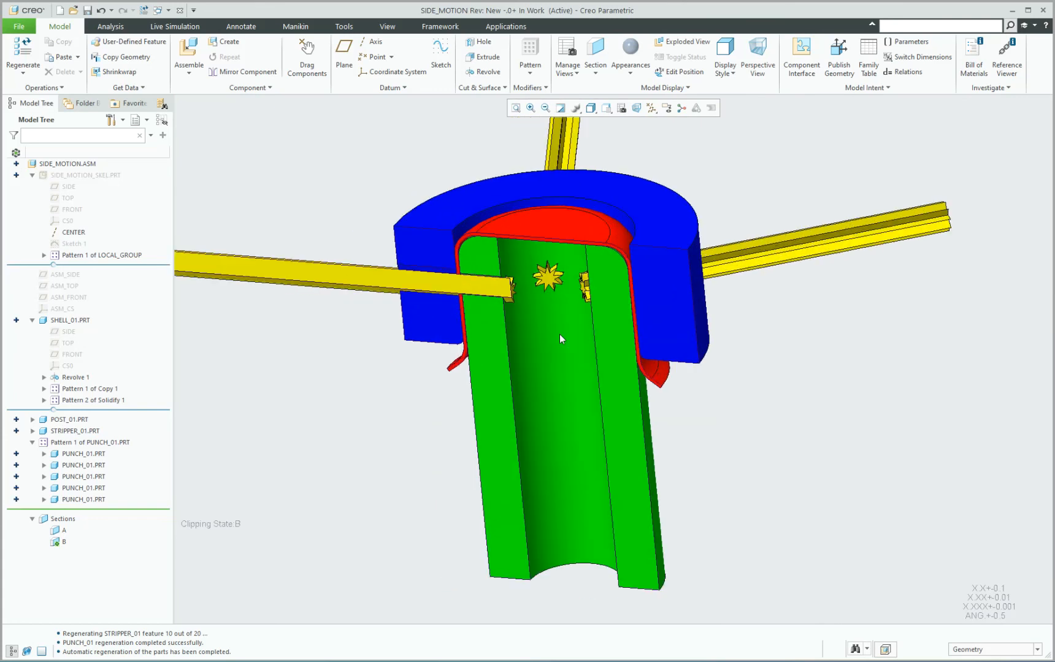
scroll(559, 335, "up", 2)
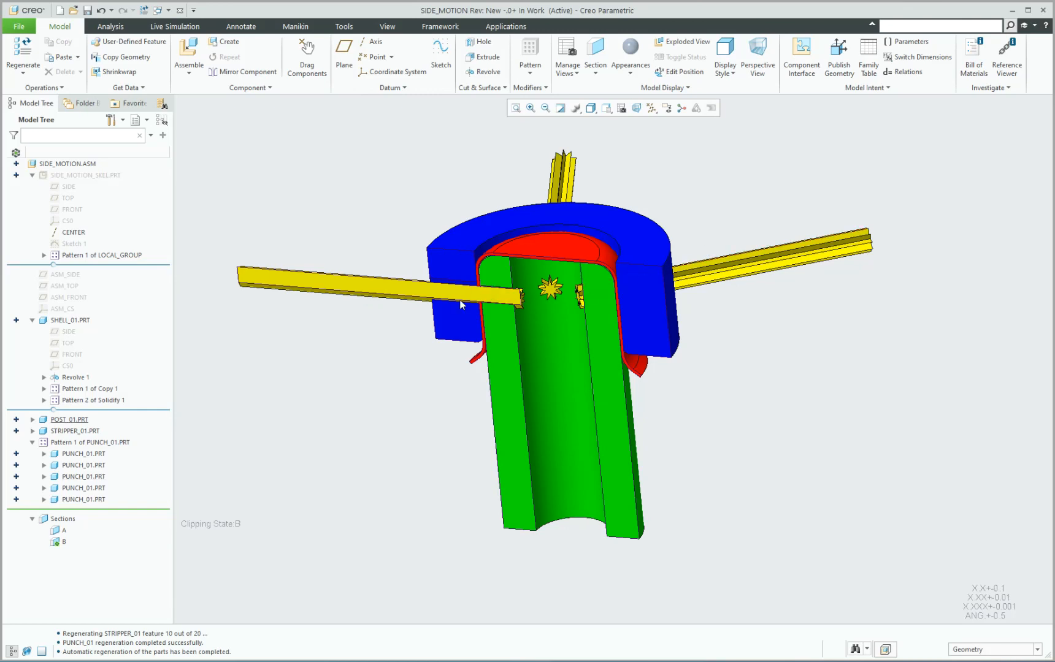
scroll(525, 285, "down", 4)
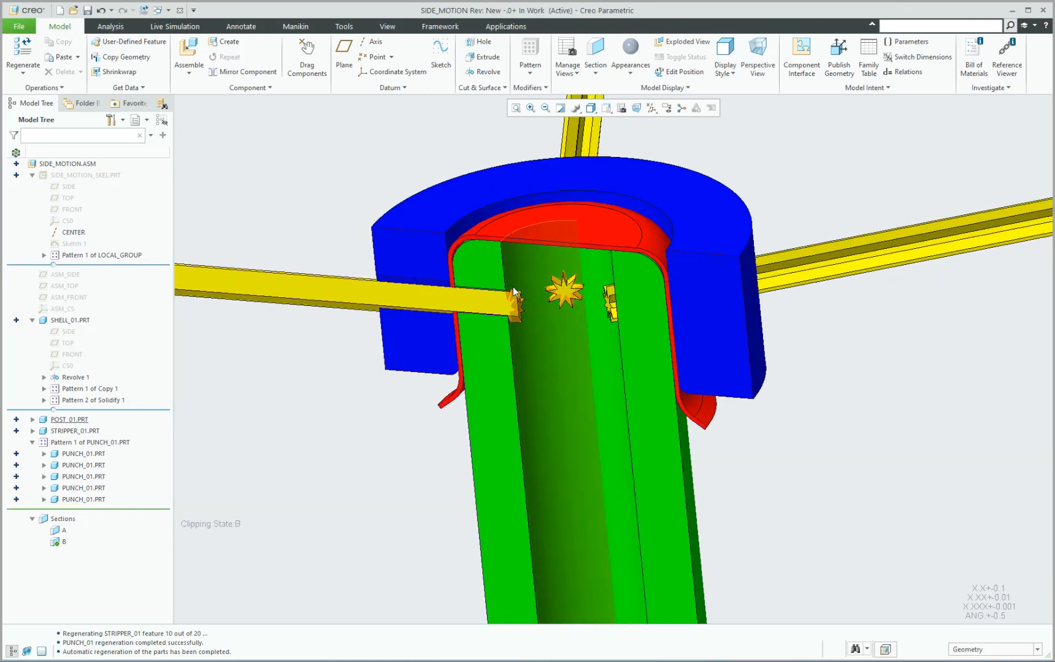
scroll(595, 332, "up", 2)
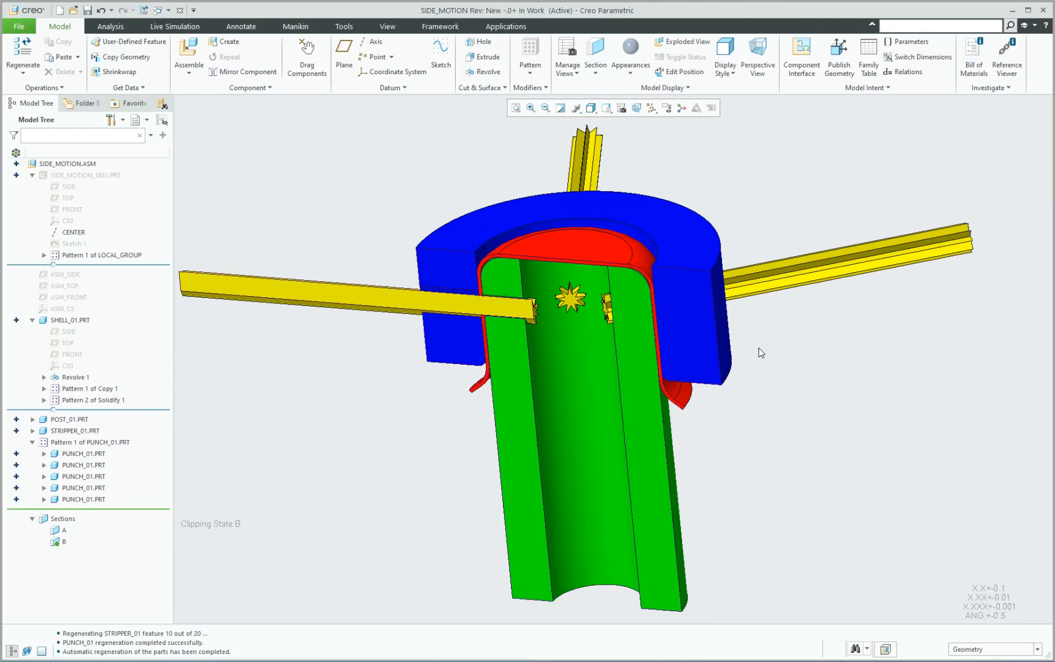